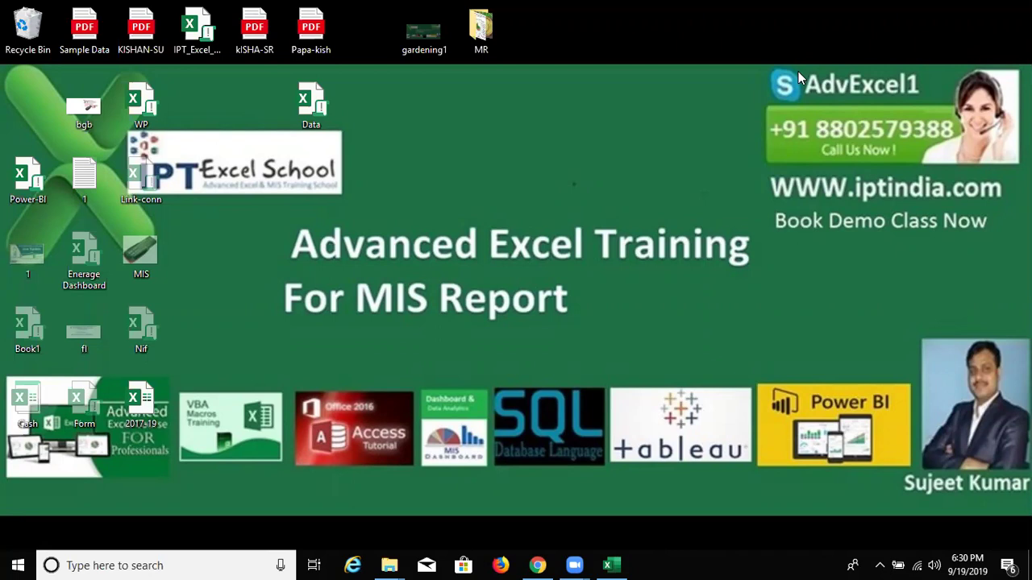
Launch Excel with a blank workbook, add Sheet2, and return to Sheet1
click(613, 565)
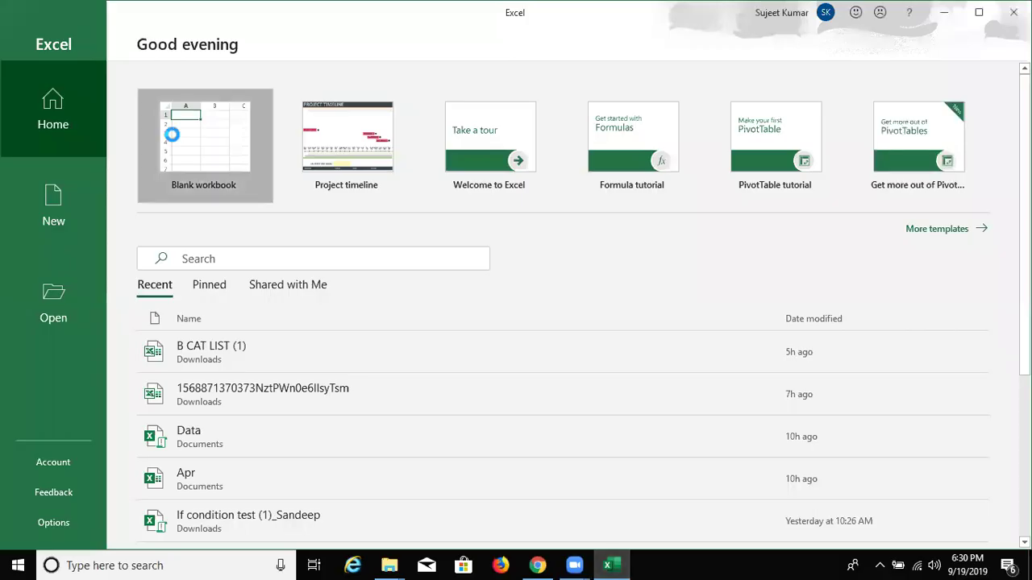
click(171, 134)
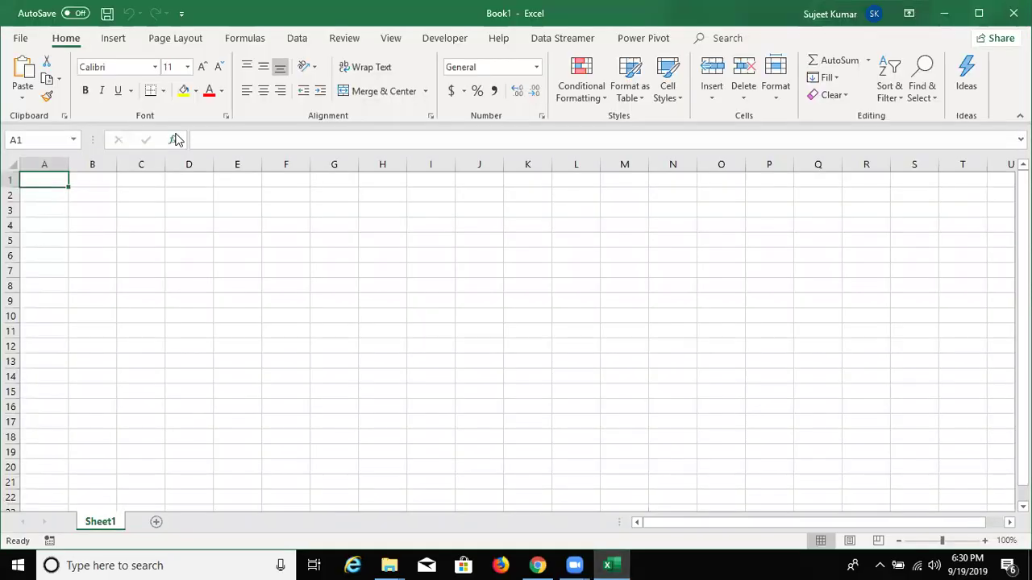
click(156, 523)
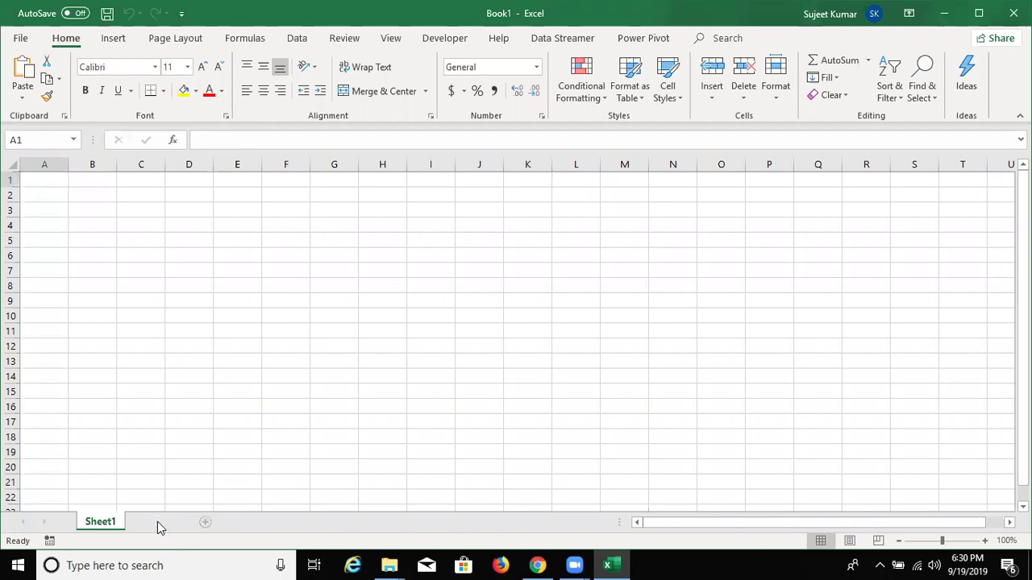
click(119, 524)
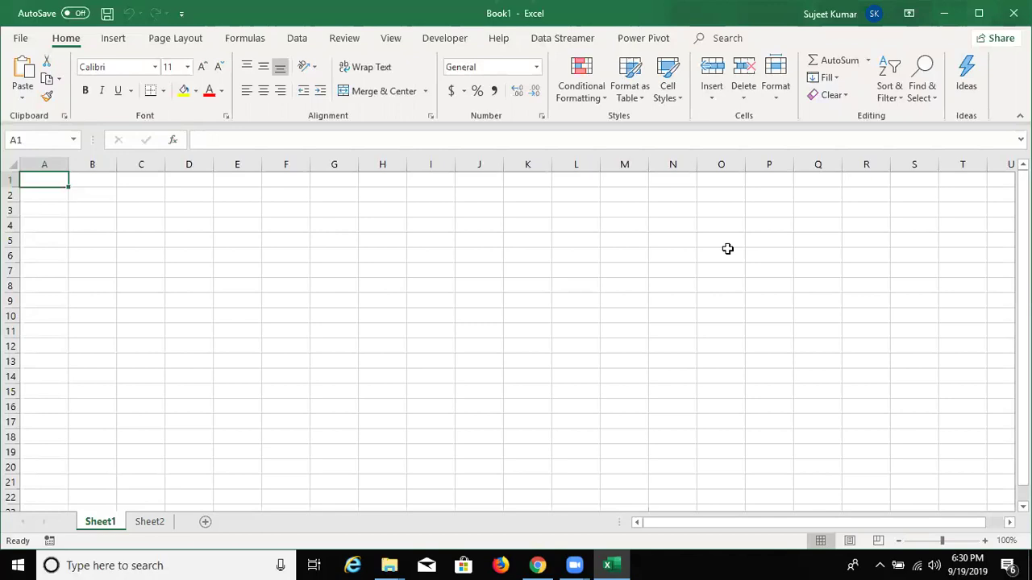
mouse_move(297, 178)
mouse_down()
mouse_move(356, 235)
mouse_move(349, 267)
mouse_move(346, 258)
mouse_up()
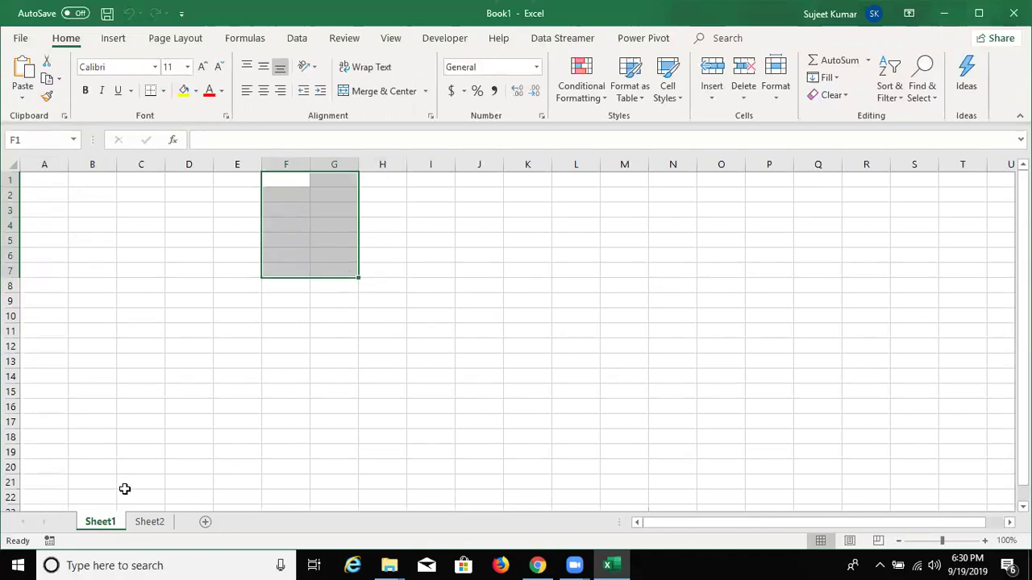
On Sheet2, enter a Month heading in A1 and fill Jan through Jul down column A
click(150, 523)
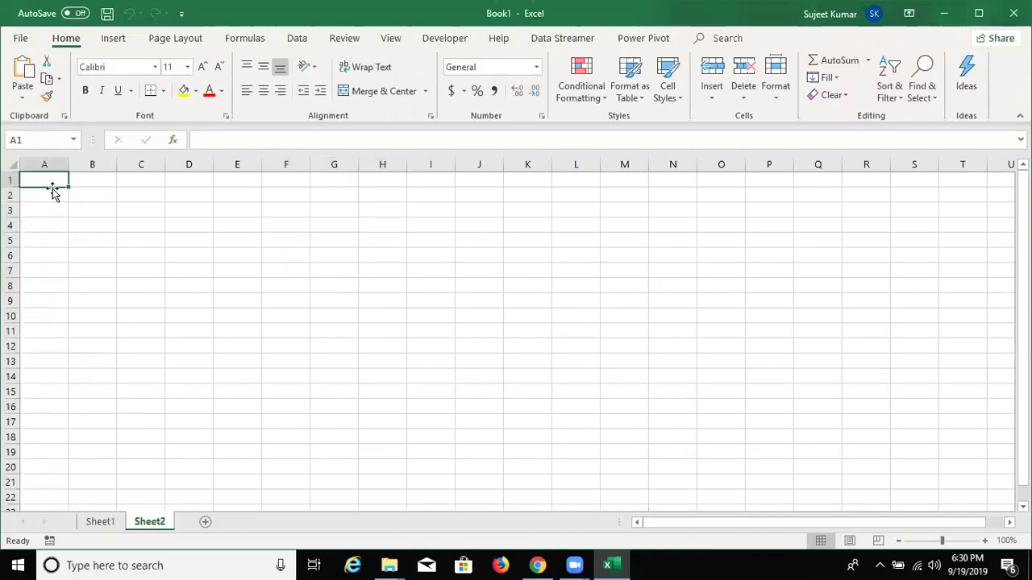
text(Mo)
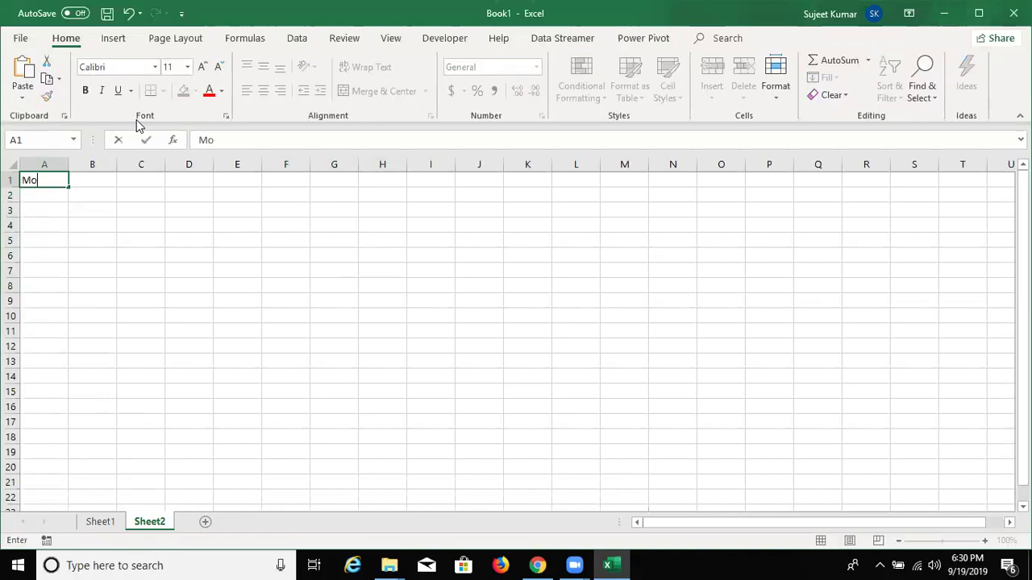
text(nth)
key(Return)
text(Jan)
key(Return)
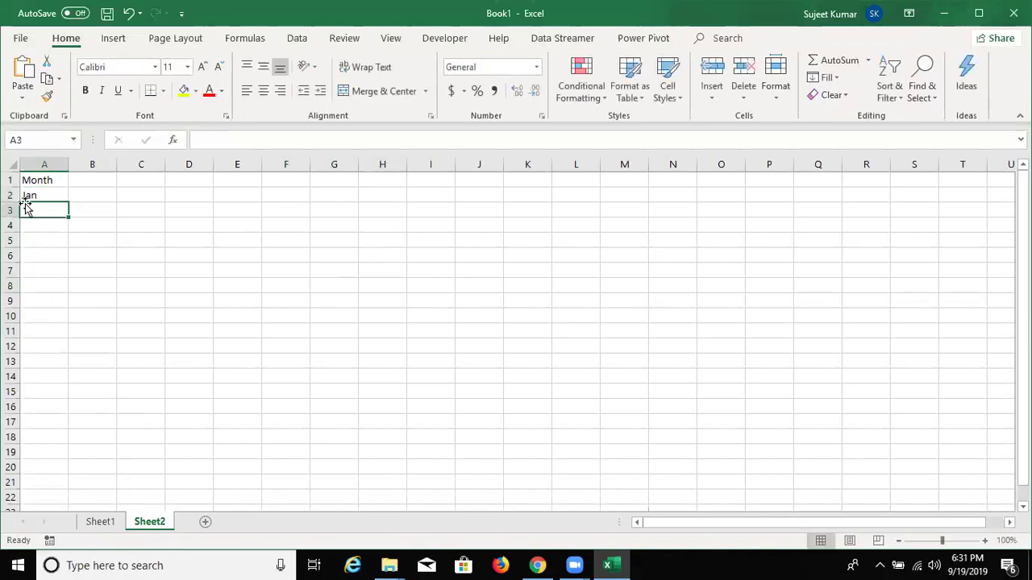
click(31, 195)
drag(67, 208, 67, 290)
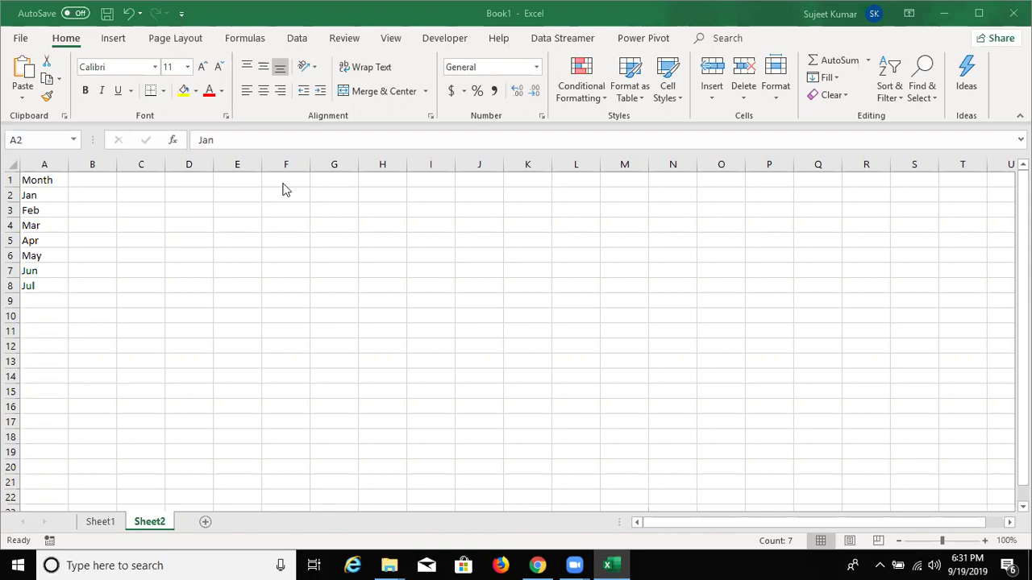
Add a Sales heading in B1 with values 85, 36, 25, 32, 45, 63, 25 below it
click(97, 194)
click(99, 175)
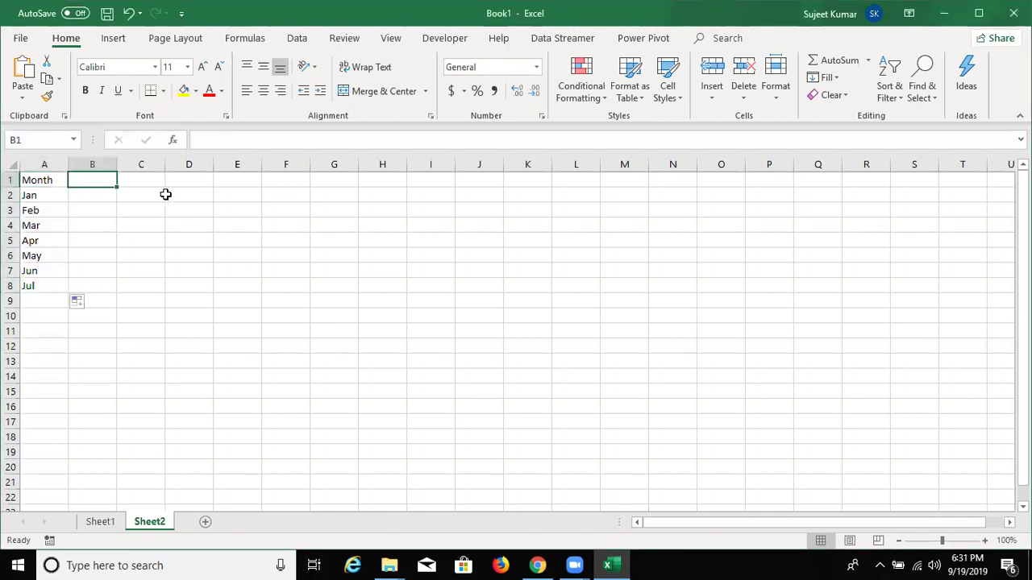
text(Sales)
key(Return)
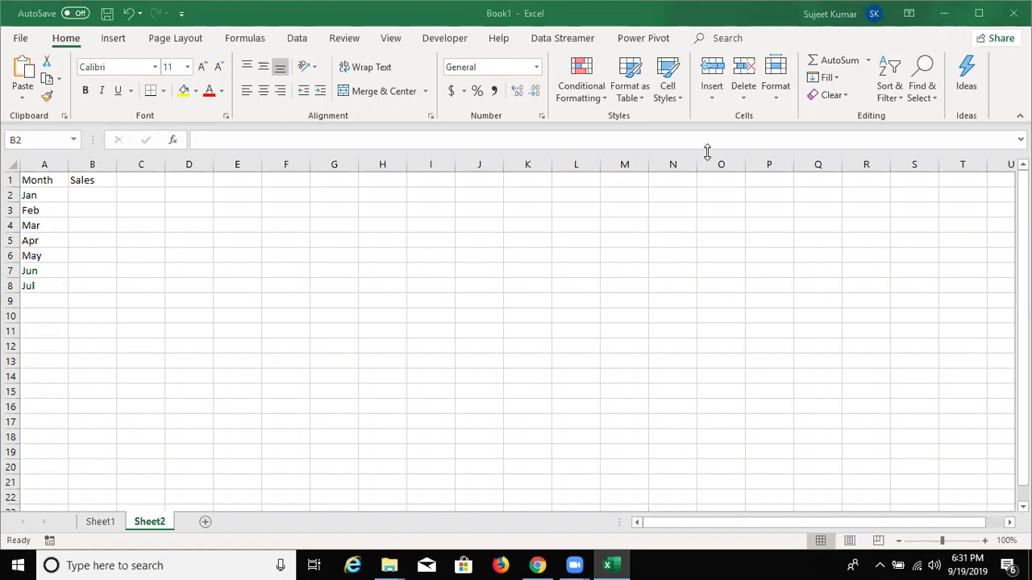
text(85)
key(Return)
text(36)
key(Return)
text(25 32 45)
key(Return)
text(63)
key(Return)
text(25)
key(Return)
Give the A1:B8 table a yellow fill and an outside border
drag(31, 181, 87, 284)
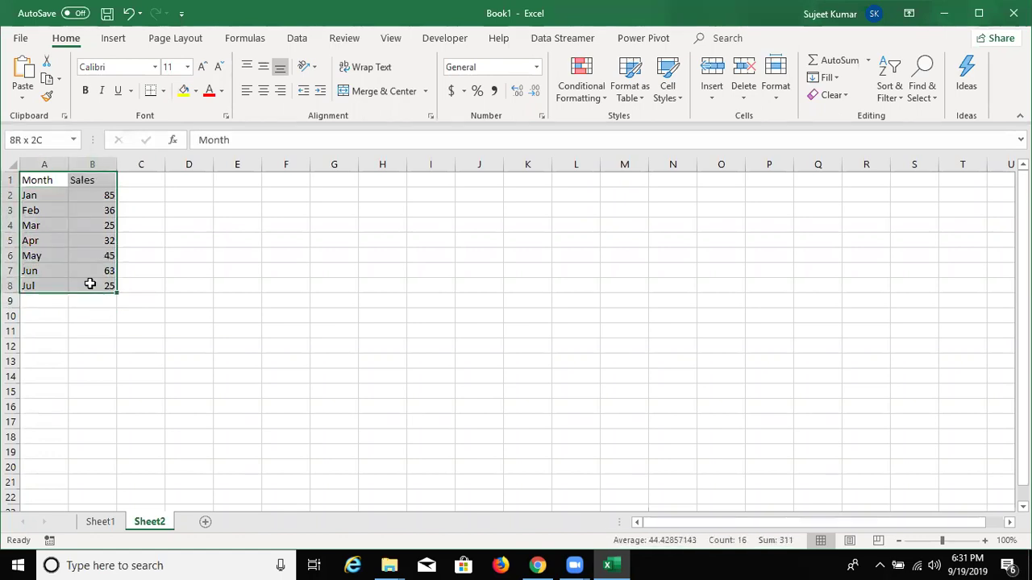
click(182, 88)
click(163, 91)
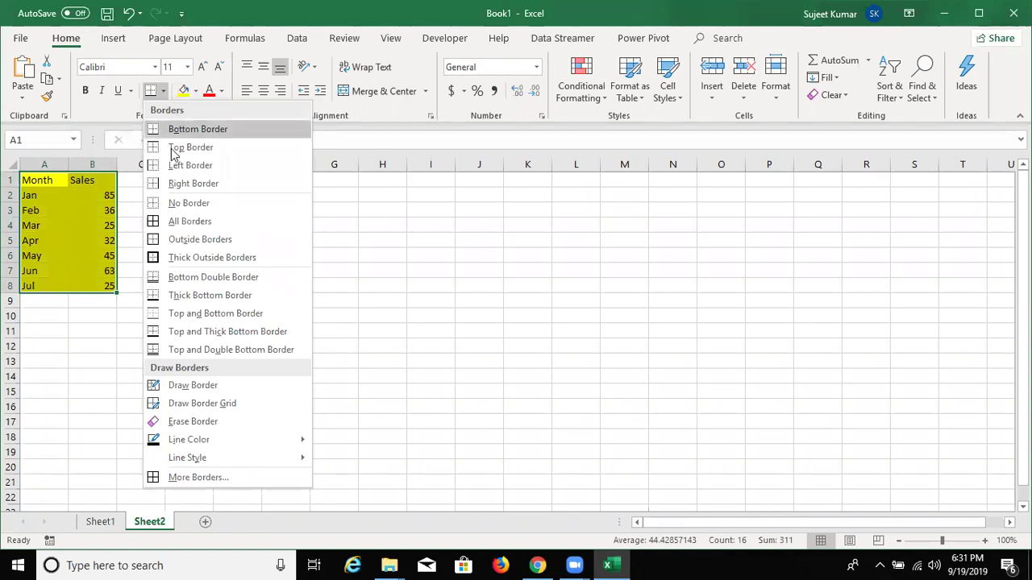
click(165, 239)
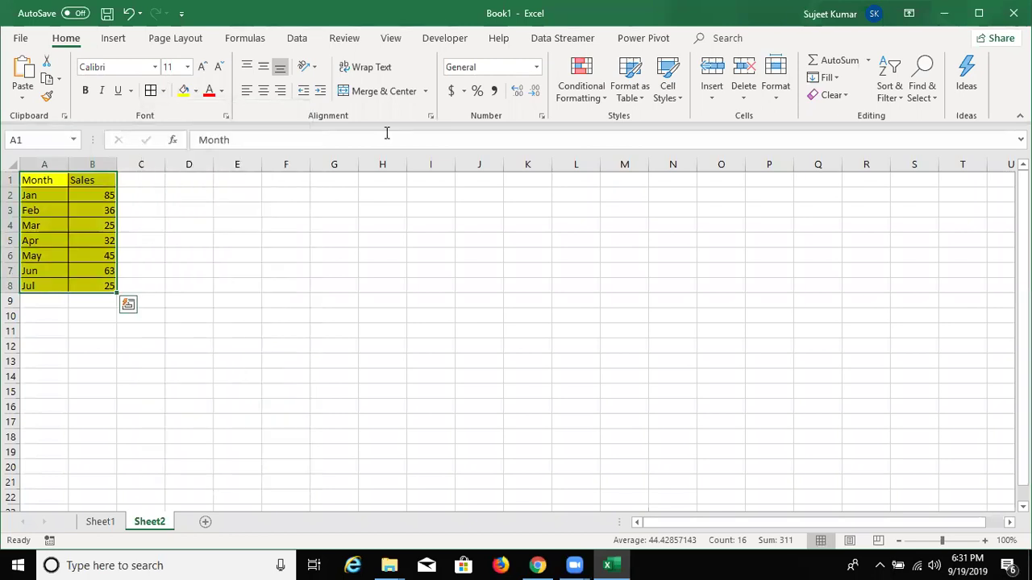
click(109, 40)
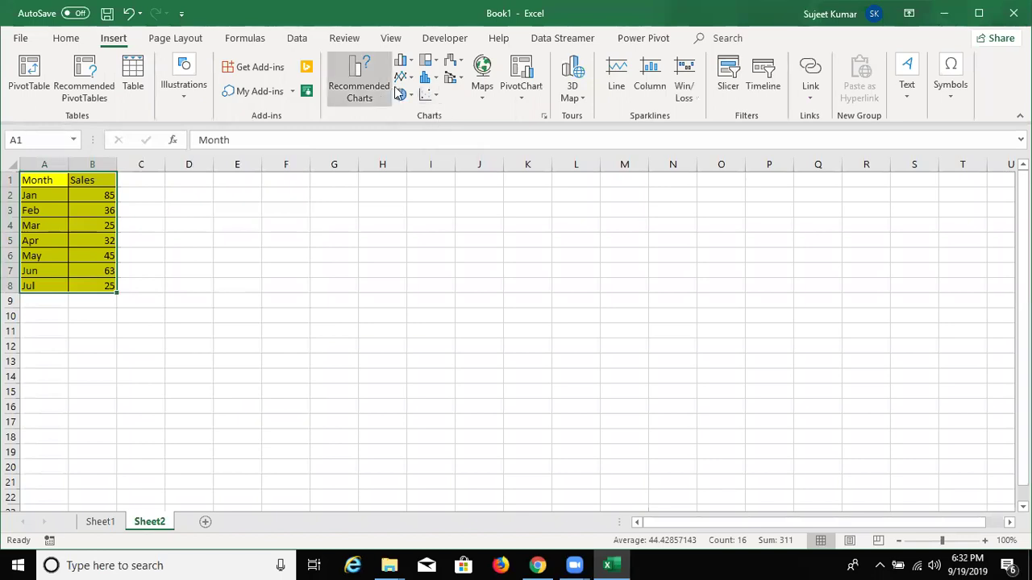
Insert a clustered column chart of the sales and place it beside the table
click(403, 63)
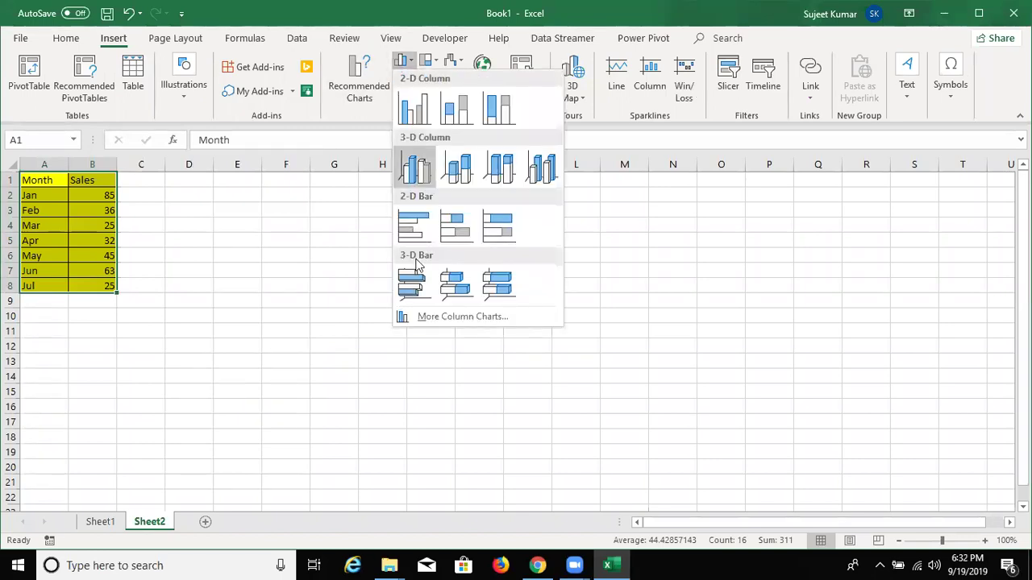
click(413, 108)
drag(323, 228, 237, 192)
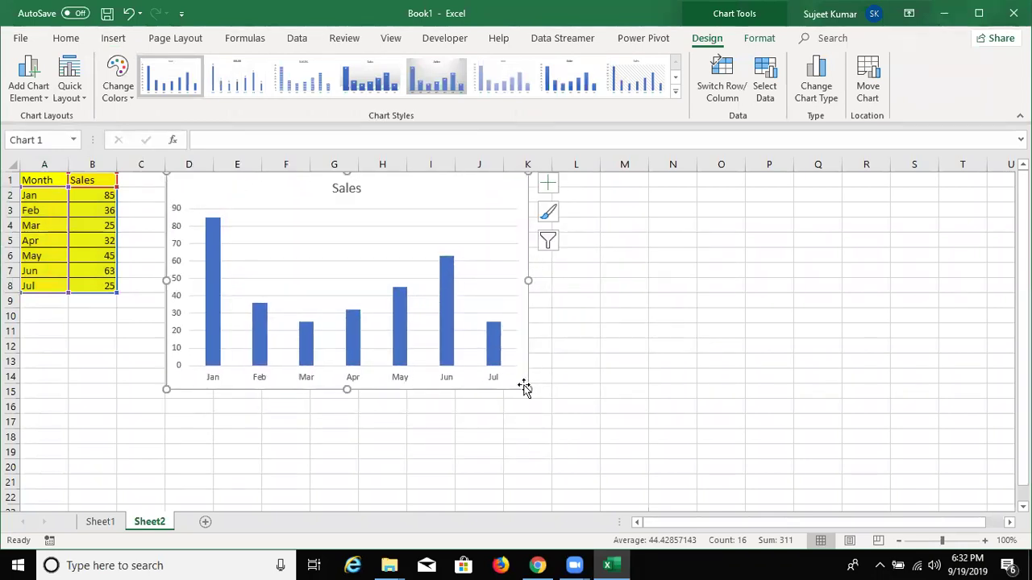
mouse_move(527, 388)
mouse_down()
mouse_move(520, 294)
mouse_move(522, 303)
mouse_up()
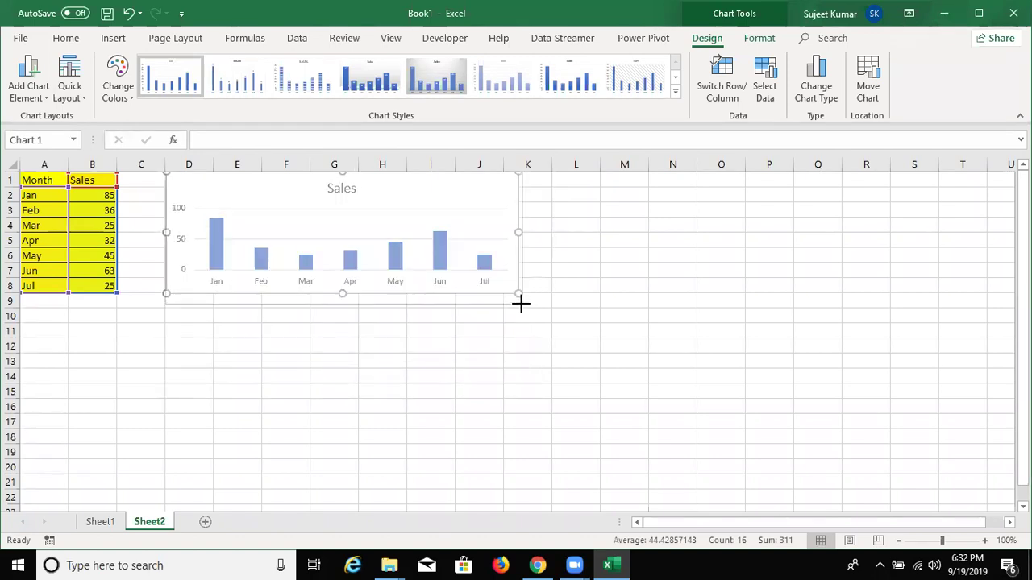
Delete the chart's gridlines, adjust its size and position, and apply a style with data labels
click(498, 242)
key(Delete)
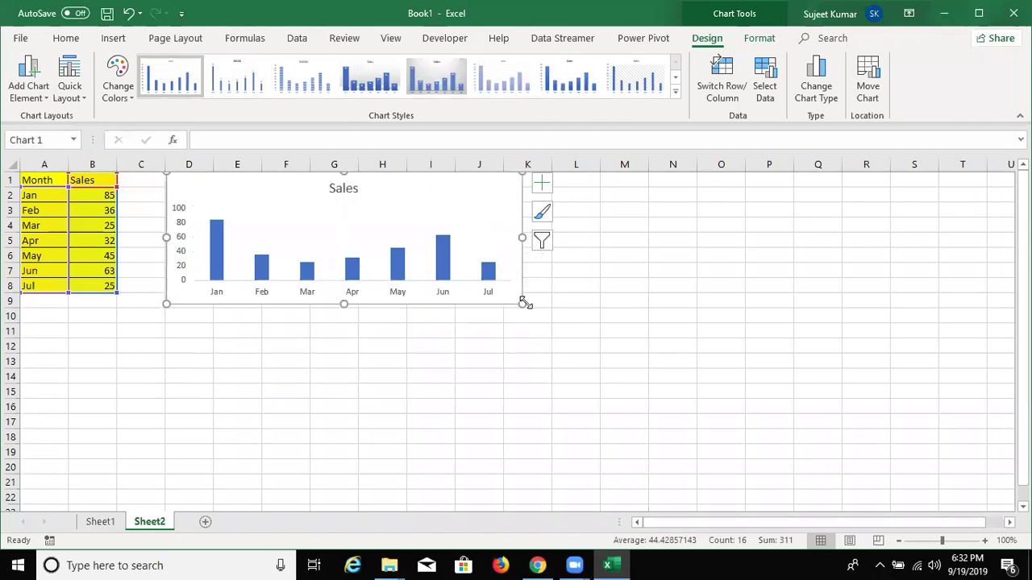
drag(526, 303, 530, 315)
drag(260, 186, 163, 183)
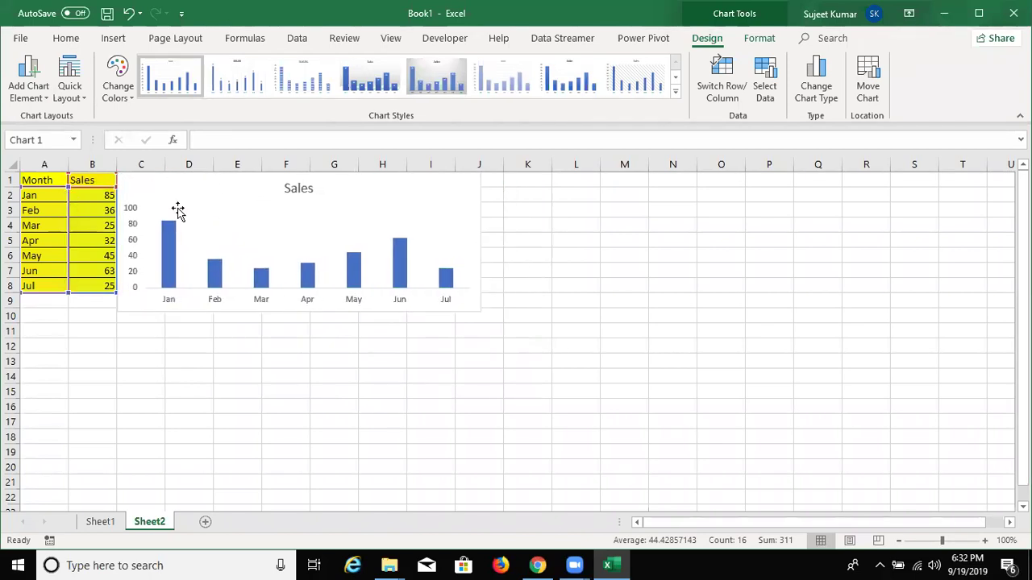
click(385, 87)
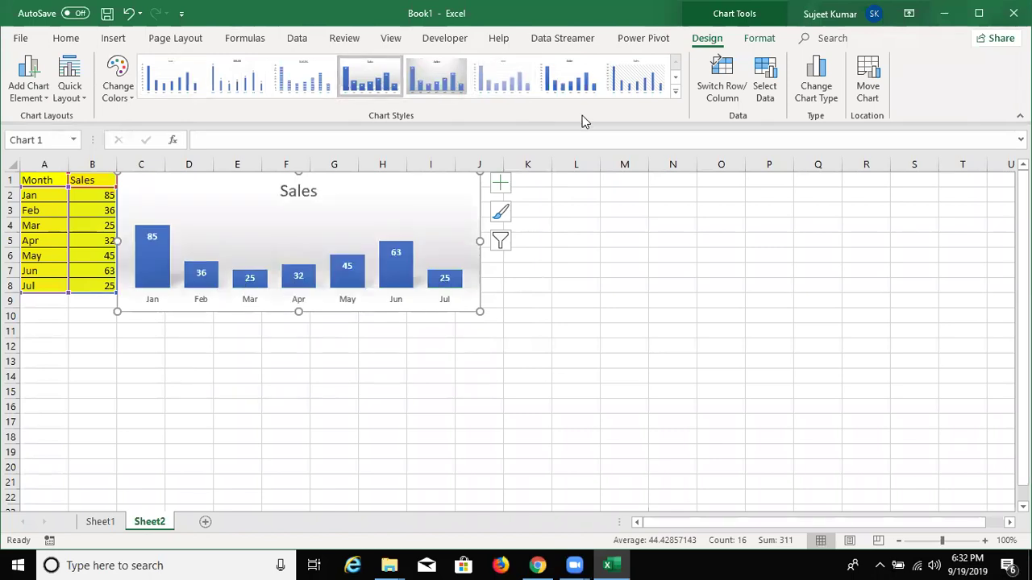
click(480, 371)
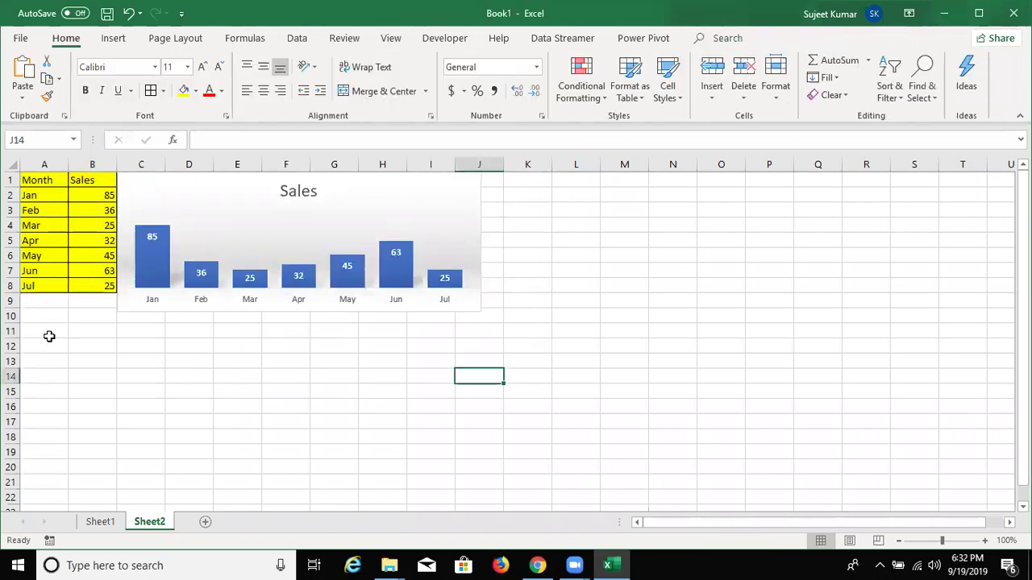
click(44, 406)
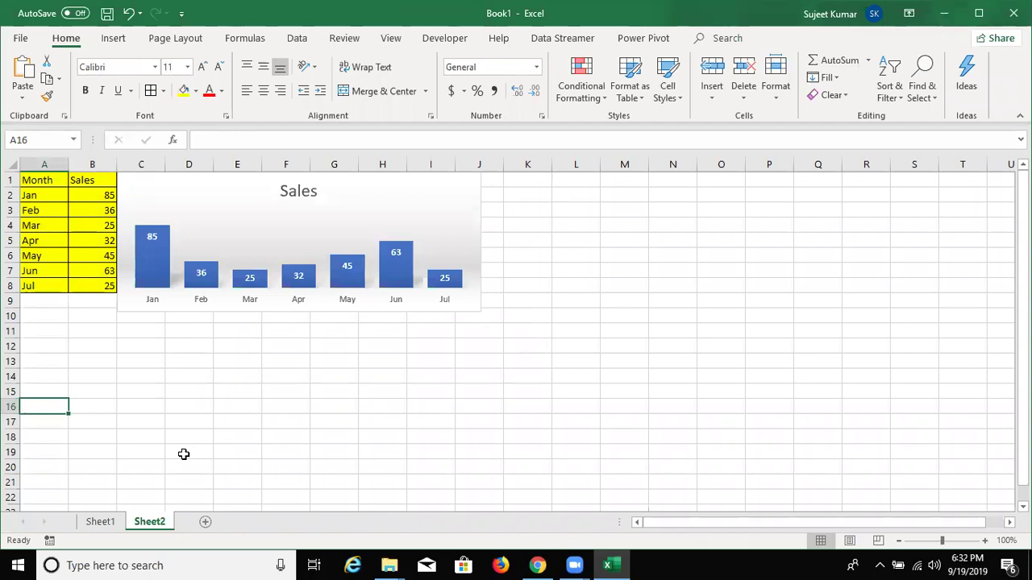
Enter Zone and Sales headings in row 16 and zones South, Easht, West, North, Central below
text(Zone)
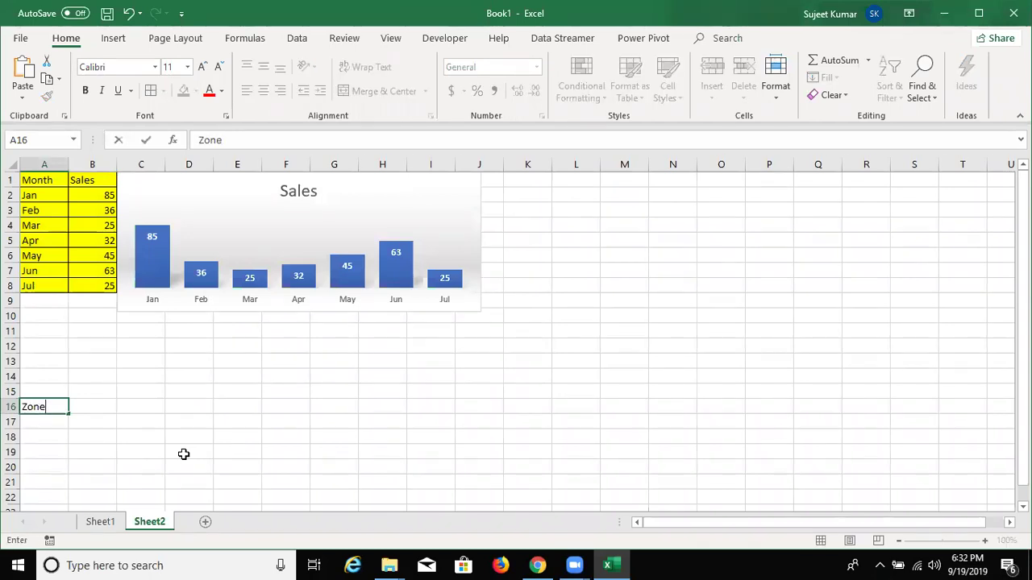
key(Tab)
text(Sale)
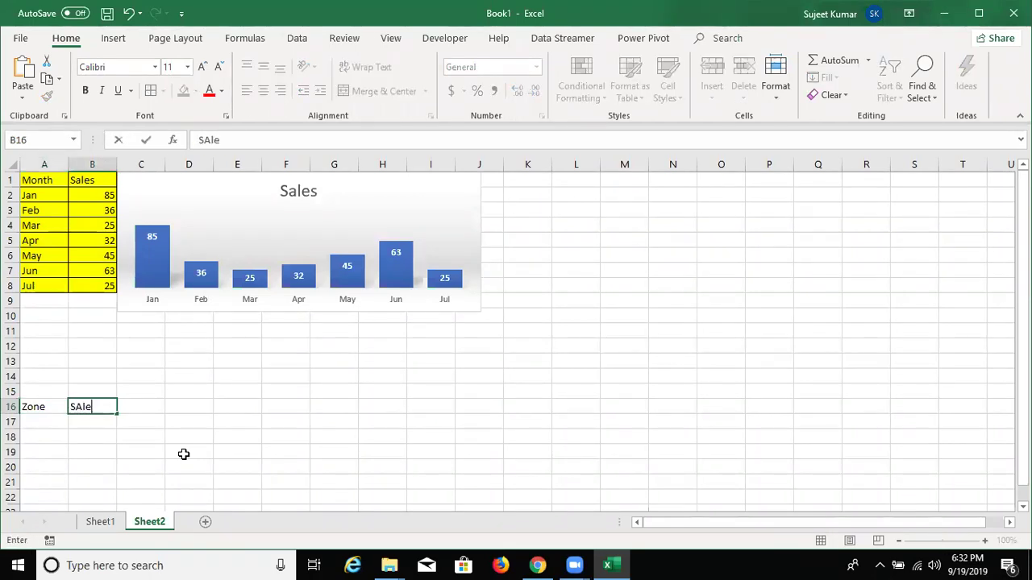
text(s)
key(Return)
text(Pu)
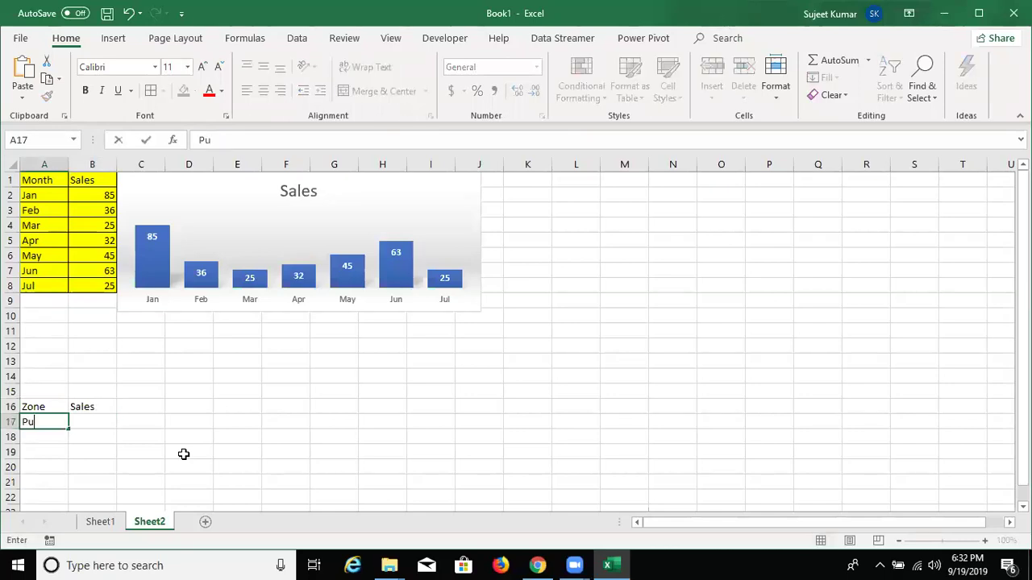
text(ja)
key(Return)
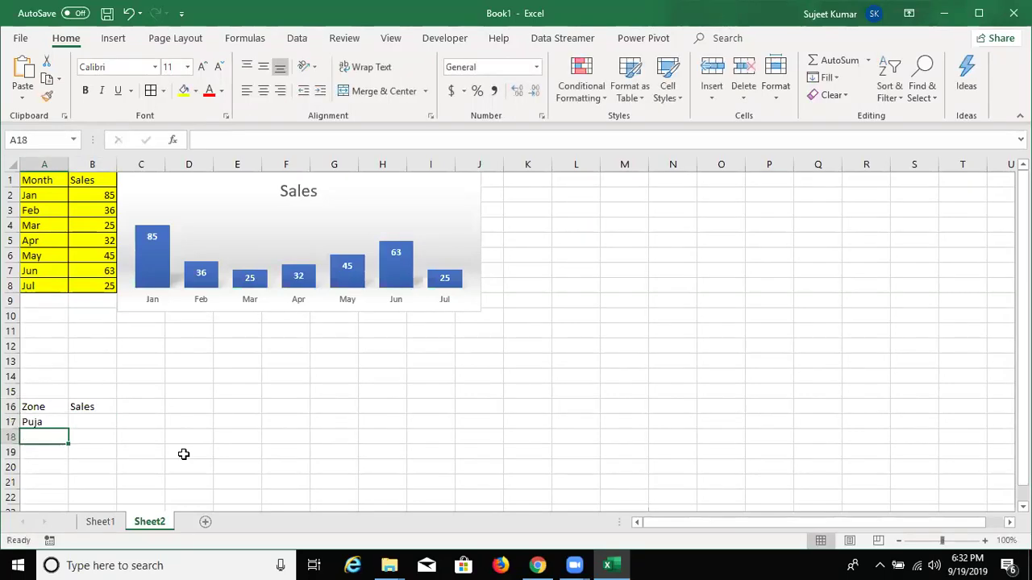
key(ctrl+z)
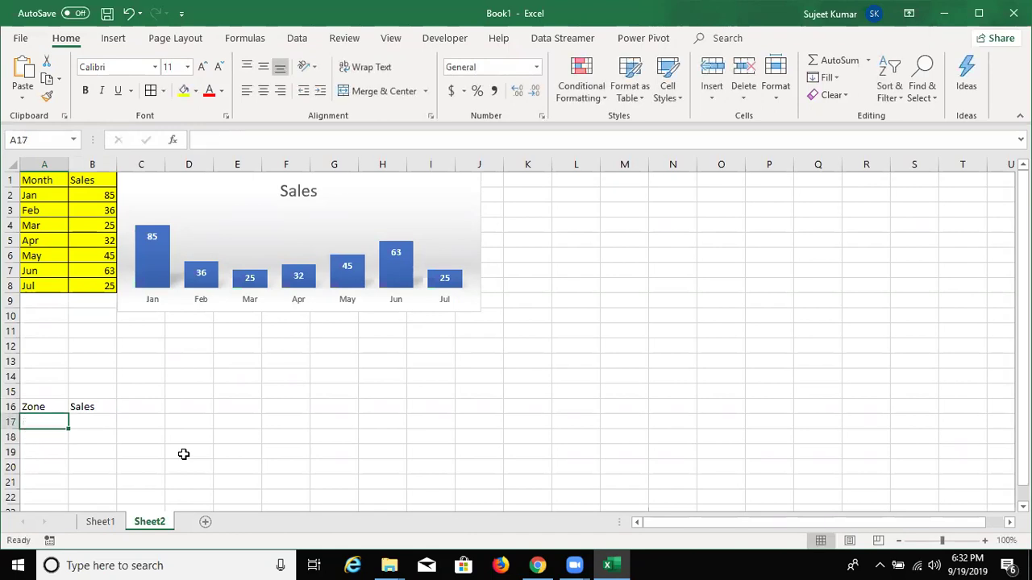
text(South])
key(Return)
key(Up)
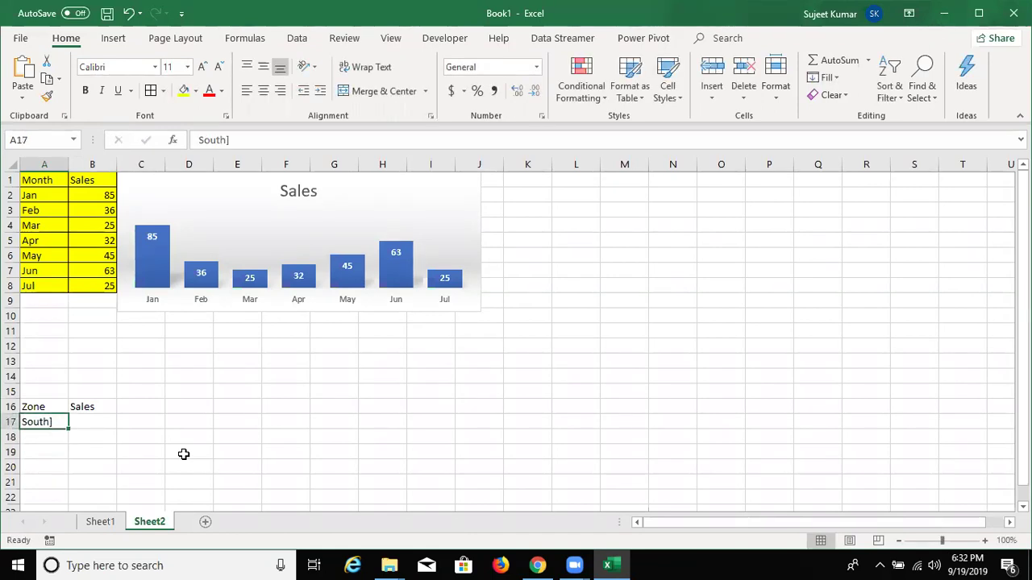
key(BackSpace)
key(Return)
text(Ea)
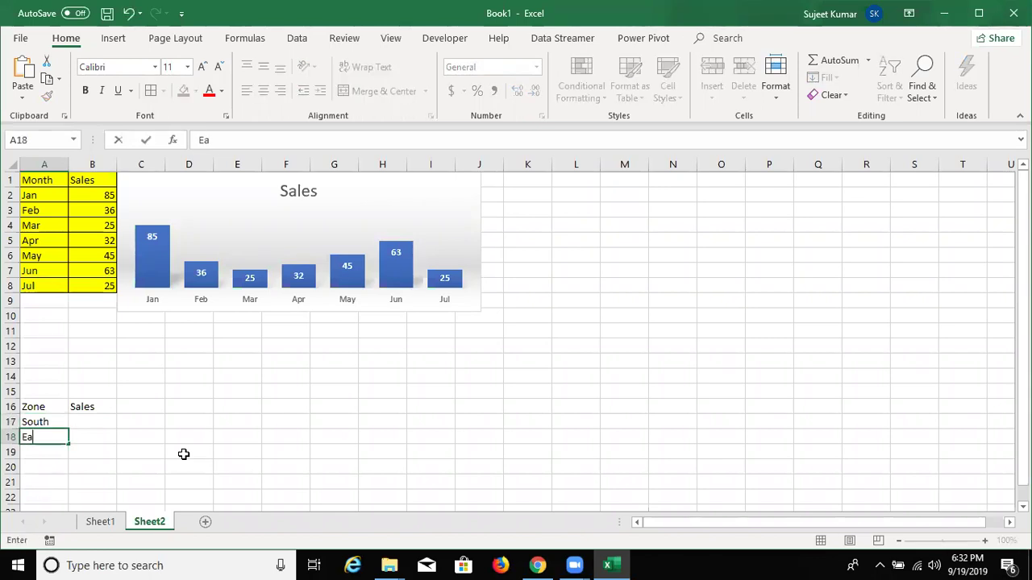
text(sht)
key(Return)
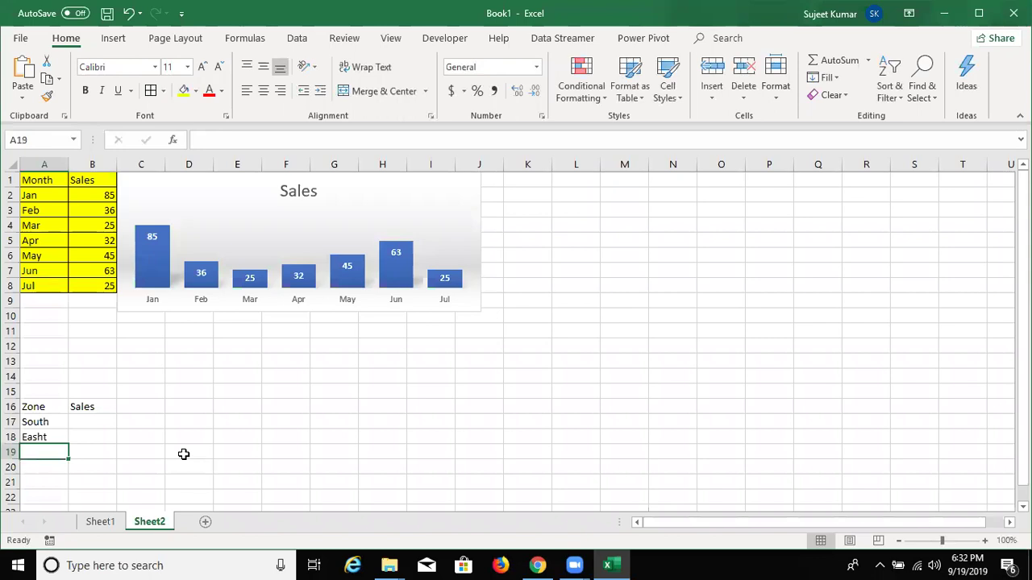
text(West)
key(Return)
text(North)
key(Return)
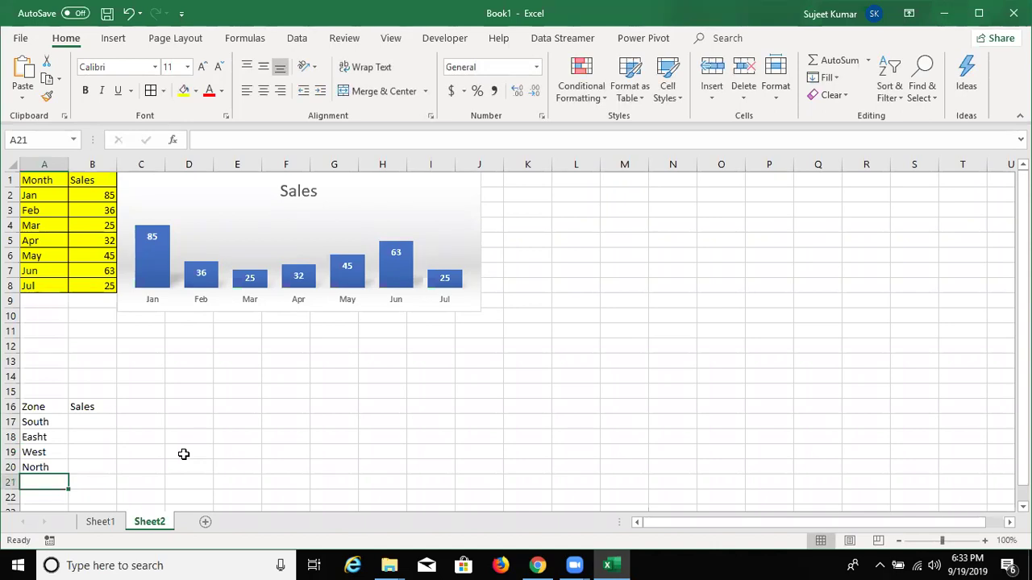
text(Centra)
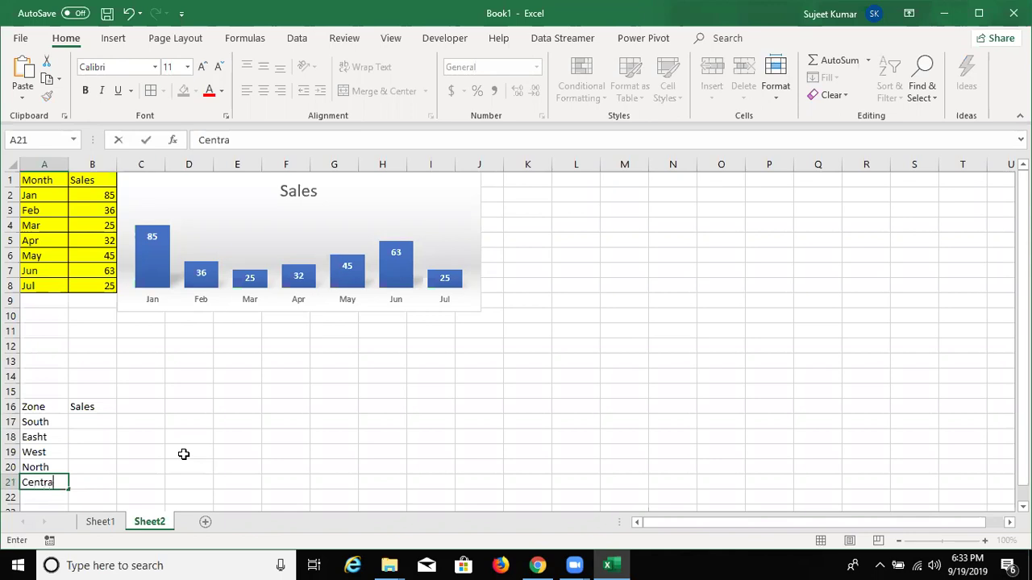
text(l)
key(Tab)
Enter the zone sales 653, 254, 258, 741, 654 in B17:B21
key(Up)
key(Up)
key(Up)
key(Up)
text(653)
key(Return)
text(254)
key(Return)
text(258)
key(Return)
text(741)
key(Return)
text(654)
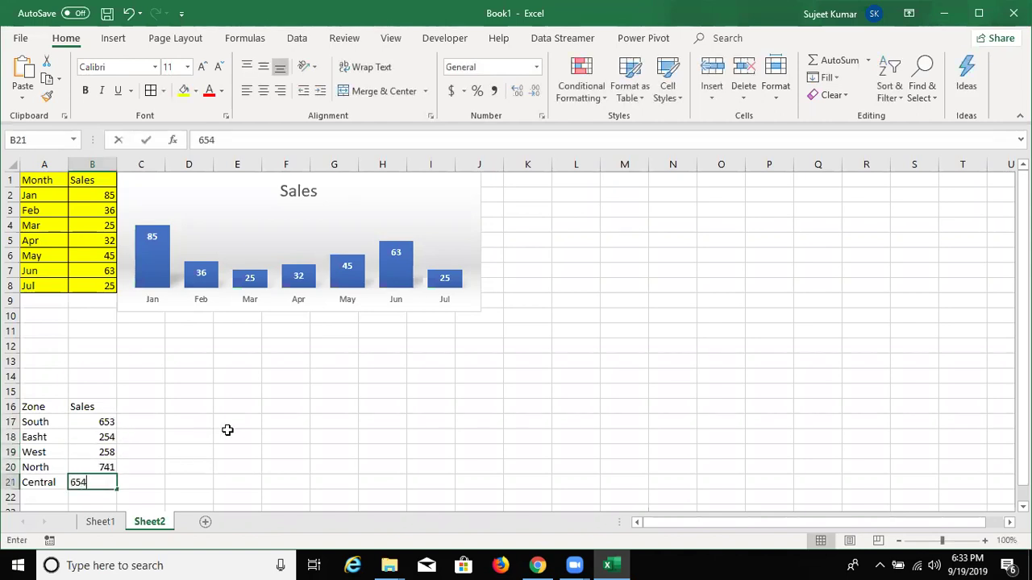
key(Return)
drag(30, 406, 92, 483)
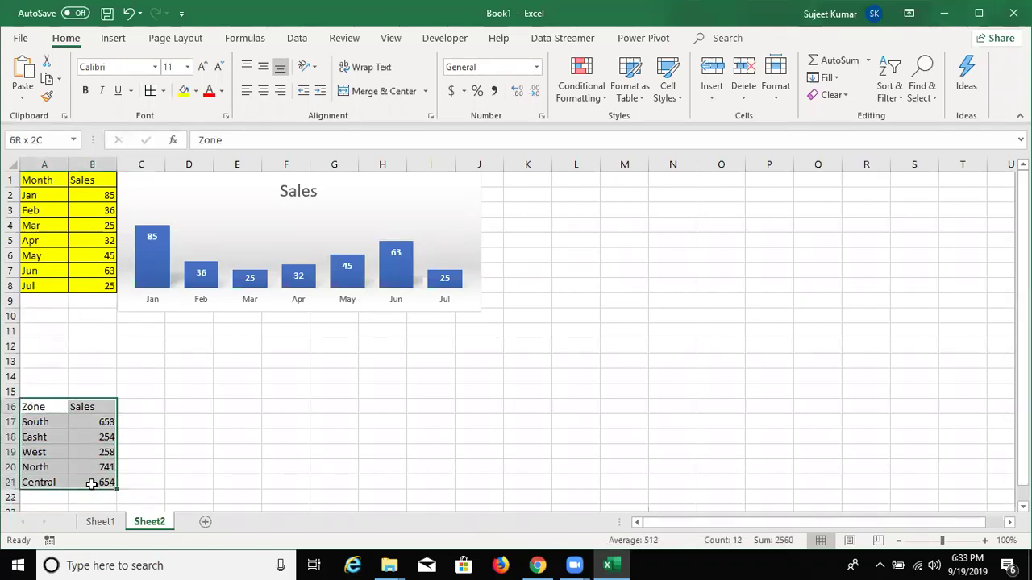
Insert a 2-D pie chart of the zone sales, move it below the column chart and shrink it
click(112, 38)
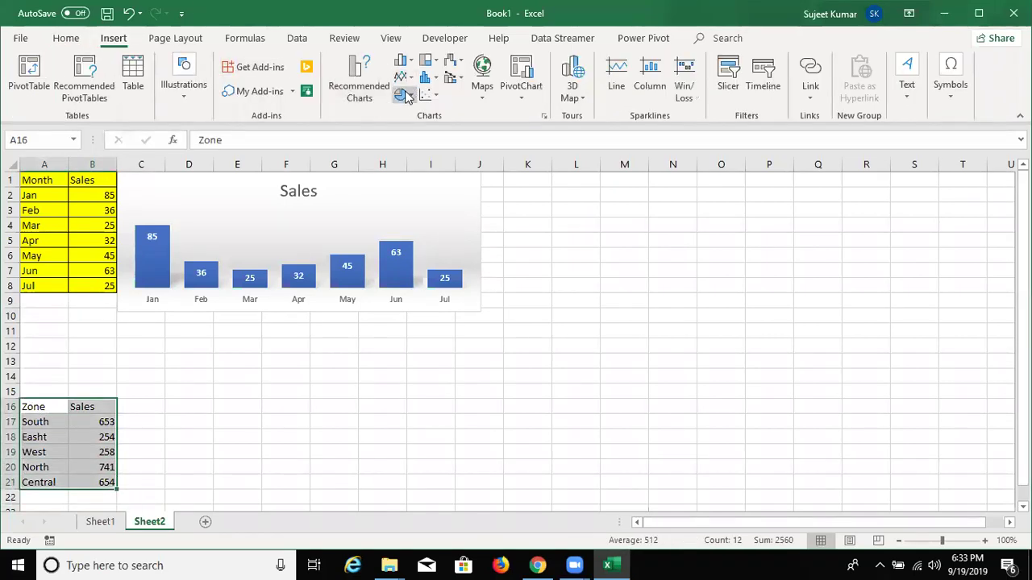
click(412, 157)
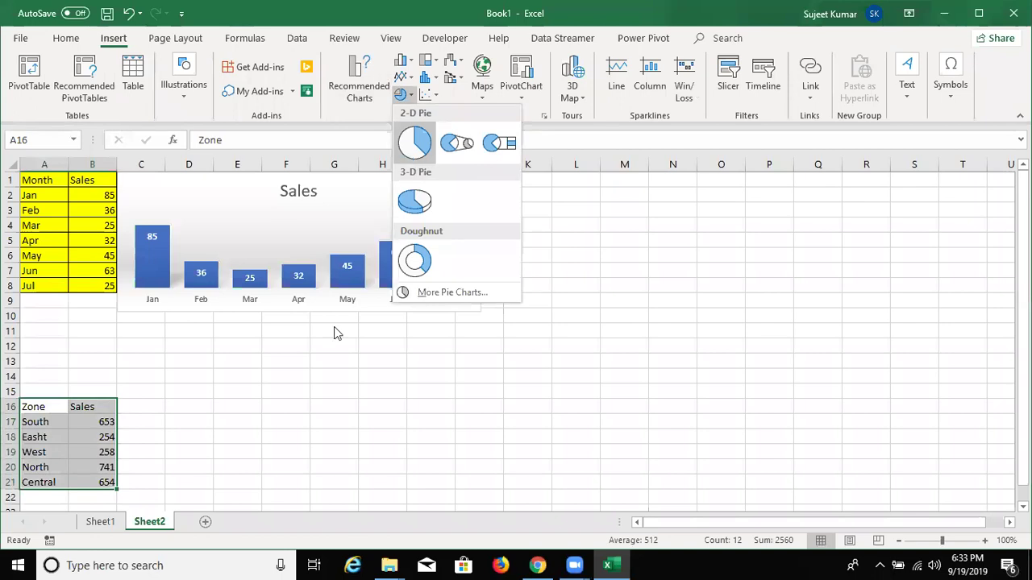
drag(374, 313, 188, 376)
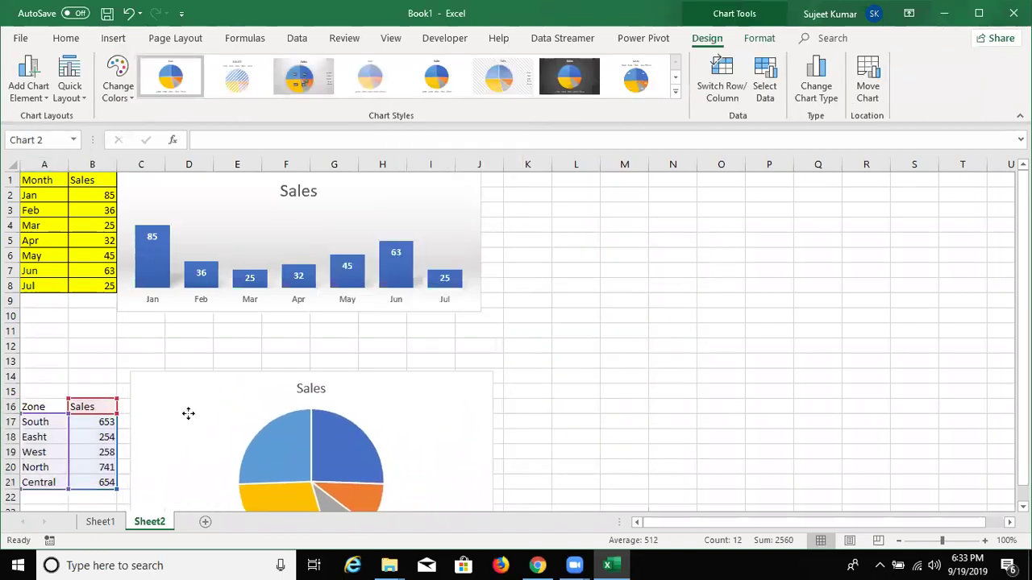
drag(188, 376, 186, 415)
scroll(573, 311, down, 5)
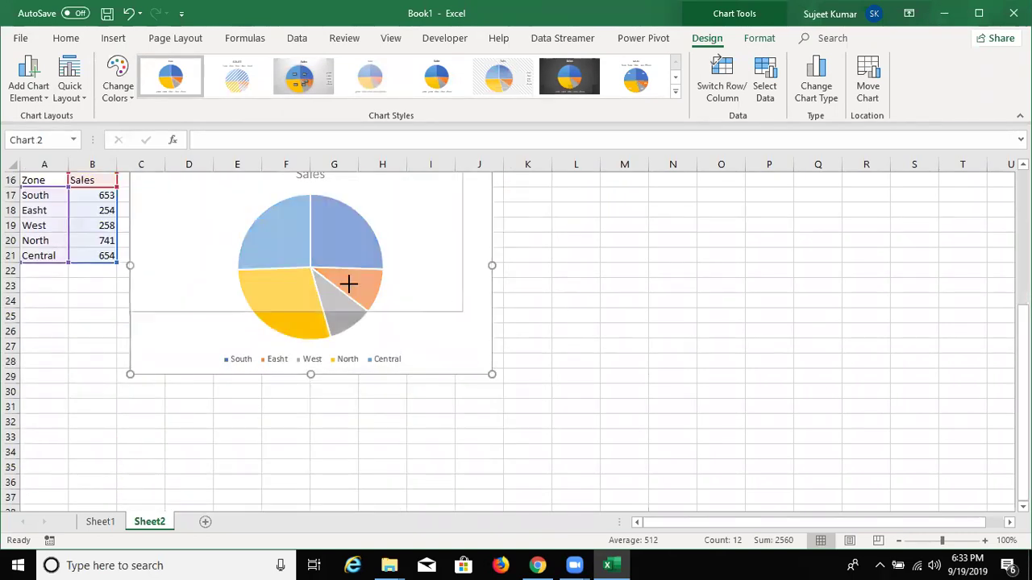
mouse_move(491, 374)
mouse_down()
mouse_move(320, 284)
mouse_move(308, 265)
mouse_up()
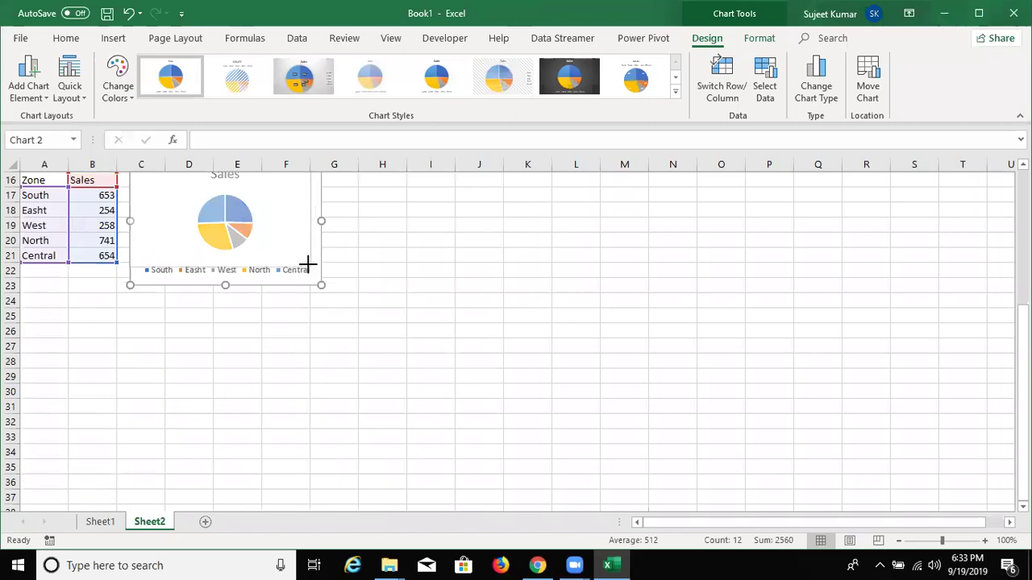
click(392, 301)
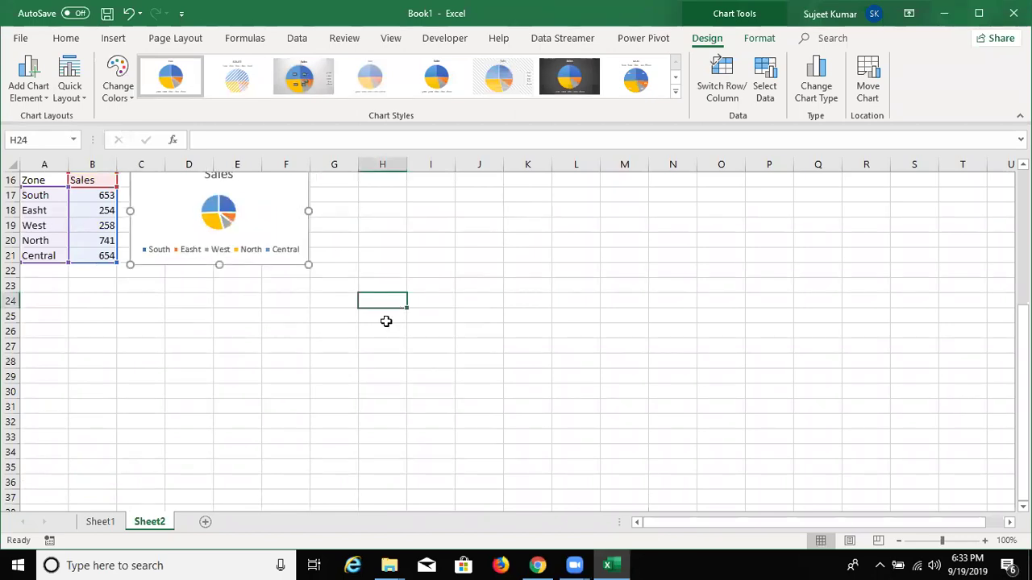
Nudge the pie chart beside the Zone table and return to Sheet1
scroll(385, 320, up, 3)
click(165, 313)
drag(165, 313, 161, 316)
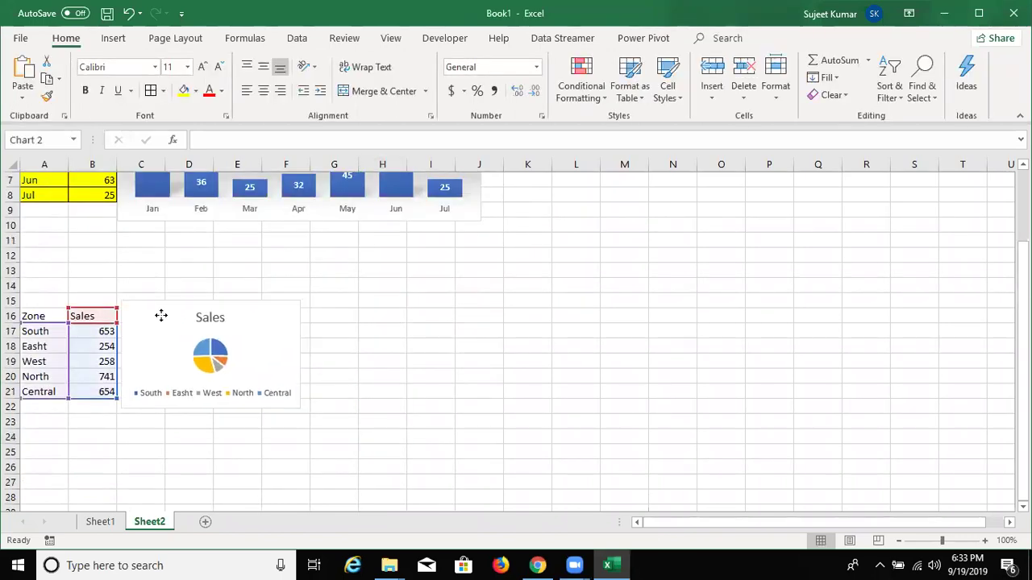
click(431, 285)
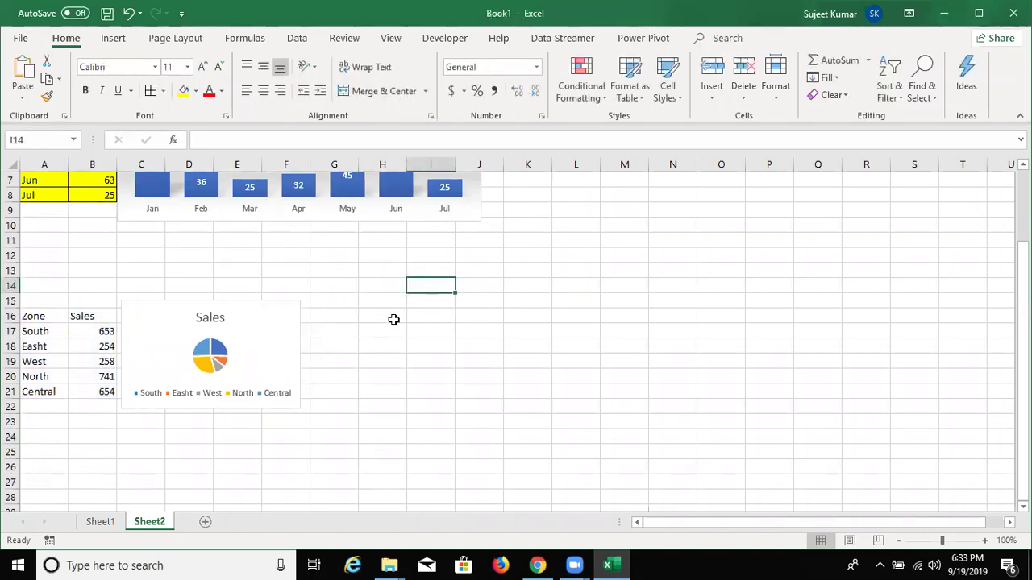
scroll(394, 320, up, 2)
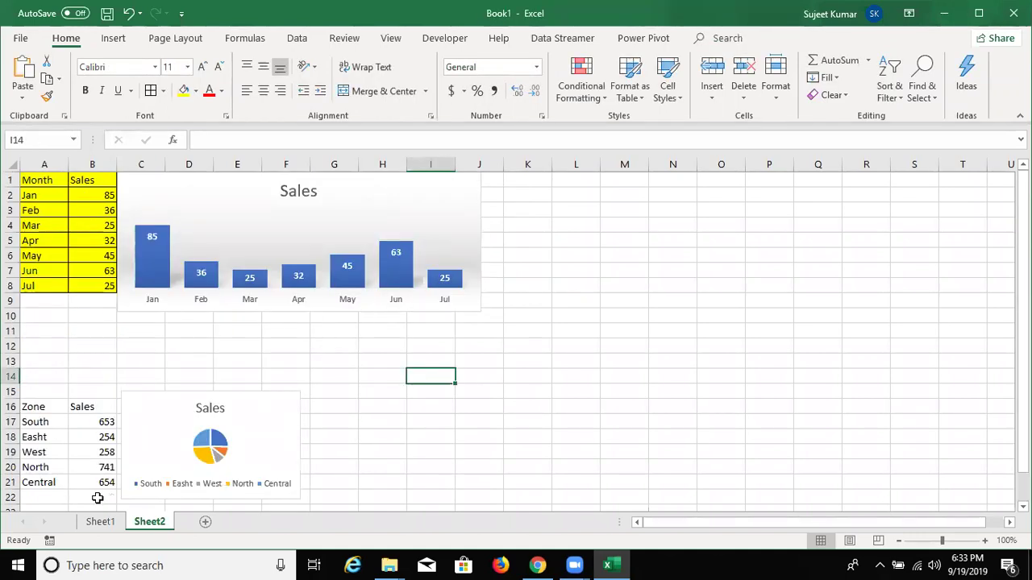
click(111, 523)
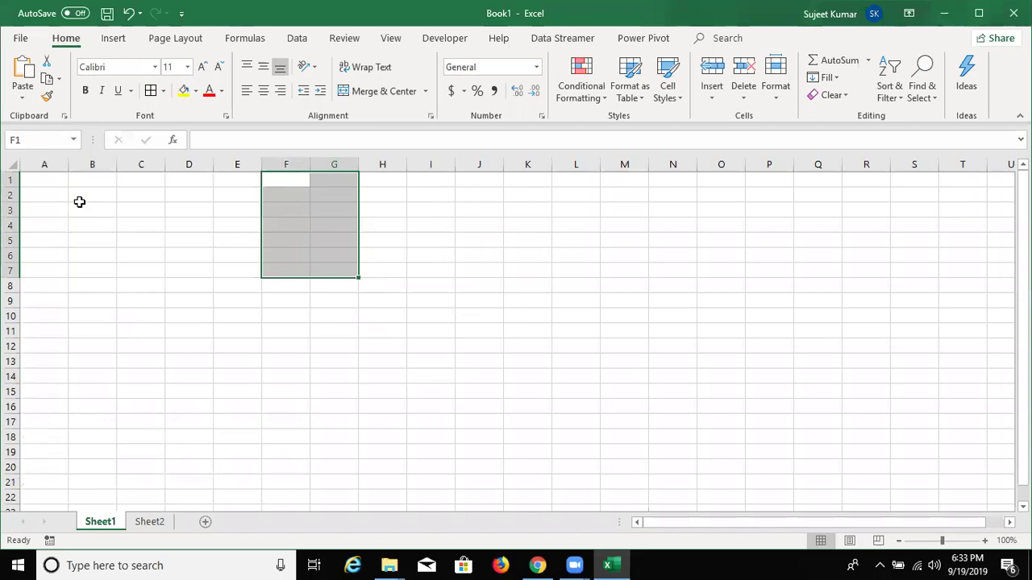
click(294, 40)
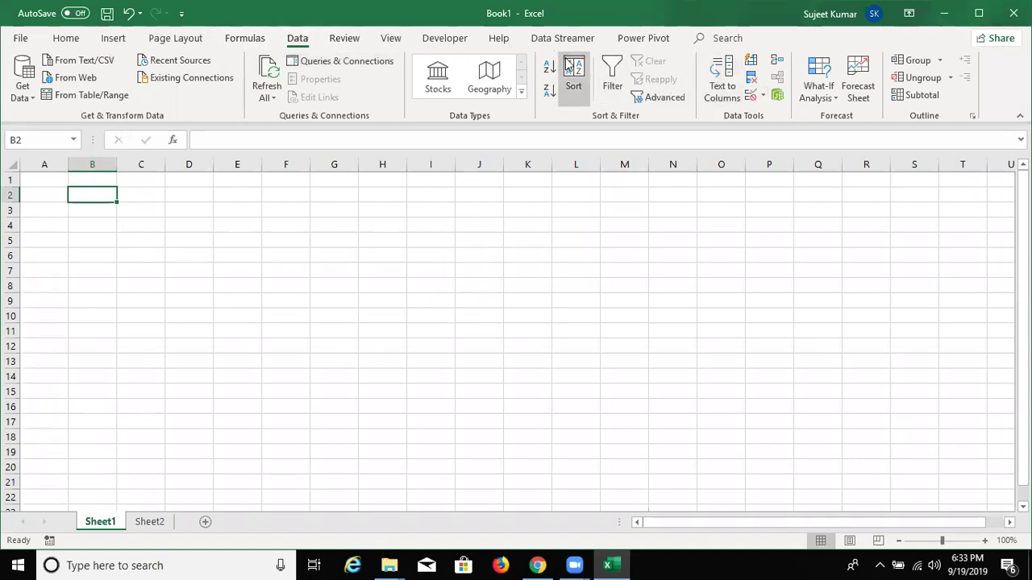
Give B2 a List validation with source month,Zone and pick month from it
click(755, 97)
click(681, 158)
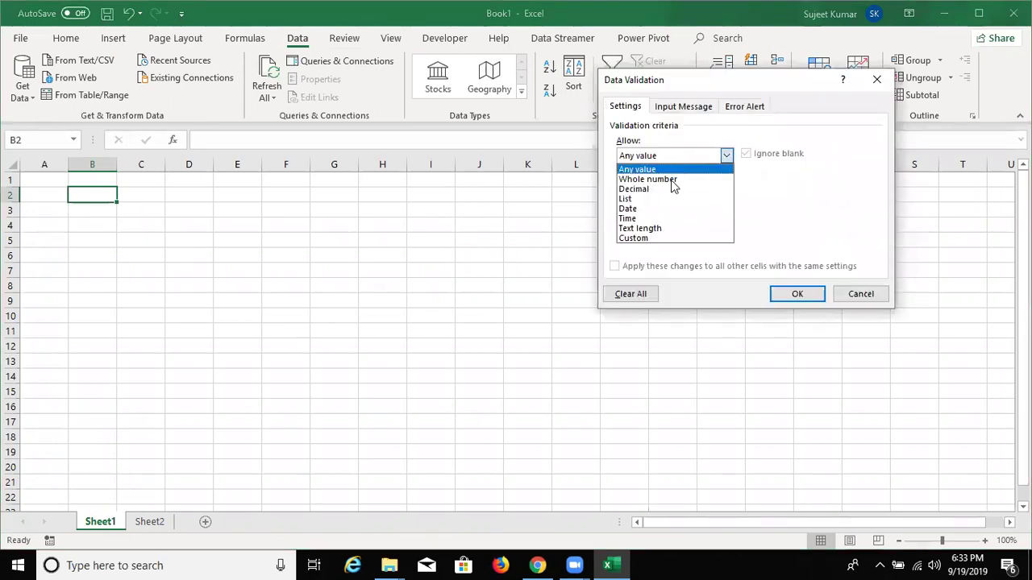
click(668, 199)
click(677, 217)
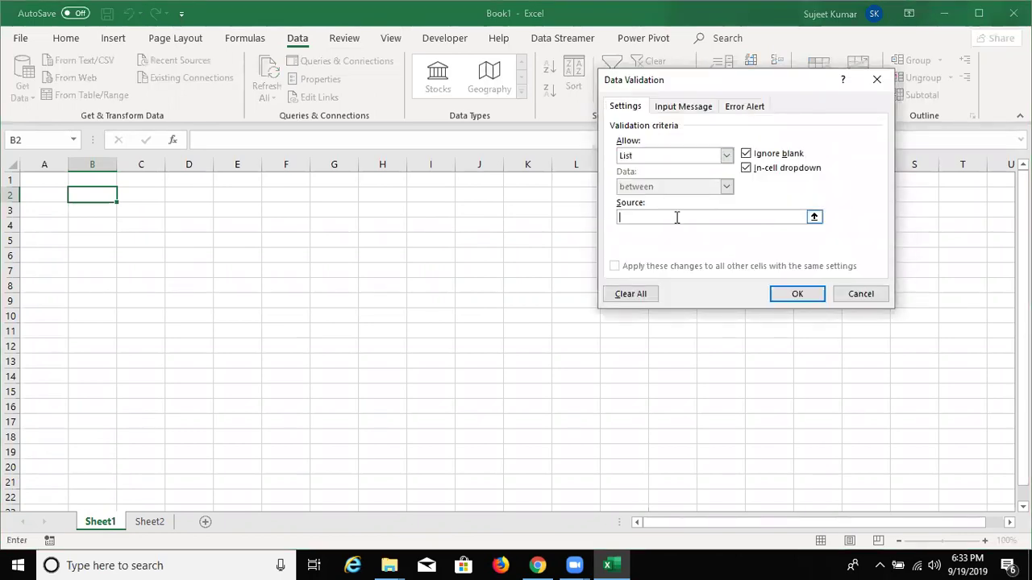
text(mo)
click(814, 297)
click(123, 195)
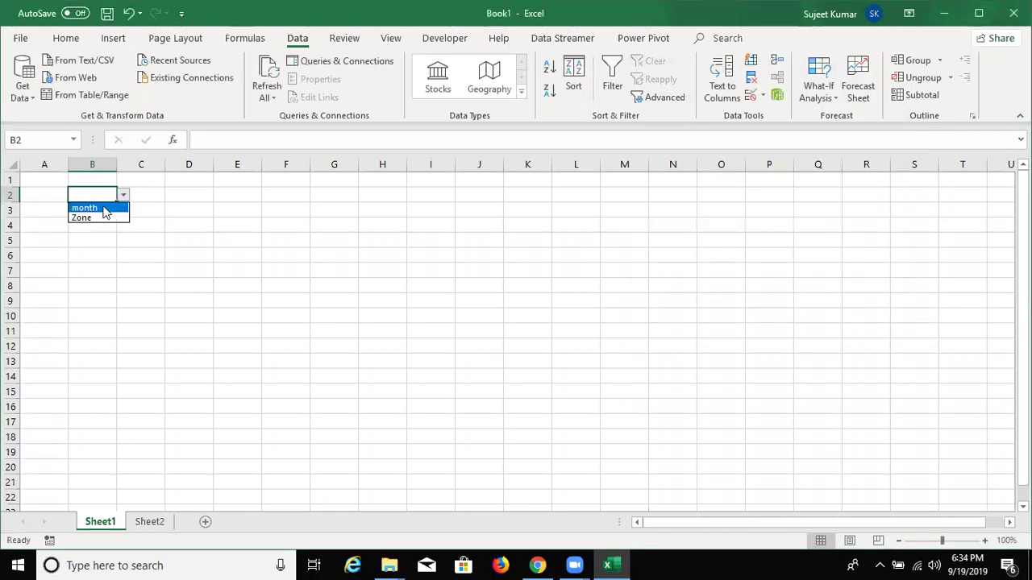
click(103, 211)
Check Sheet2's month table and chart, then set Sheet1's B2 dropdown to Zone
click(156, 521)
click(46, 178)
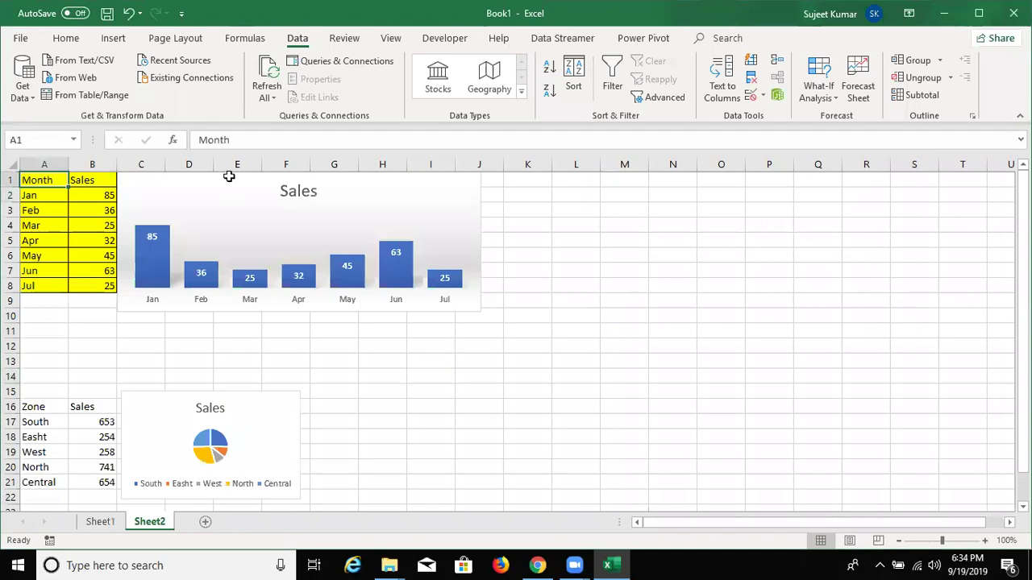
drag(229, 176, 464, 300)
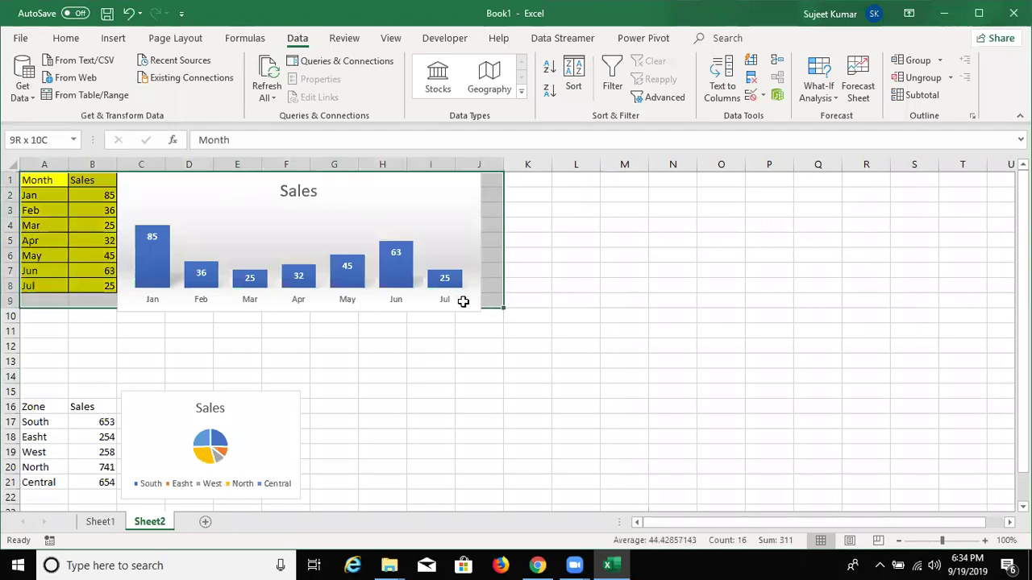
click(100, 521)
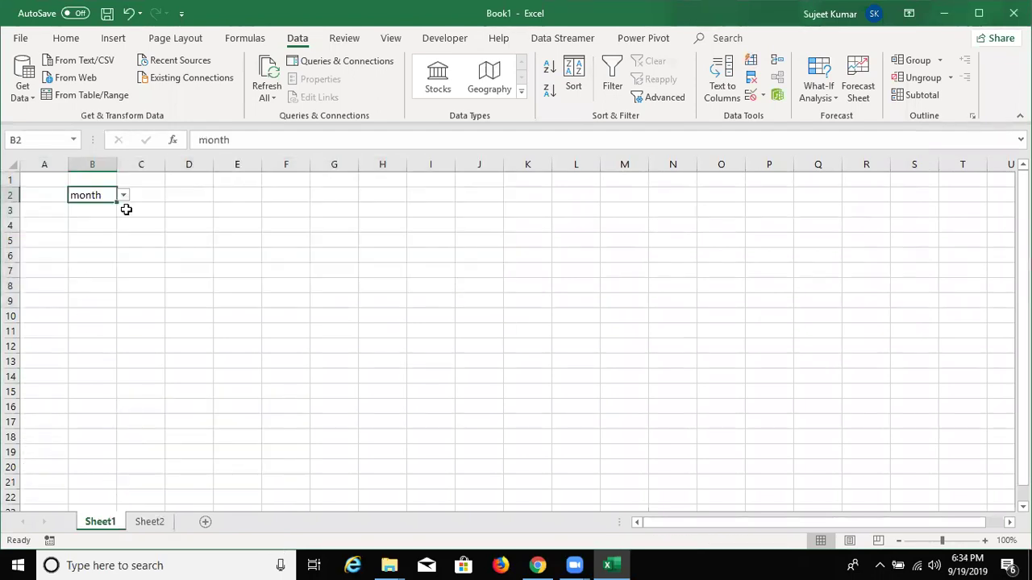
click(124, 196)
click(108, 225)
click(124, 197)
click(121, 218)
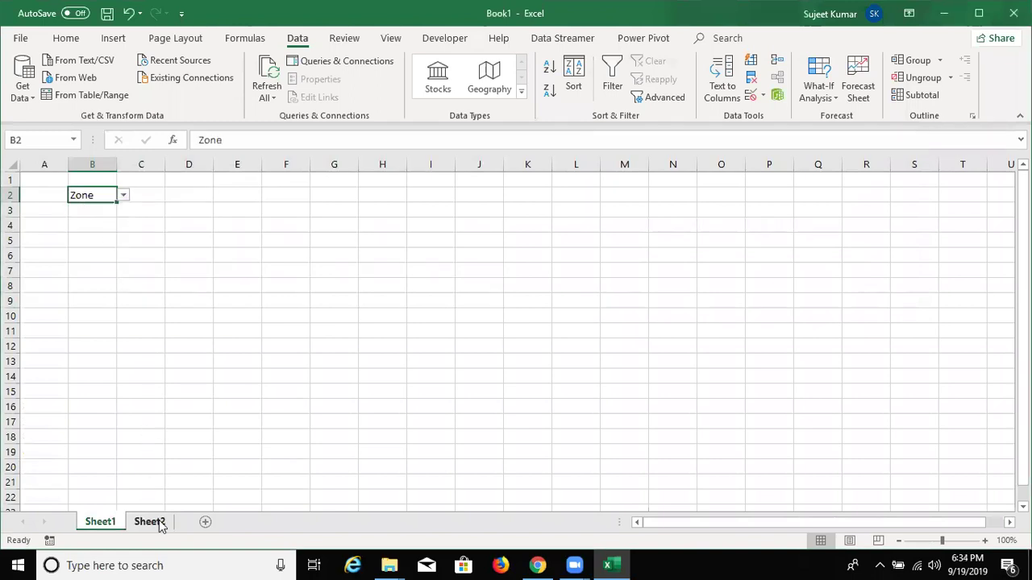
Hide Sheet2's gridlines and select A1:J10 around the month table and chart
click(158, 524)
click(148, 344)
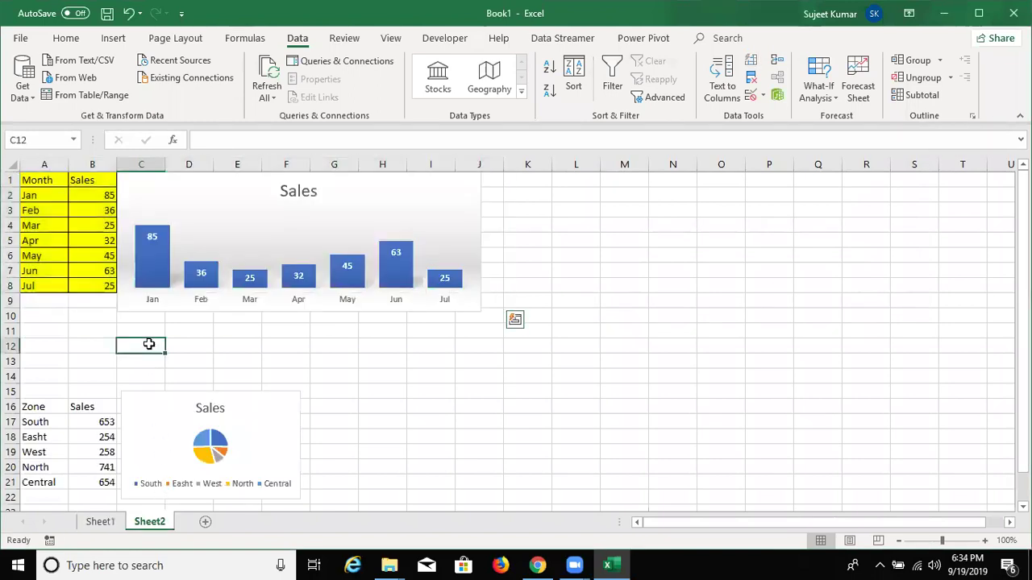
click(175, 38)
click(524, 80)
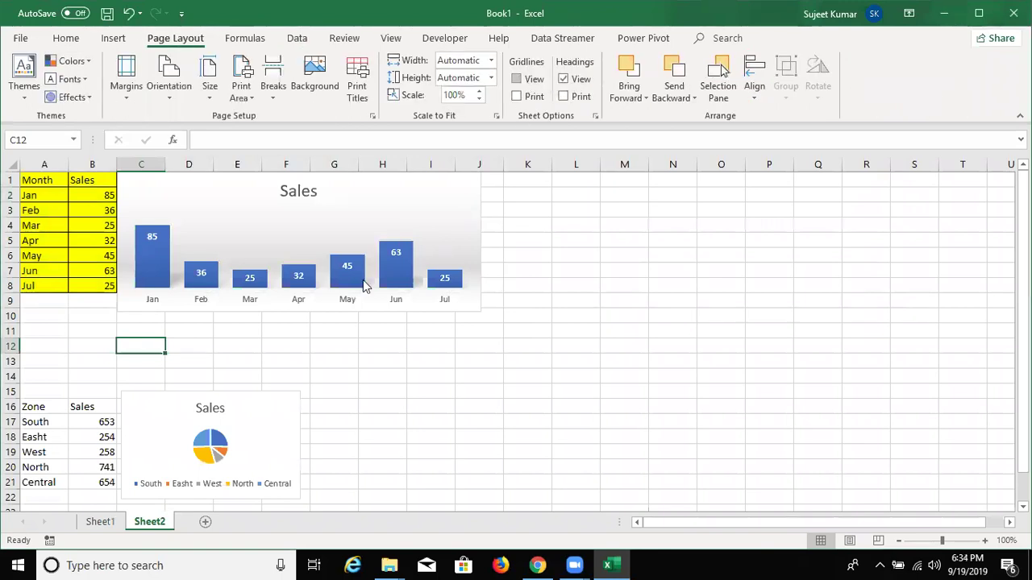
click(26, 321)
mouse_move(27, 321)
mouse_down()
mouse_move(480, 172)
mouse_move(479, 207)
mouse_up()
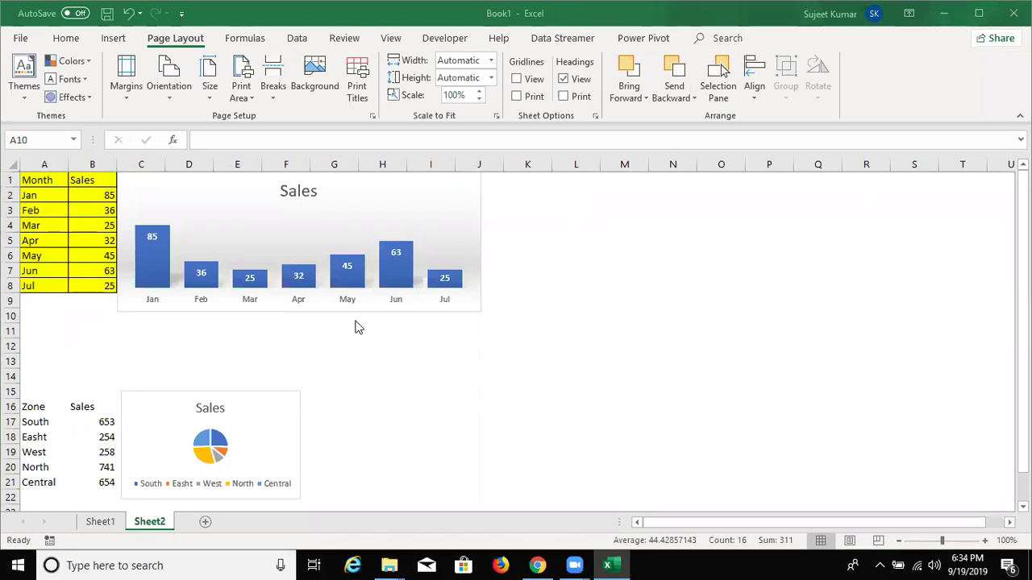
Define the name Month for the A1:J10 table-and-chart range
click(256, 38)
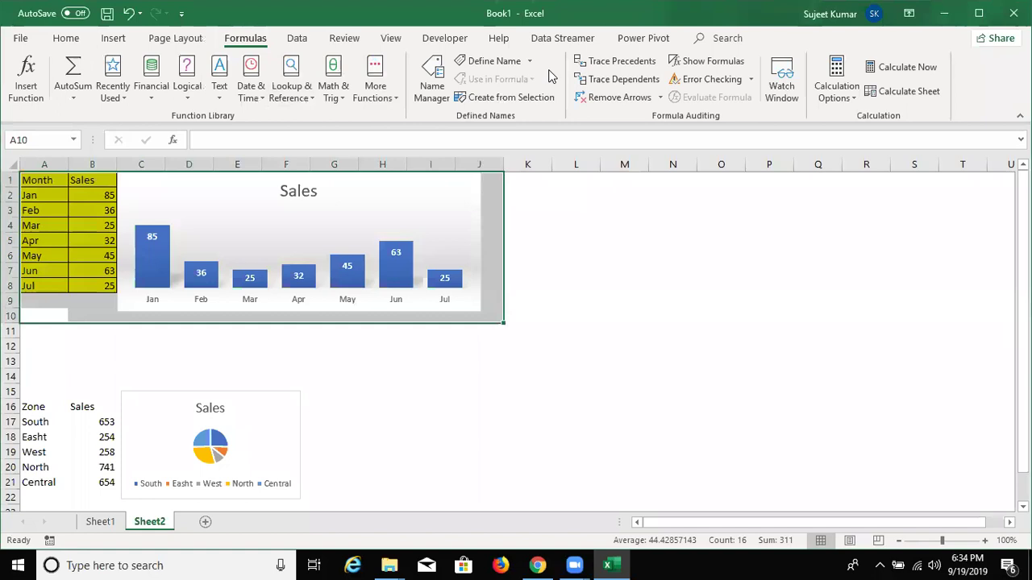
click(494, 65)
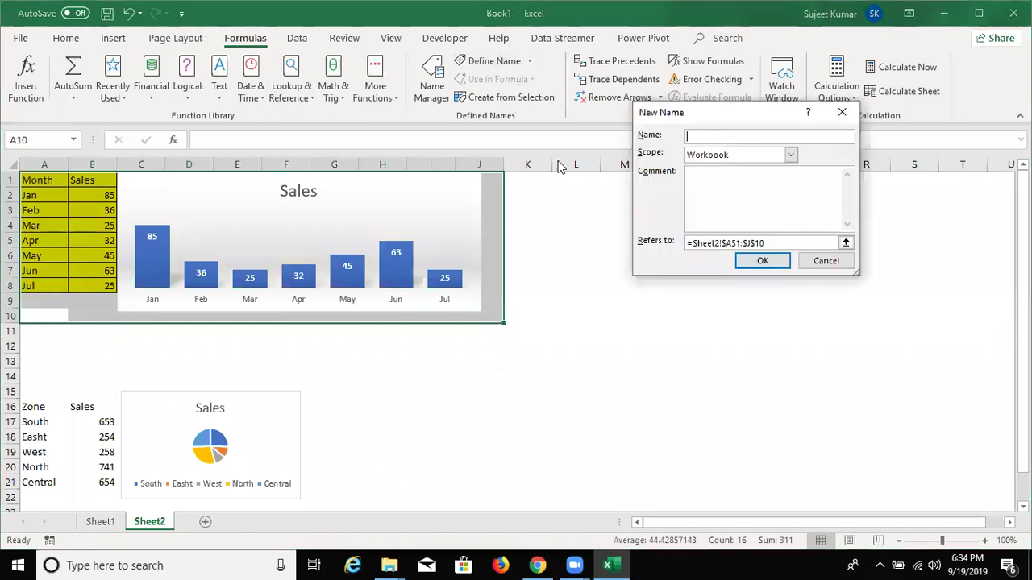
text(Month)
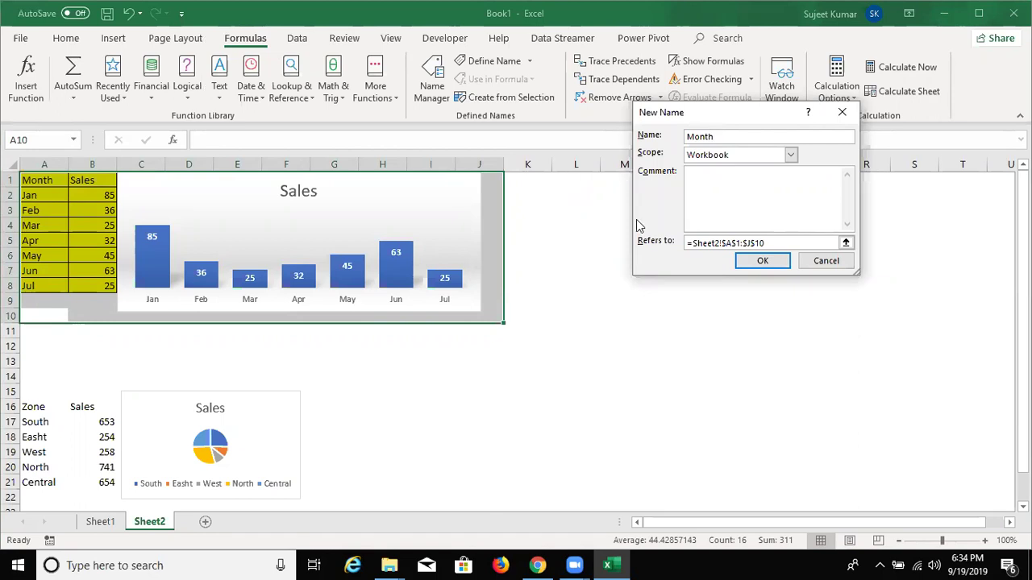
click(762, 262)
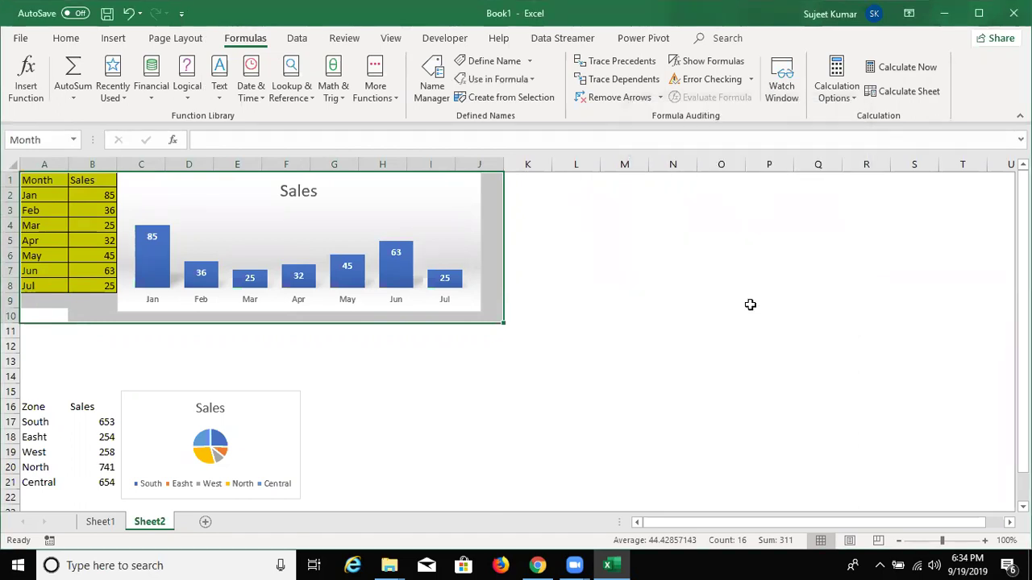
Name the A15:F22 zone table and pie chart block Zone and copy it
scroll(67, 396, down, 1)
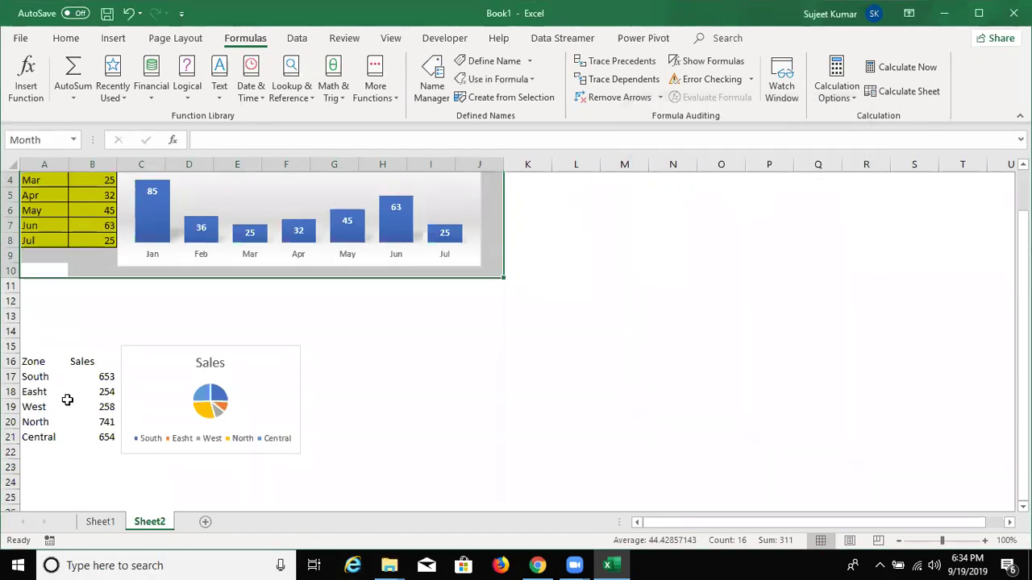
click(37, 343)
drag(117, 340, 294, 461)
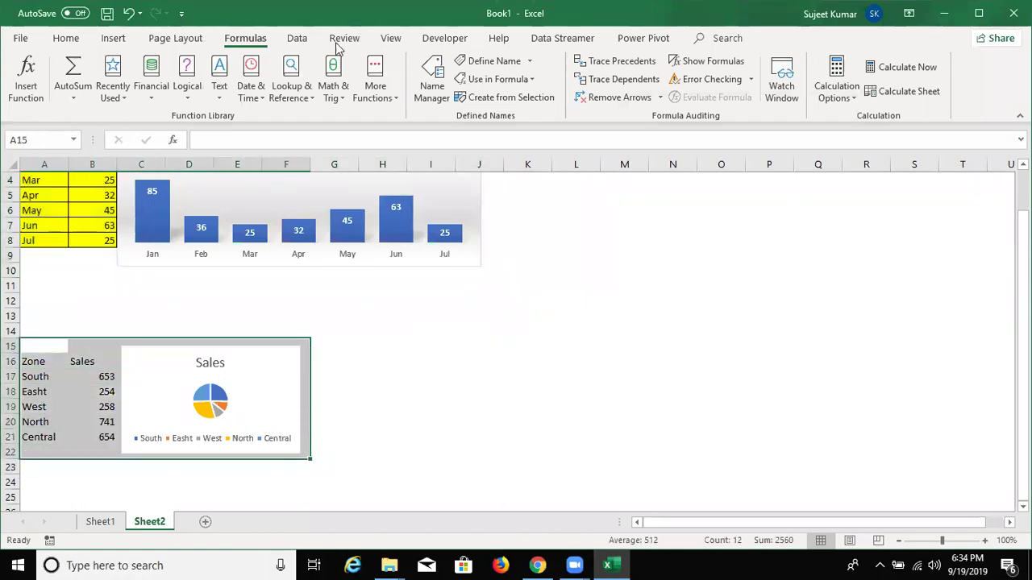
click(464, 61)
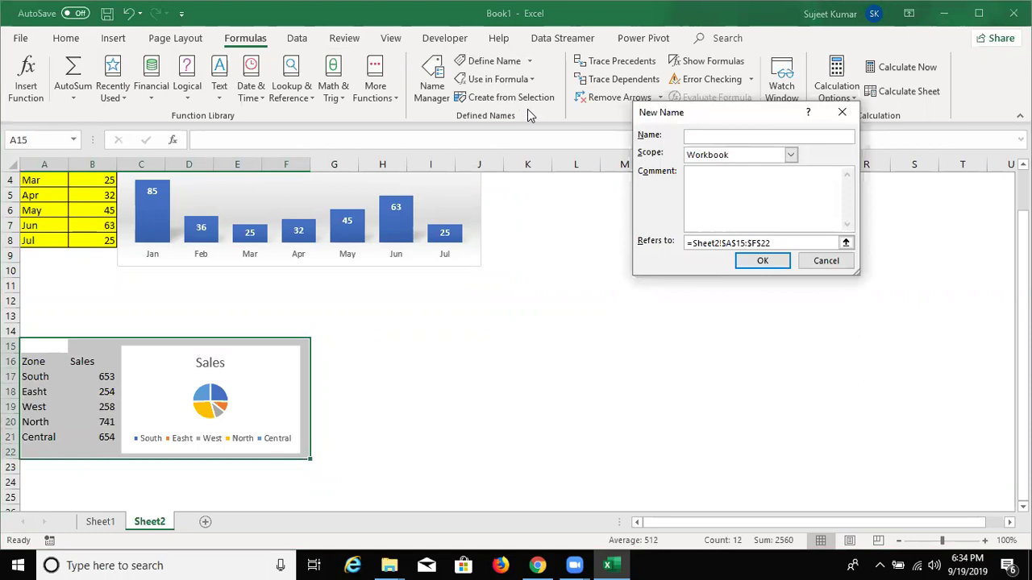
text(Zon)
text(e)
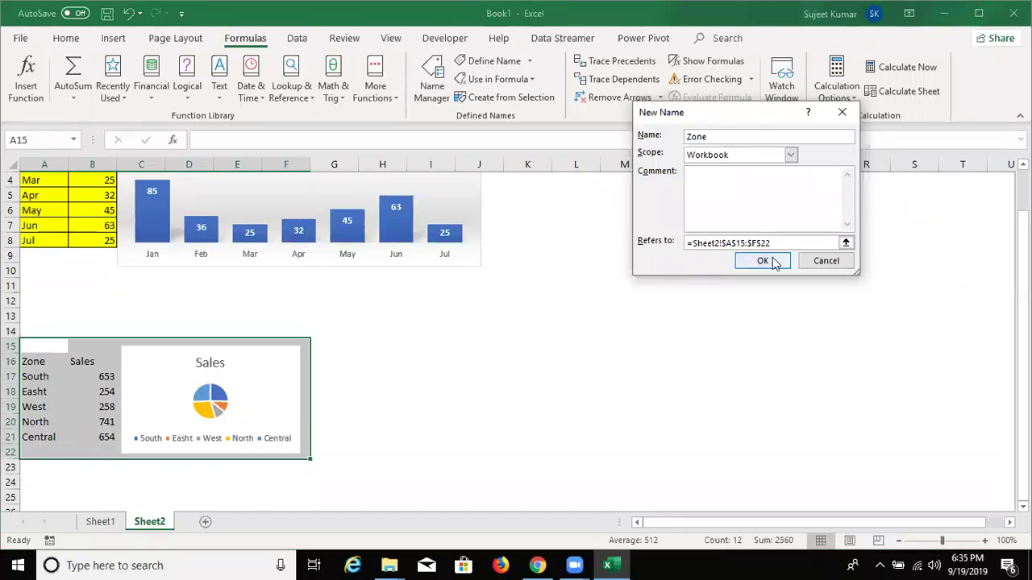
click(769, 261)
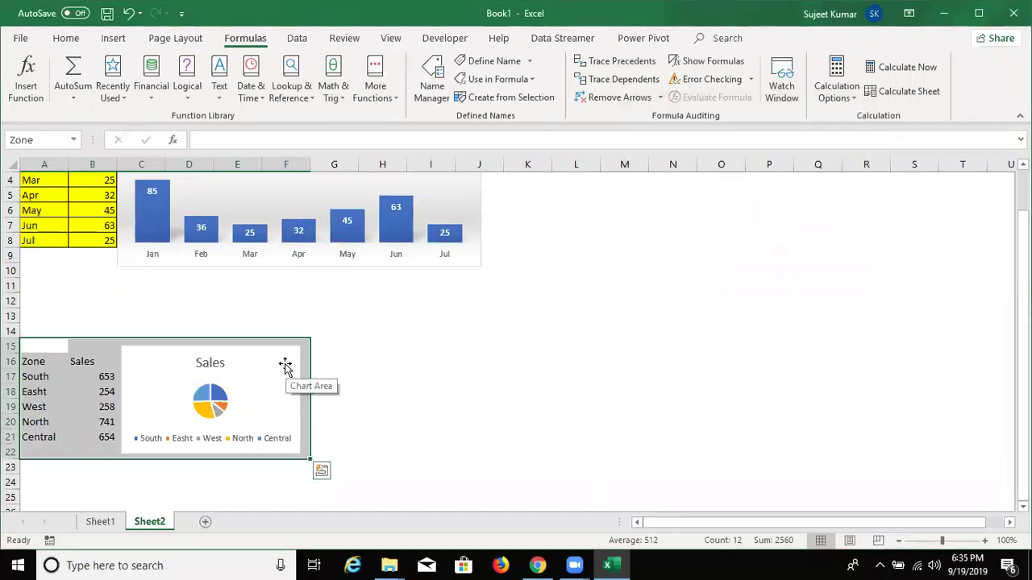
key(ctrl+c)
Paste the copied Zone block as a linked picture at C5 on Sheet1
click(97, 520)
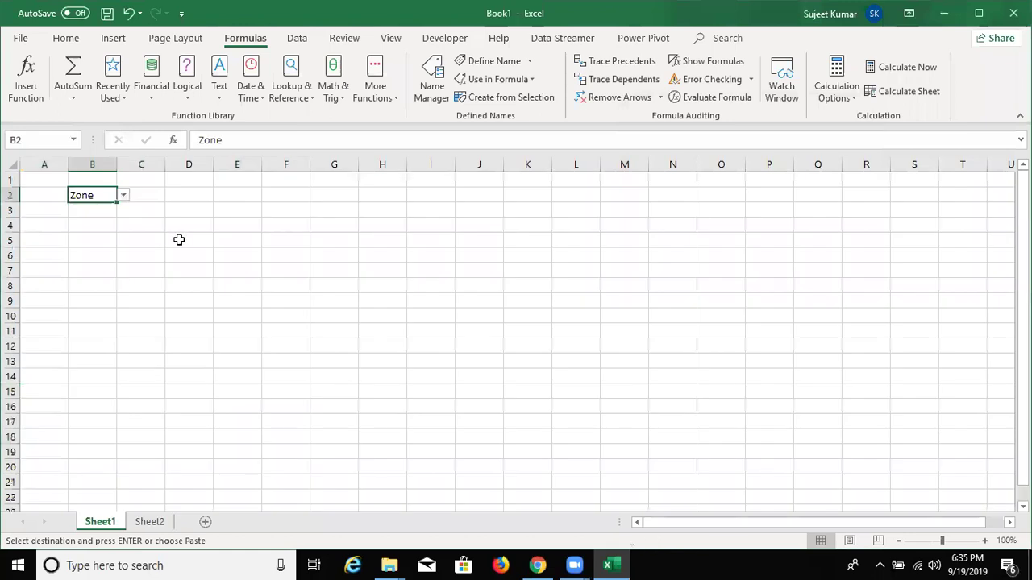
click(140, 240)
click(66, 39)
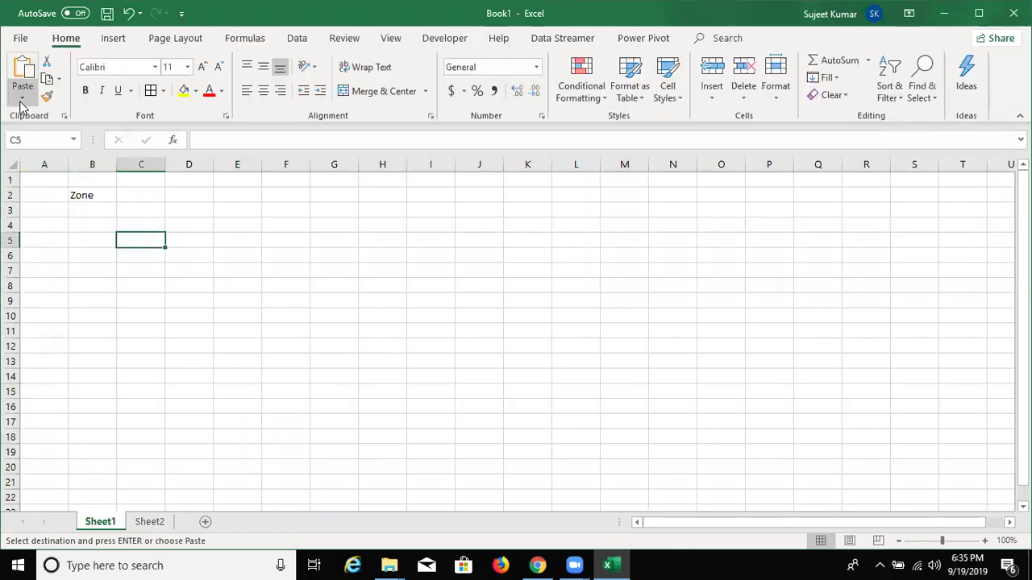
click(23, 95)
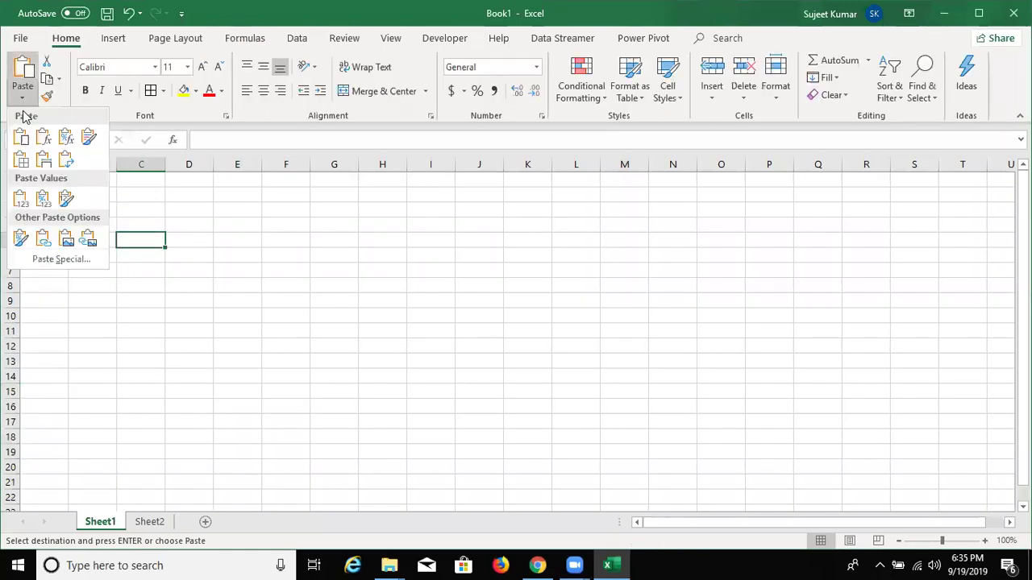
click(88, 237)
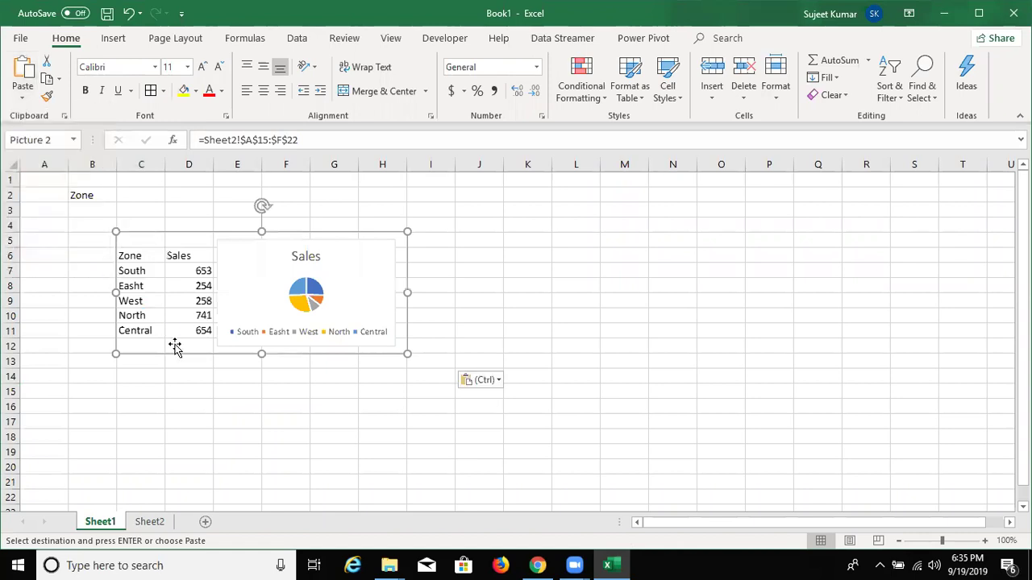
Hide Sheet1's gridlines, move the picture under the Zone cell, and select its Sheet2 reference
click(244, 37)
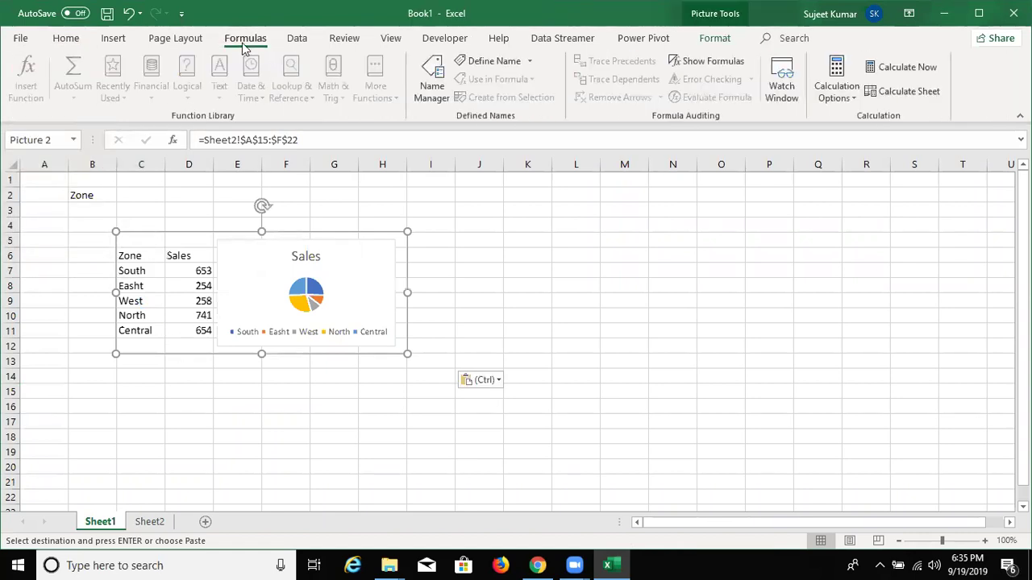
click(208, 40)
click(516, 78)
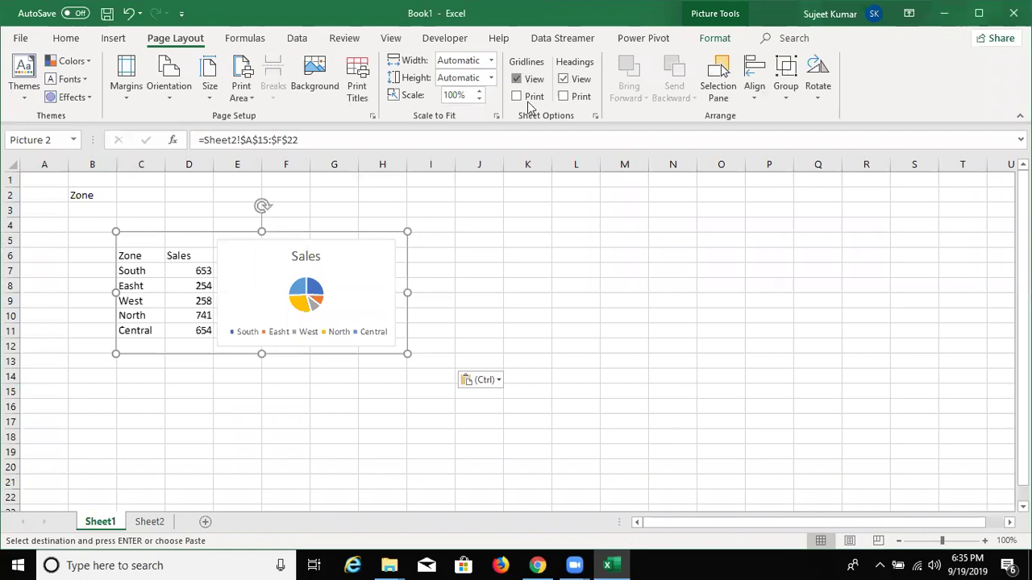
click(484, 381)
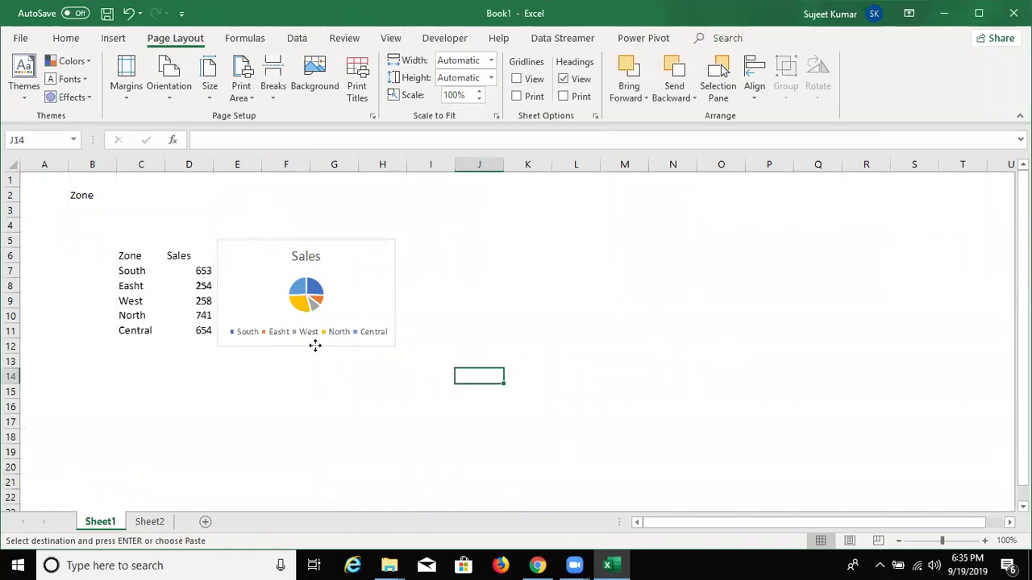
drag(318, 352, 274, 368)
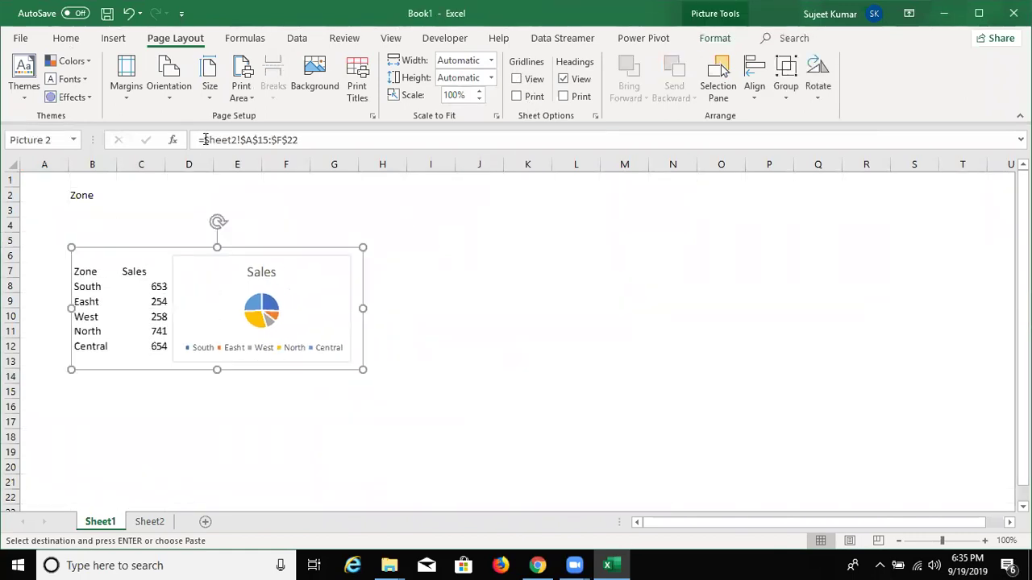
drag(202, 142, 341, 150)
Link the picture to =Zone, then test =Month to swap in the month table and chart
text(=)
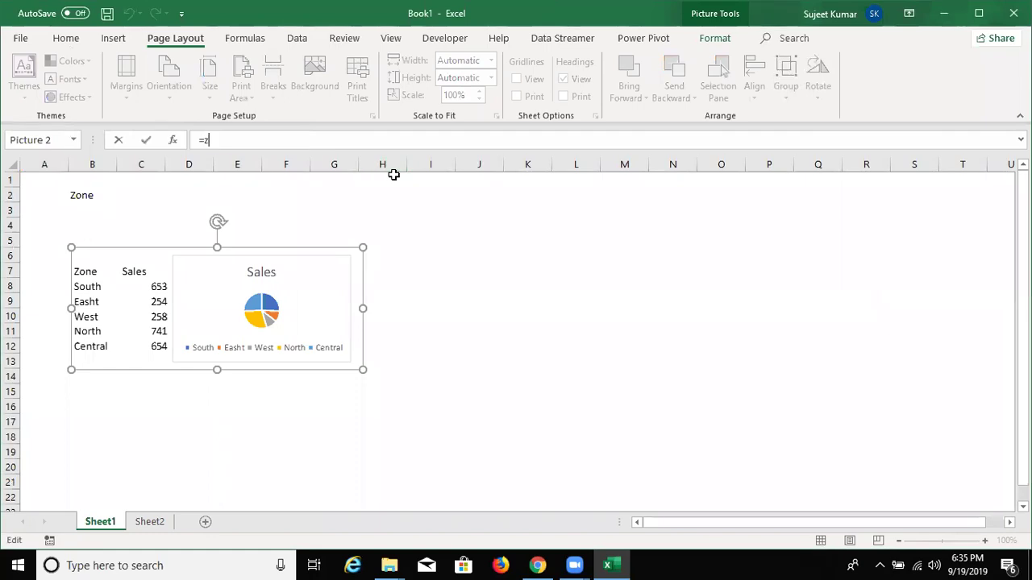
text(zon)
key(Tab)
key(Return)
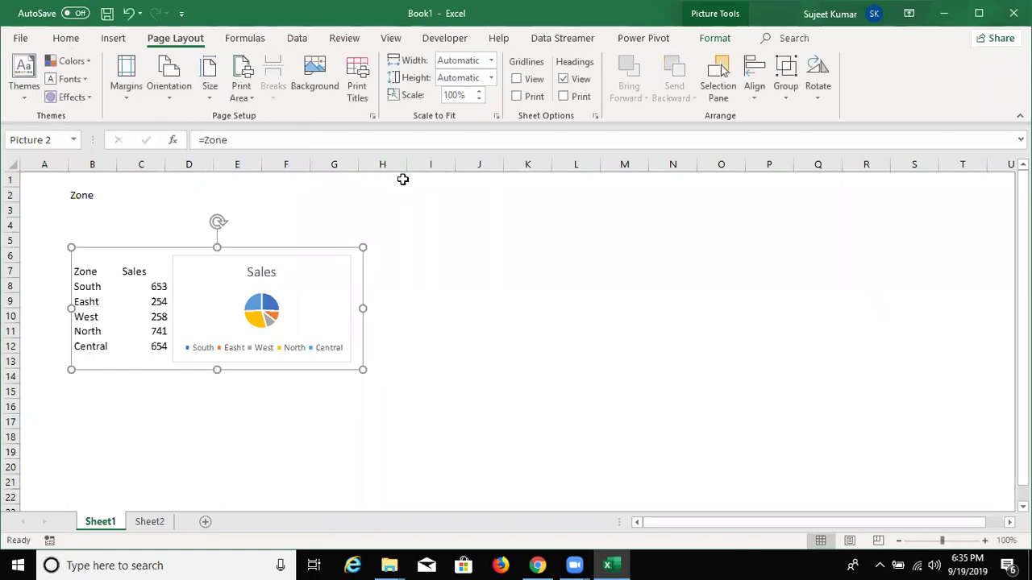
click(211, 140)
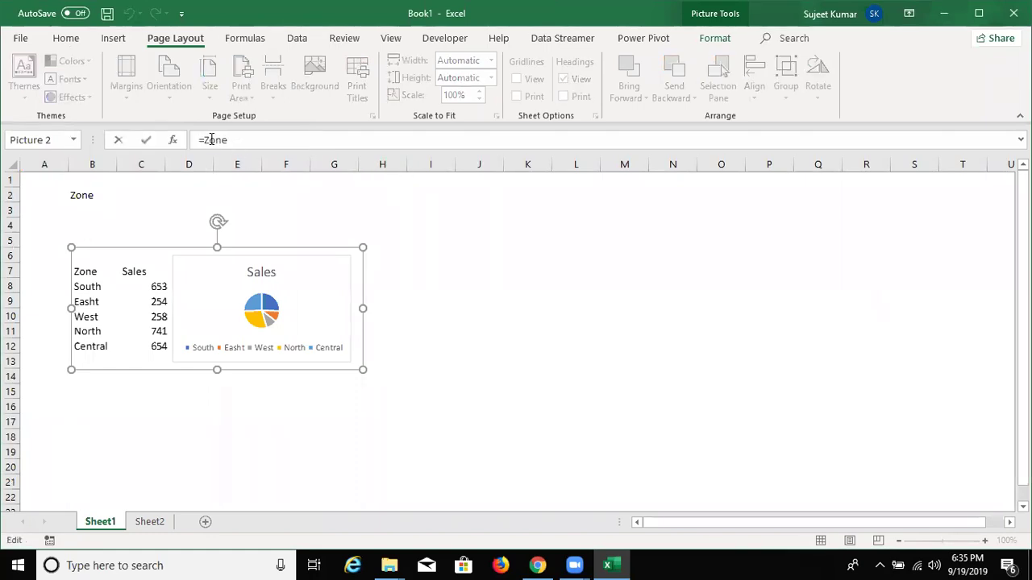
double_click(228, 138)
text(Month)
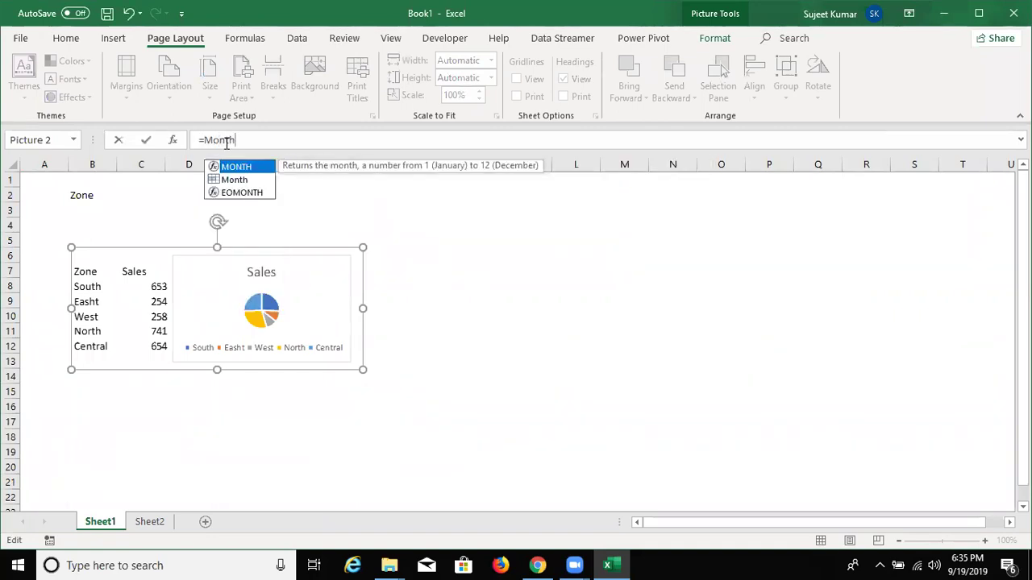
key(Return)
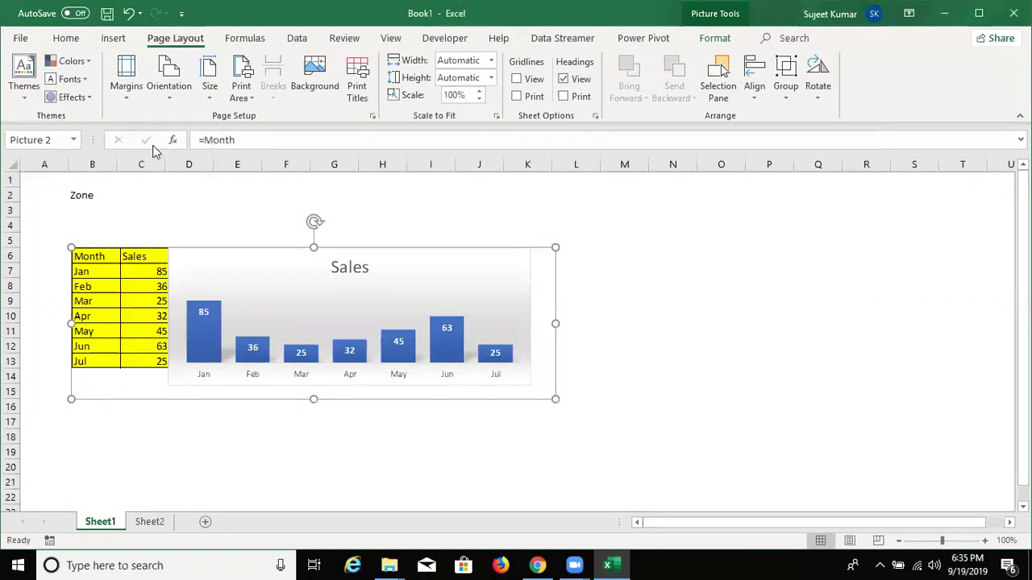
Point the picture back at =Zone and begin editing cell B2
double_click(272, 138)
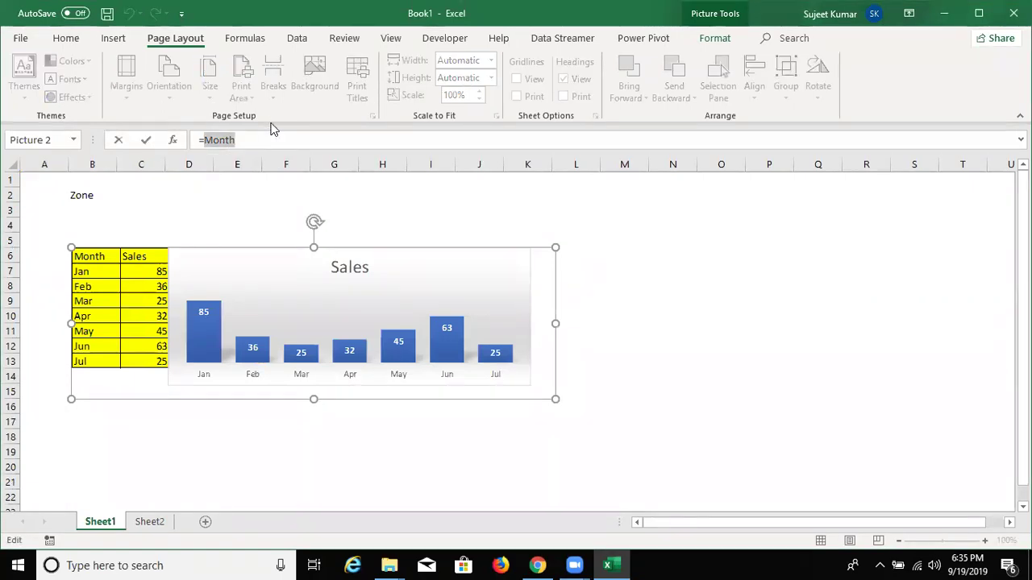
text(Zone)
key(Return)
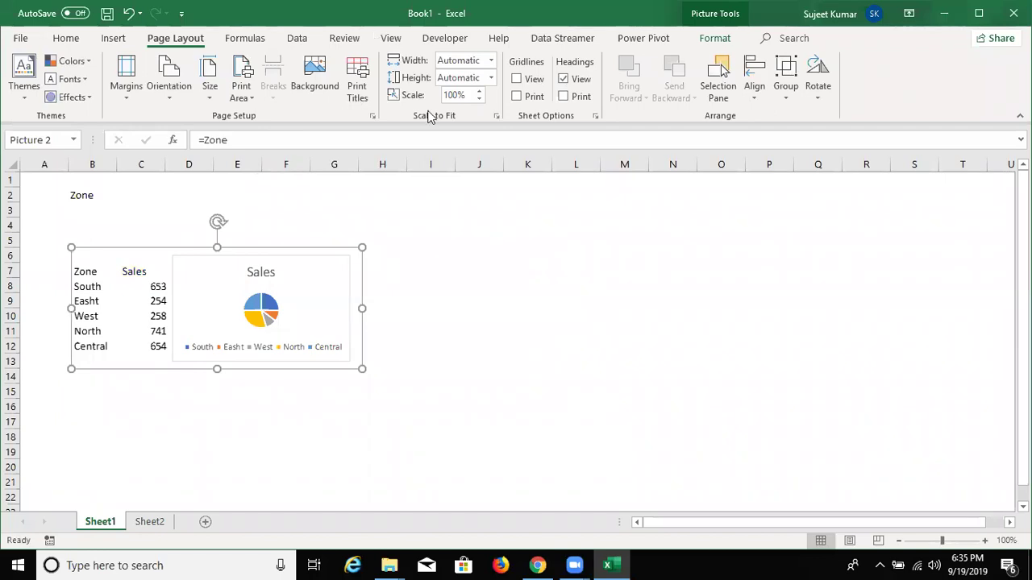
click(75, 195)
click(205, 141)
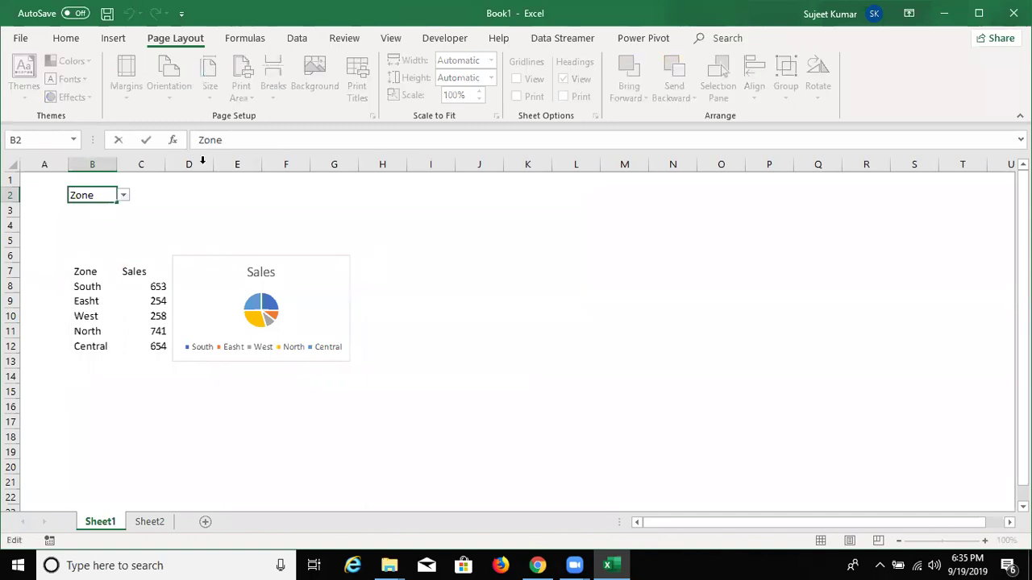
Finish editing B2 and fill it yellow
key(Return)
click(81, 194)
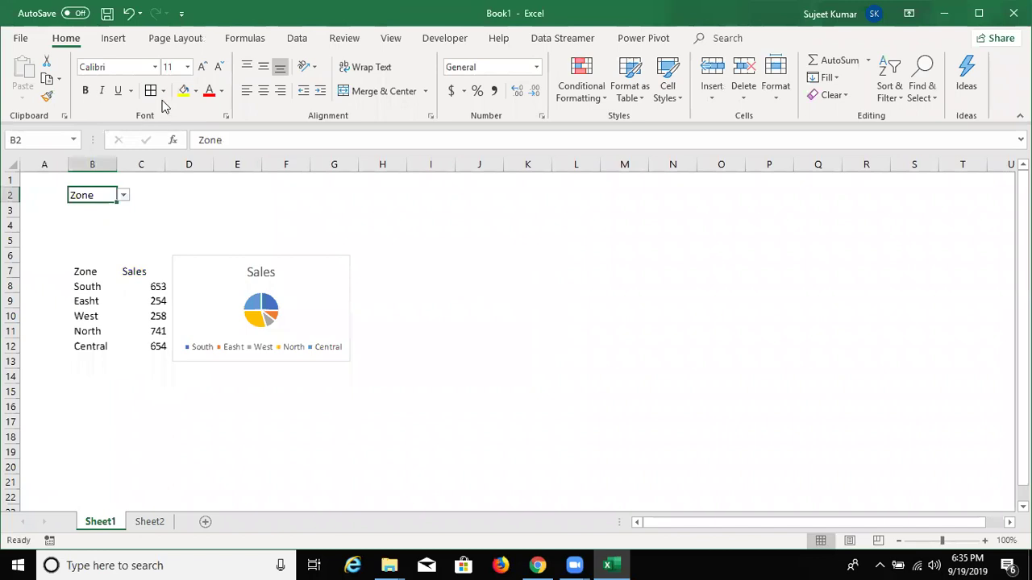
click(183, 90)
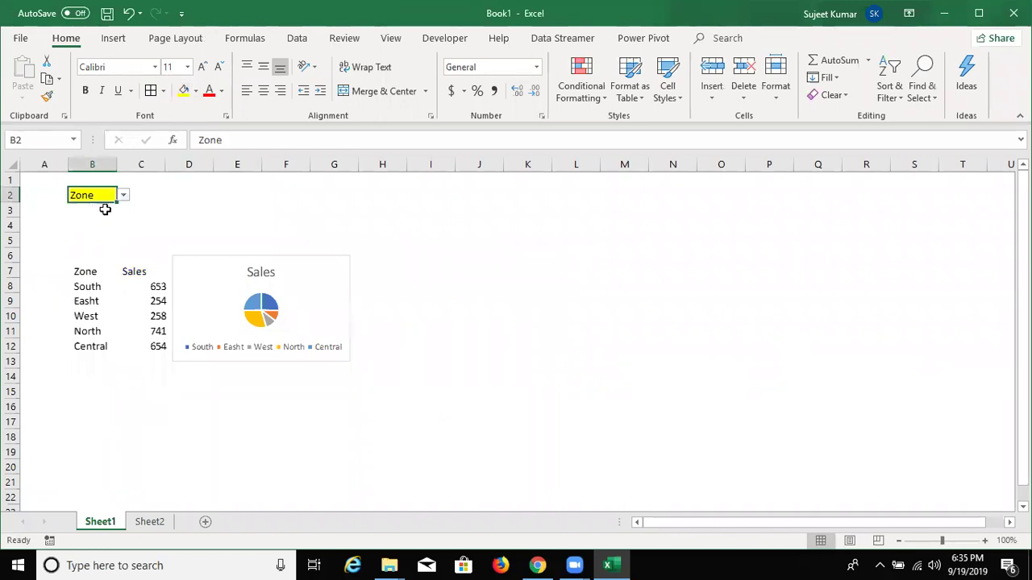
Try linking the picture to =B2, then restore its link to the Zone named range
click(154, 272)
drag(206, 141, 231, 142)
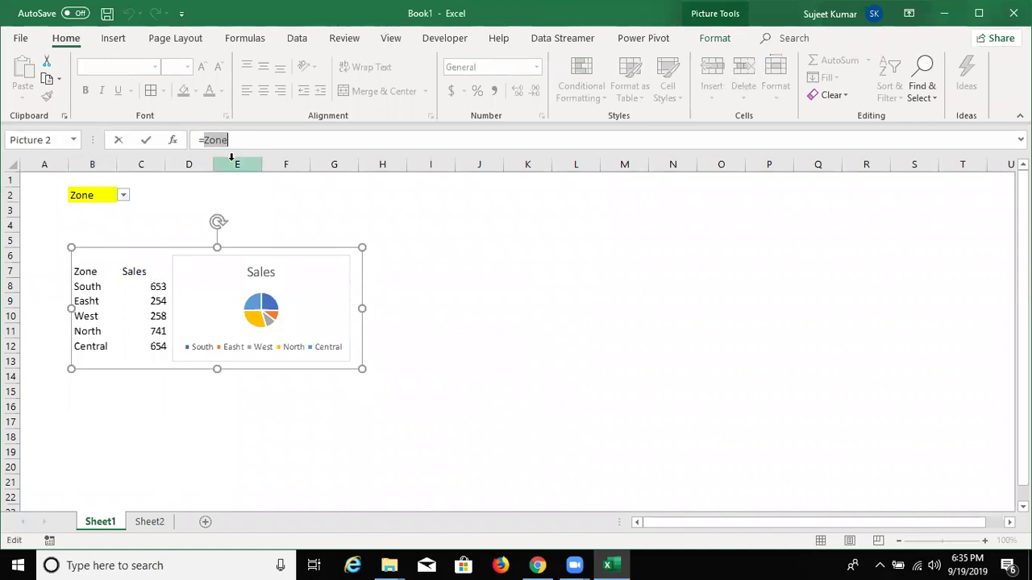
text(B2)
key(Return)
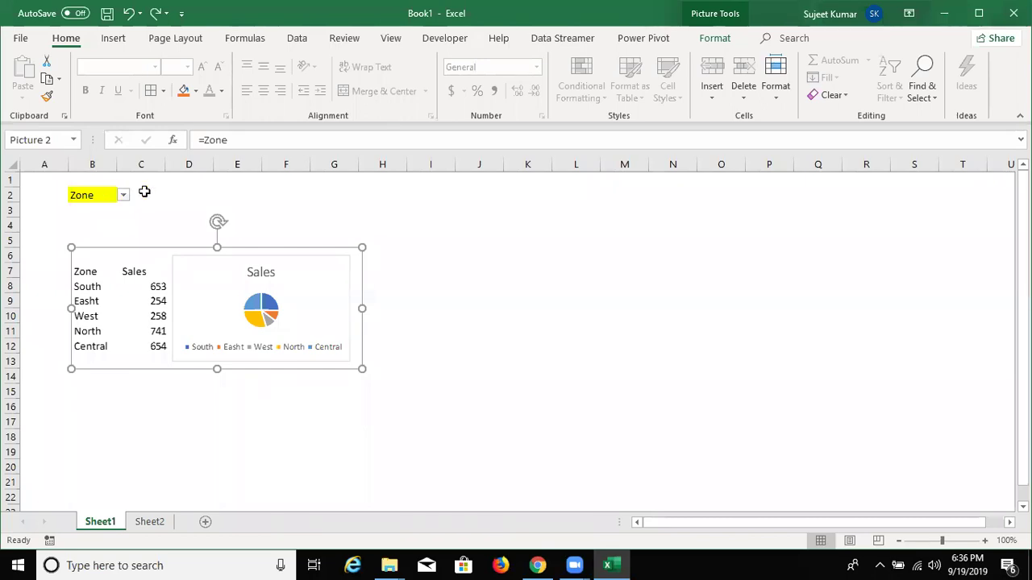
click(144, 192)
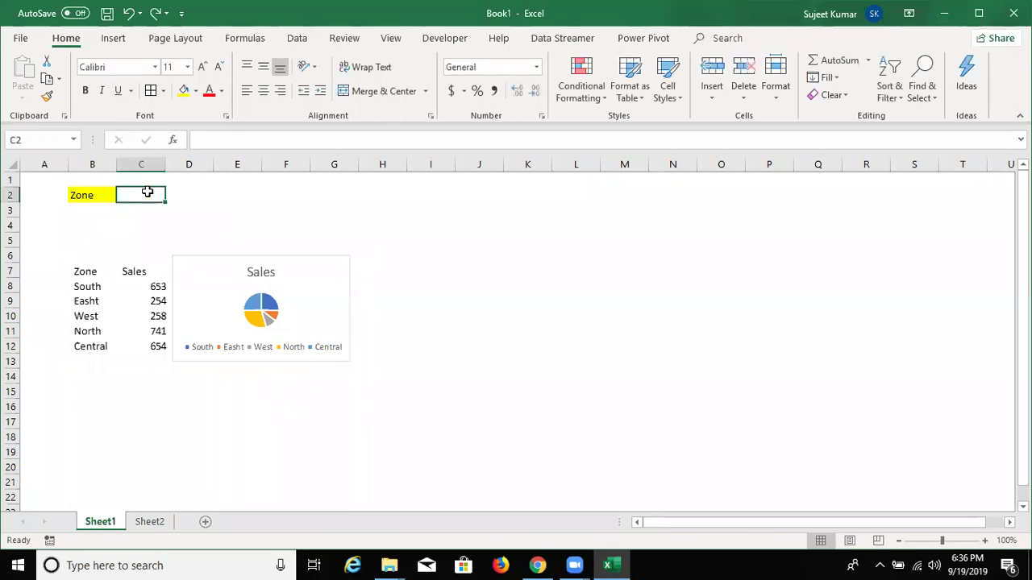
click(189, 277)
text(=Zone)
drag(204, 140, 229, 140)
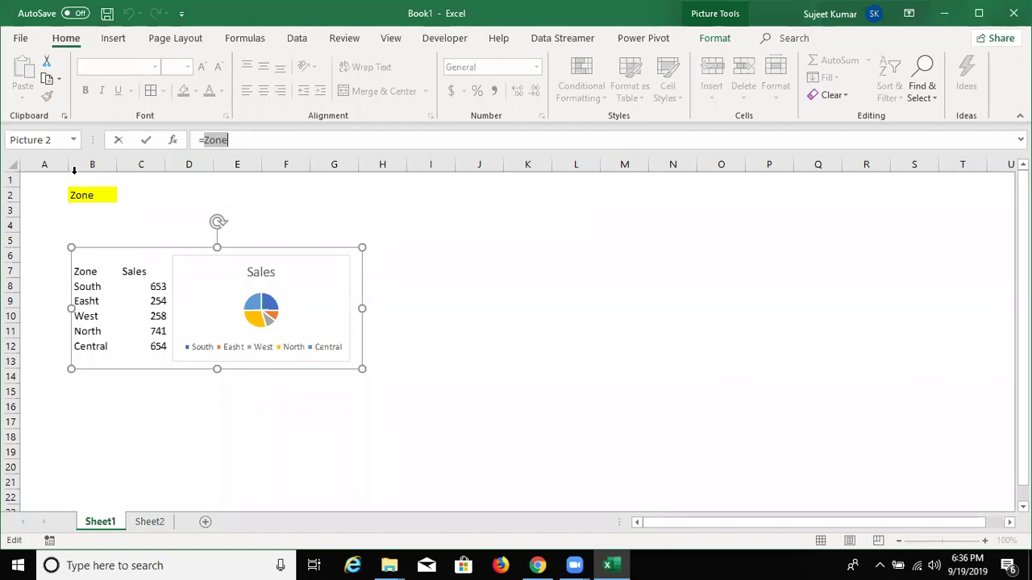
key(Return)
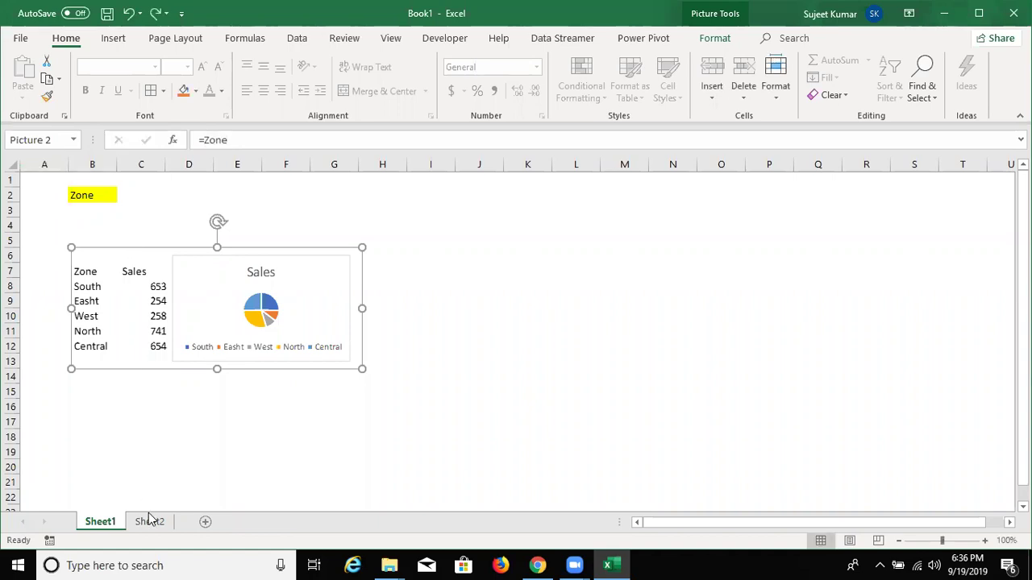
On Sheet2, copy the range holding the zone table and pie chart with Ctrl+C
click(149, 521)
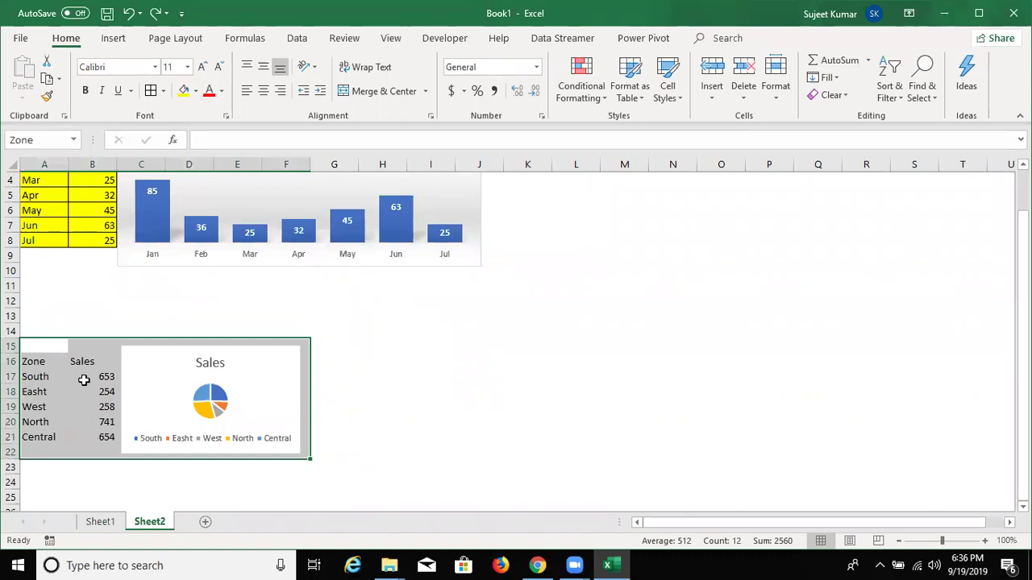
scroll(83, 378, up, 1)
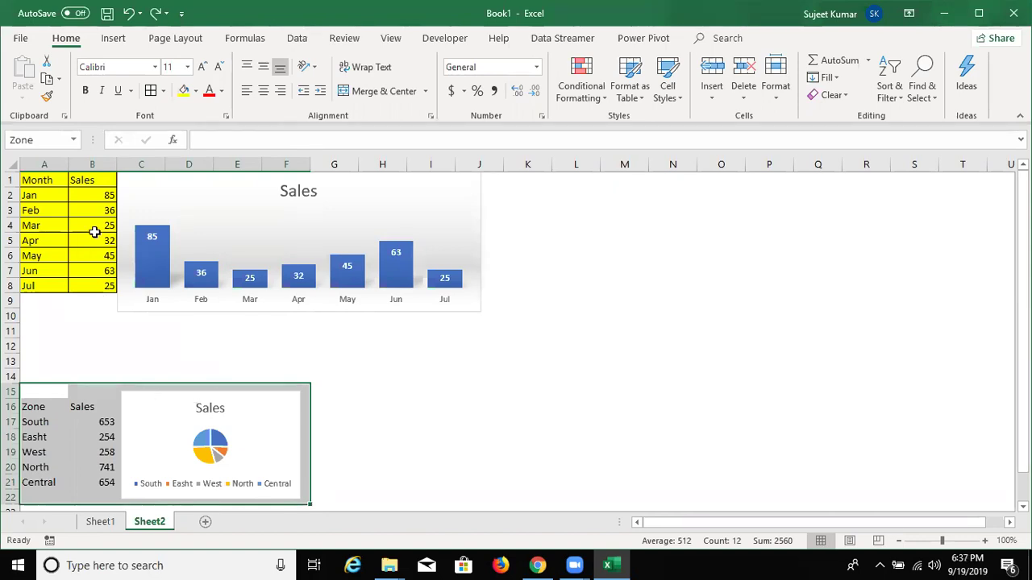
click(116, 523)
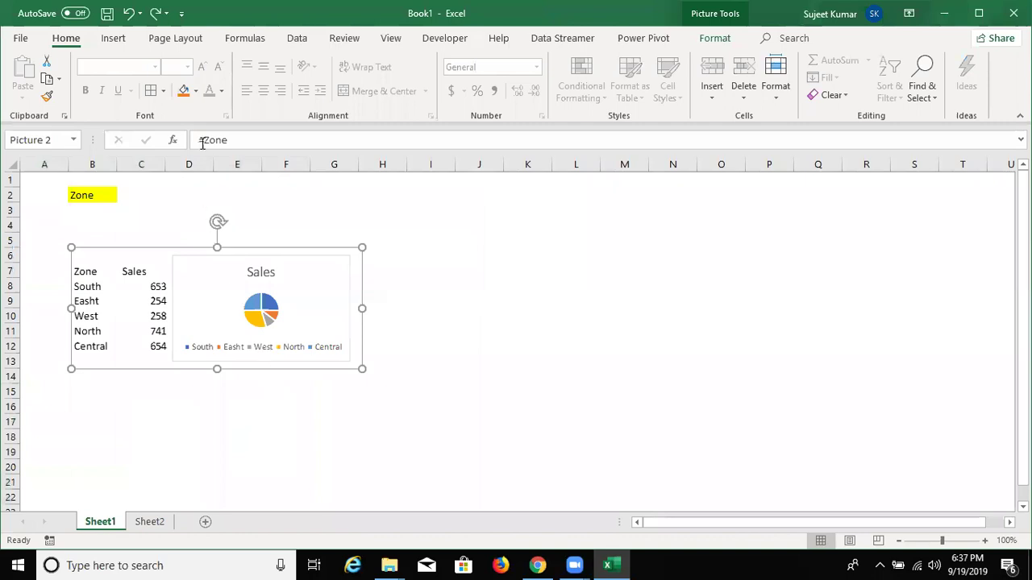
click(161, 520)
key(ctrl+c)
Paste the copied range at K13 as a linked picture and change its link to =Zone
click(532, 361)
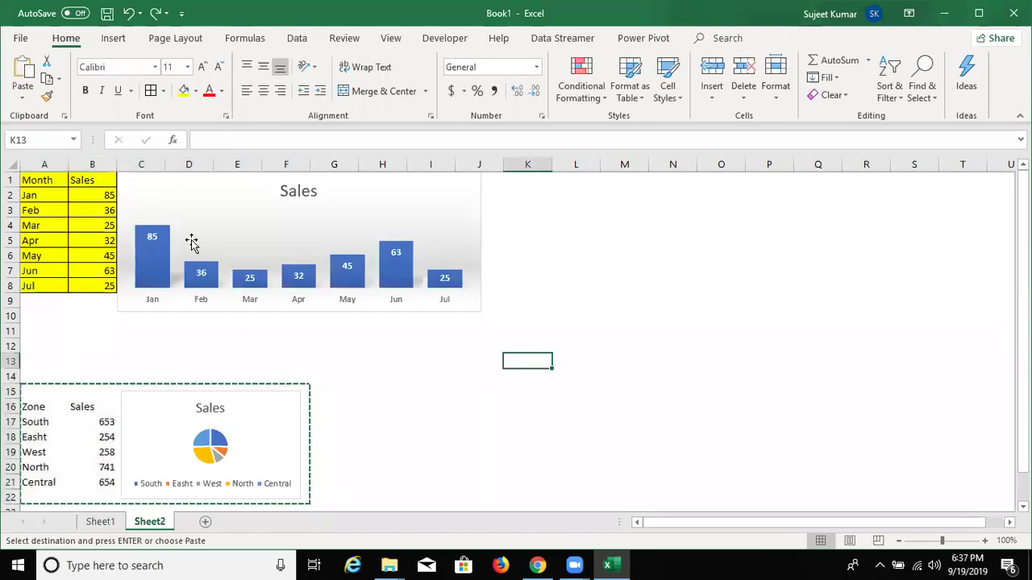
click(23, 97)
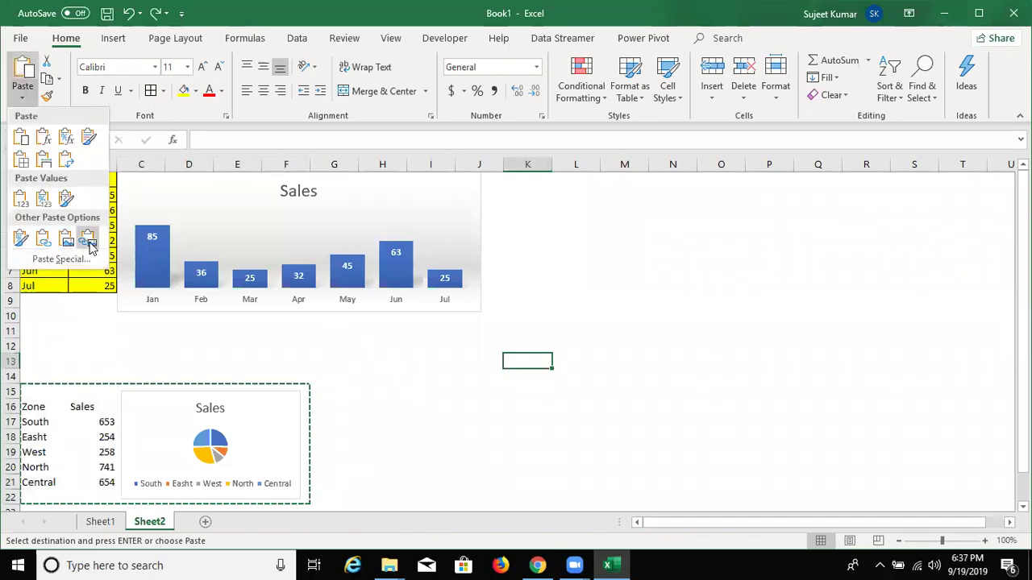
click(89, 242)
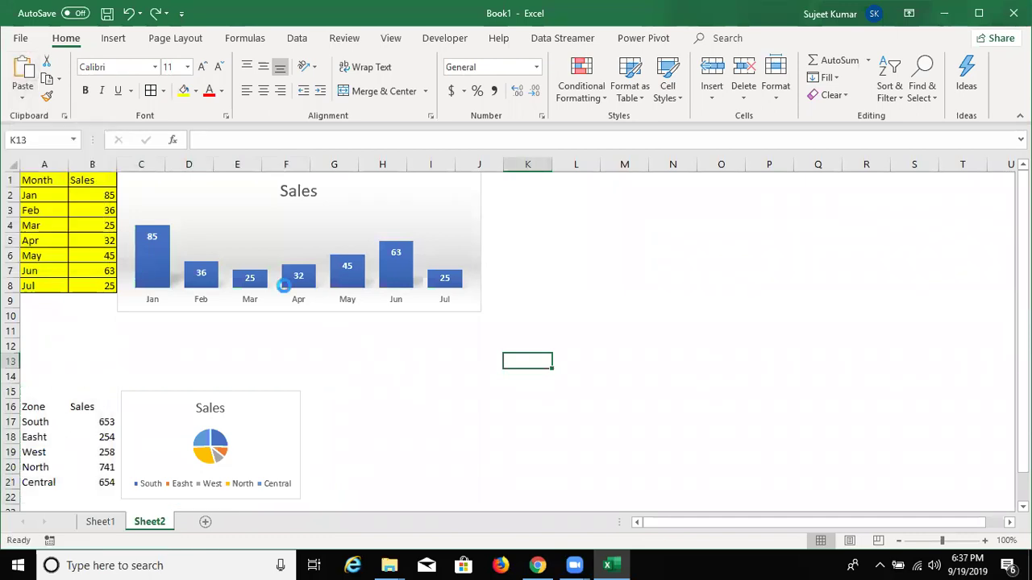
click(275, 140)
key(BackSpace)
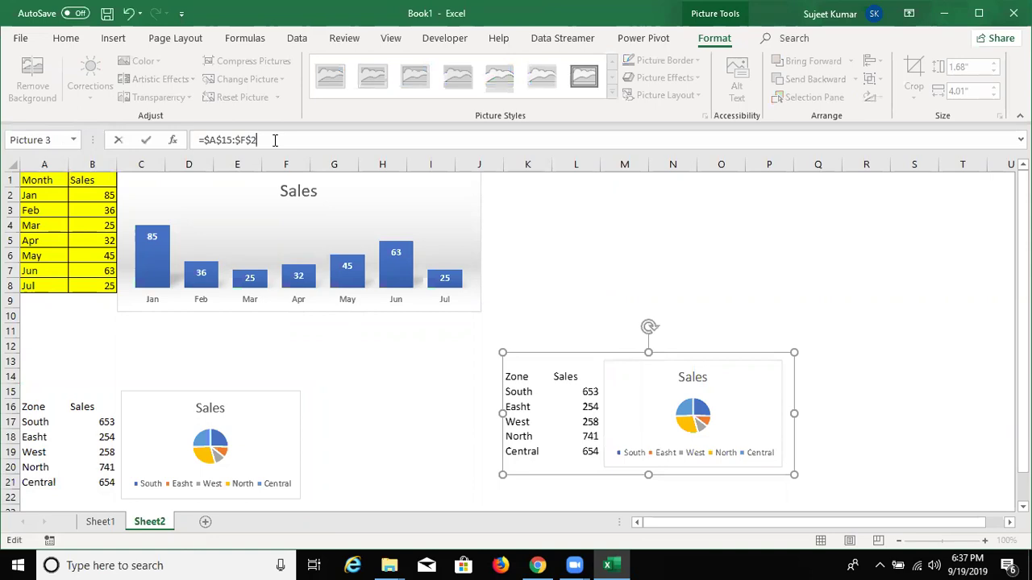
text(2)
key(Return)
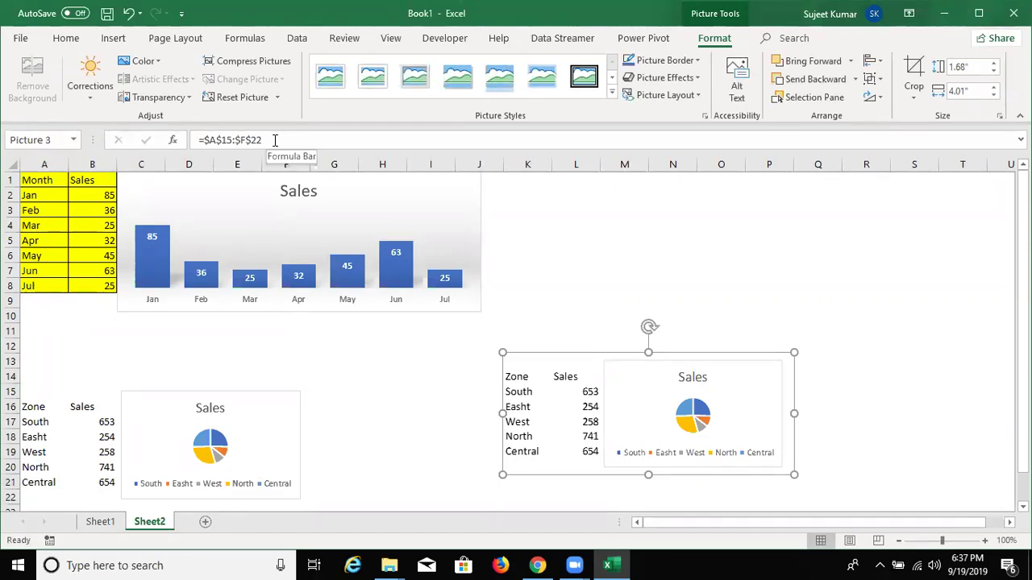
drag(275, 140, 208, 138)
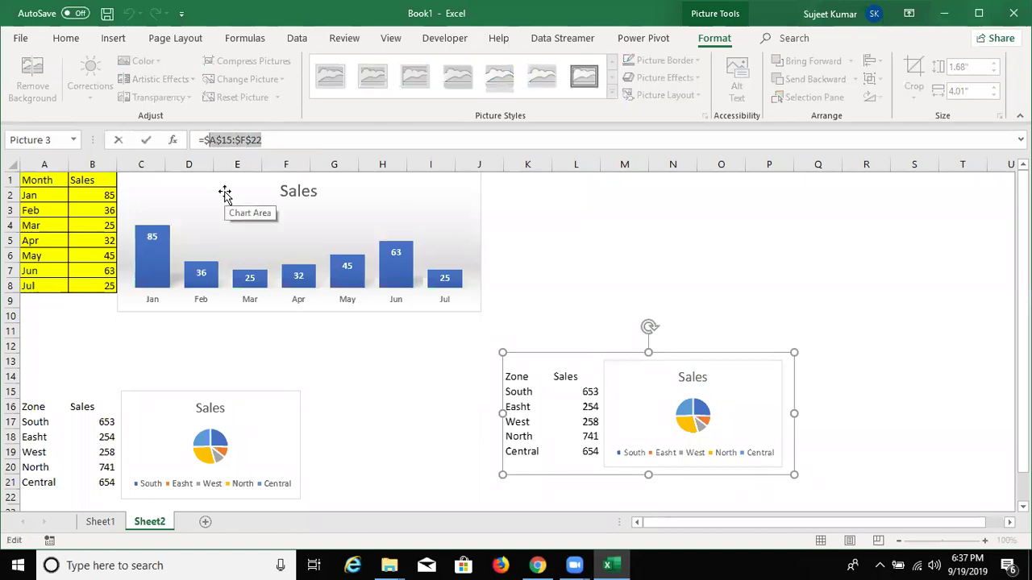
text(zone)
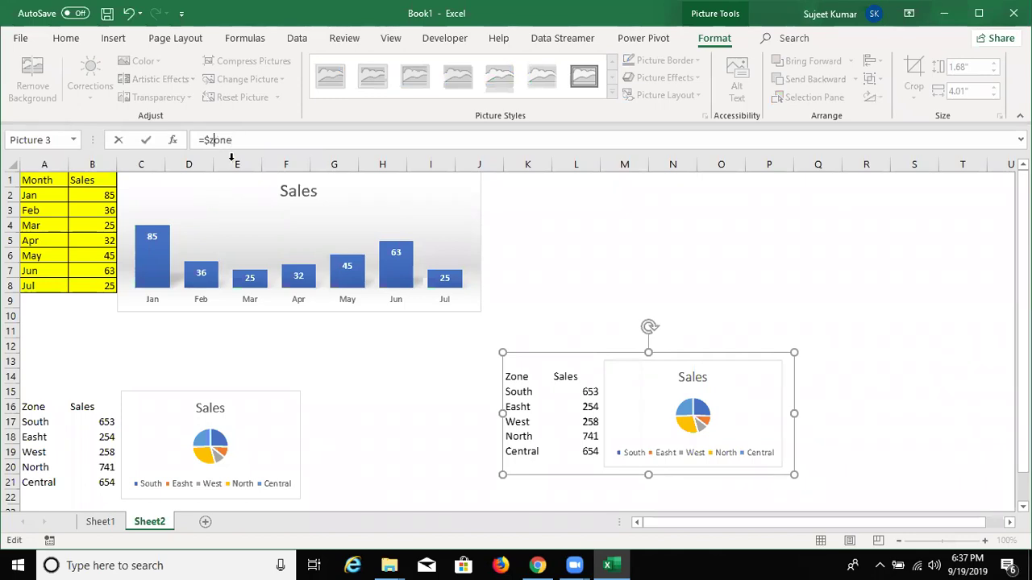
key(Return)
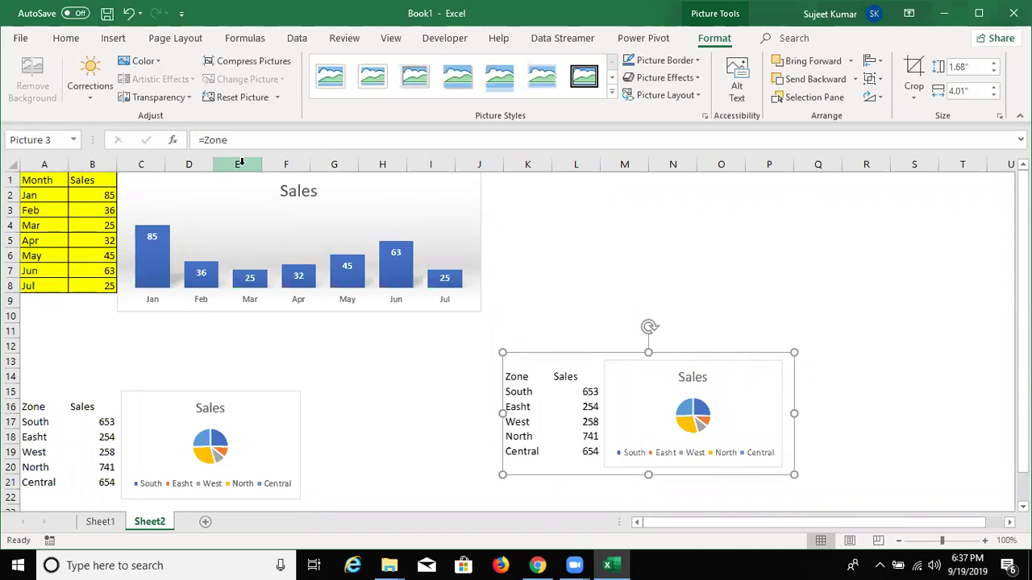
On Sheet1, relink the picture to =Month
click(100, 521)
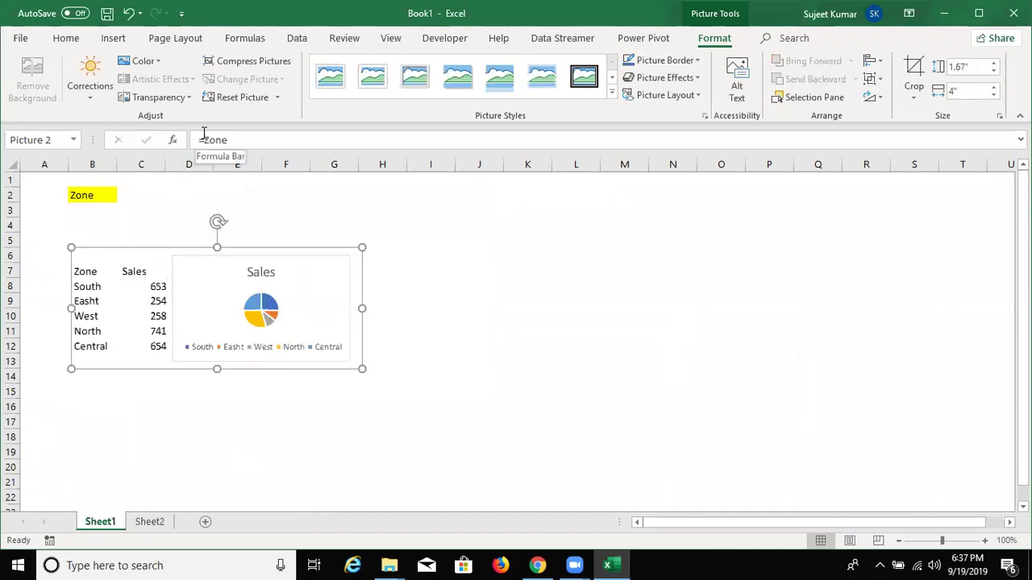
drag(204, 139, 229, 138)
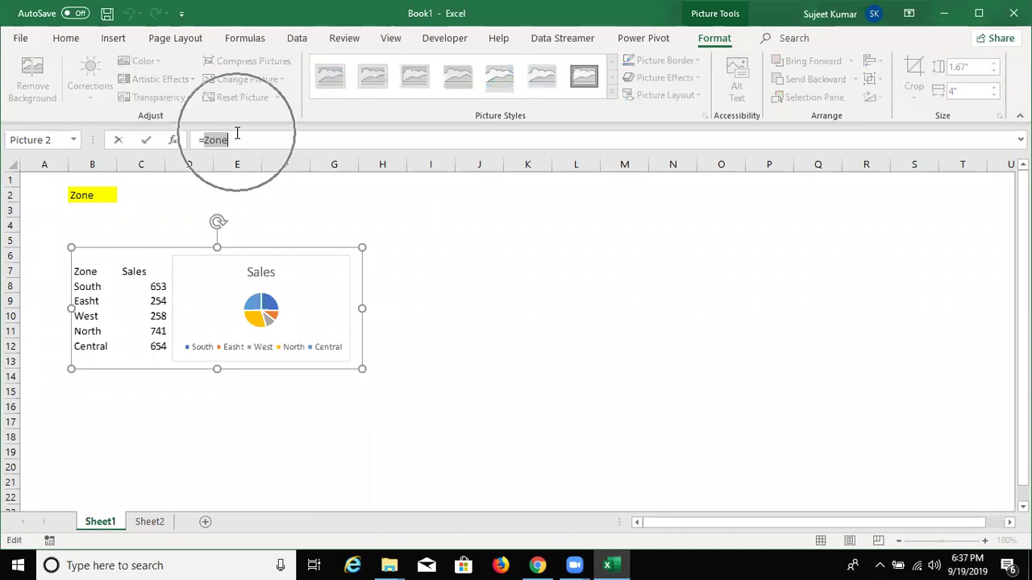
text(Month)
key(Return)
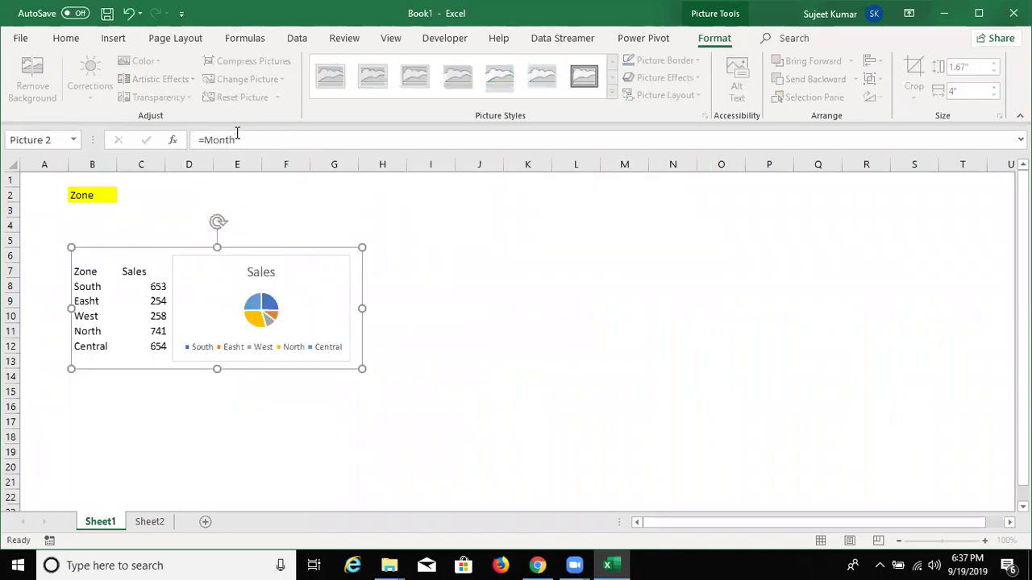
Test the B2 dropdown by choosing month, then setting it back to Zone
click(107, 201)
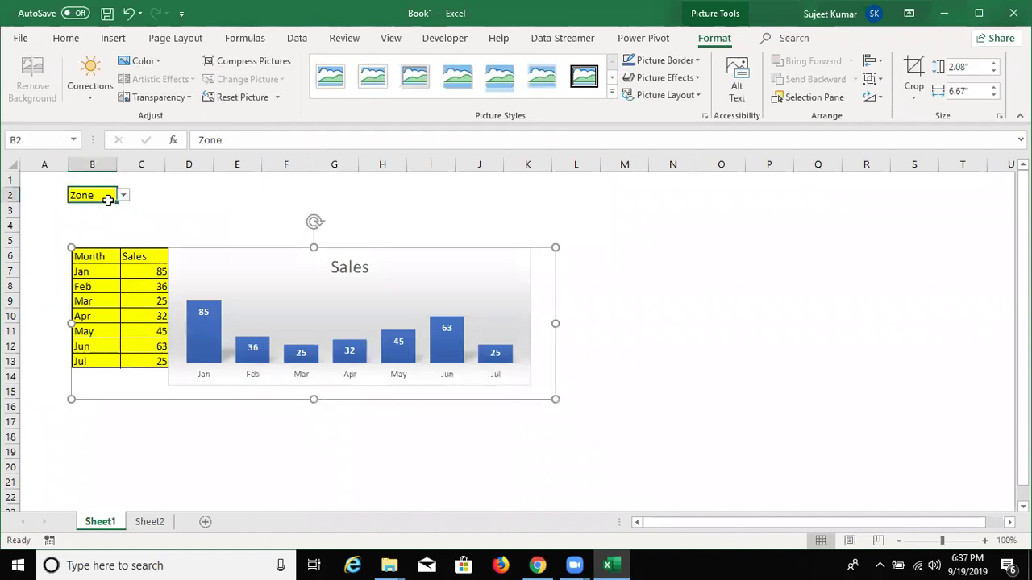
drag(198, 295, 223, 210)
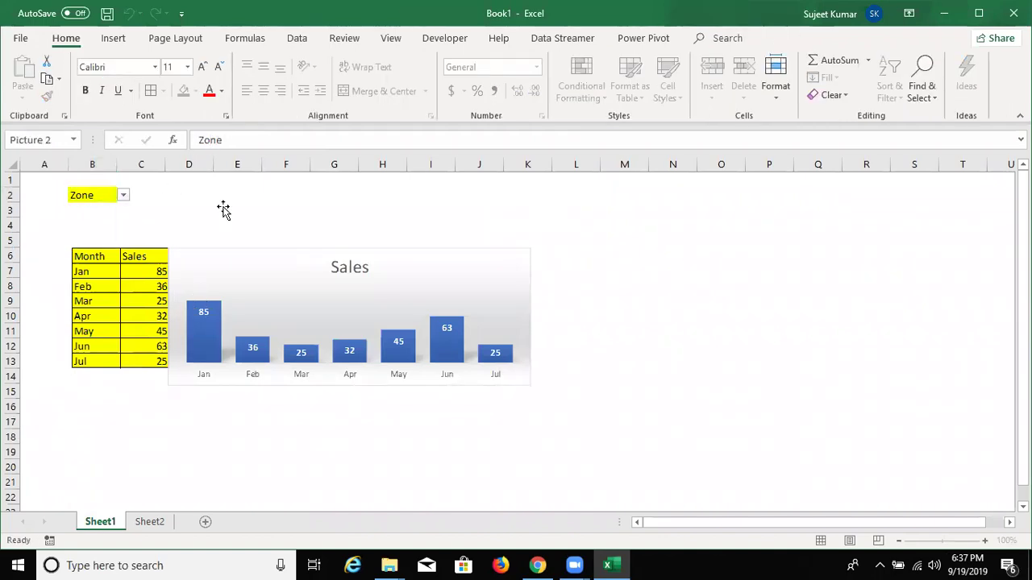
click(223, 210)
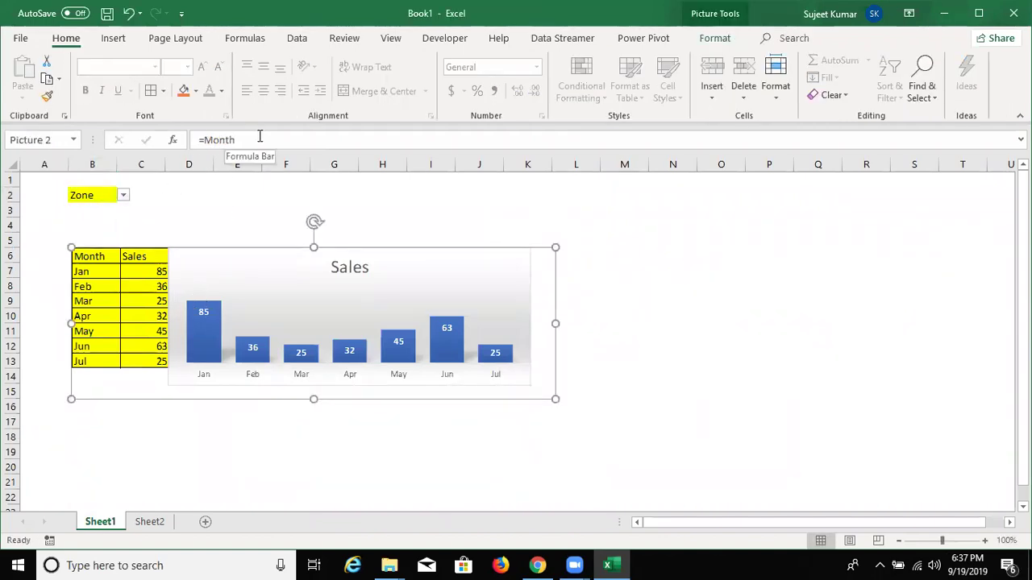
click(151, 208)
click(85, 195)
click(122, 195)
click(103, 208)
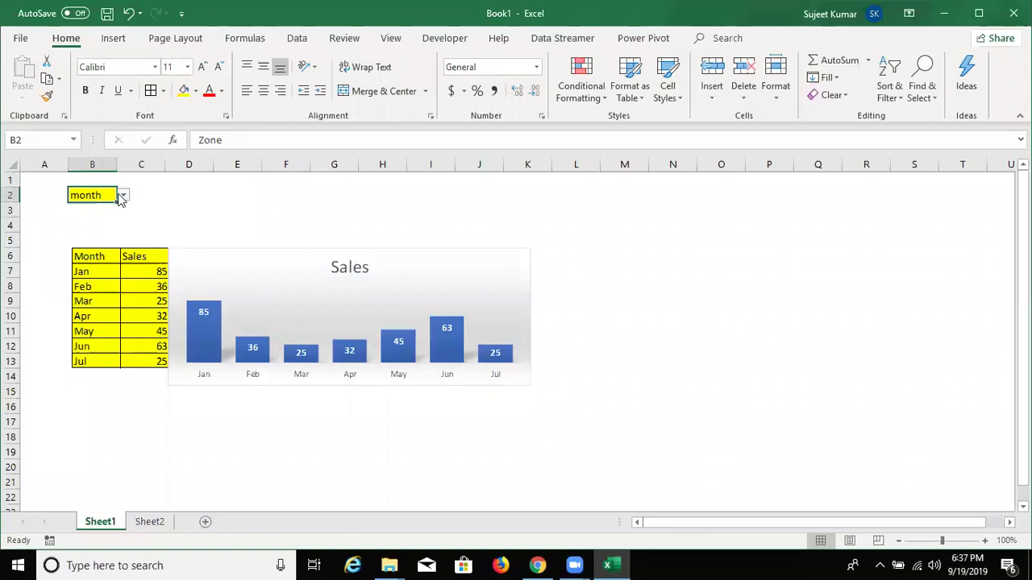
click(123, 196)
click(121, 219)
Point the linked picture at =B2 instead of Month
click(162, 279)
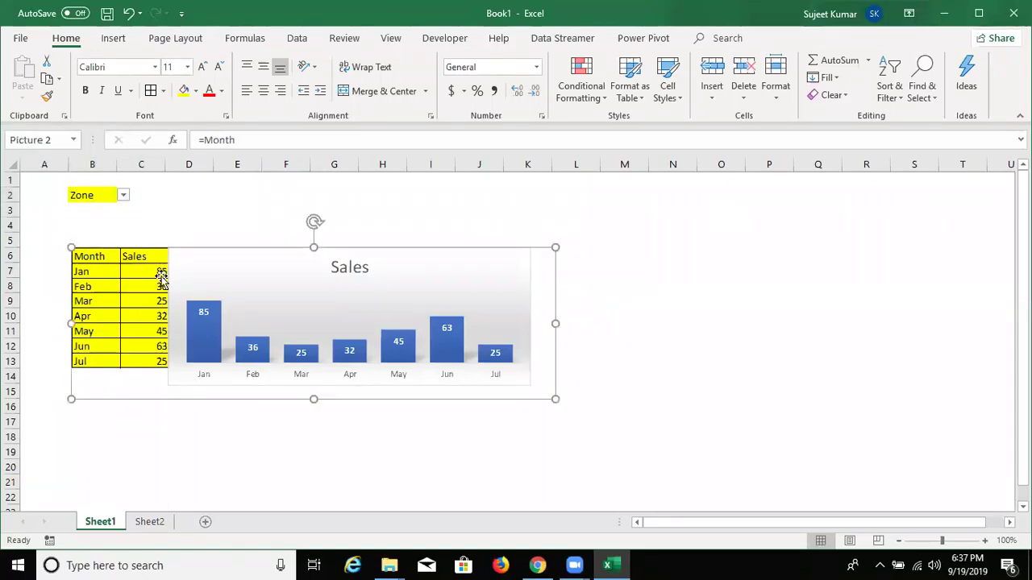
drag(204, 140, 290, 141)
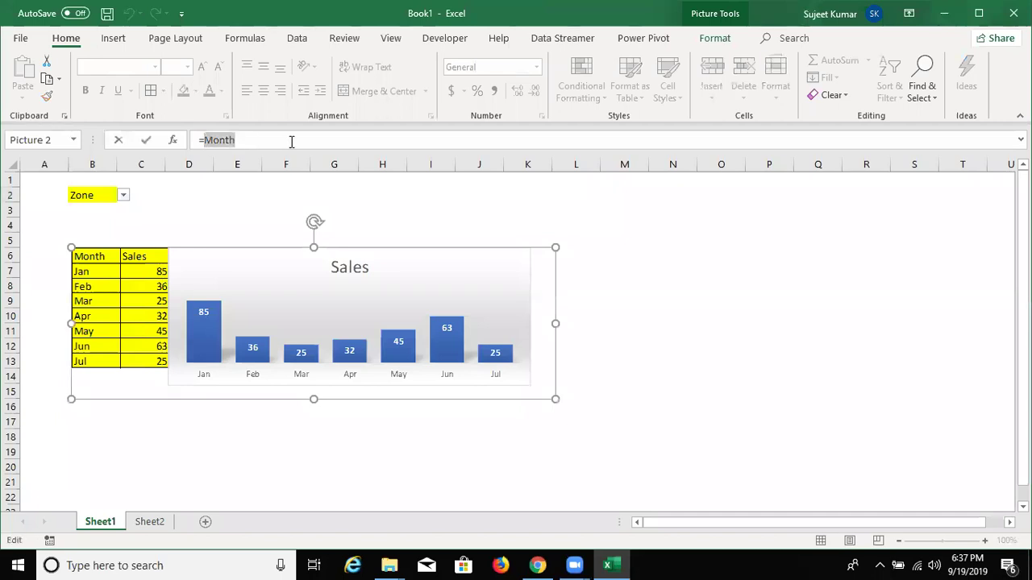
text(b2)
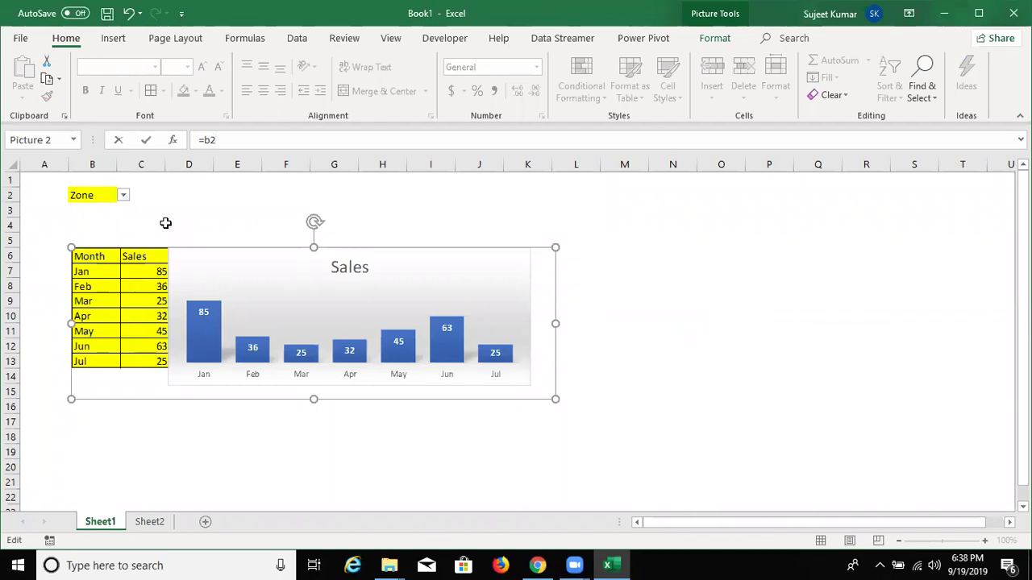
key(Return)
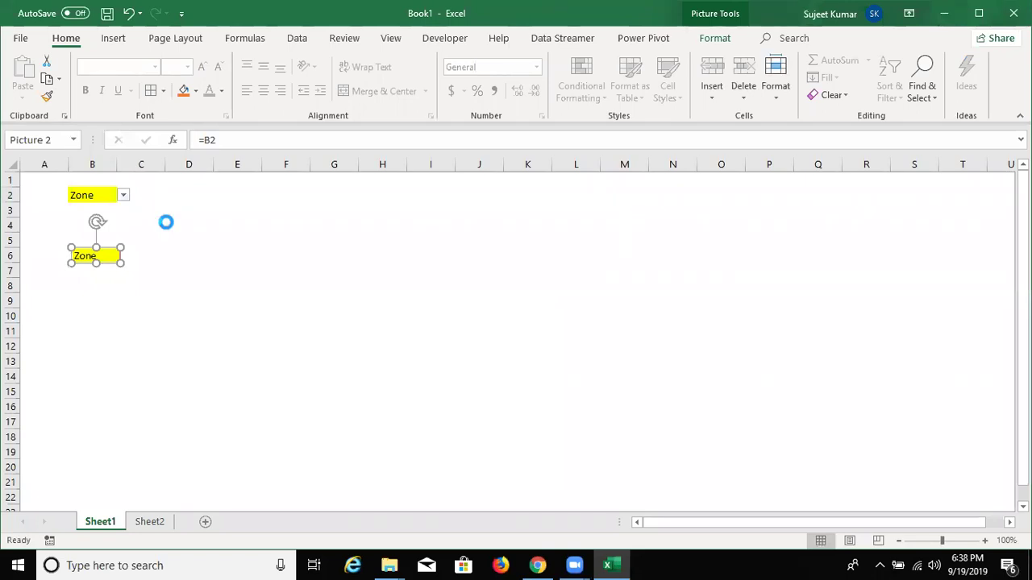
Enter =SUM(Zone) in D2
click(177, 206)
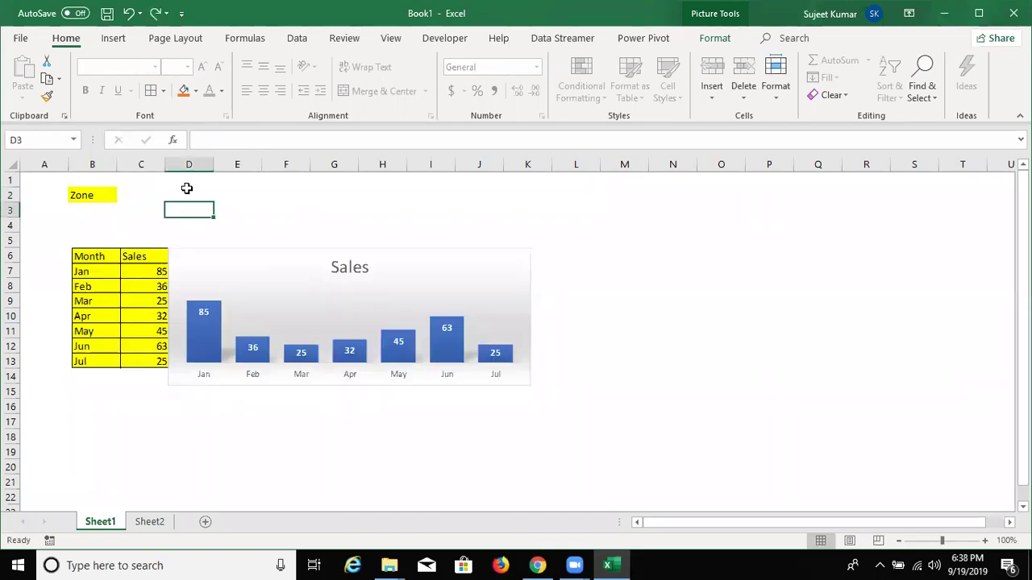
click(203, 194)
text(=su)
key(Tab)
text(zone)
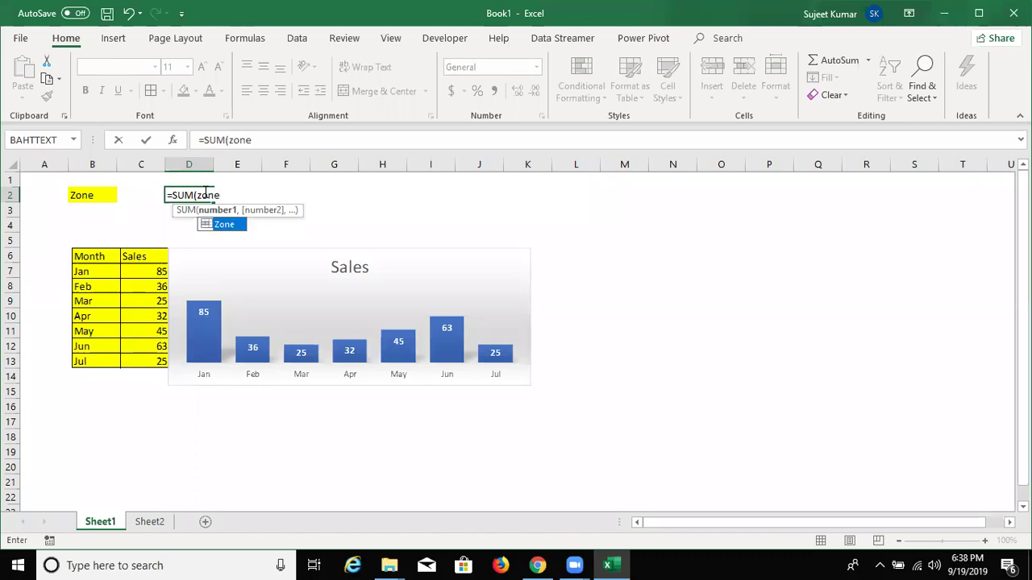
key(Tab)
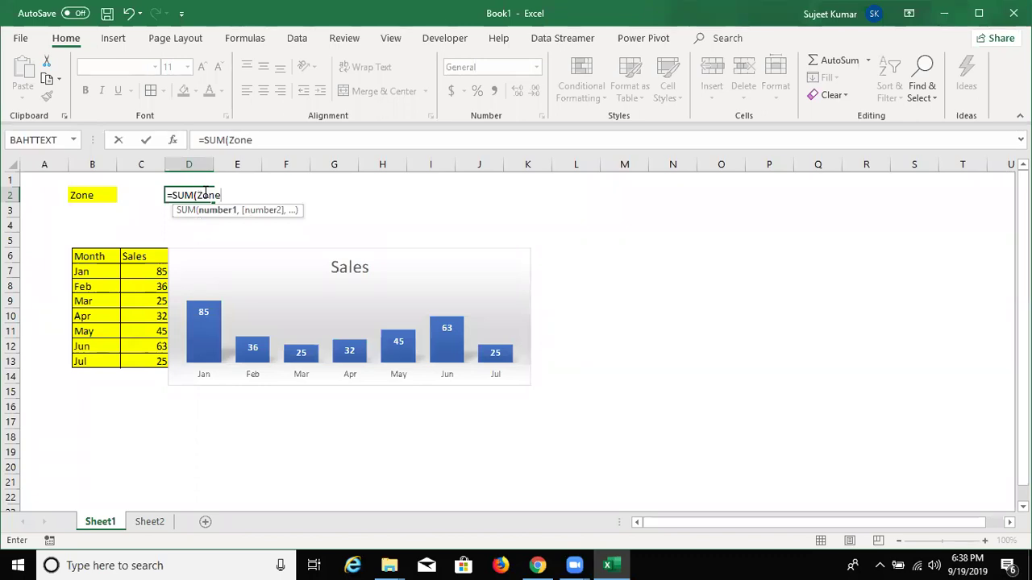
text())
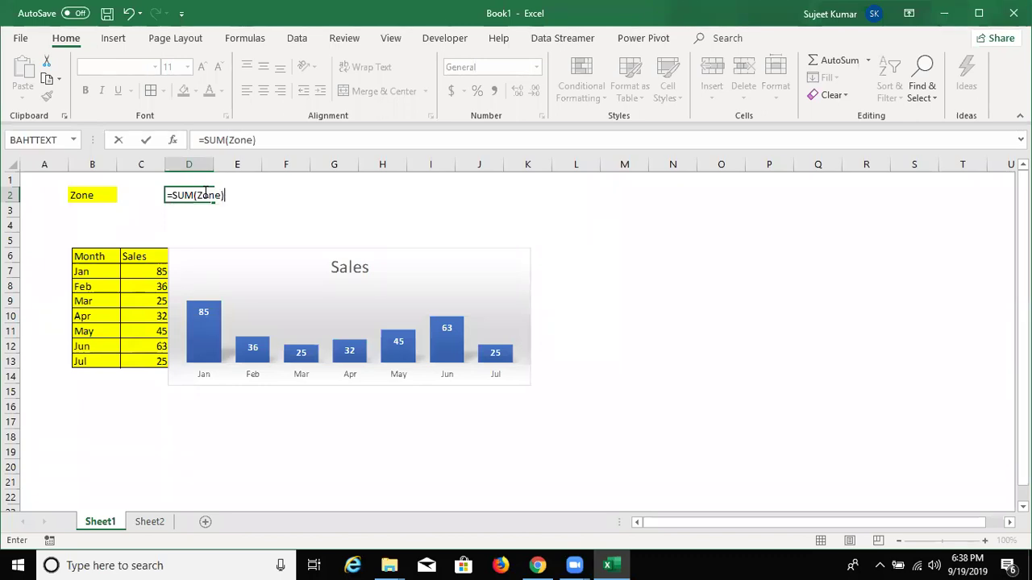
key(ctrl+Return)
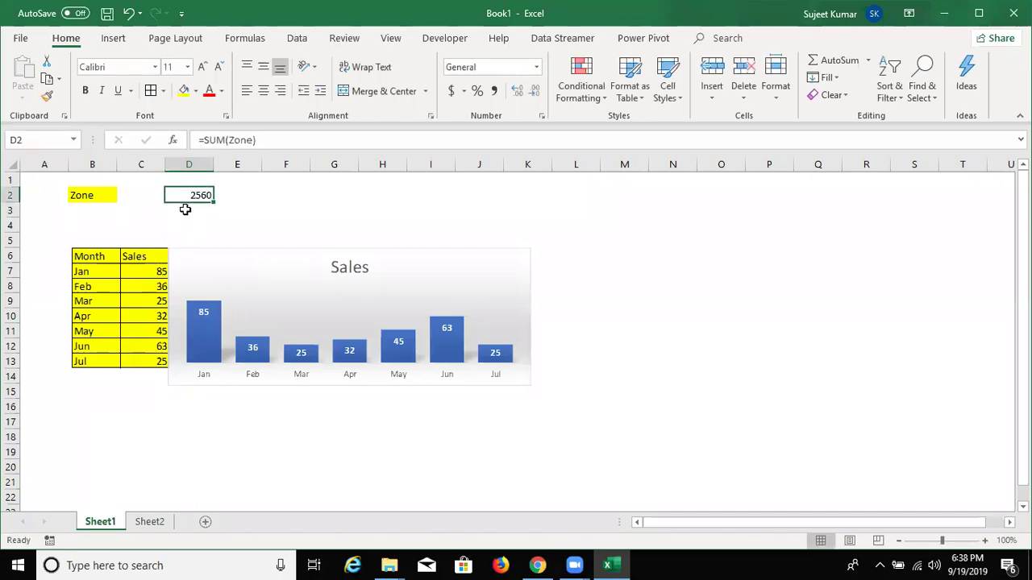
Enter =SUM(B2) in D3
click(189, 207)
text(=sum)
key(Tab)
click(108, 194)
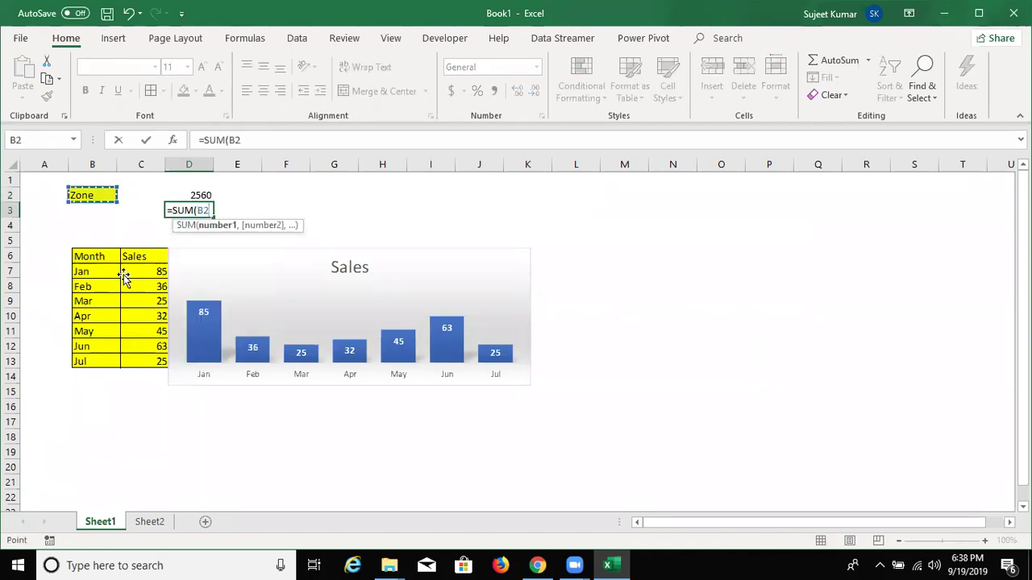
text())
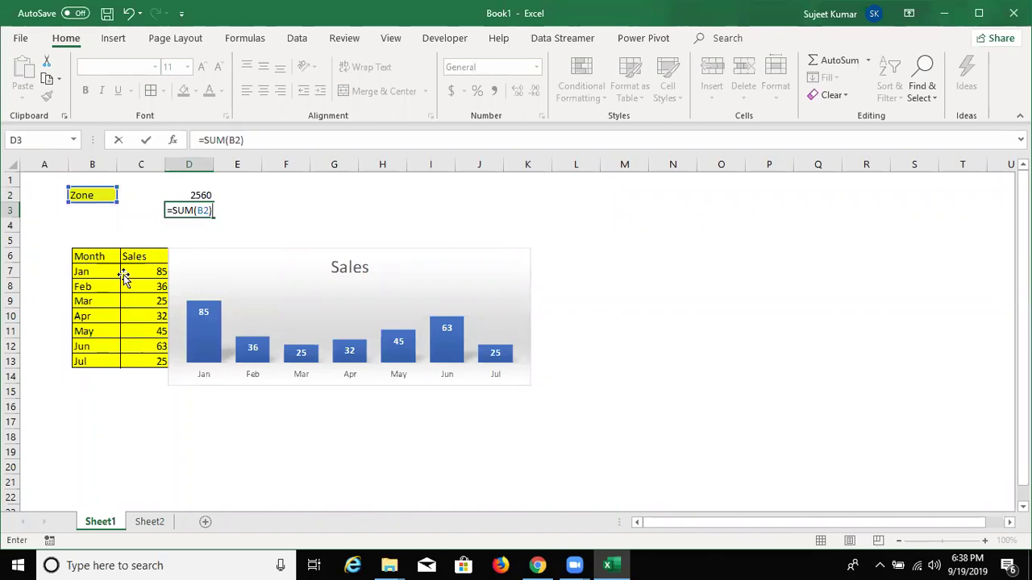
key(ctrl+Return)
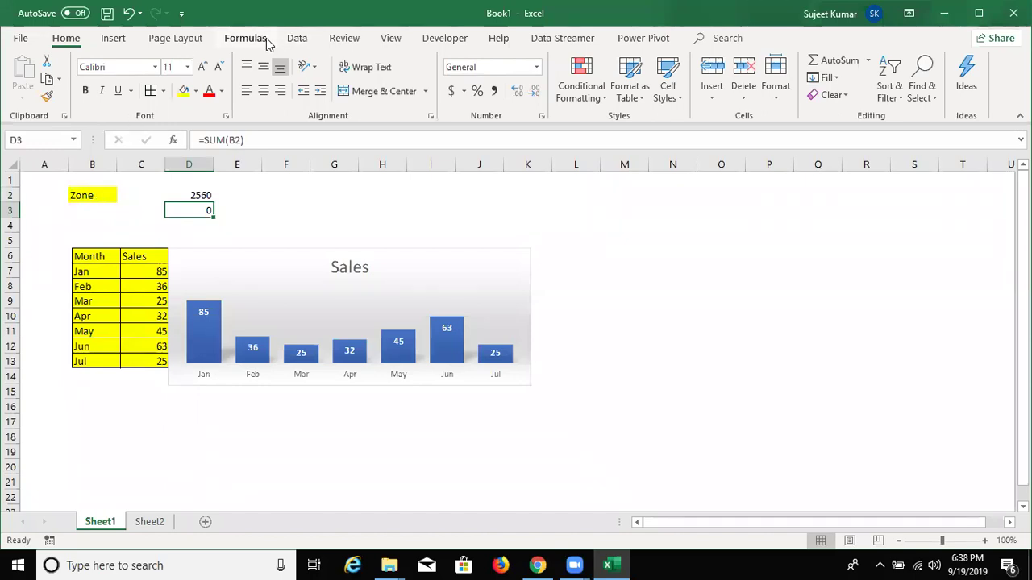
Step through D3's =SUM(B2) formula with Evaluate Formula
click(266, 40)
click(690, 98)
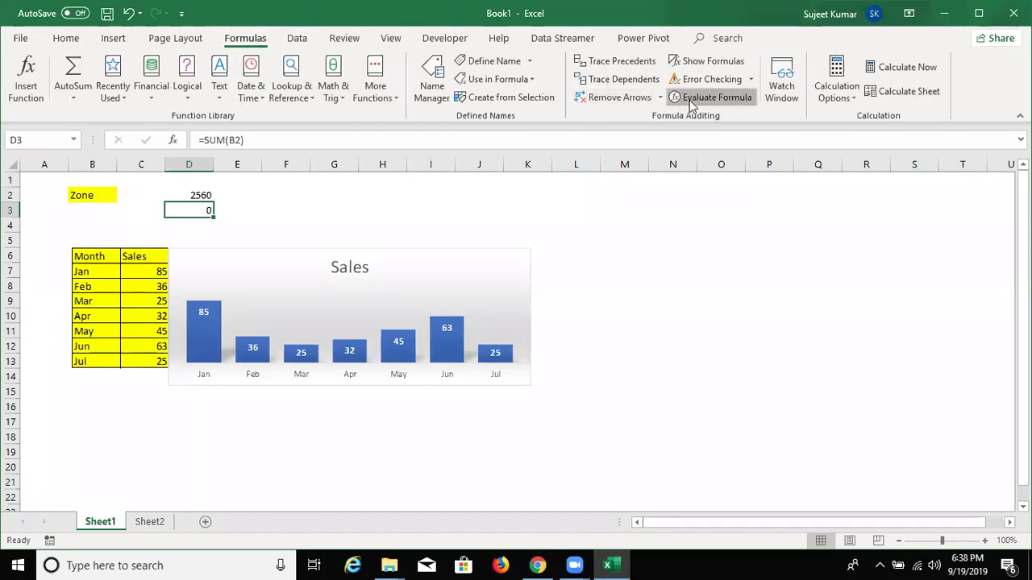
click(716, 277)
click(716, 277)
key(Escape)
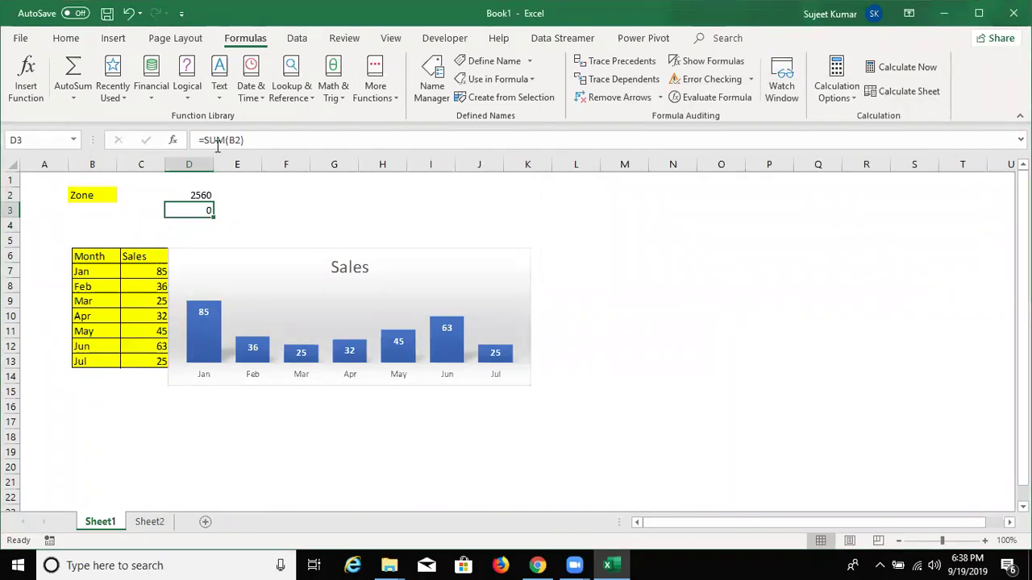
Try replacing B2 in D3's formula with the text "Zone", and dismiss the resulting error
double_click(232, 140)
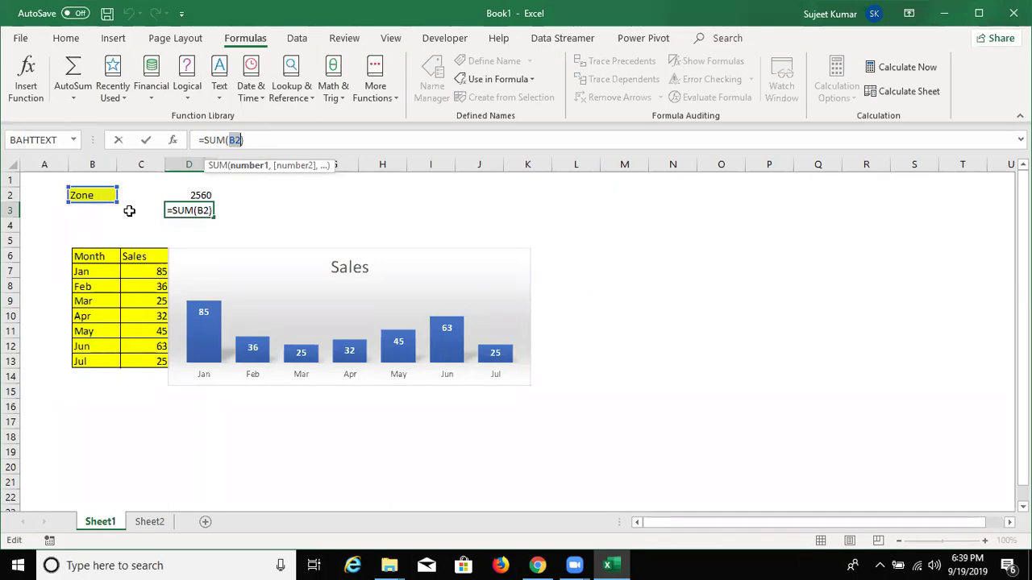
key(BackSpace)
text("Zone")
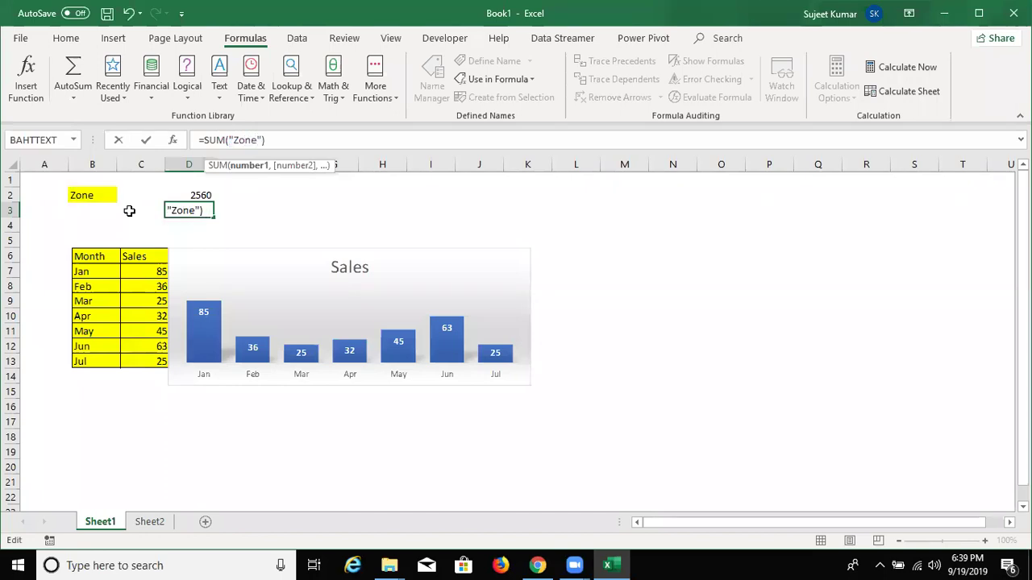
key(BackSpace)
key(Return)
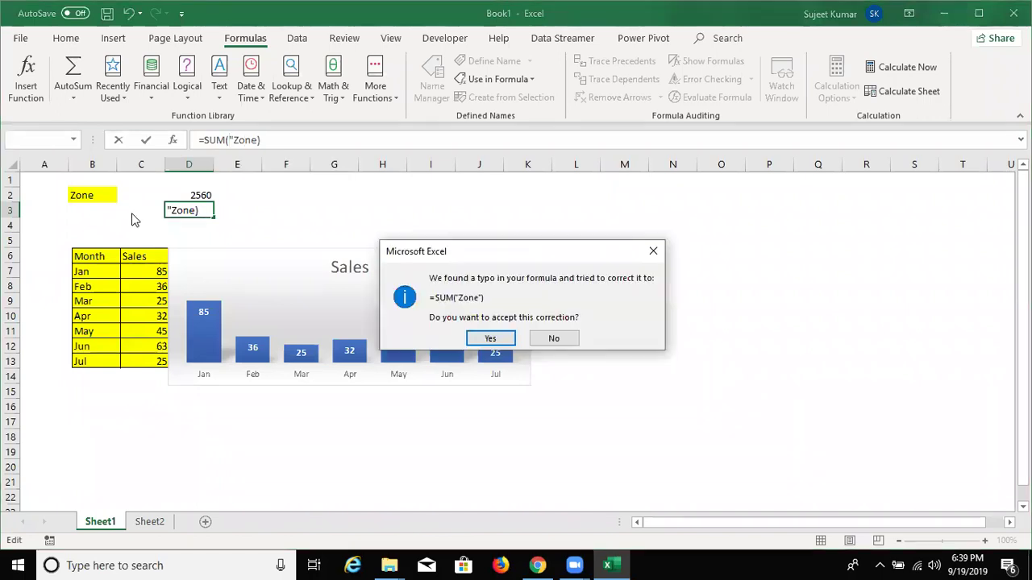
key(Escape)
key(Return)
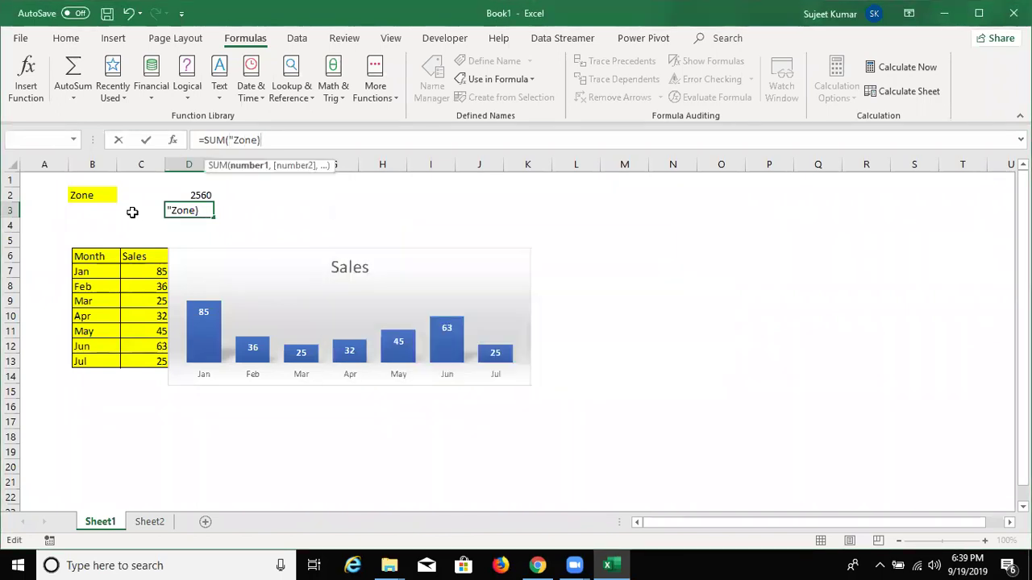
Change D3 to =SUM(INDIRECT(B2)), accepting Excel's parenthesis correction
key(BackSpace)
key(BackSpace)
key(BackSpace)
key(BackSpace)
key(BackSpace)
key(BackSpace)
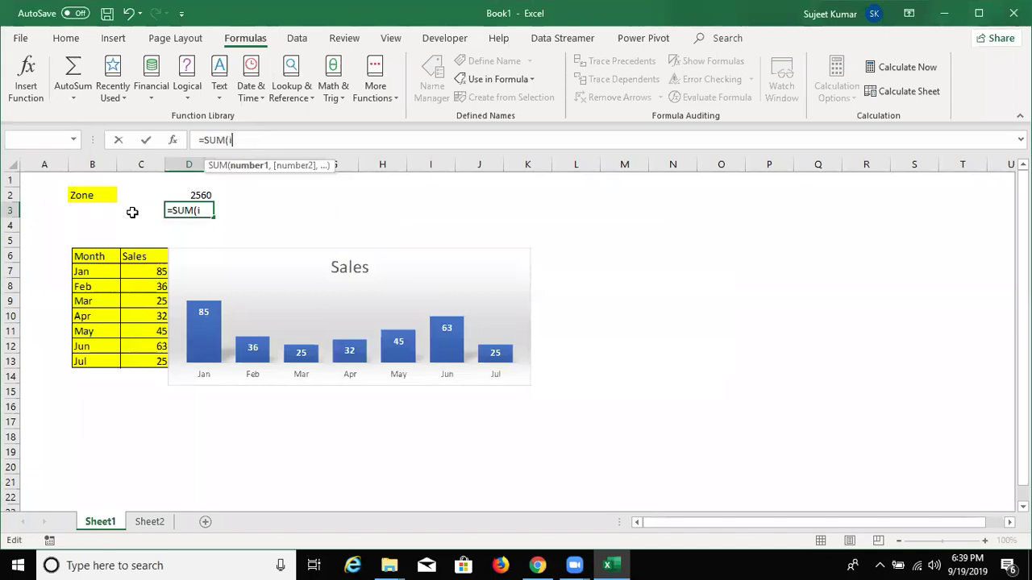
text(nd)
key(Down)
key(Tab)
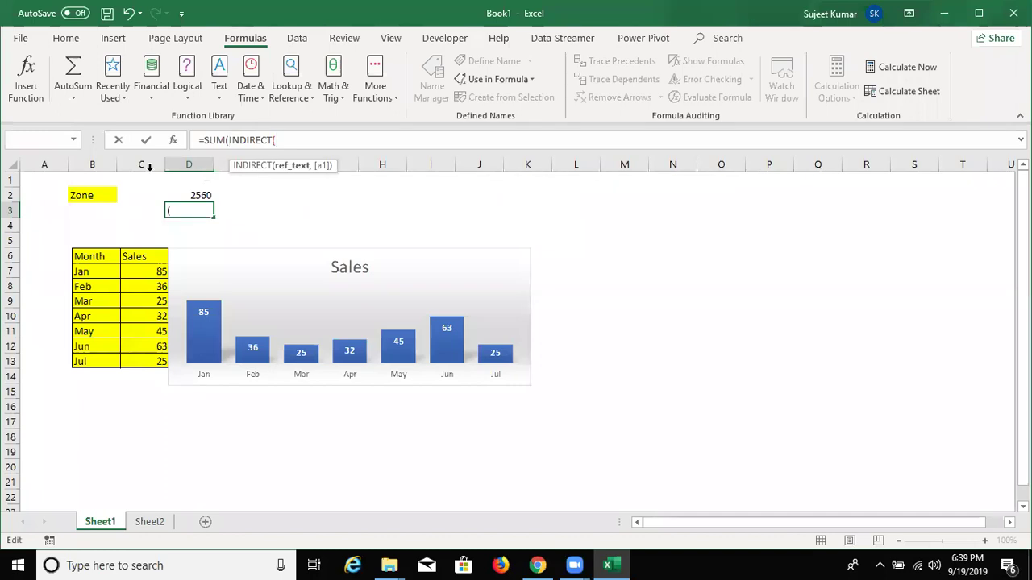
click(104, 190)
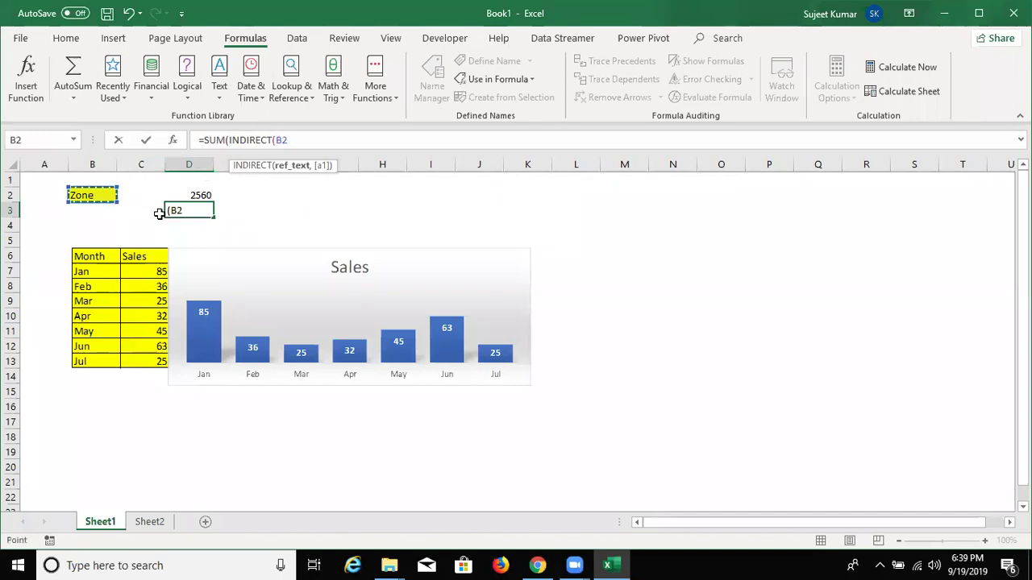
text())
key(Return)
click(489, 339)
key(Up)
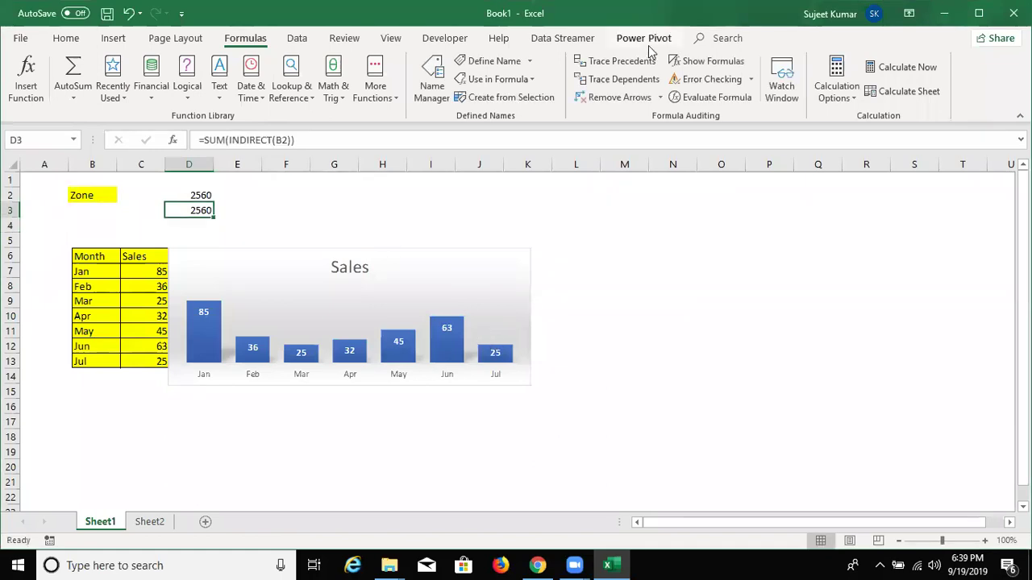
click(708, 95)
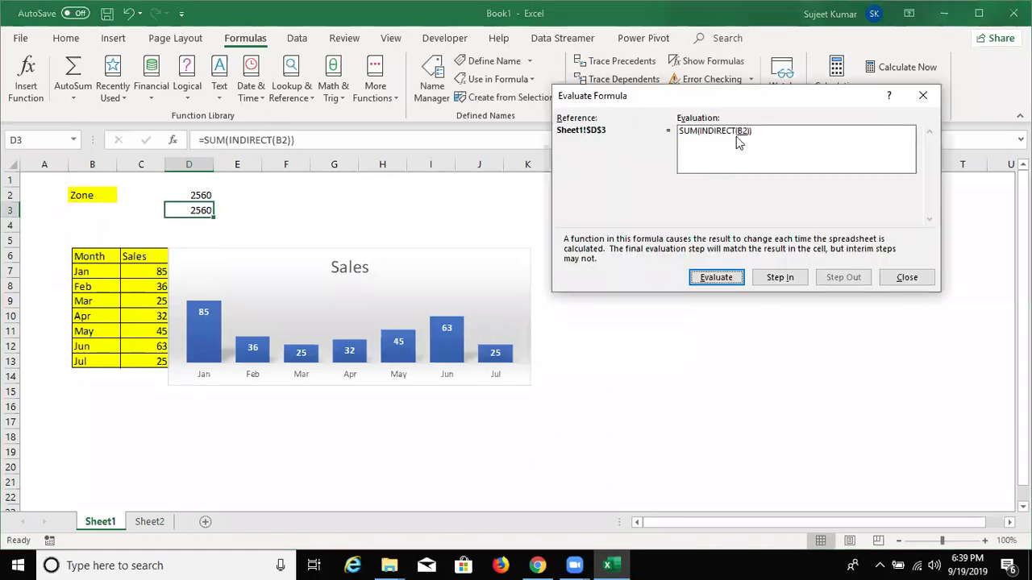
click(717, 282)
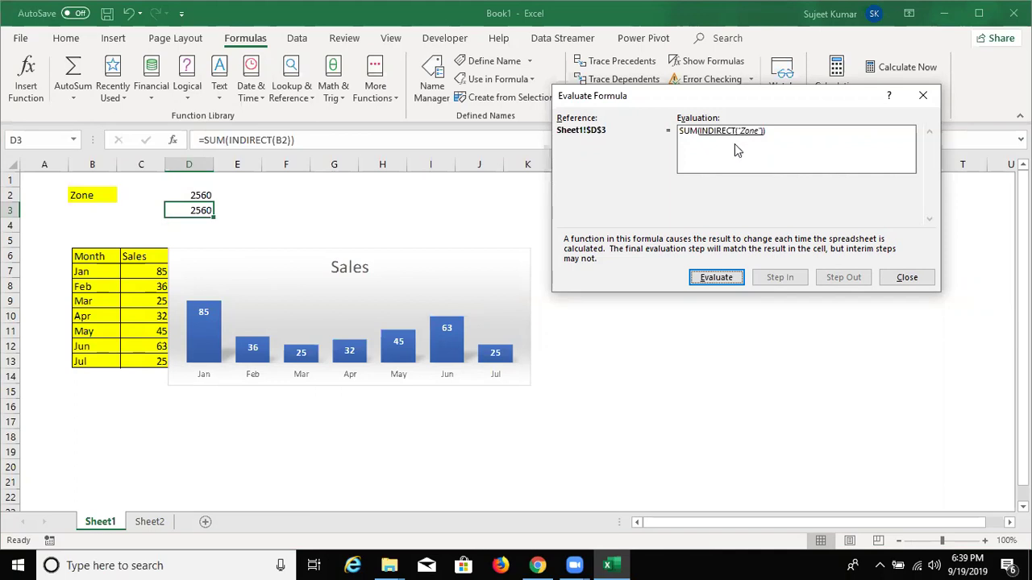
click(716, 277)
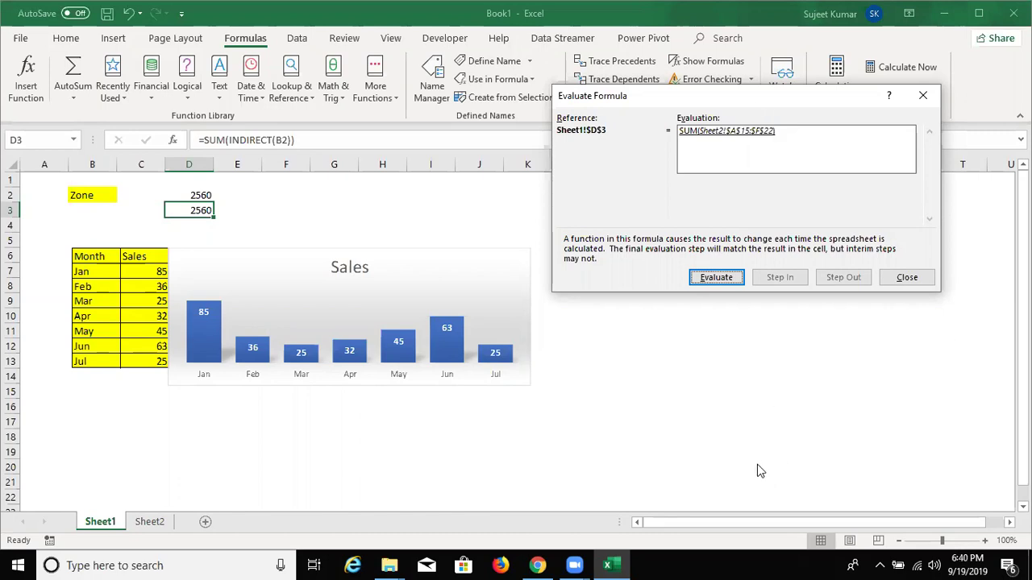
click(904, 282)
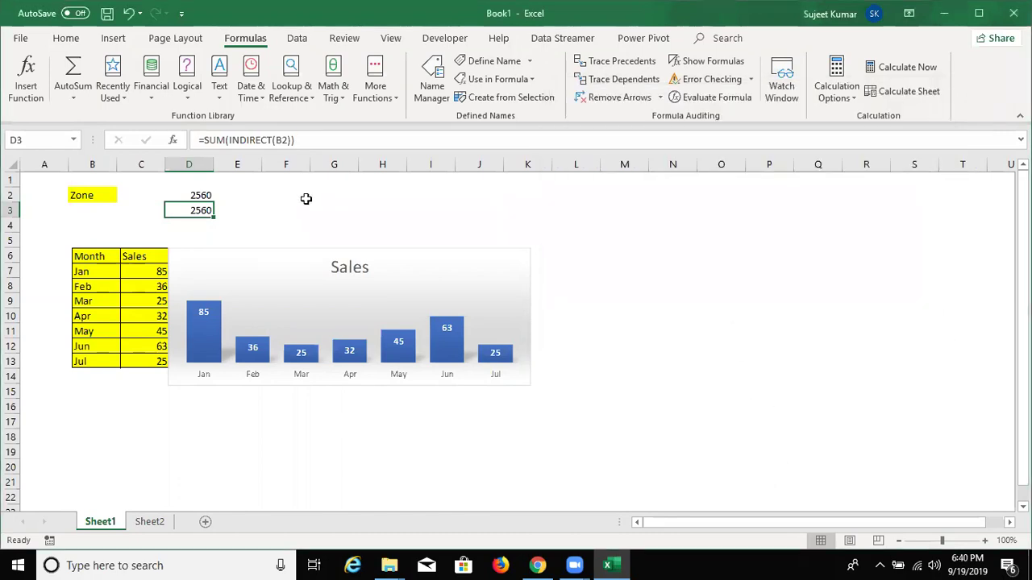
Enter the text D2 in cell F2
click(307, 199)
text(=)
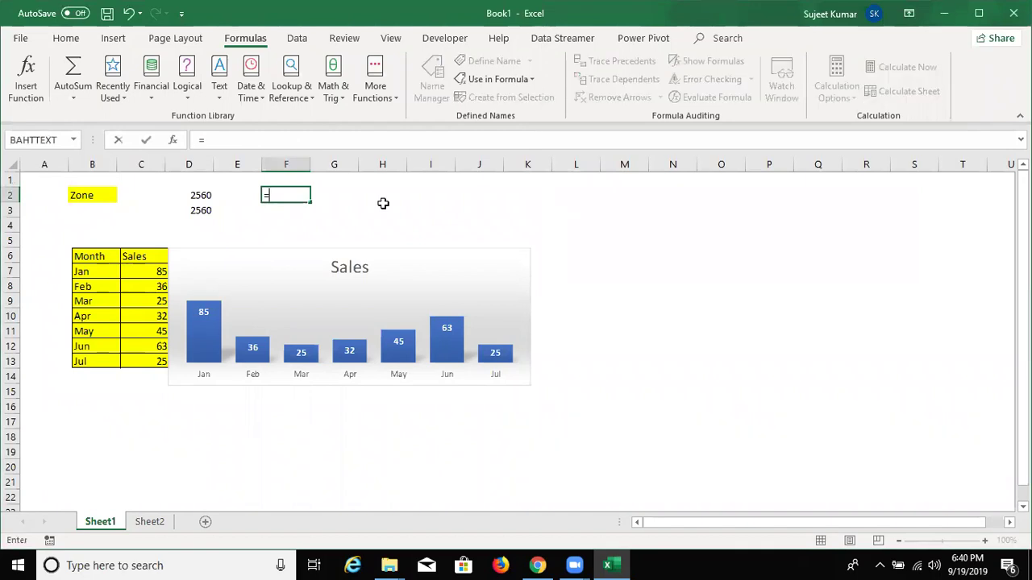
text(sum)
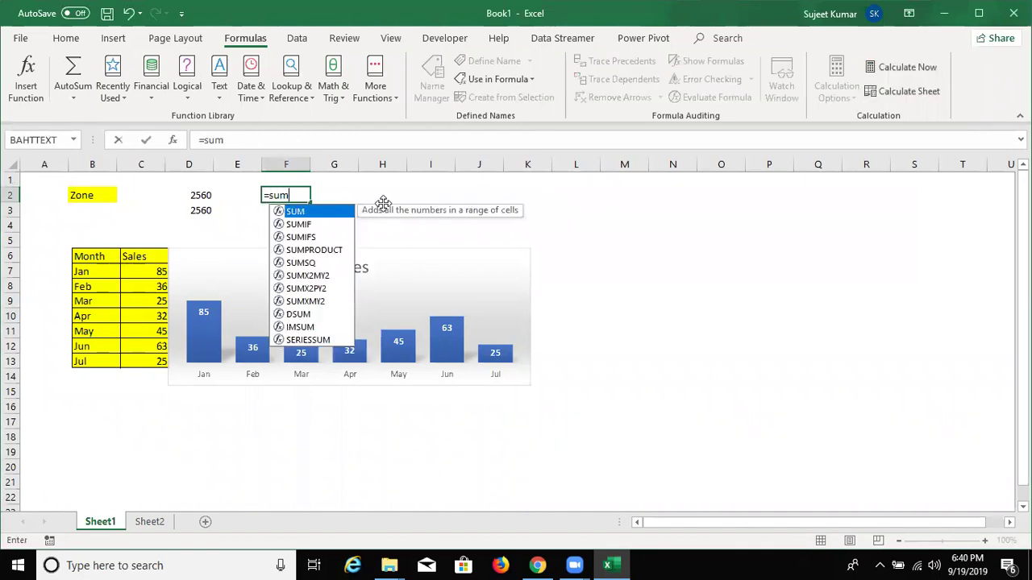
key(Tab)
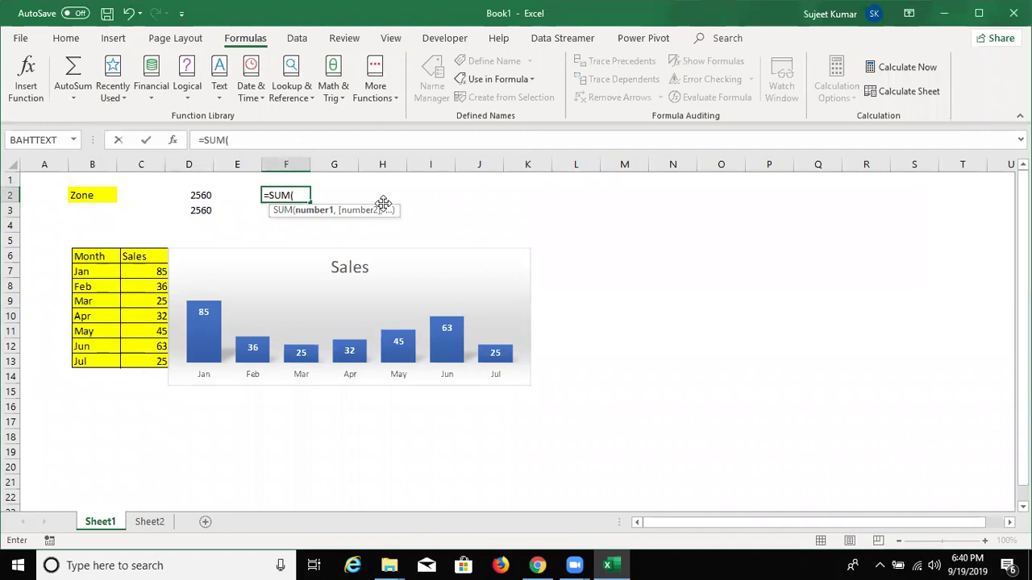
text(d2)
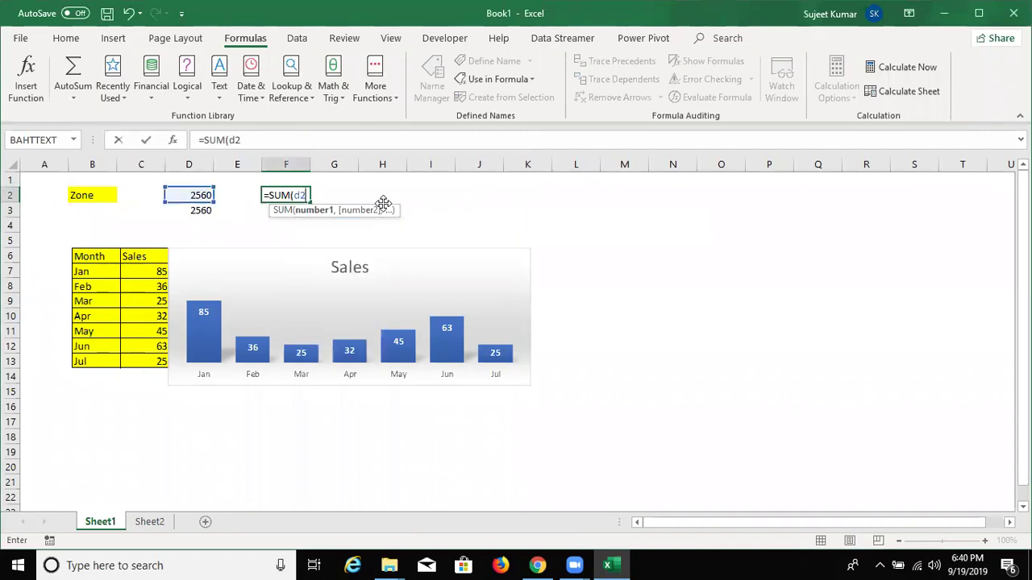
key(Escape)
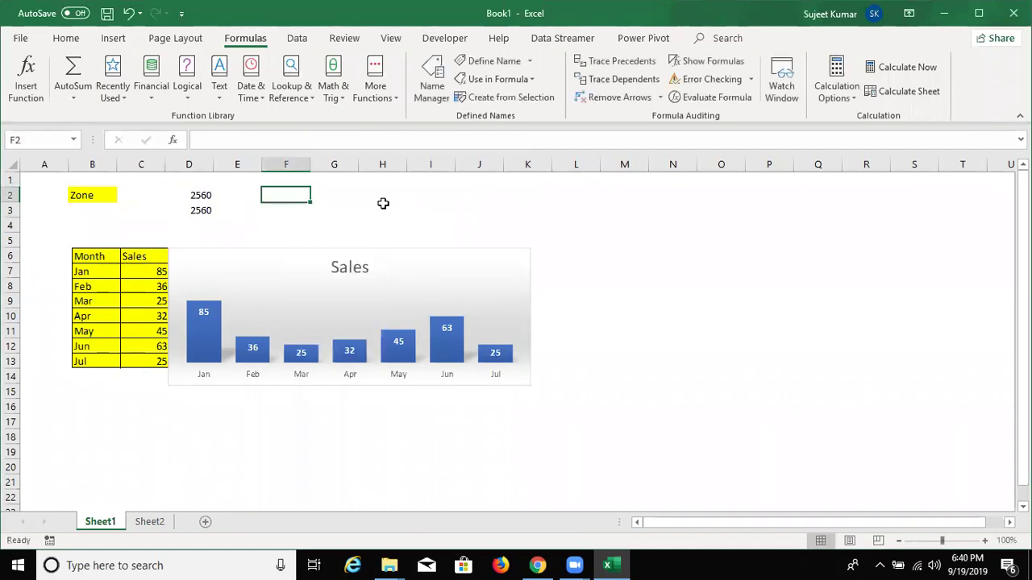
text(D2)
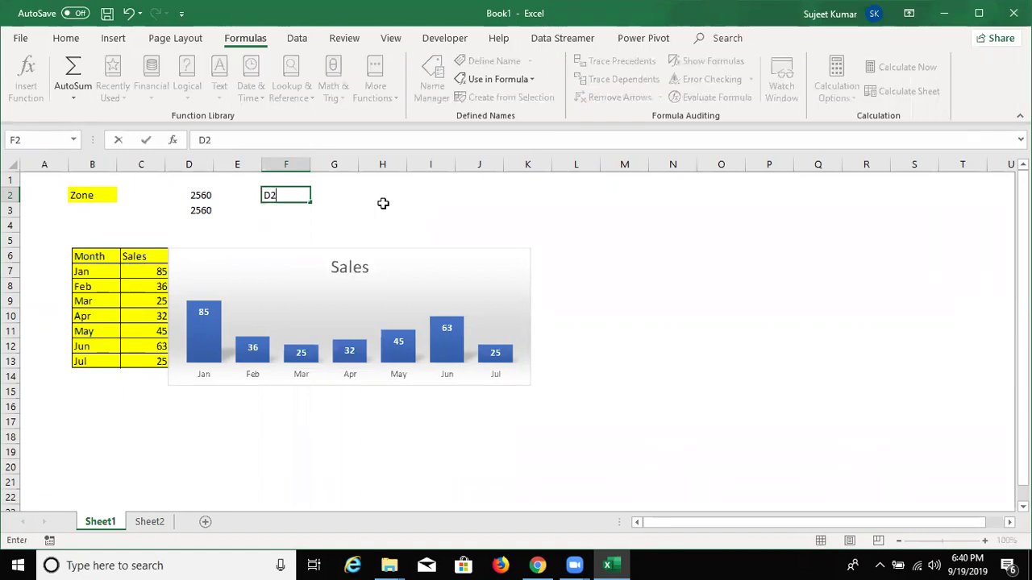
key(Tab)
Enter =SUM(INDIRECT(F2)) in G2, accepting Excel's suggested correction
text(=)
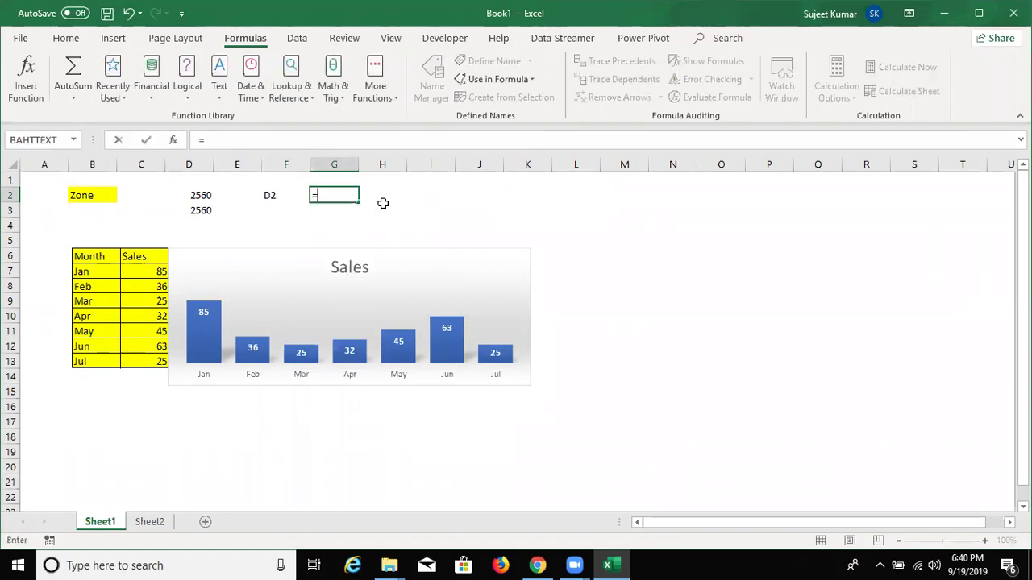
text(sum)
key(Tab)
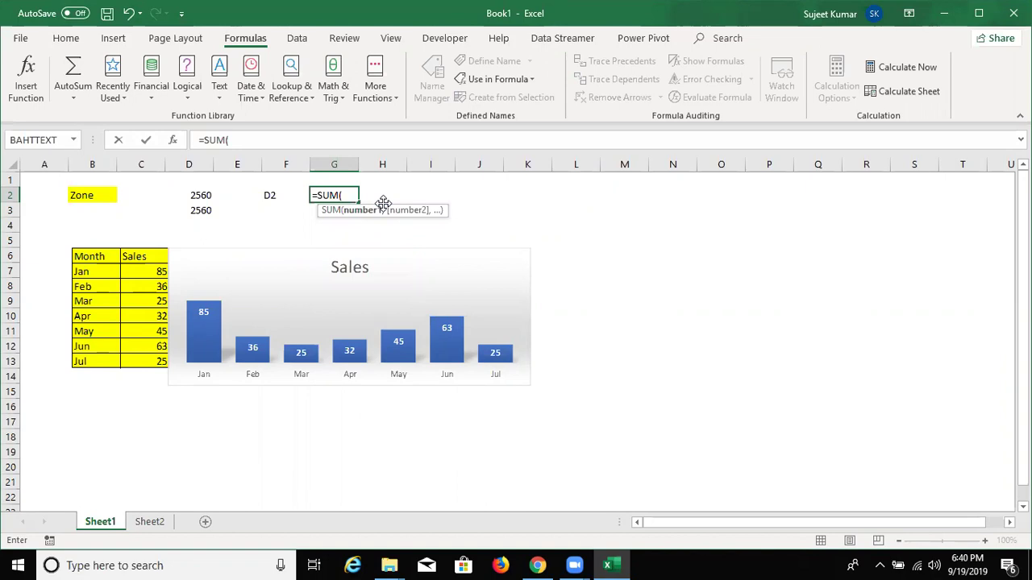
key(Left)
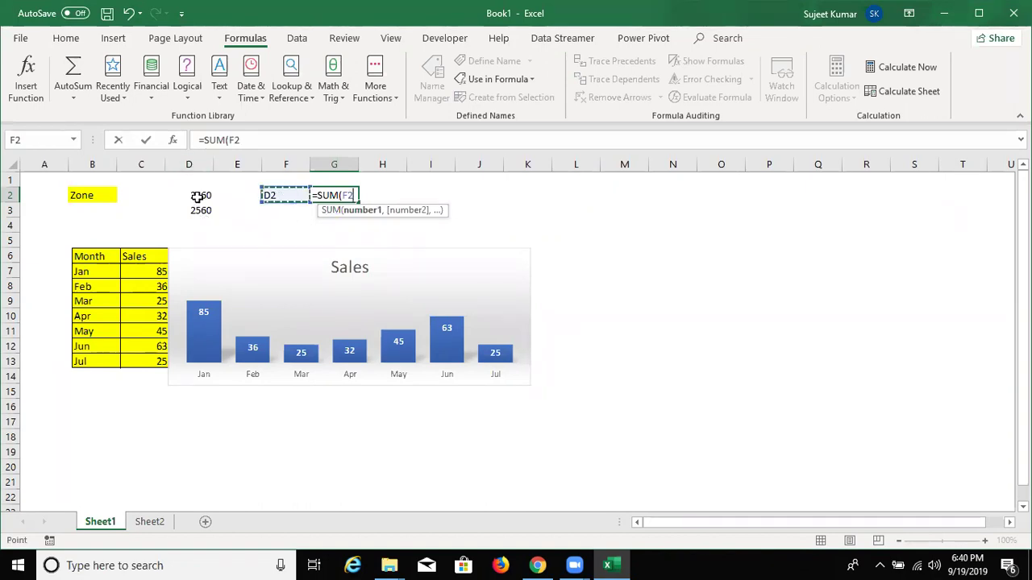
key(BackSpace)
key(BackSpace)
text(IN)
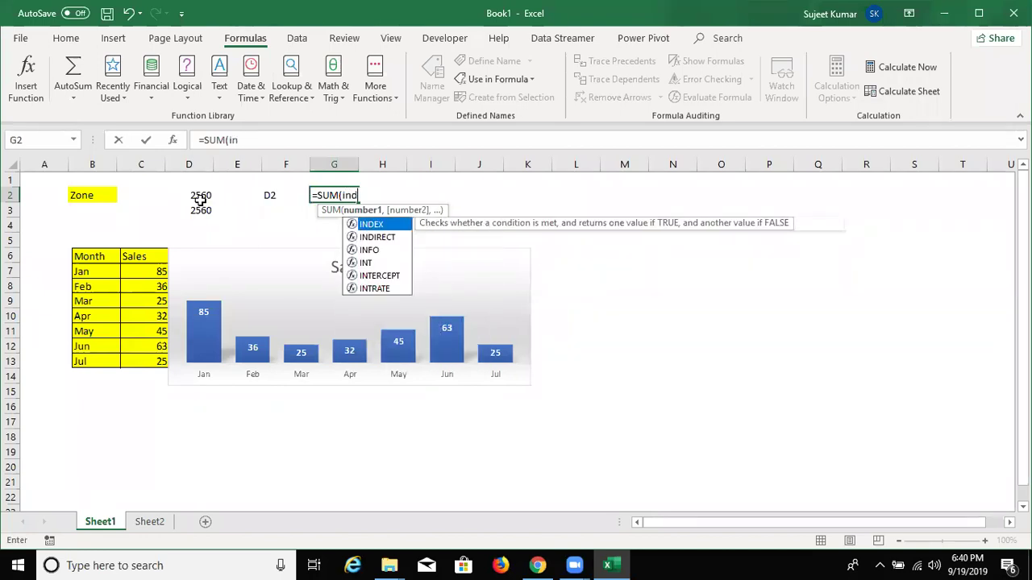
text(DI)
key(Tab)
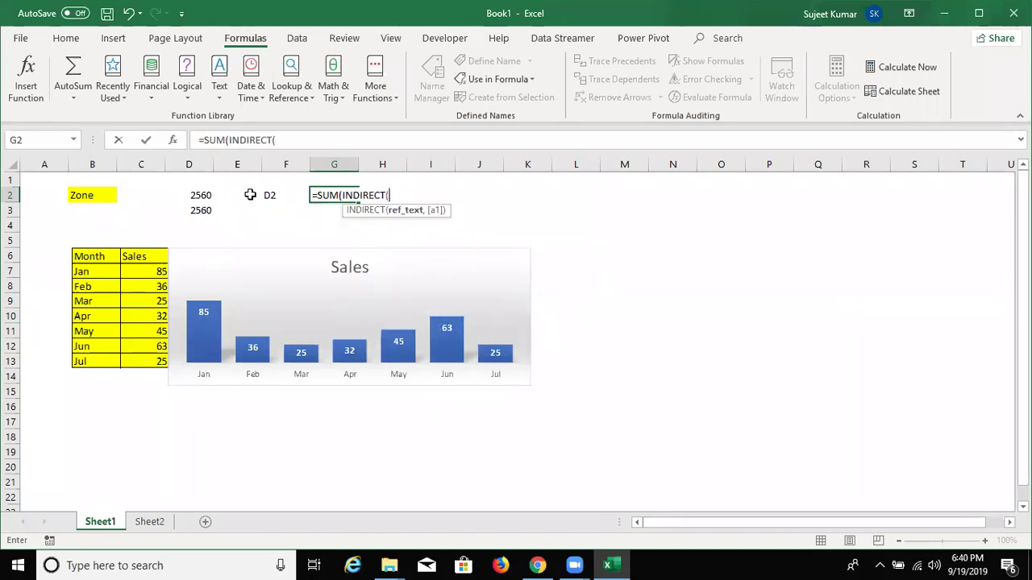
click(252, 195)
click(265, 193)
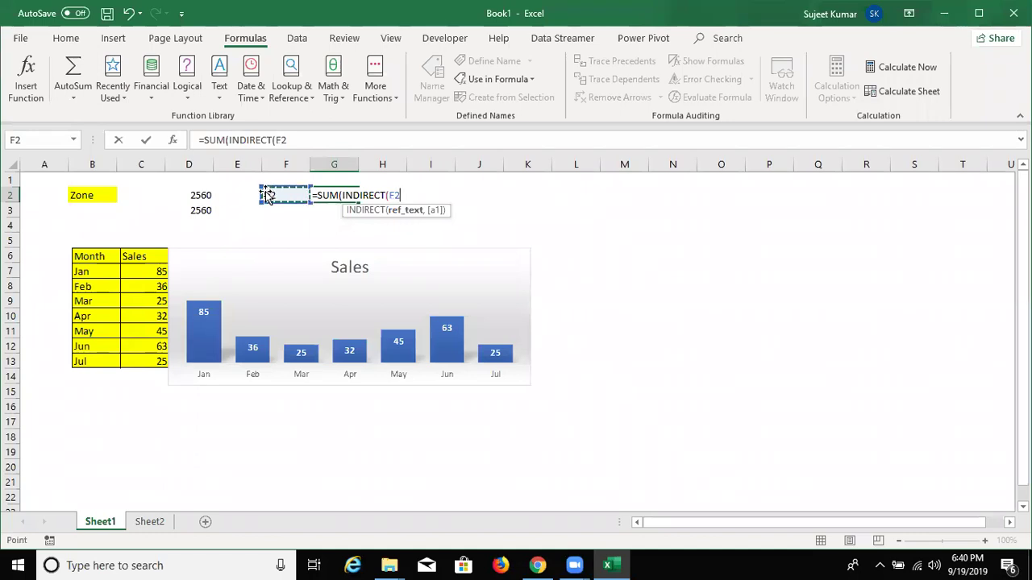
key(Return)
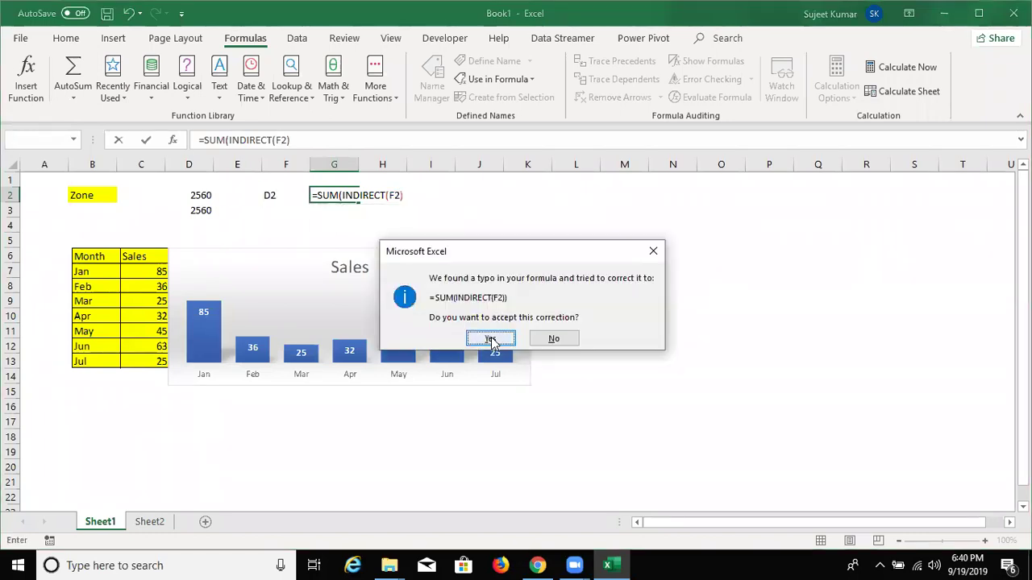
click(490, 339)
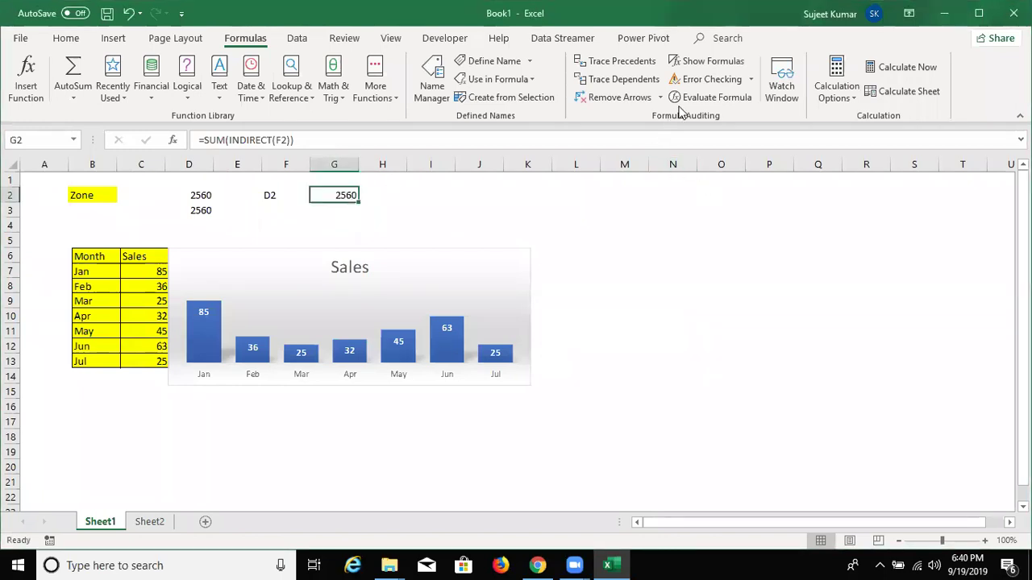
click(706, 97)
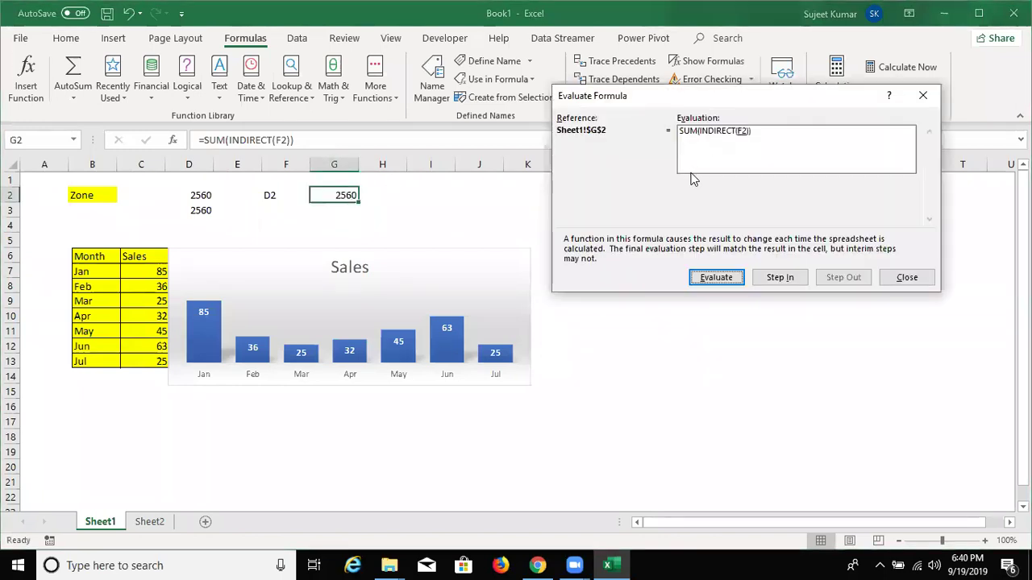
click(724, 279)
click(724, 279)
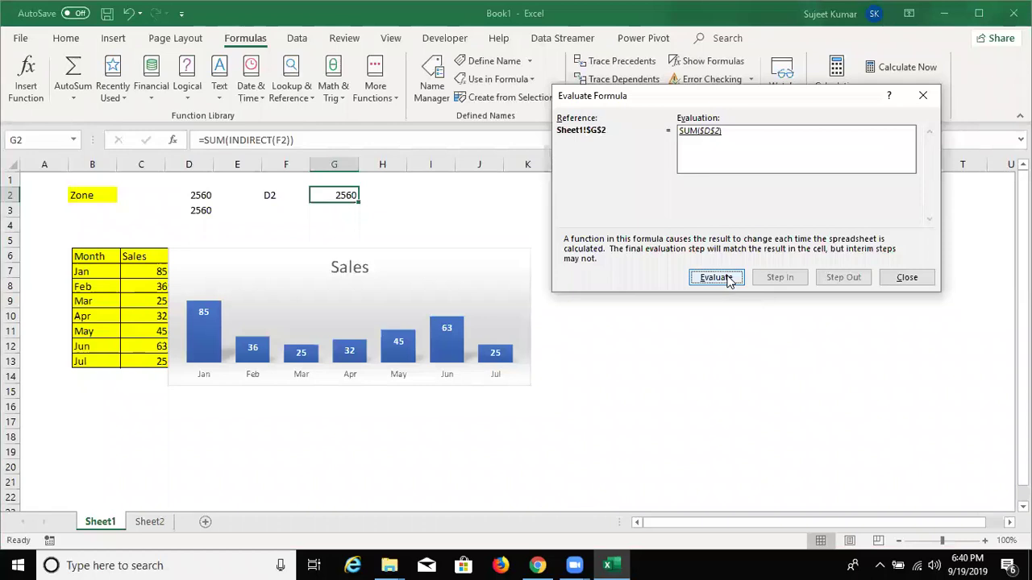
click(715, 277)
click(716, 277)
click(720, 280)
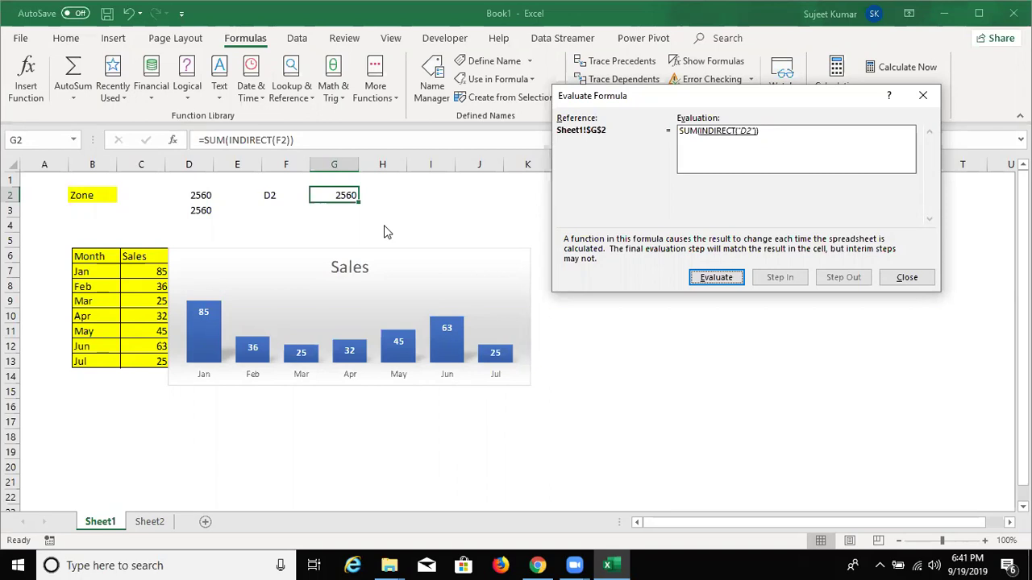
key(Escape)
click(376, 193)
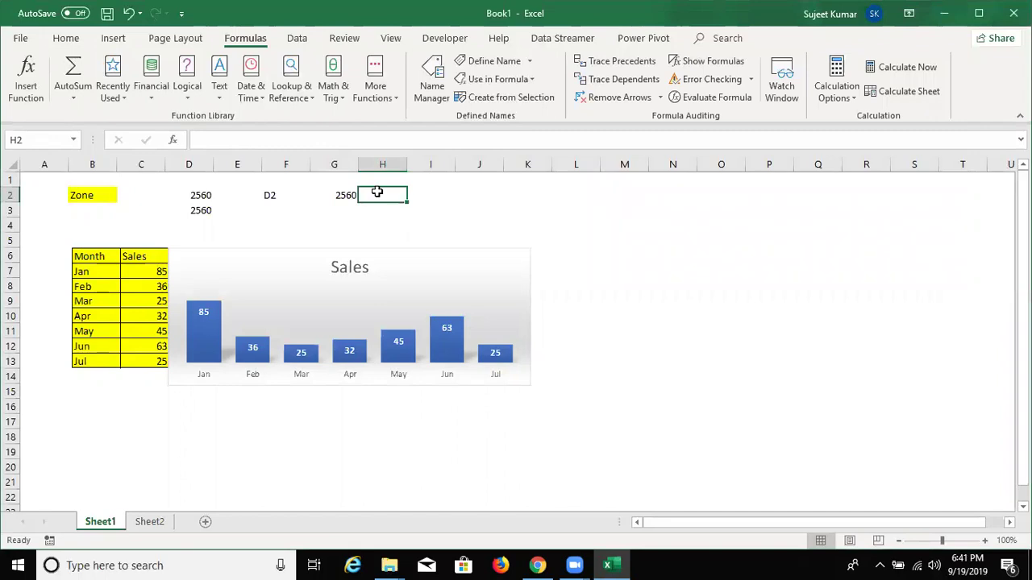
text(=sum)
key(Tab)
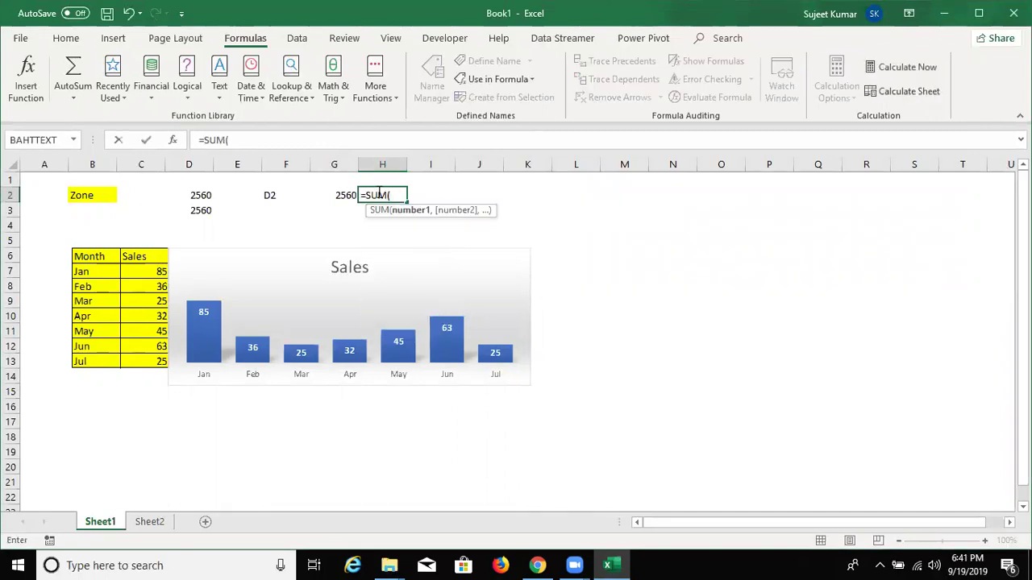
text(d2)
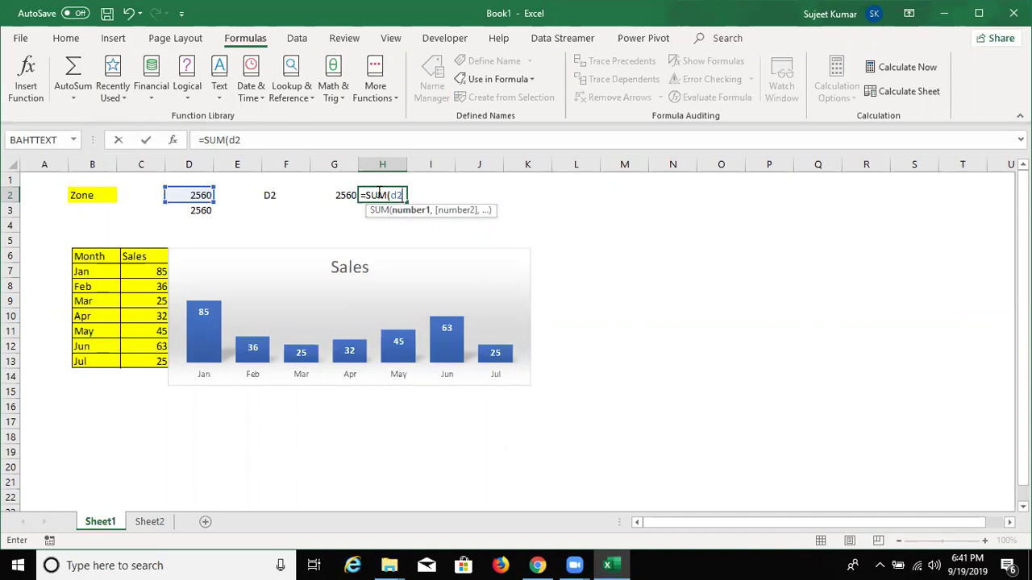
key(Escape)
click(266, 195)
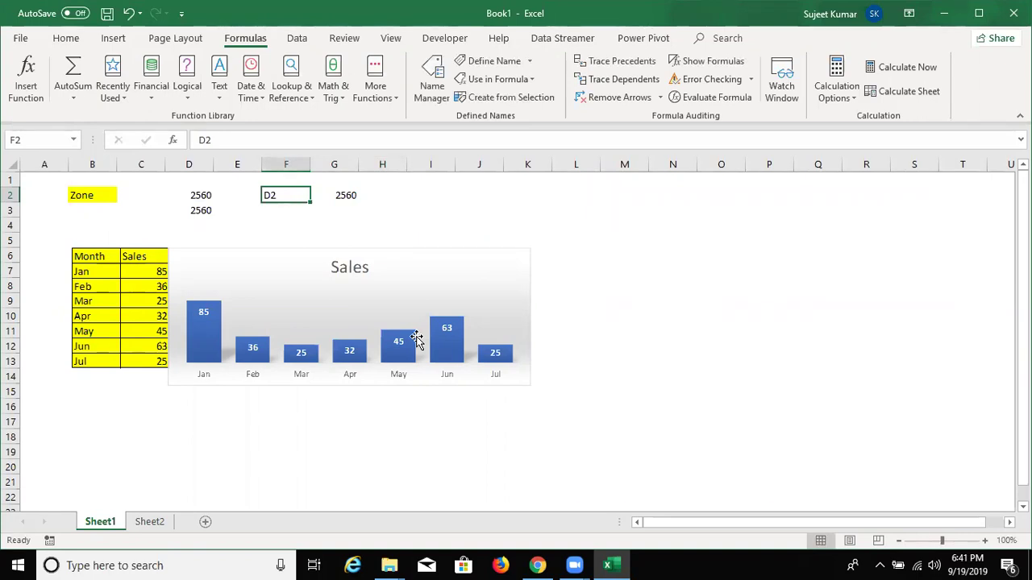
key(Right)
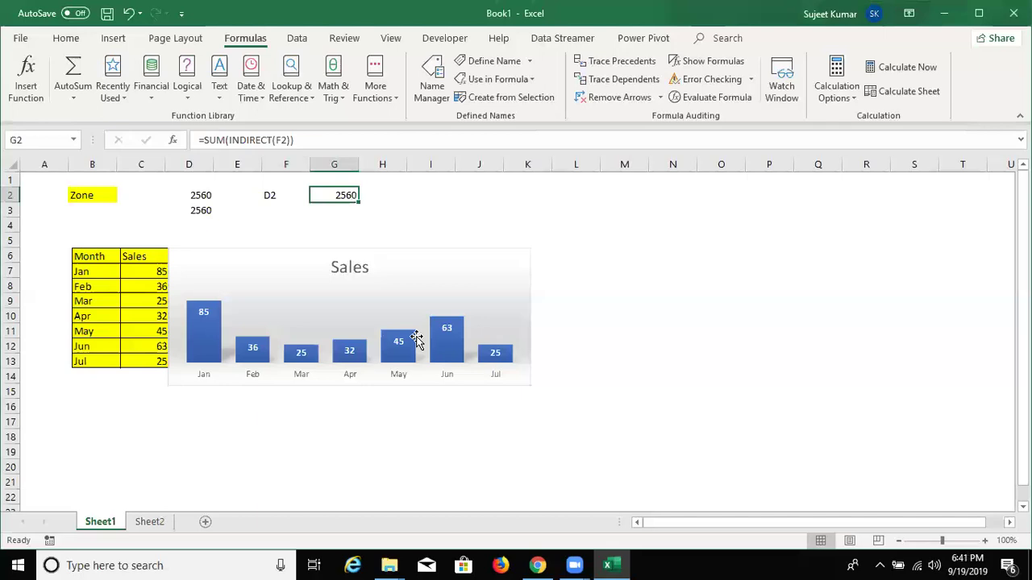
key(F2)
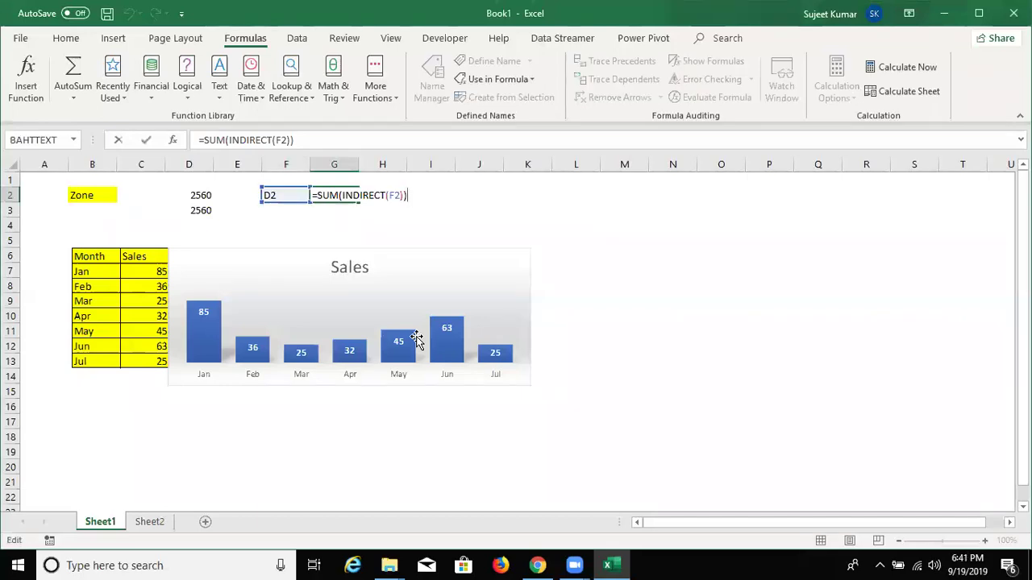
key(Escape)
key(Left)
key(Left)
key(Left)
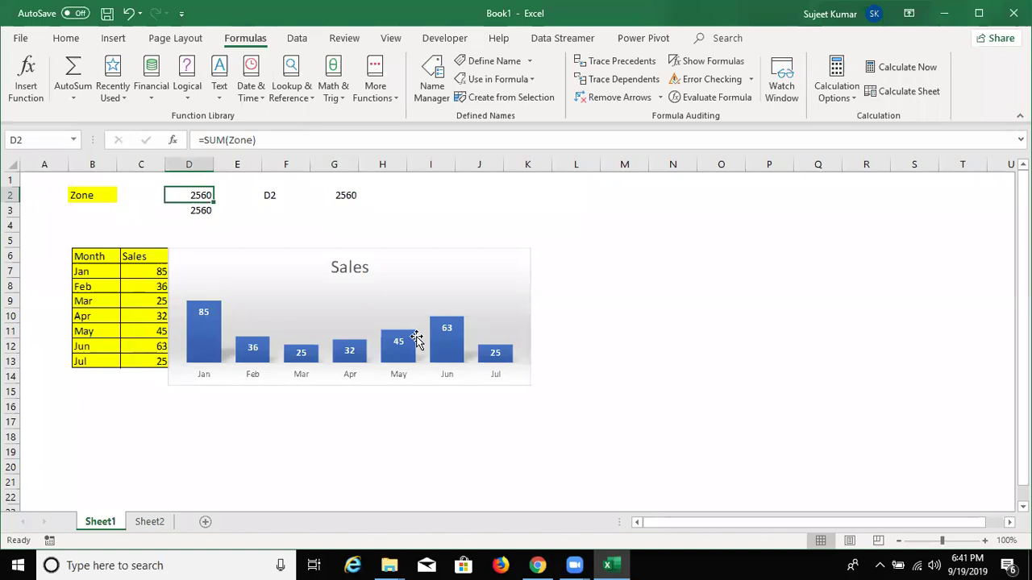
key(Down)
key(Up)
key(Down)
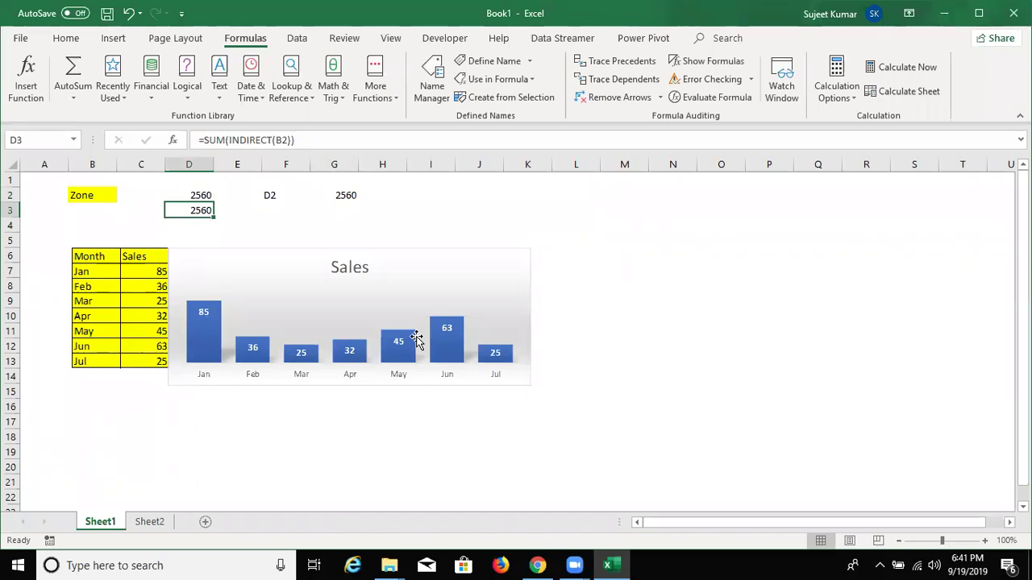
click(306, 279)
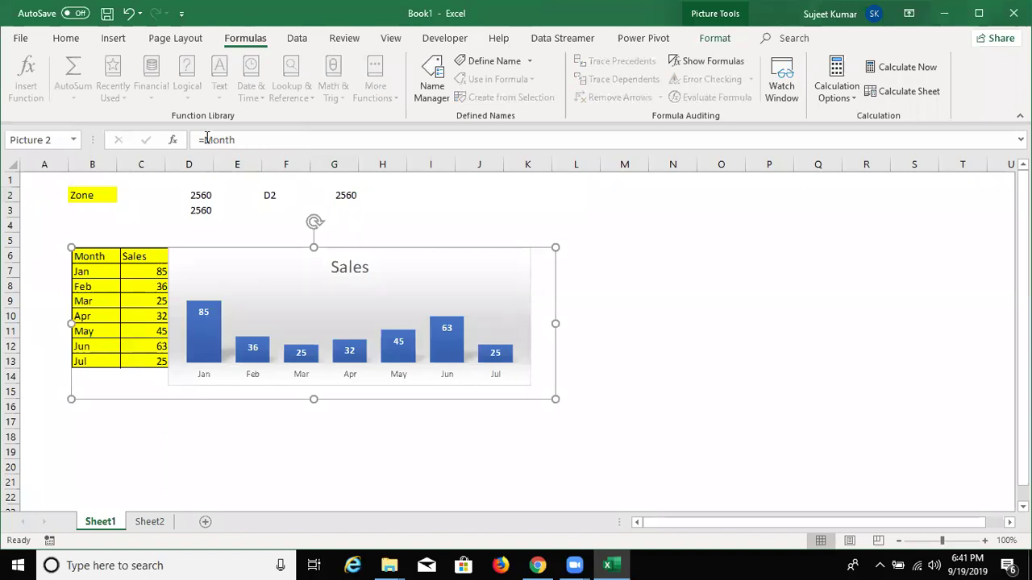
drag(204, 140, 316, 141)
key(BackSpace)
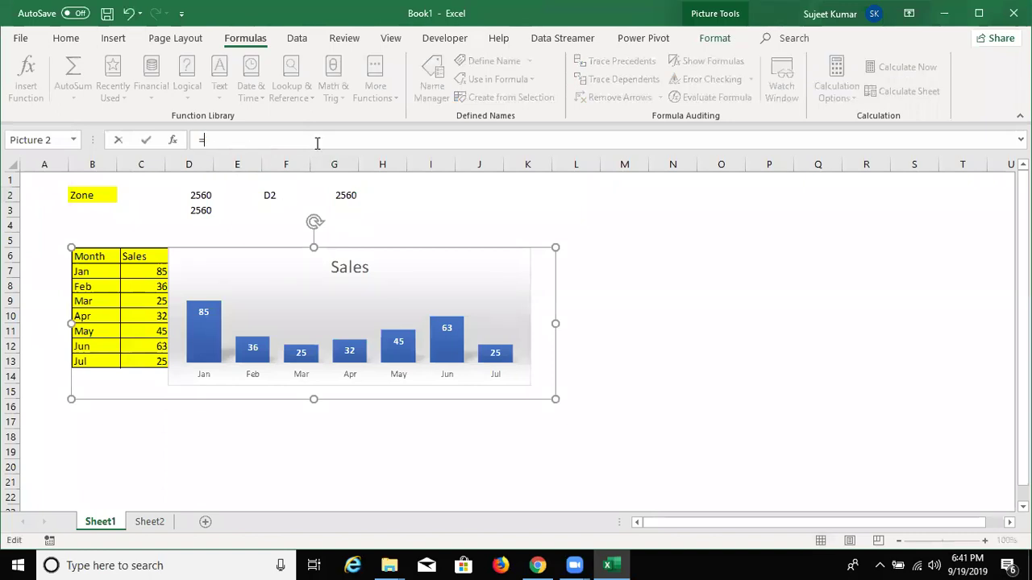
text(ind)
key(Down)
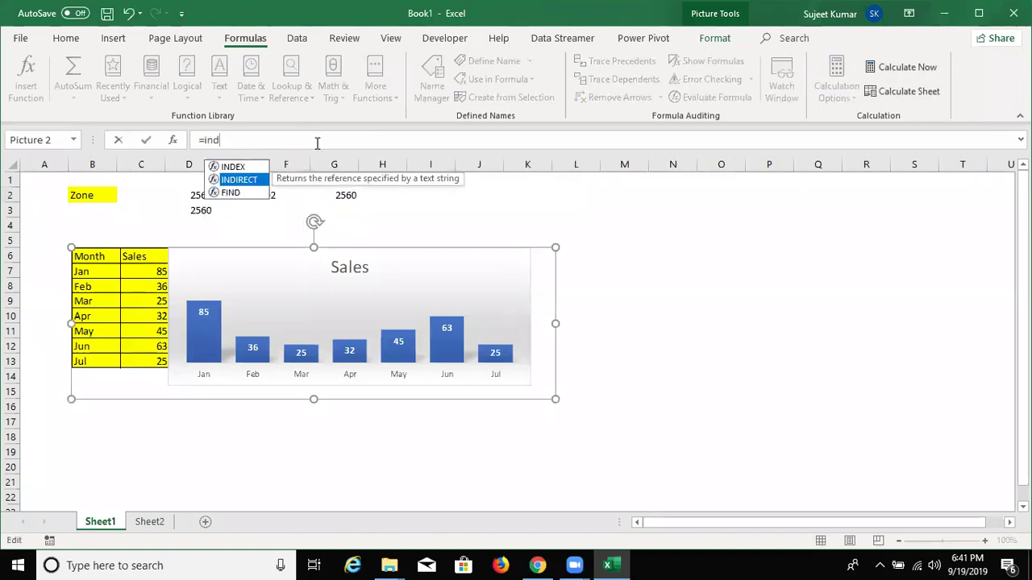
key(Tab)
click(95, 203)
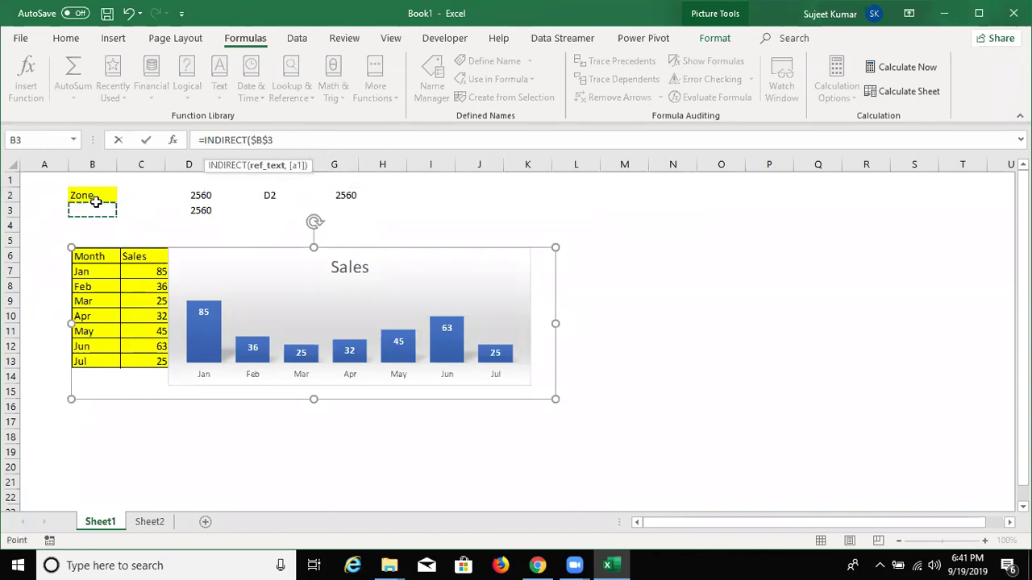
key(F4)
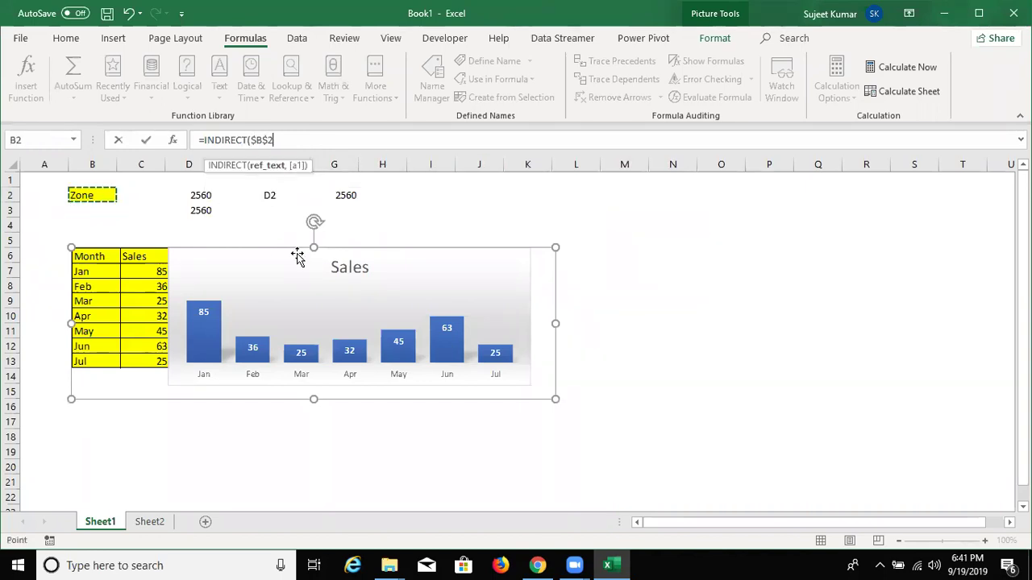
text())
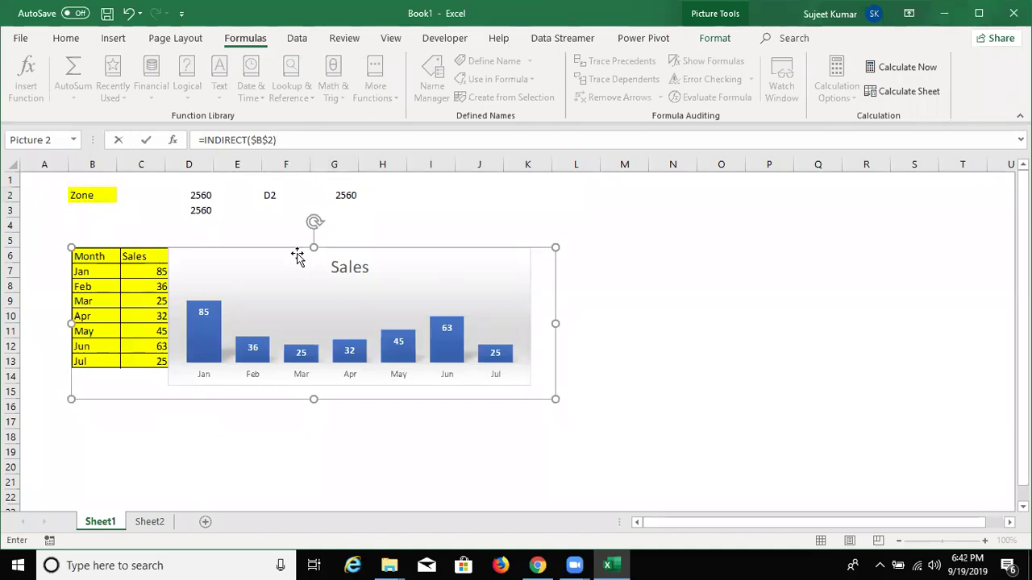
key(Return)
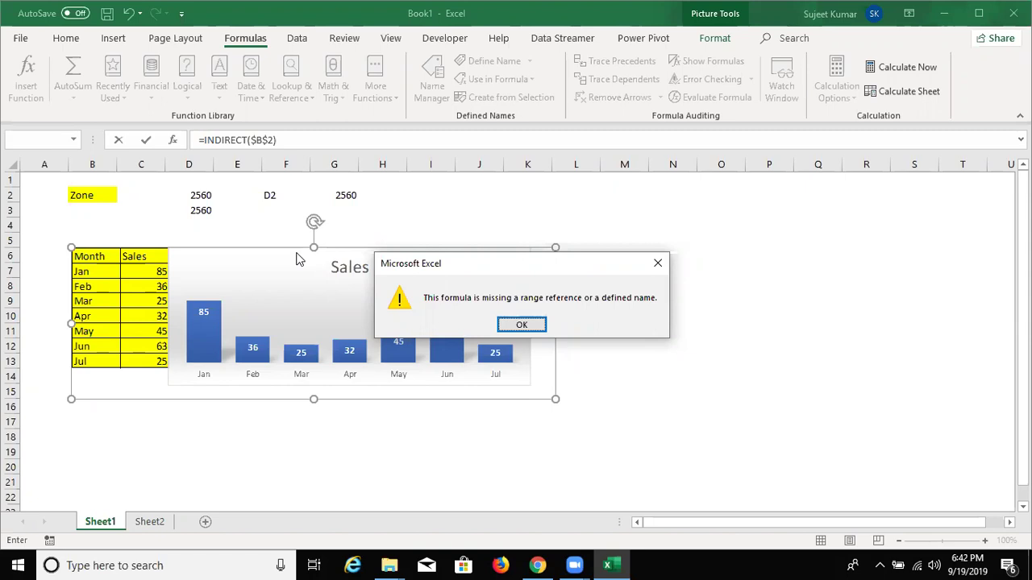
key(Return)
text(Month)
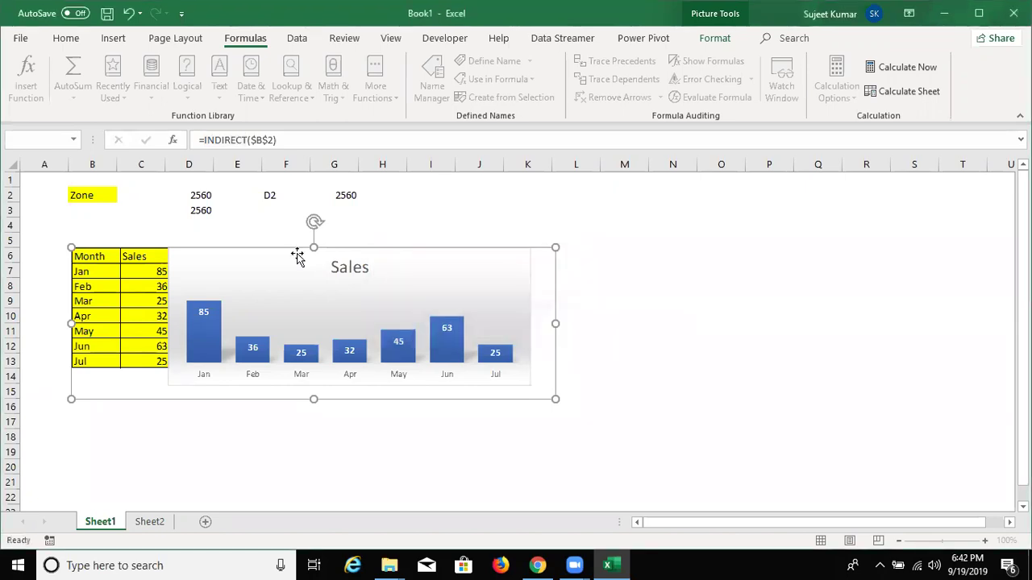
key(Return)
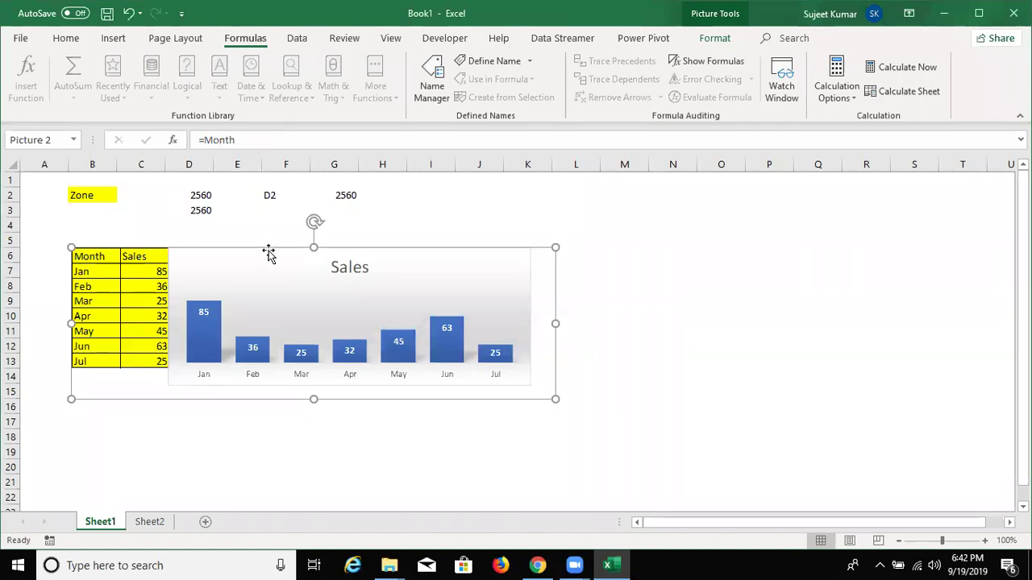
click(152, 210)
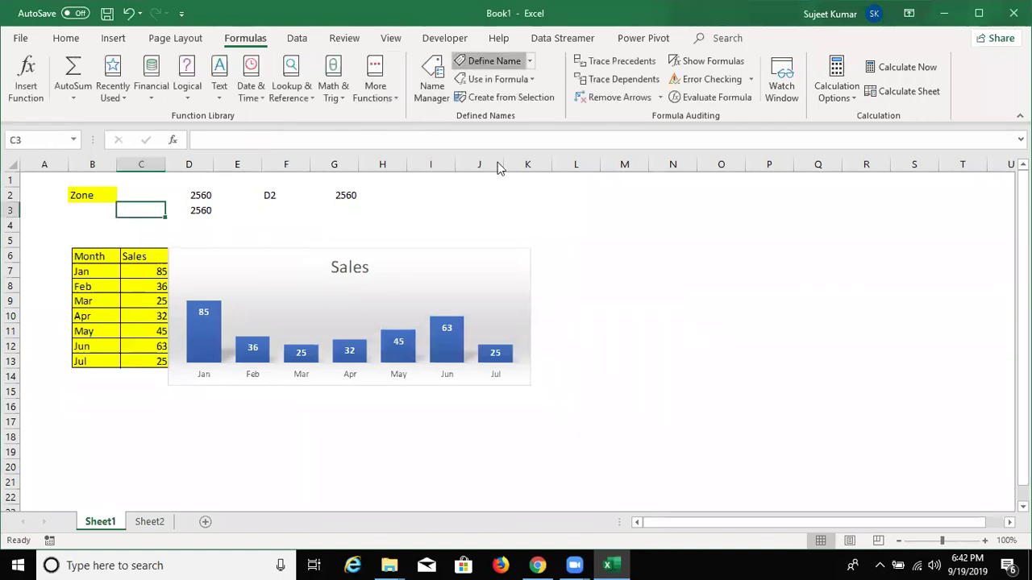
Define the workbook name Sh referring to =INDIRECT(Sheet1!$B$2)
click(490, 61)
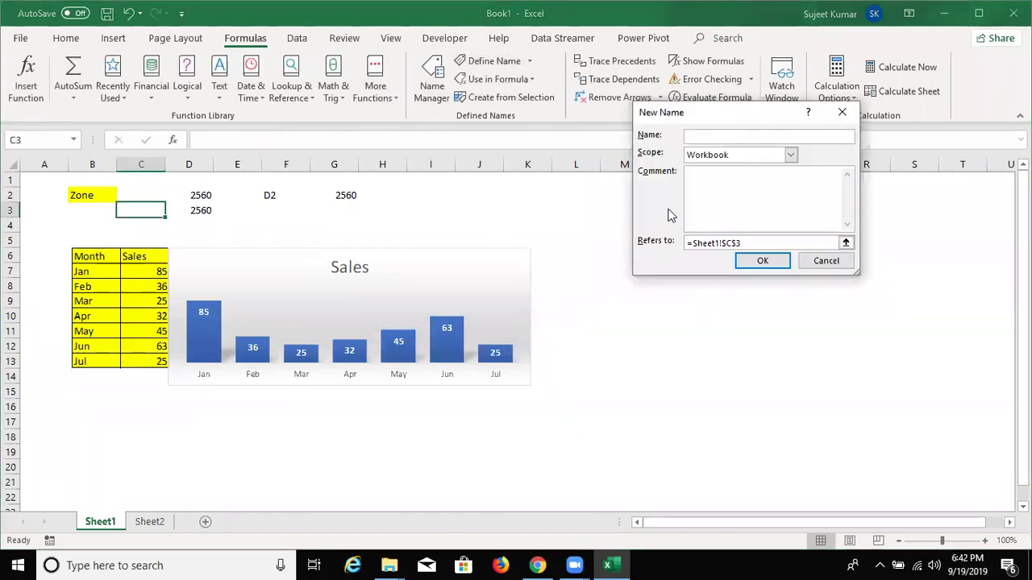
text(Sh)
click(758, 242)
key(BackSpace)
key(BackSpace)
key(BackSpace)
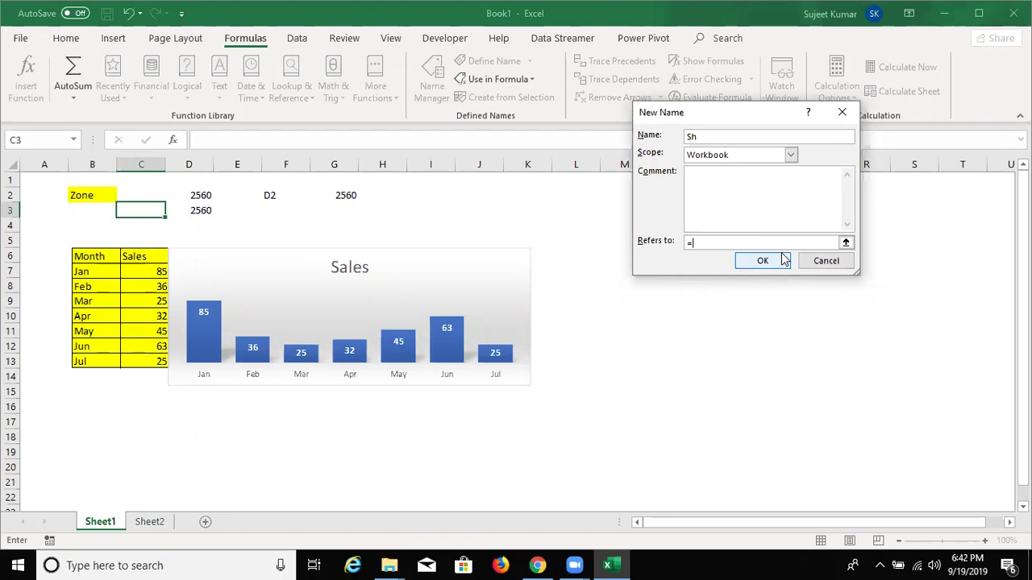
text(indirect)
text(()
click(98, 195)
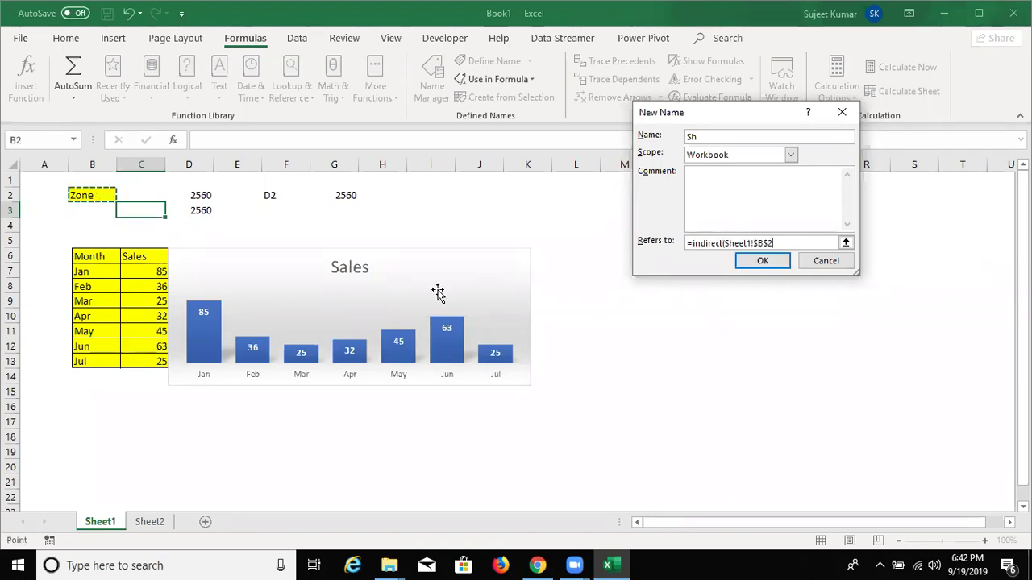
text())
click(777, 264)
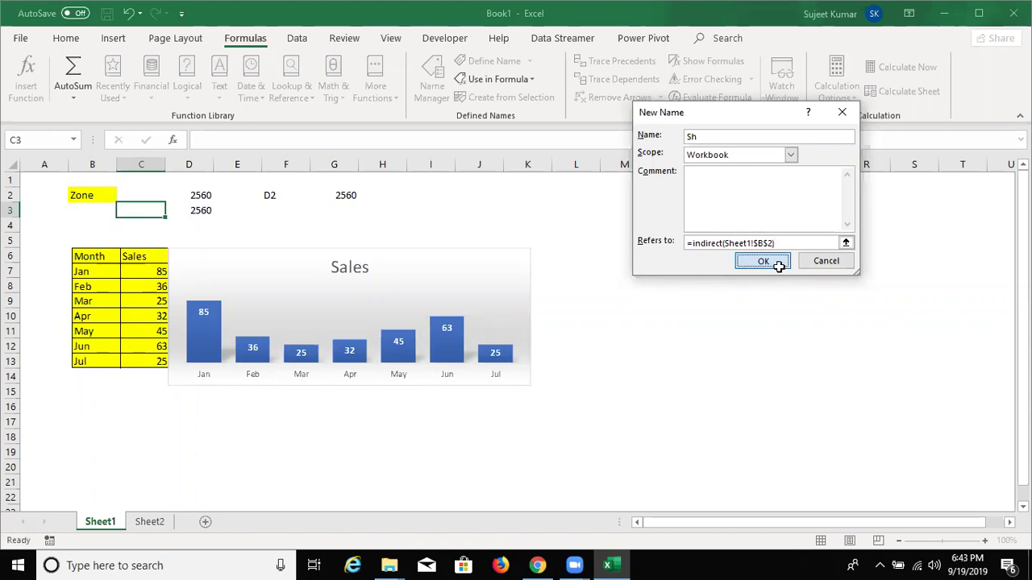
click(226, 211)
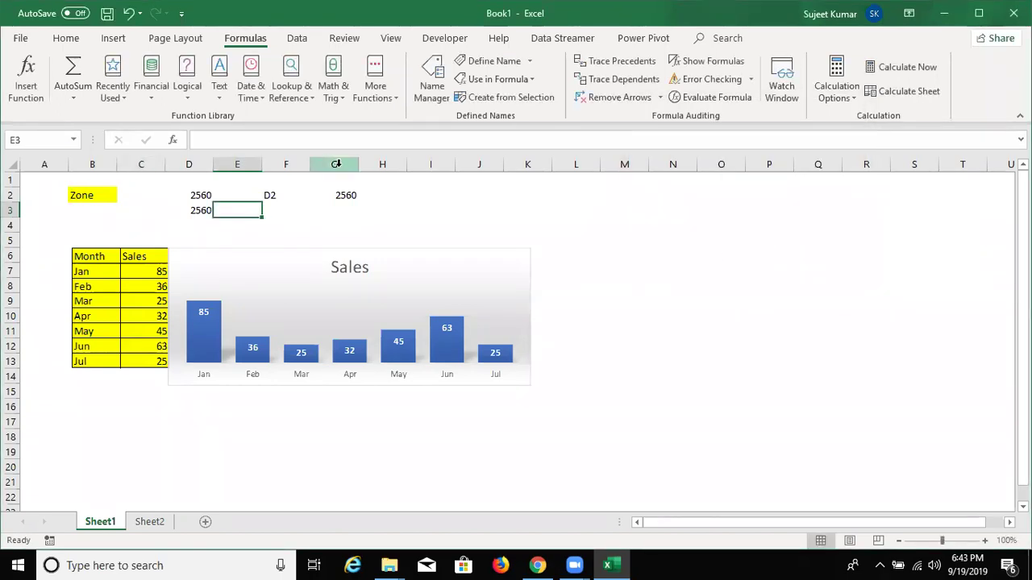
Enter =SUM(Sh) in E3
text(=su)
key(Tab)
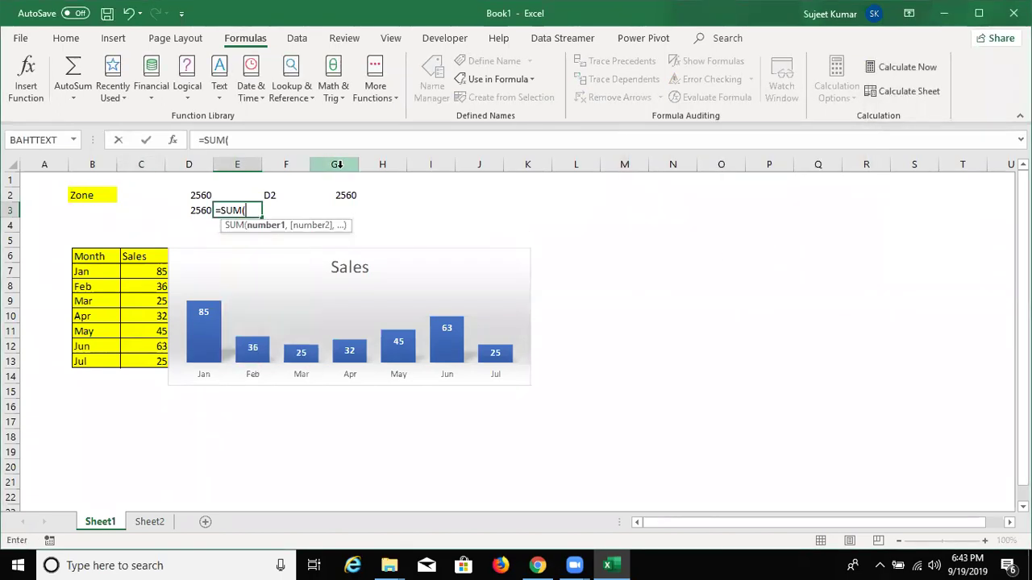
text(Sh)
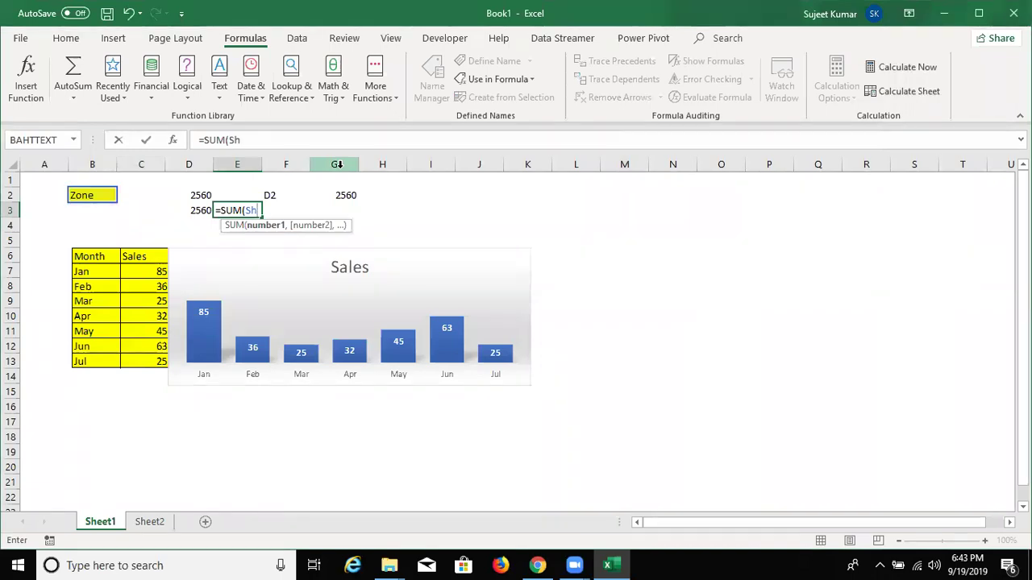
text(_)
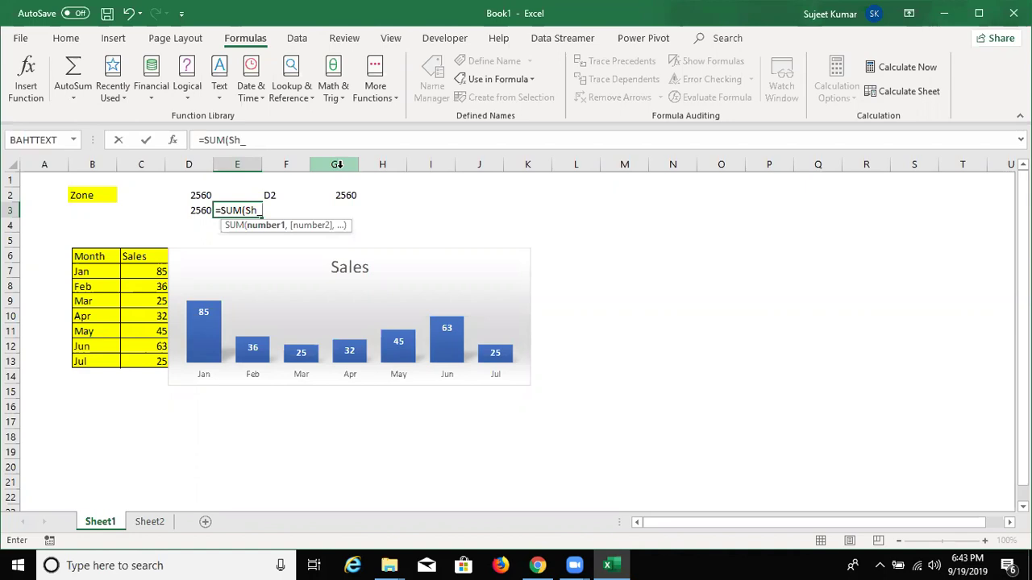
key(BackSpace)
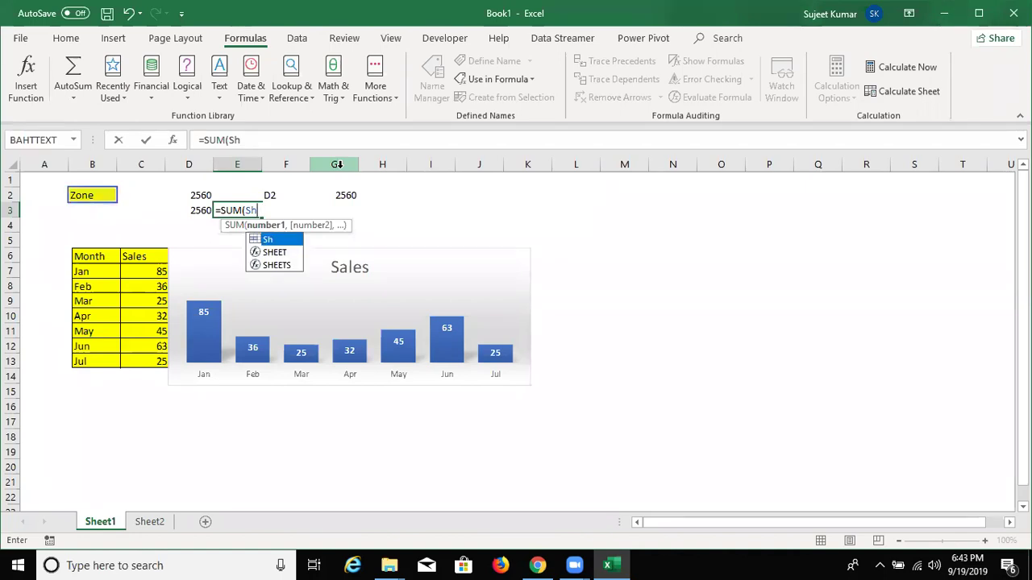
text())
key(Return)
key(Up)
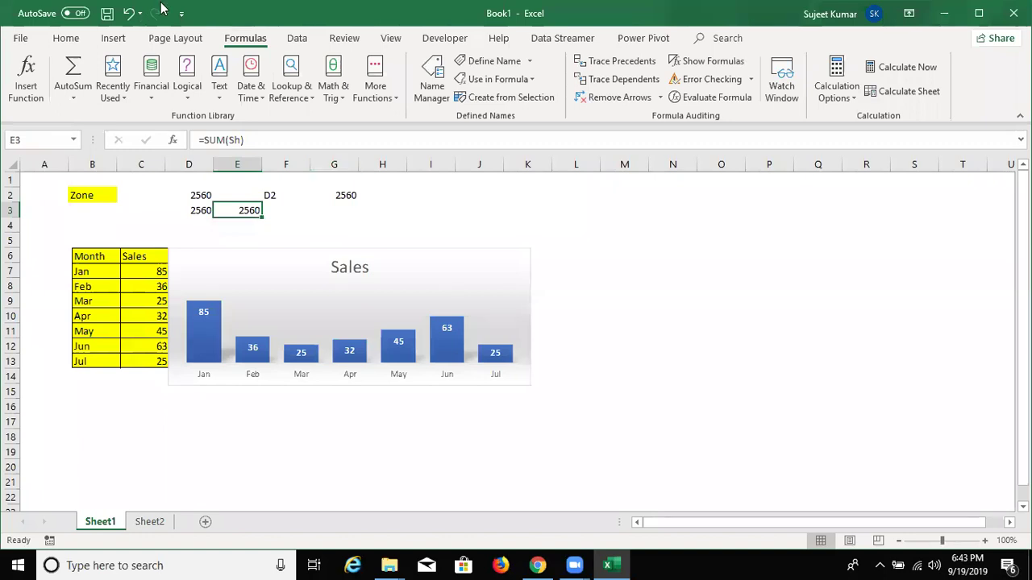
Check in the defined names list that Sh refers to =INDIRECT(Sheet1!$B$2)
click(432, 81)
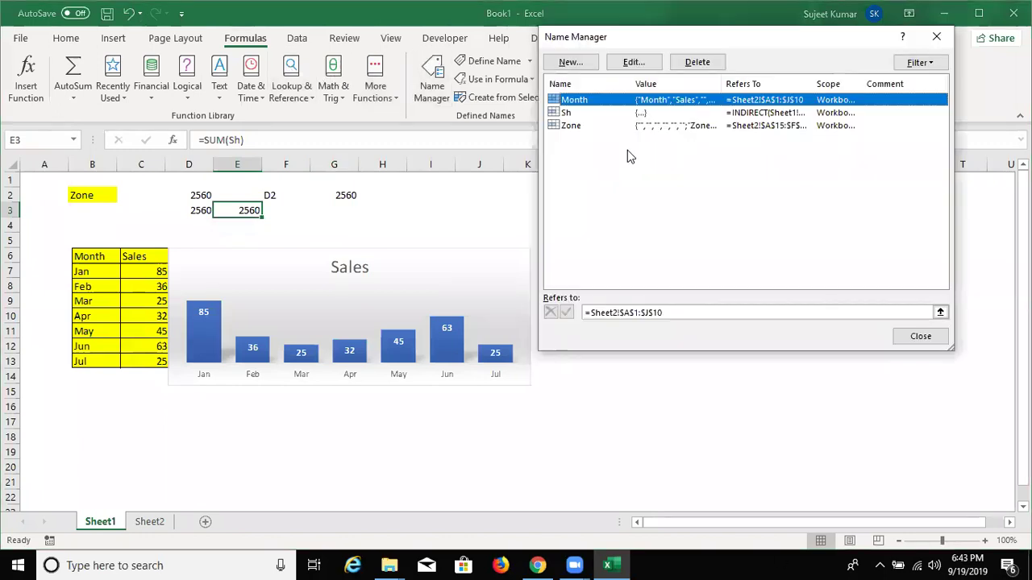
click(643, 114)
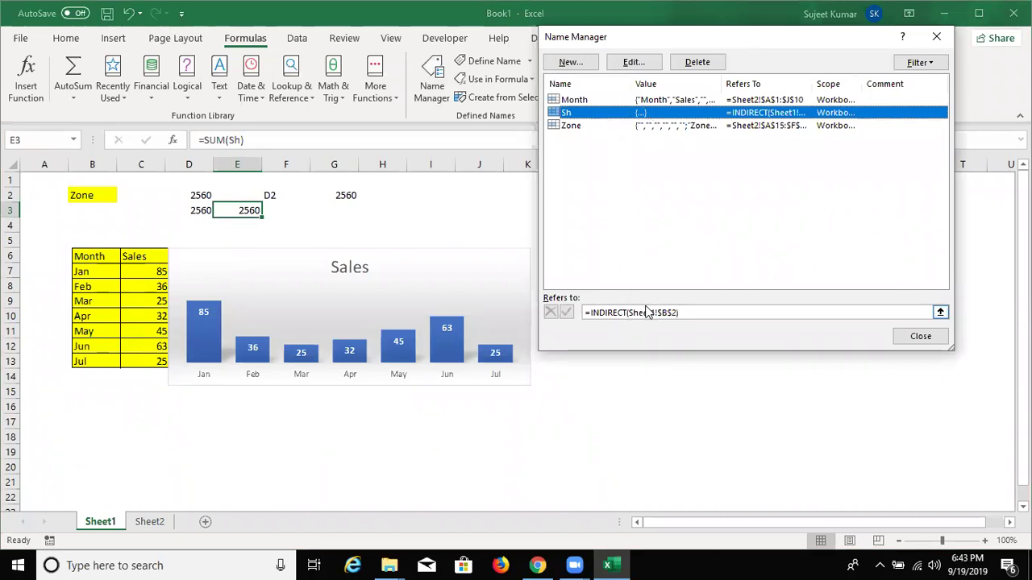
key(Escape)
click(302, 263)
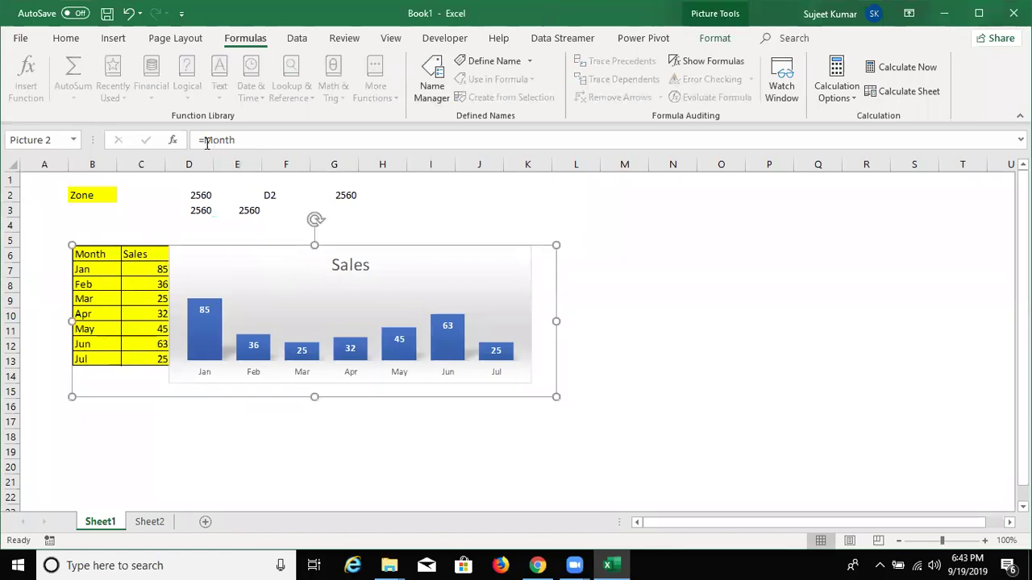
Change the linked picture's formula from =Month to =Sh
drag(207, 140, 258, 139)
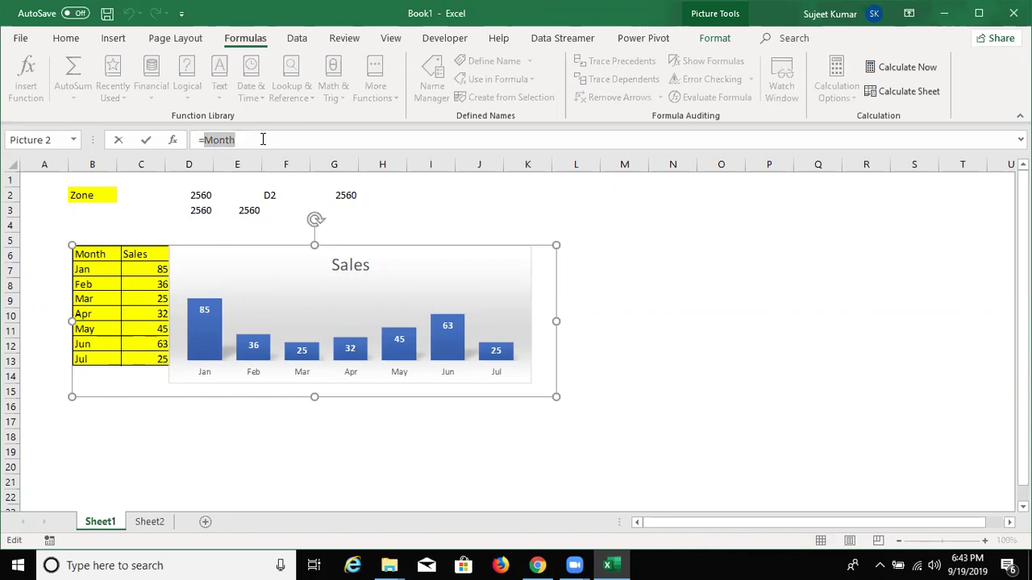
text(Sh)
key(Escape)
key(Return)
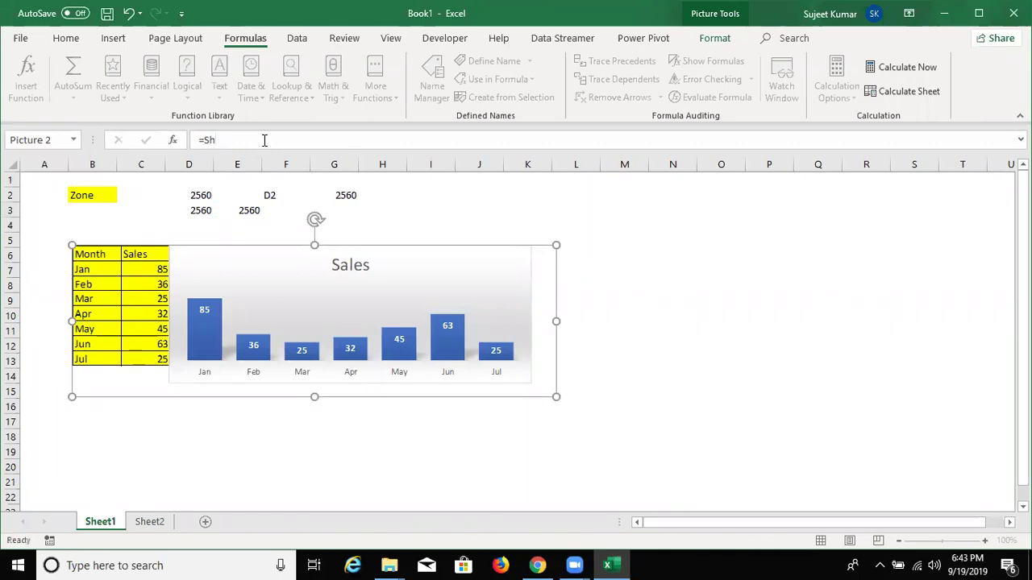
Choose month in B2's dropdown so the picture shows the monthly sales table and chart
click(87, 198)
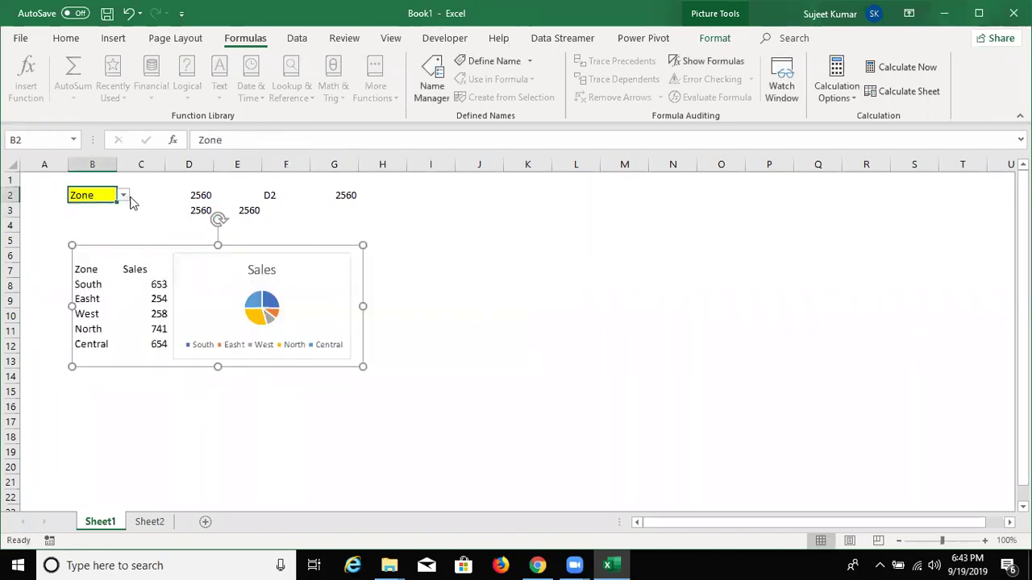
click(123, 195)
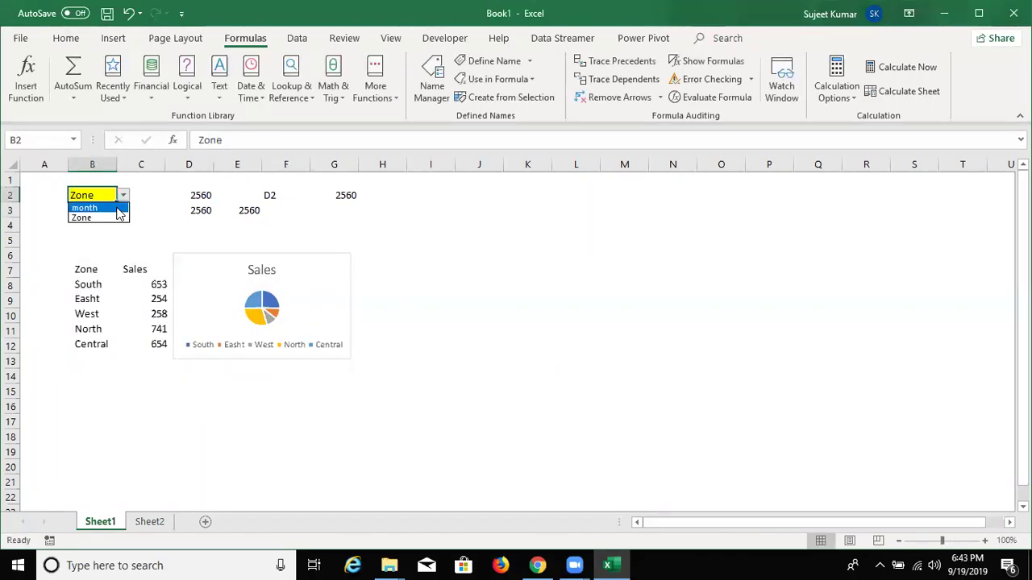
click(117, 208)
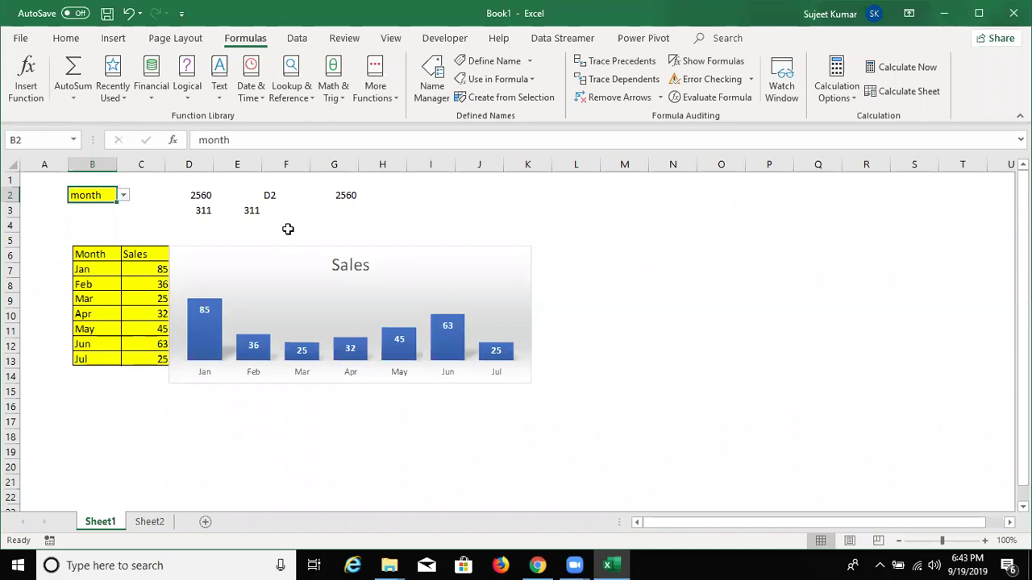
click(315, 288)
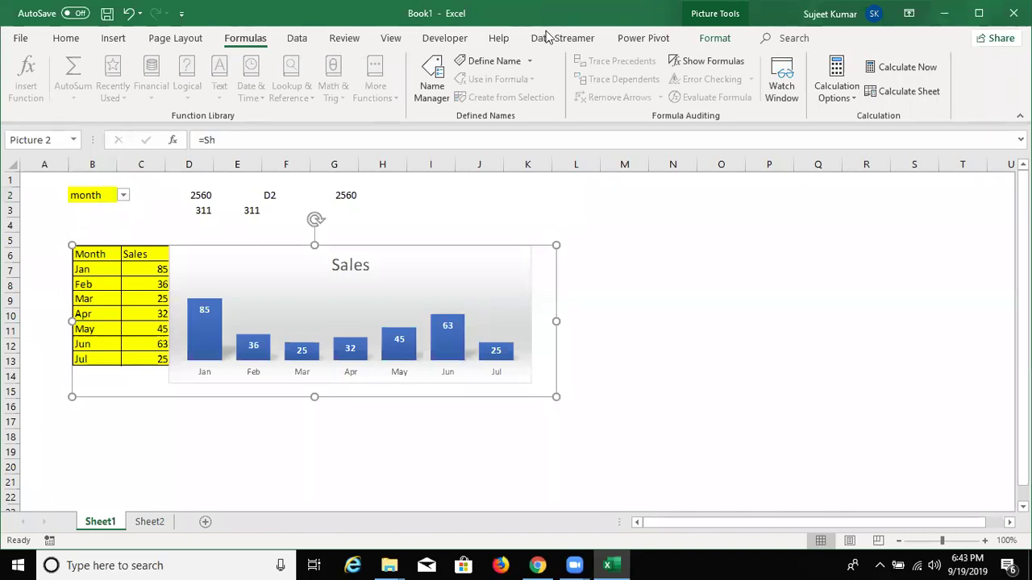
Draw ink arrows from the month cell to the picture's formula, then add a new worksheet
drag(99, 194, 192, 121)
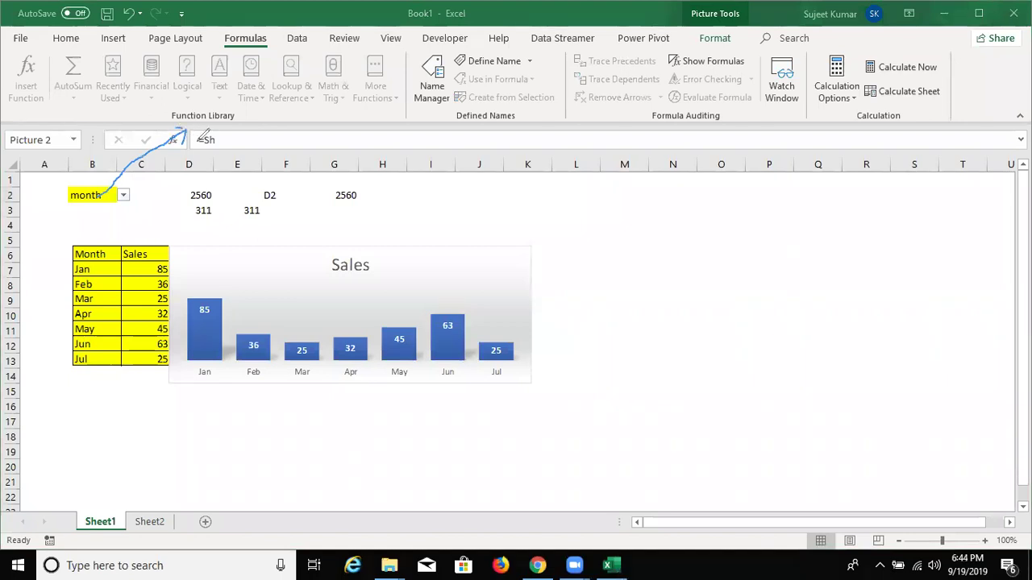
mouse_move(213, 131)
mouse_down()
mouse_move(212, 237)
mouse_move(226, 225)
mouse_up()
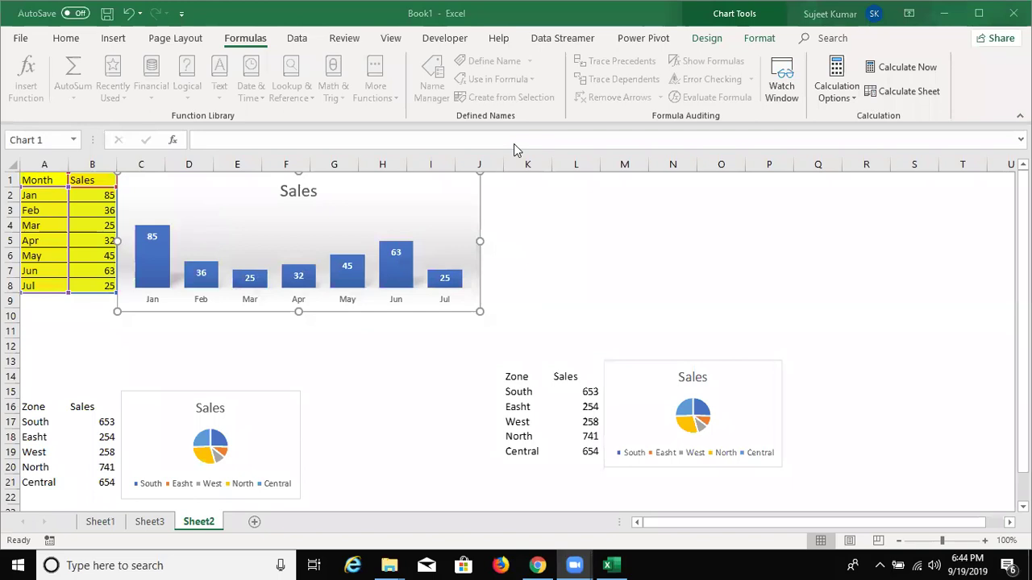
click(251, 520)
Make the rows much taller, widen column B to about 118 pixels, and enter 1 in A1
drag(8, 185, 33, 266)
drag(117, 167, 156, 173)
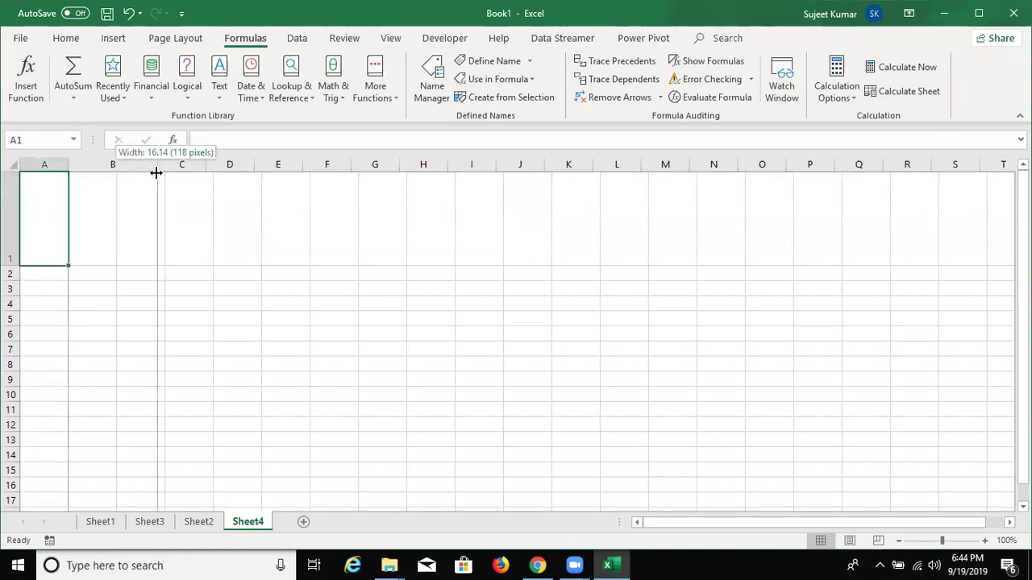
text(1)
key(Return)
drag(6, 281, 6, 341)
drag(15, 220, 7, 504)
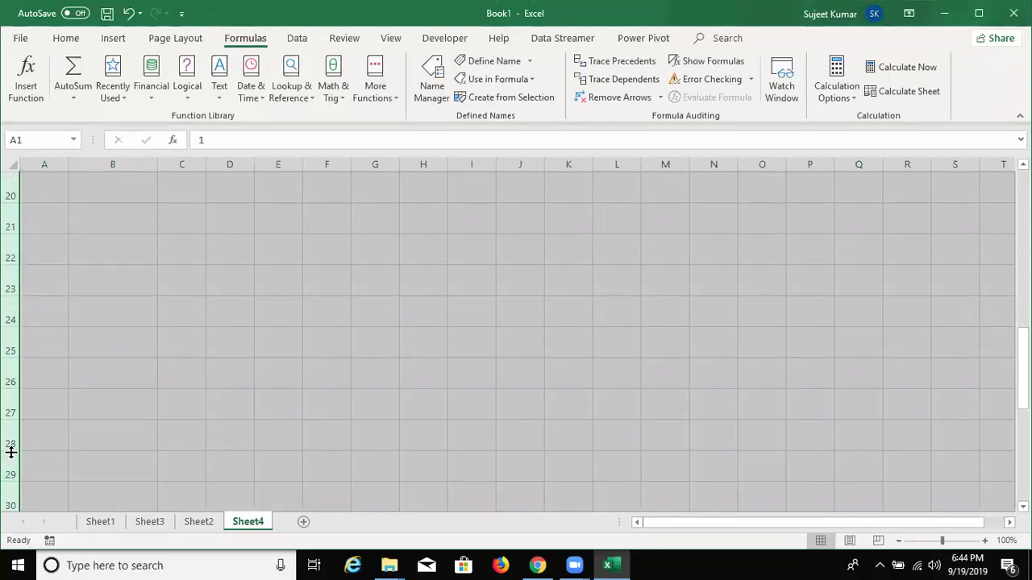
drag(11, 452, 12, 476)
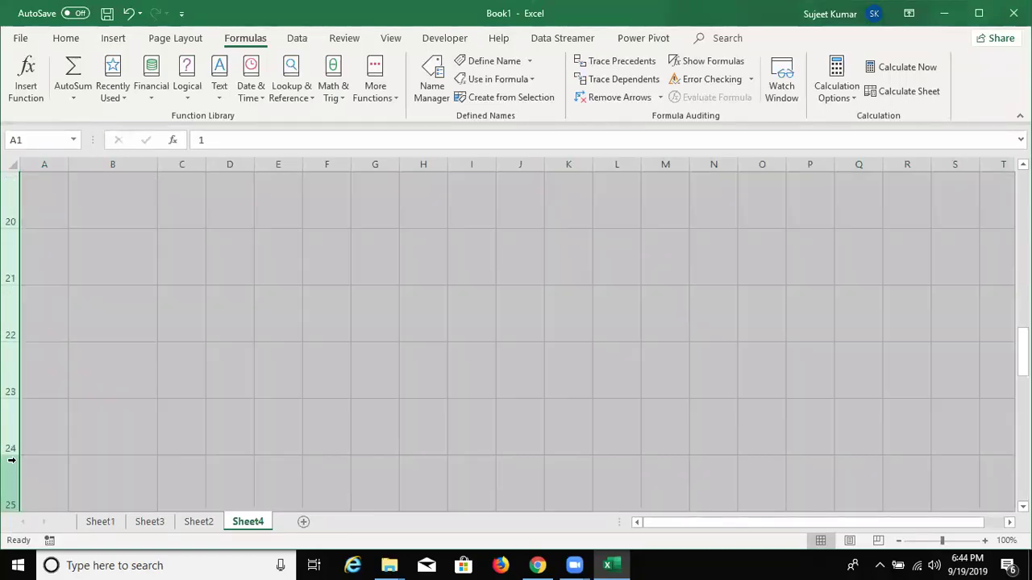
drag(11, 399, 13, 420)
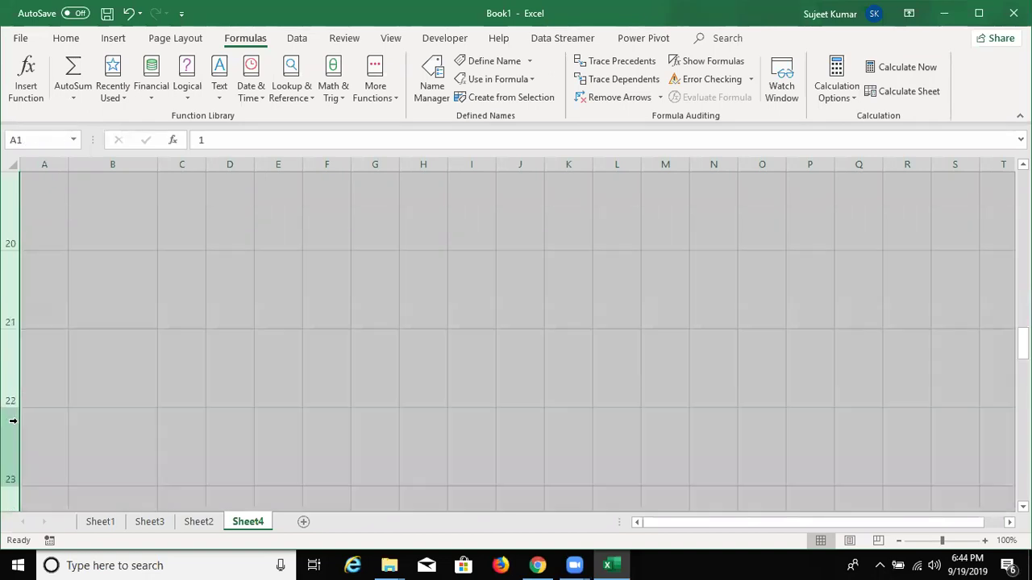
click(117, 188)
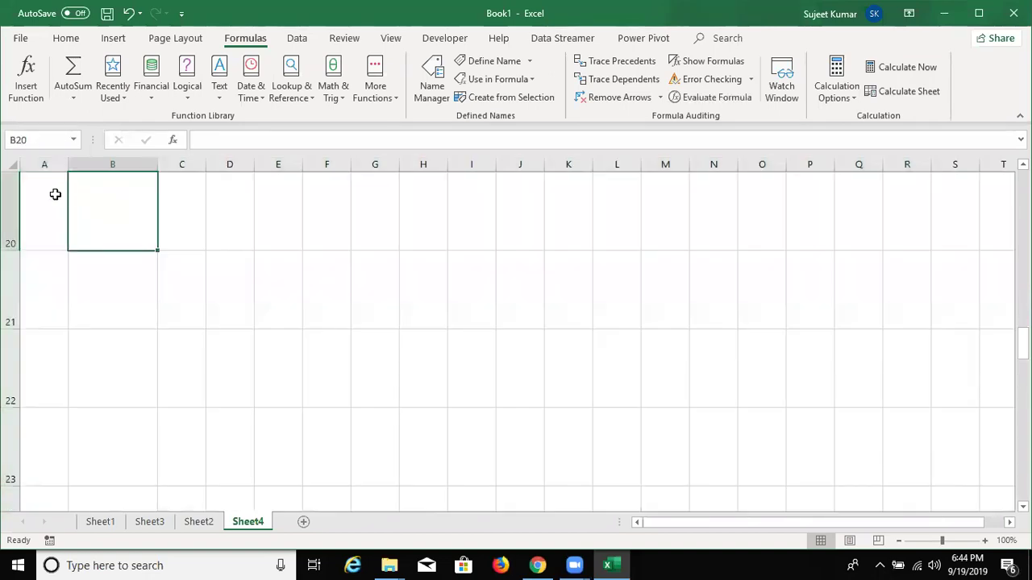
Type the numbers 1 through 5 down column A starting at A20
click(55, 194)
text(1)
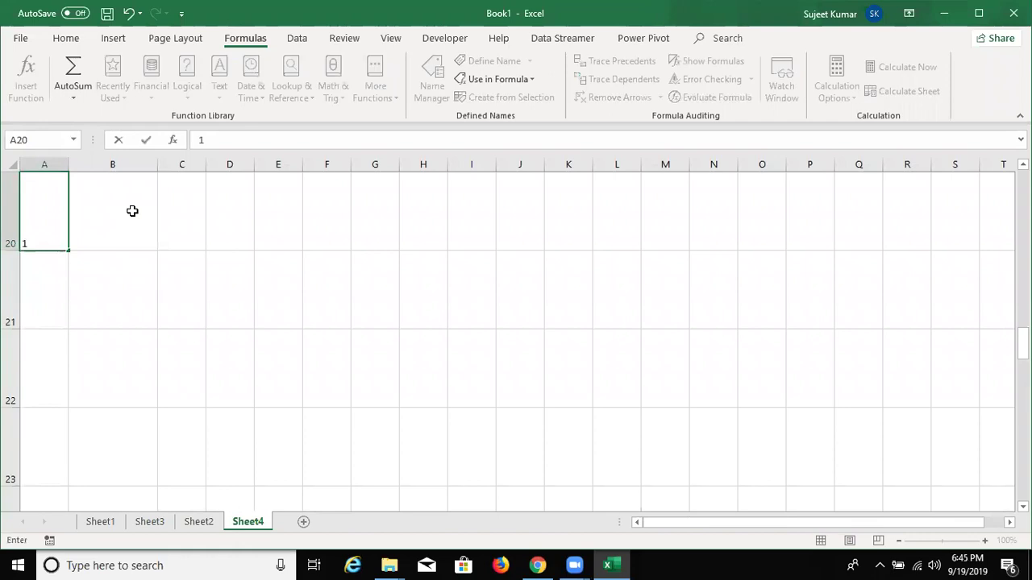
key(Return)
text(2)
key(Return)
text(3 4)
key(Return)
text(5)
key(Return)
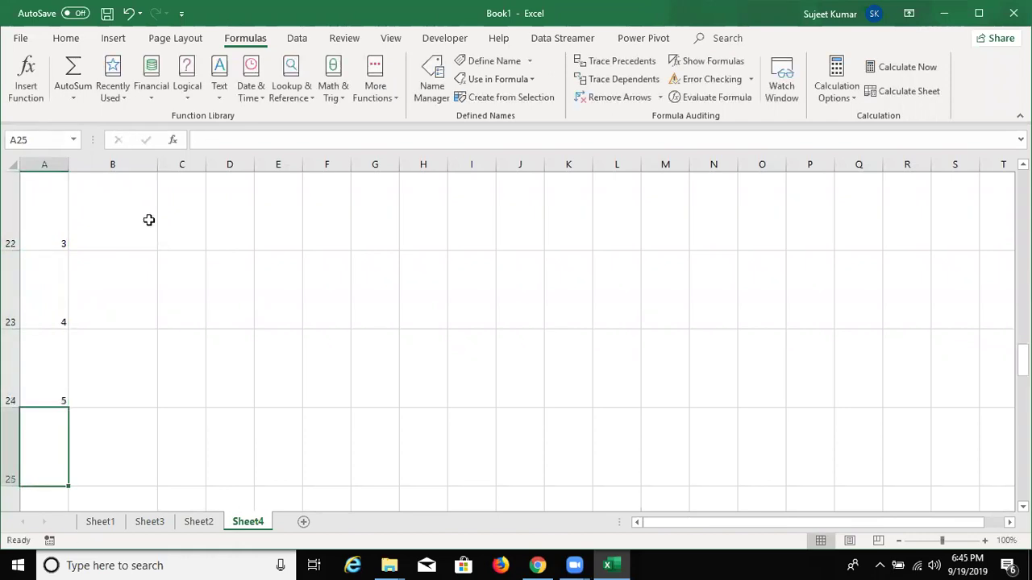
Return to the top and fill A2 to A5 with 2, 3, 4 and 5
click(119, 247)
scroll(130, 275, up, 4)
scroll(130, 275, up, 3)
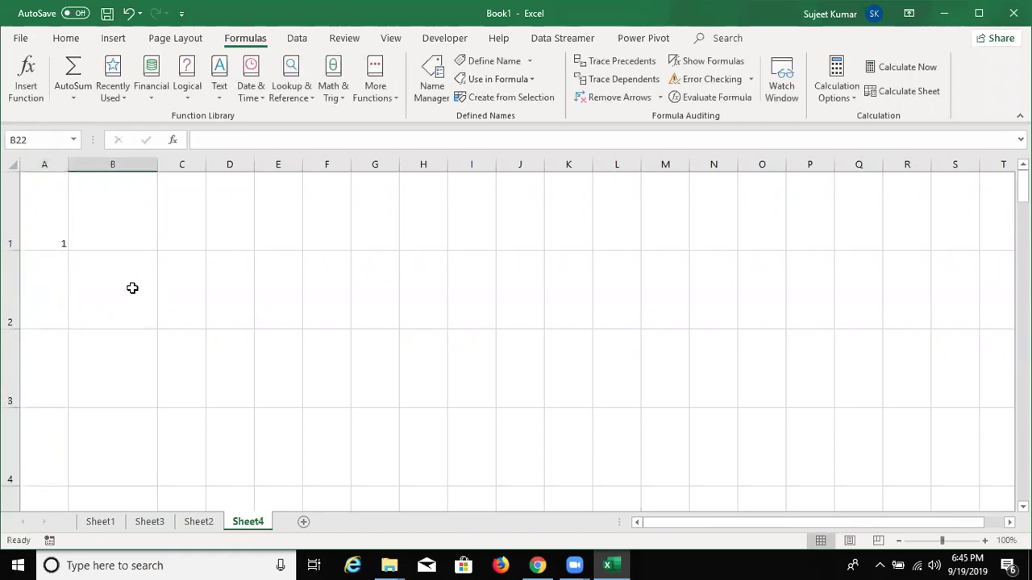
scroll(212, 497, down, 3)
scroll(212, 496, up, 3)
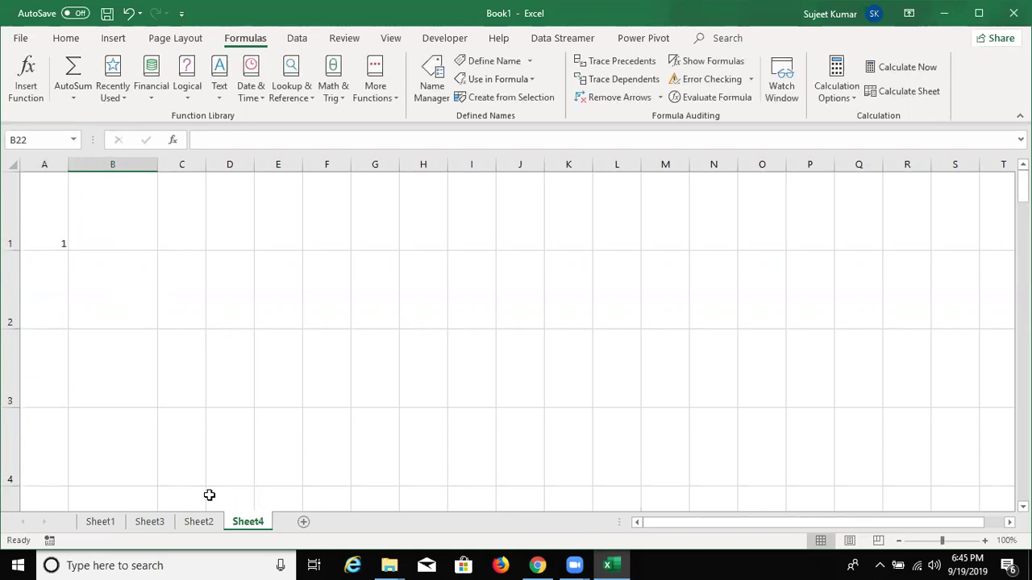
click(94, 247)
key(Left)
key(Down)
key(Down)
key(Down)
key(Down)
key(Up)
key(Up)
key(Up)
key(Up)
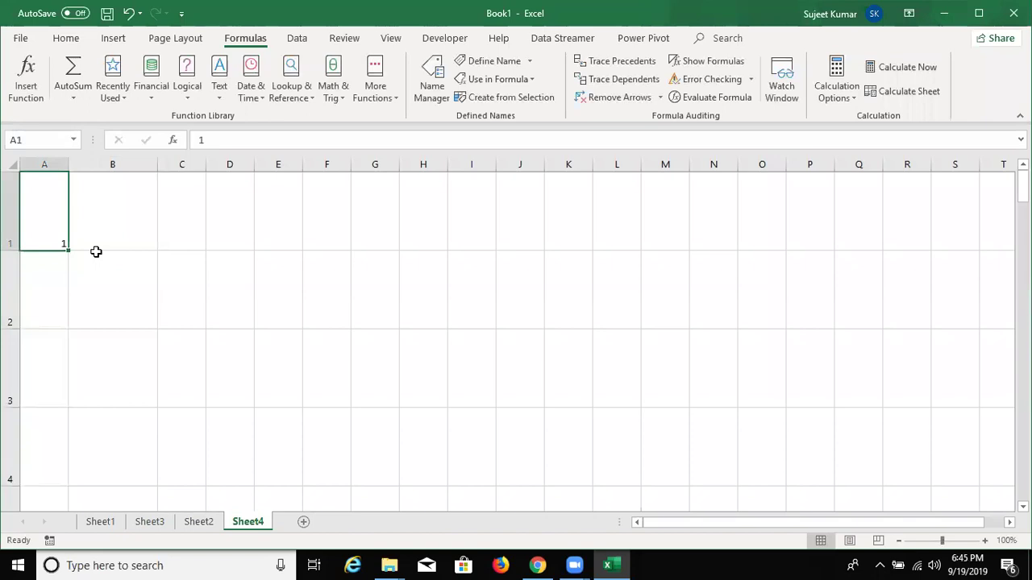
key(Down)
text(2)
key(Return)
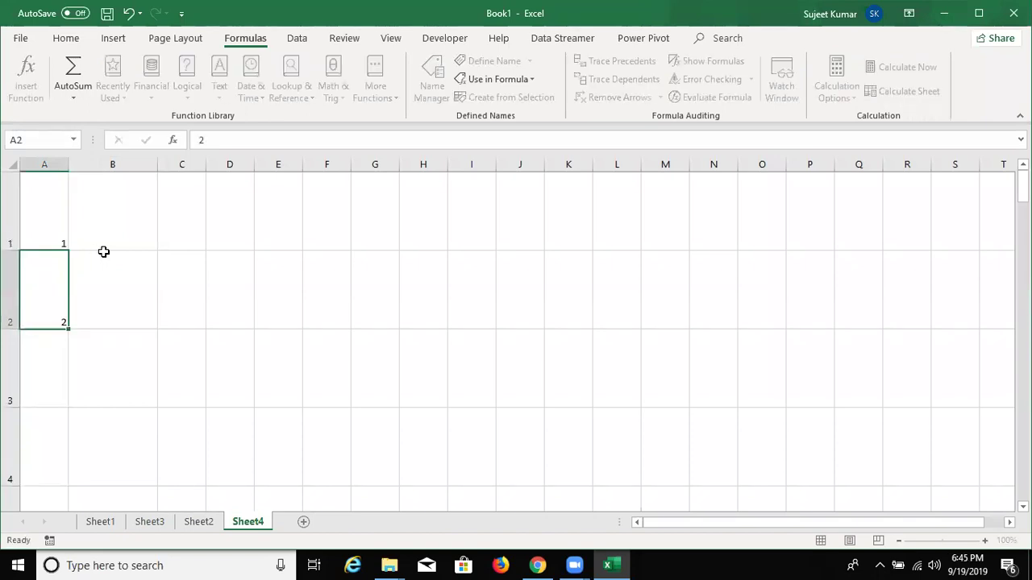
text(3)
key(Return)
text(4 5)
key(ctrl+Return)
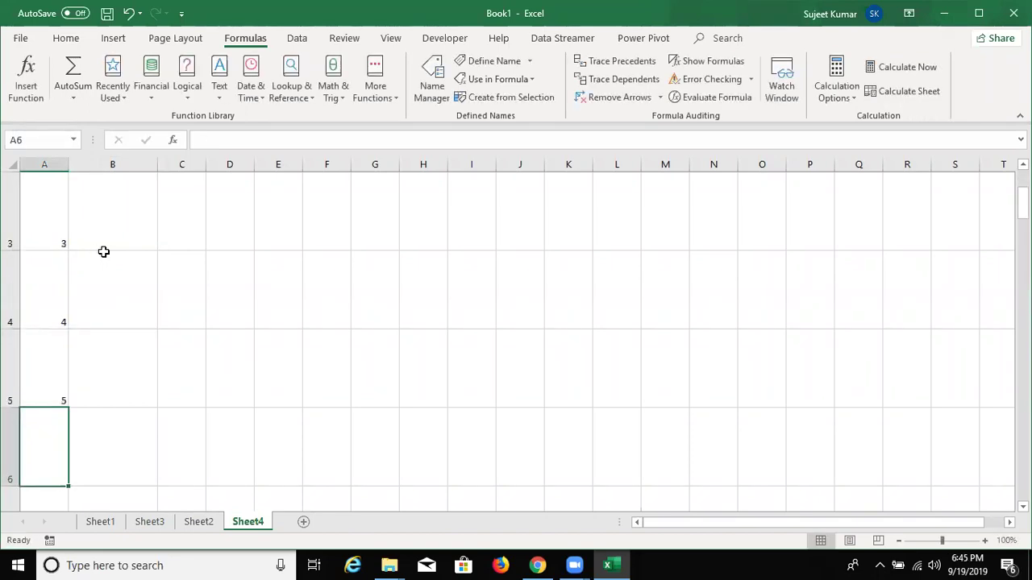
key(Up)
key(Up)
key(Up)
key(Up)
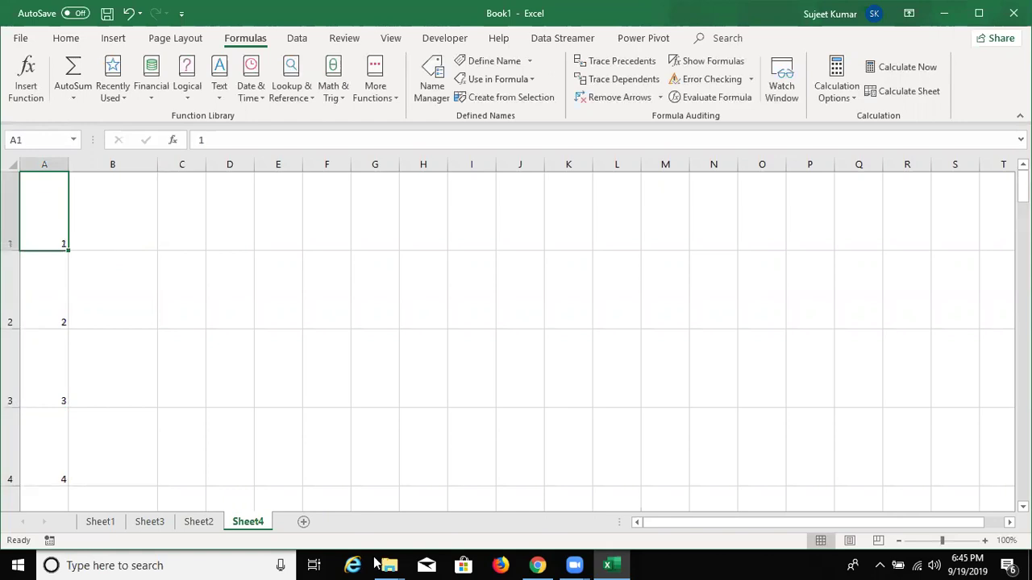
Open google.com in a new Chrome tab and search for 'kumar'
click(538, 565)
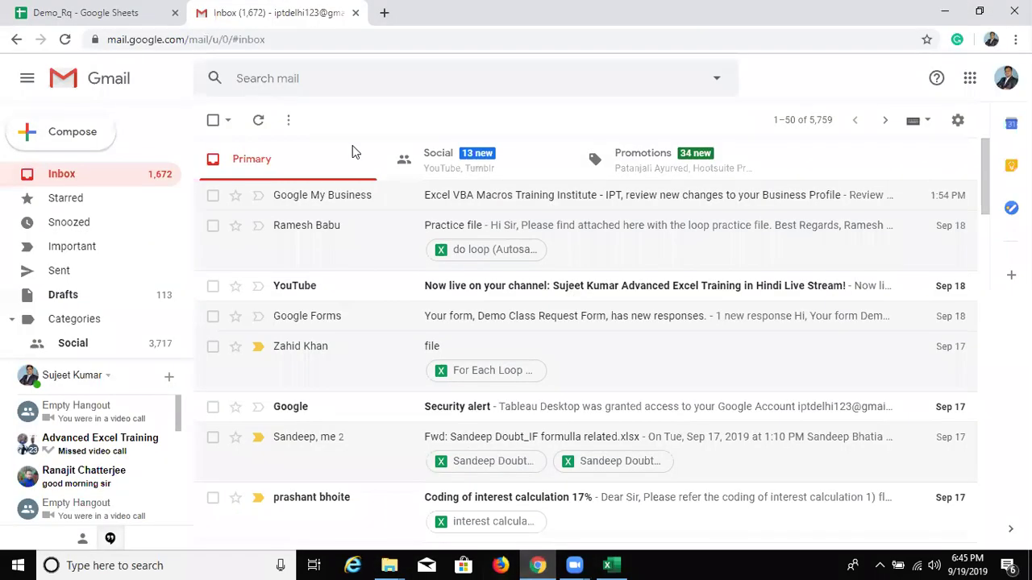
click(383, 13)
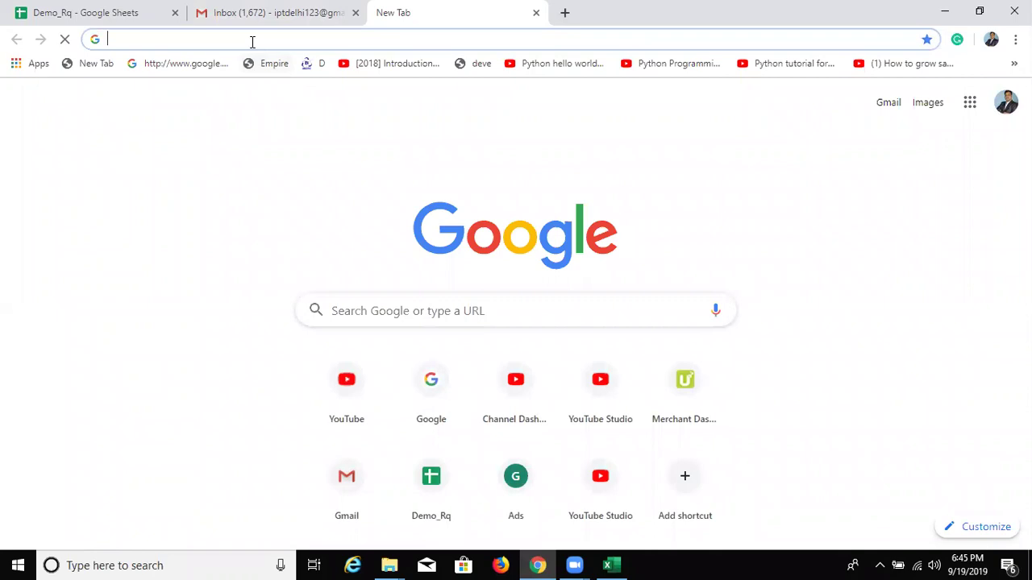
text(goo)
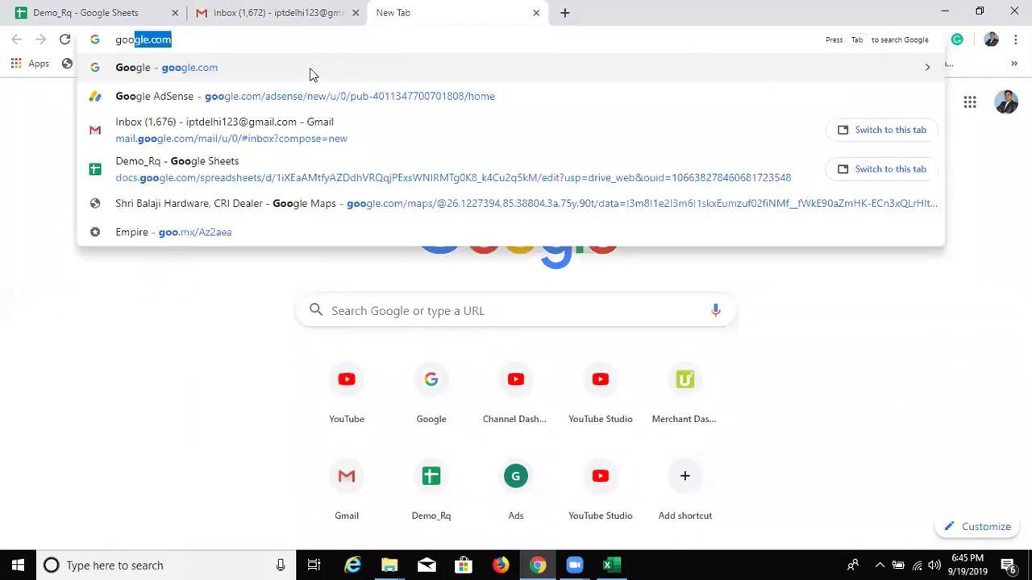
click(314, 75)
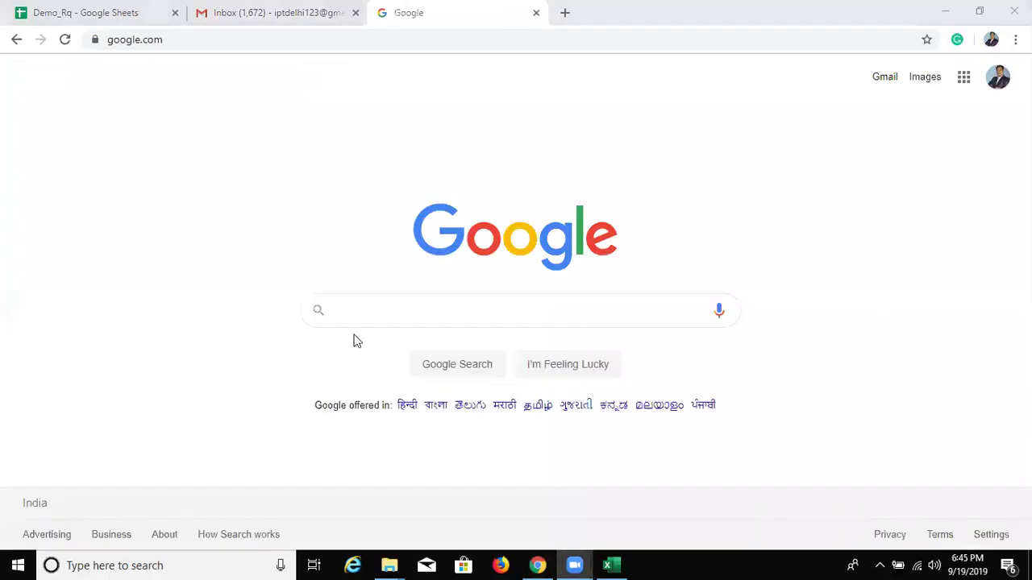
click(338, 312)
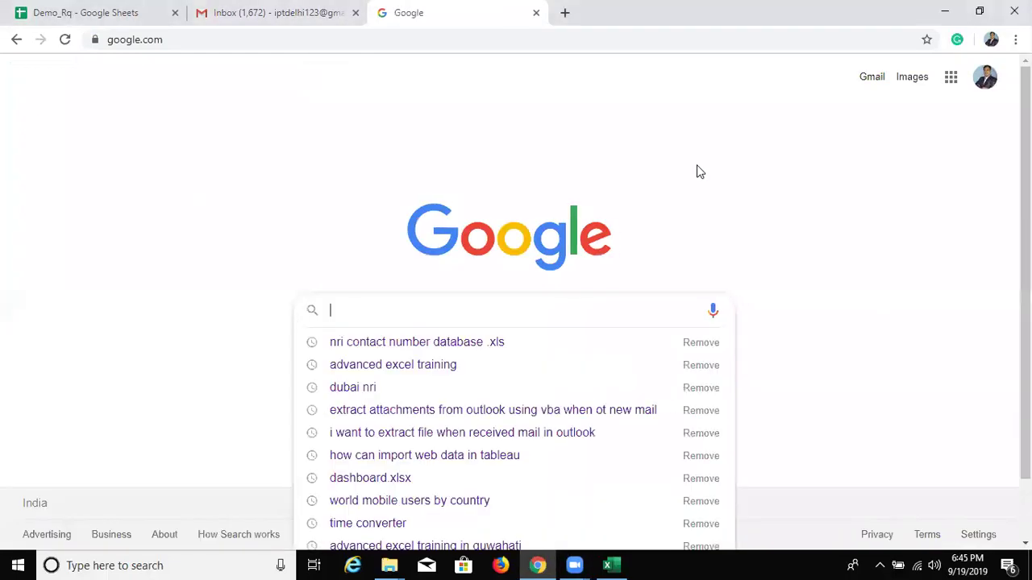
click(367, 307)
text(kumar)
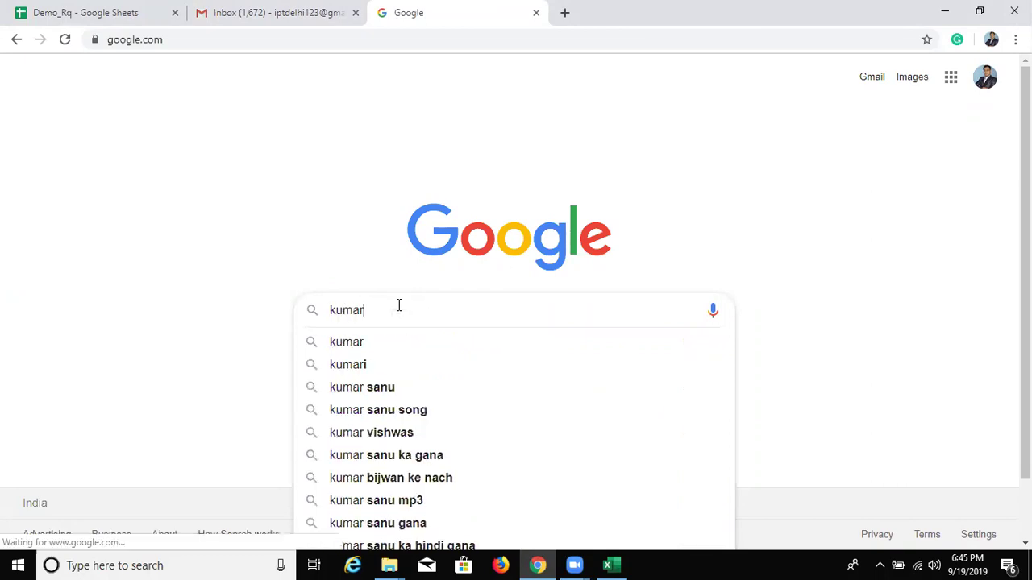
key(Return)
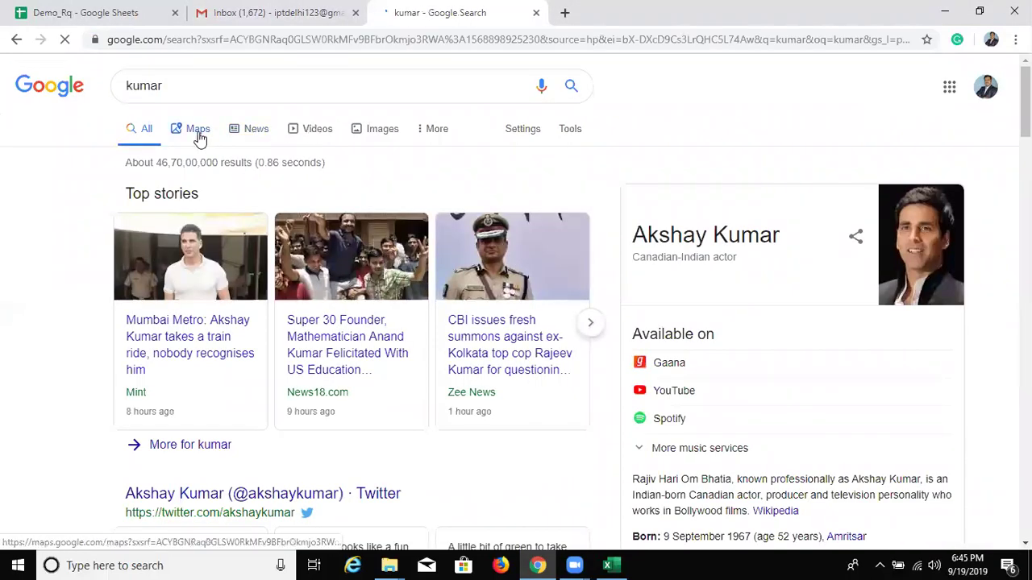
Switch to image results and copy the first 'kumar' photo
click(374, 128)
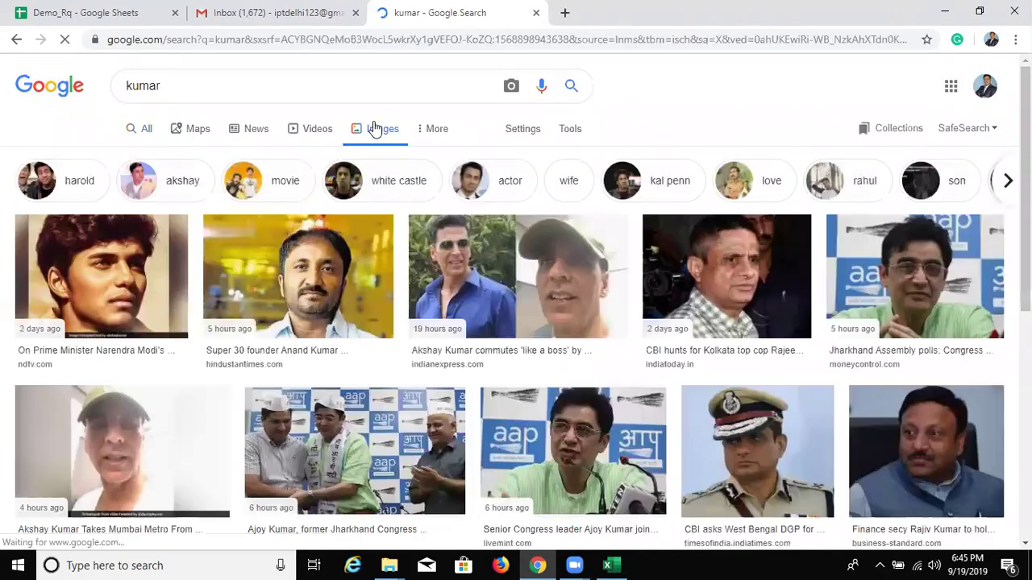
scroll(742, 387, down, 4)
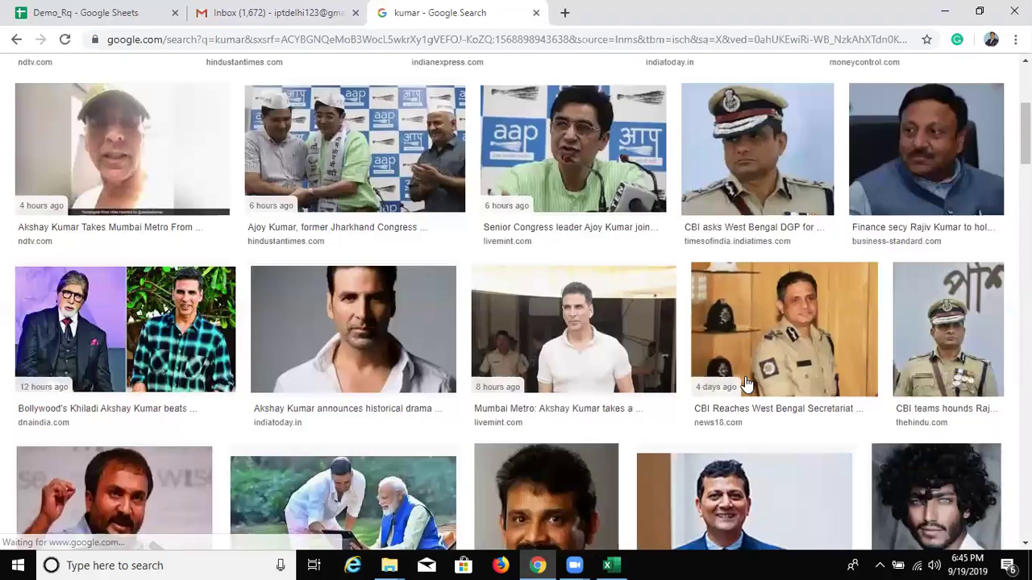
scroll(734, 379, up, 2)
scroll(123, 306, up, 2)
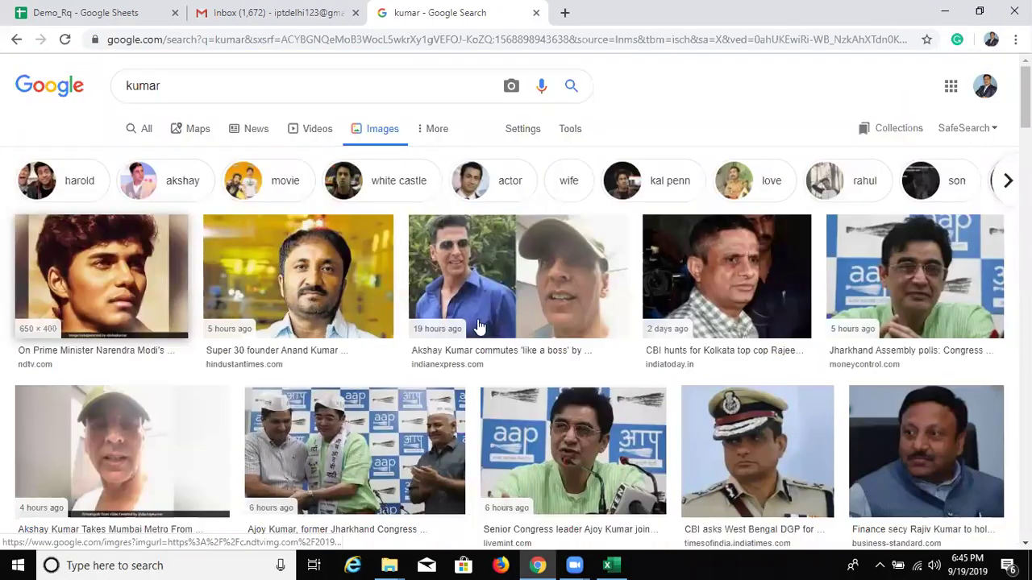
right_click(95, 312)
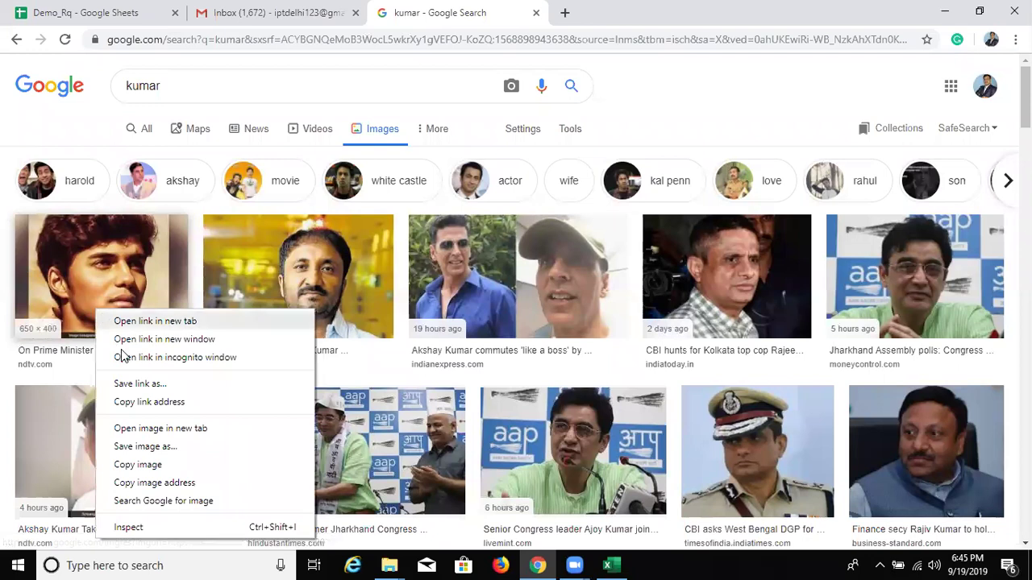
click(147, 467)
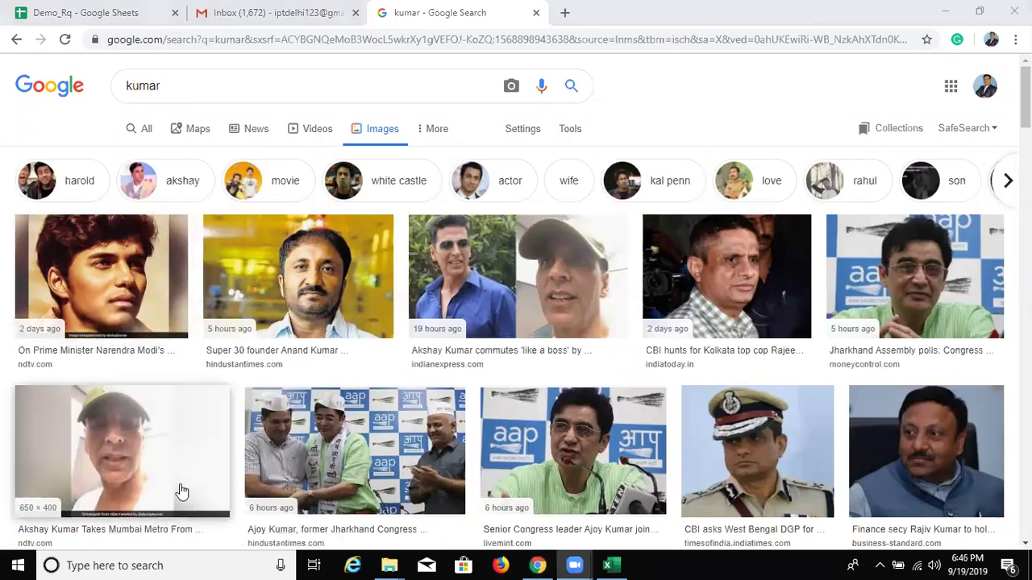
Try pasting the copied photo into cell B1 on Sheet4
click(608, 565)
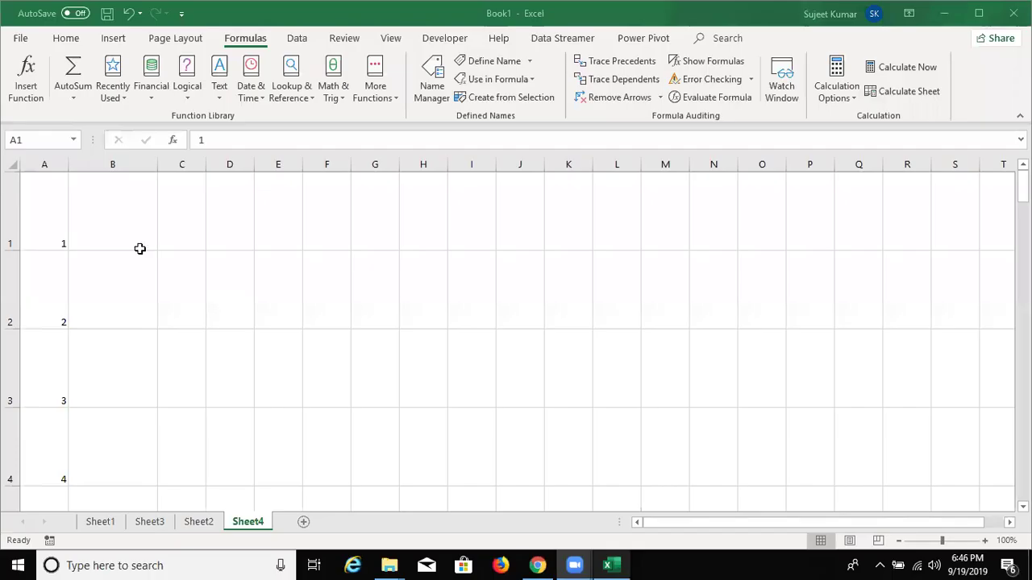
click(129, 229)
key(ctrl+v)
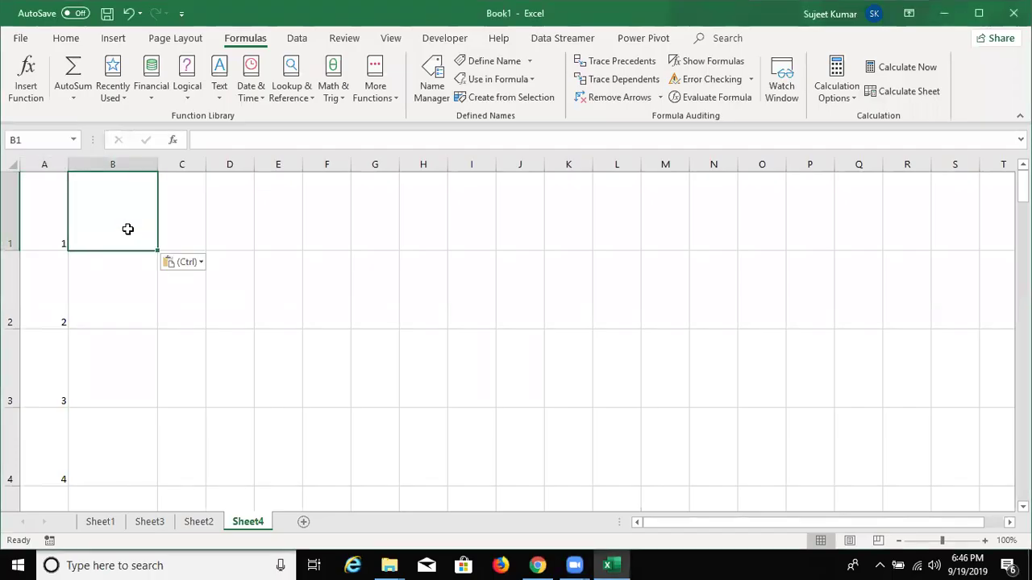
click(145, 266)
click(137, 236)
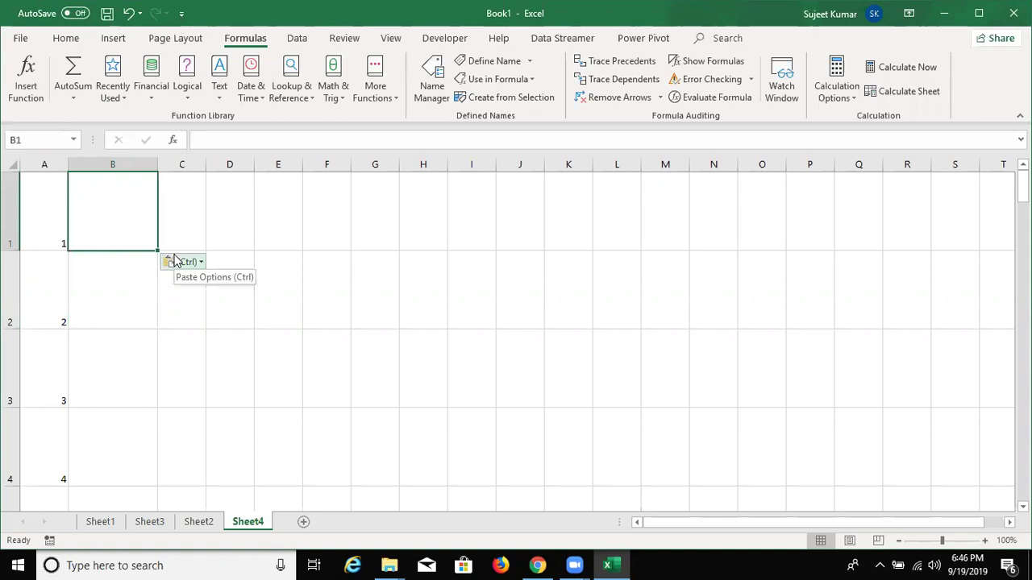
key(Escape)
Paste the photo into Paint, then paste it from there onto Sheet4
key(super)
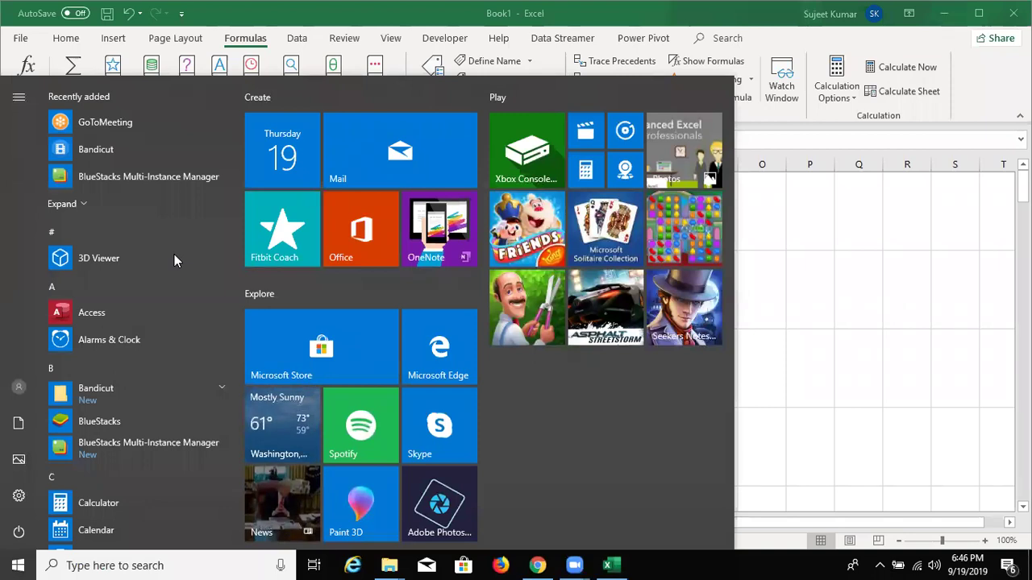
text(pai)
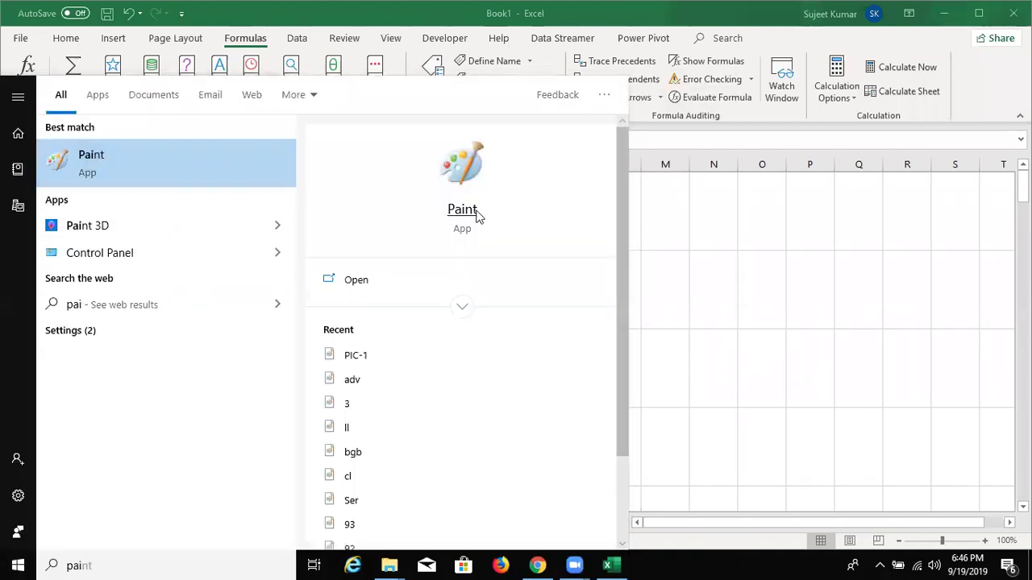
click(475, 216)
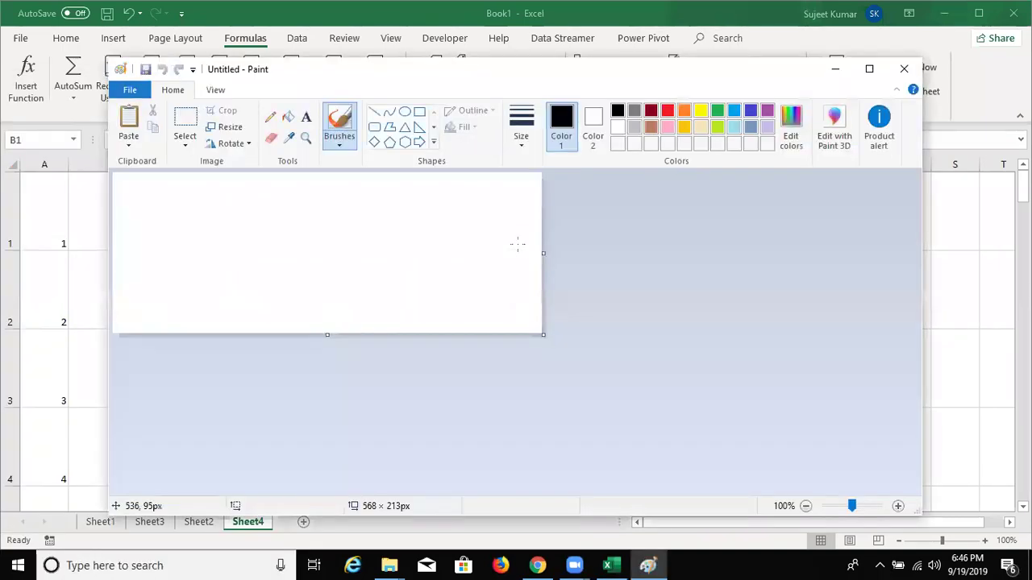
key(ctrl+v)
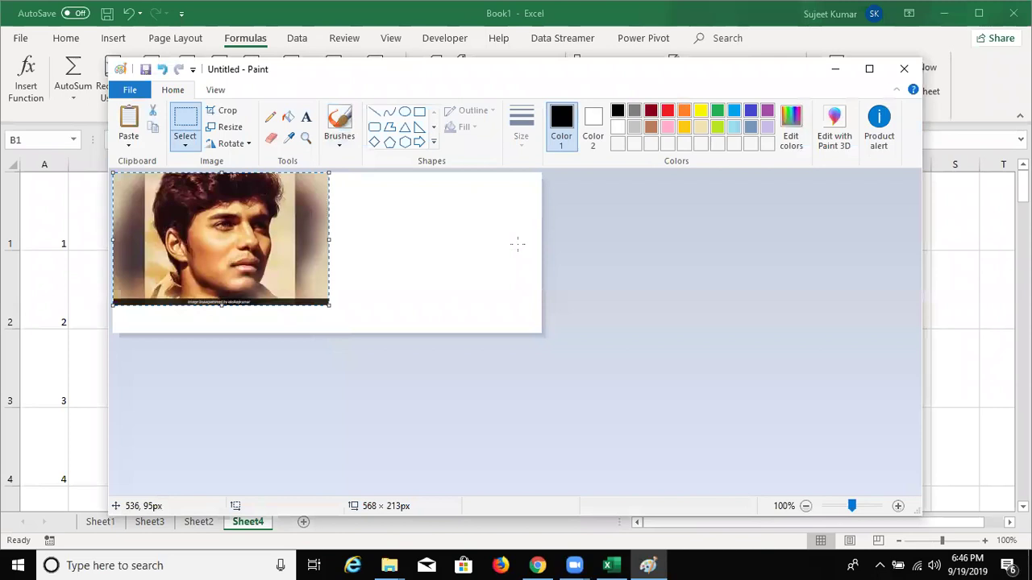
key(alt+Tab)
key(ctrl+v)
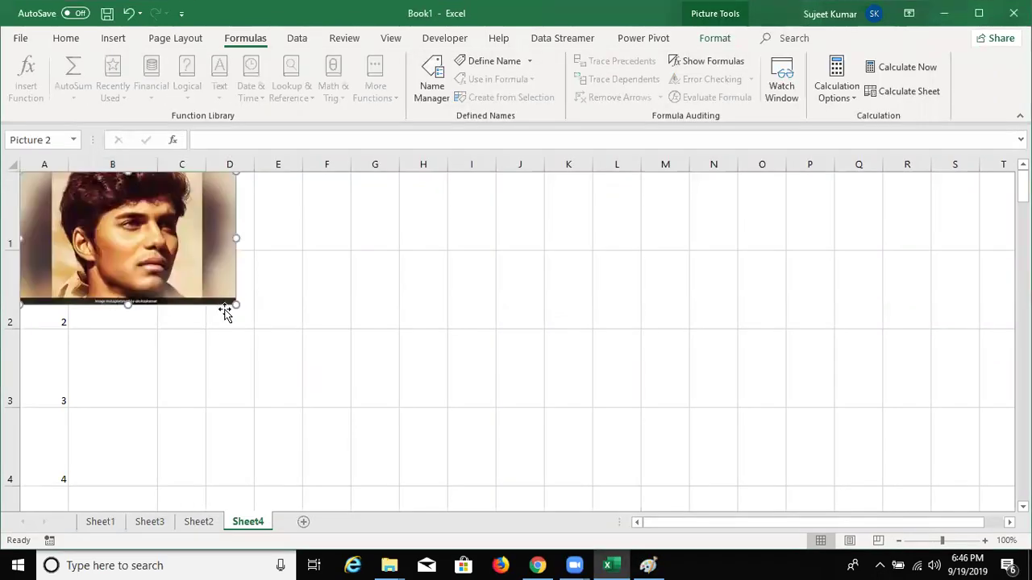
Shrink the photo to a thumbnail and move it into cell B1
mouse_move(236, 305)
mouse_down()
mouse_move(78, 207)
mouse_move(116, 198)
mouse_move(137, 225)
mouse_up()
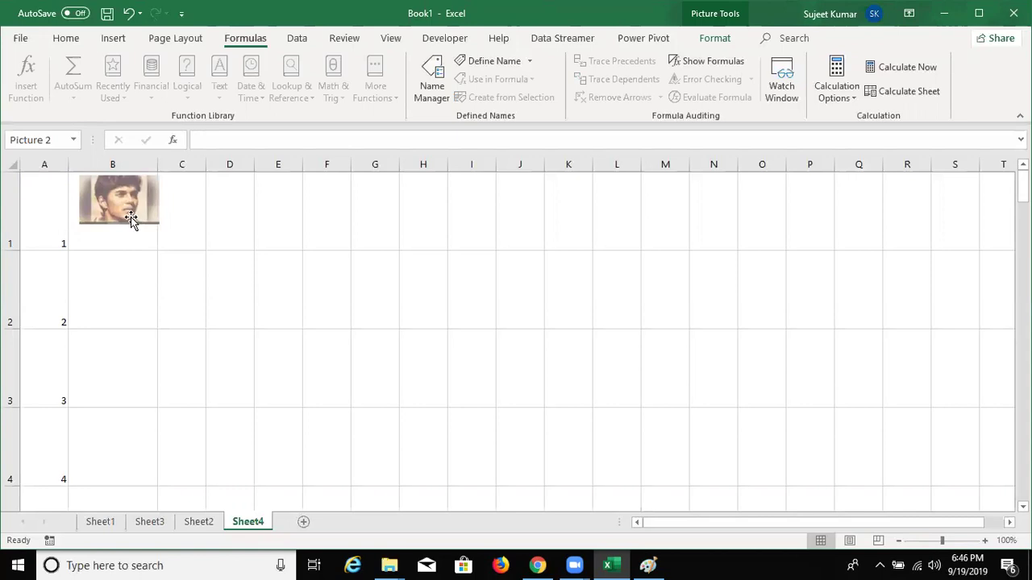
drag(130, 217, 124, 229)
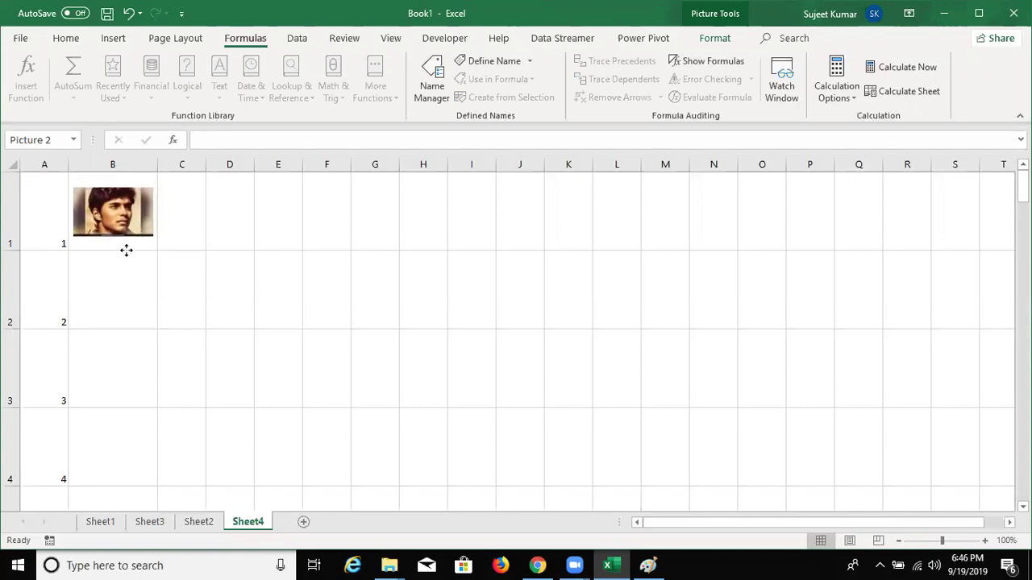
click(113, 288)
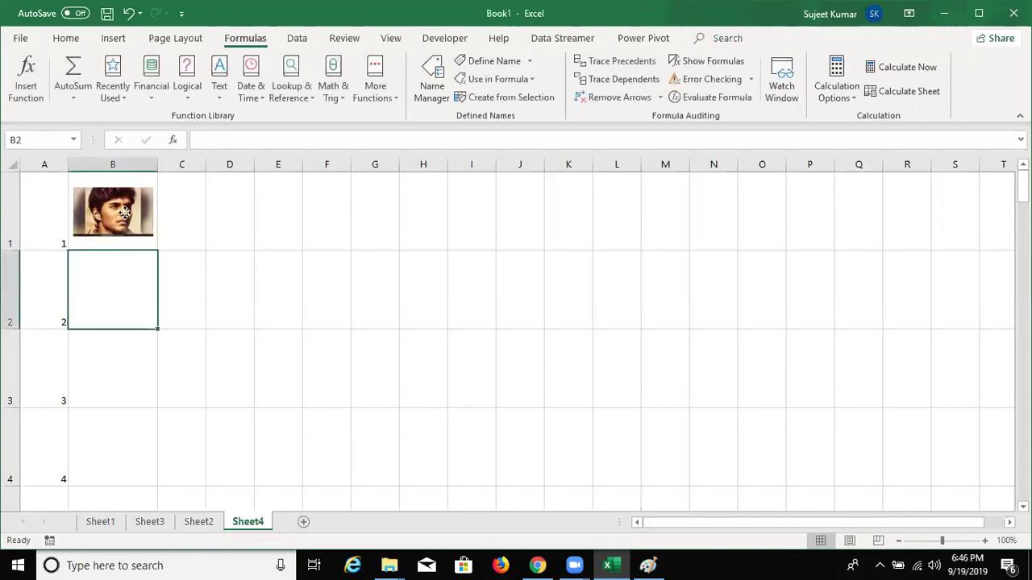
Stretch the photo's edges to match B1's top, bottom, left and right borders
click(115, 187)
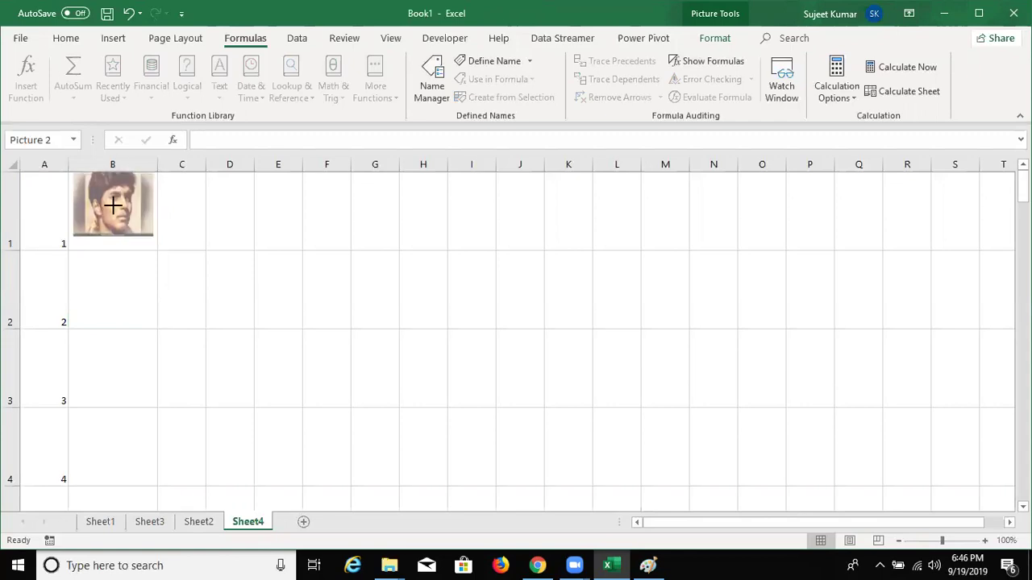
drag(116, 176, 115, 171)
drag(113, 237, 113, 247)
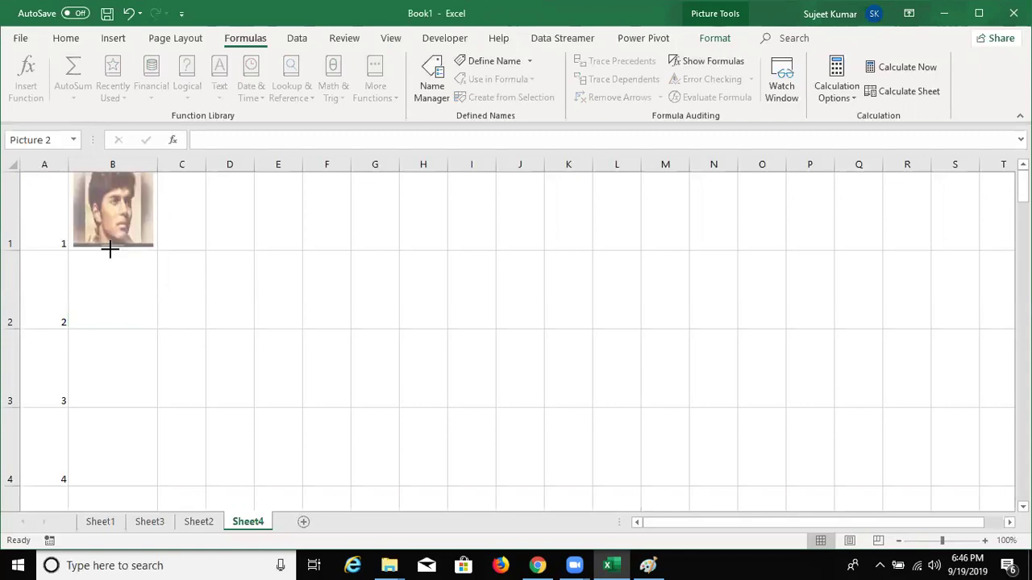
drag(73, 207, 67, 207)
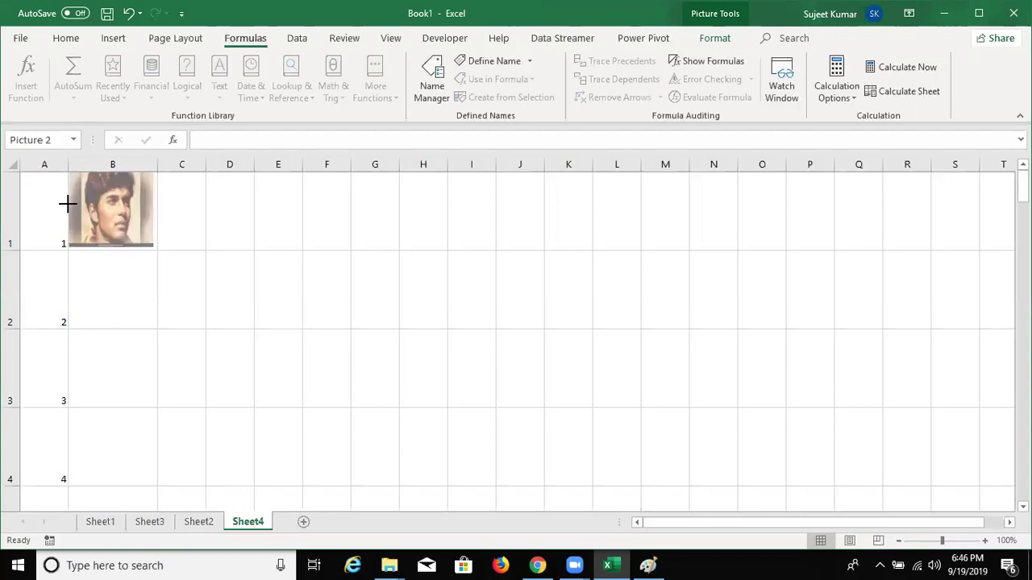
drag(153, 211, 157, 212)
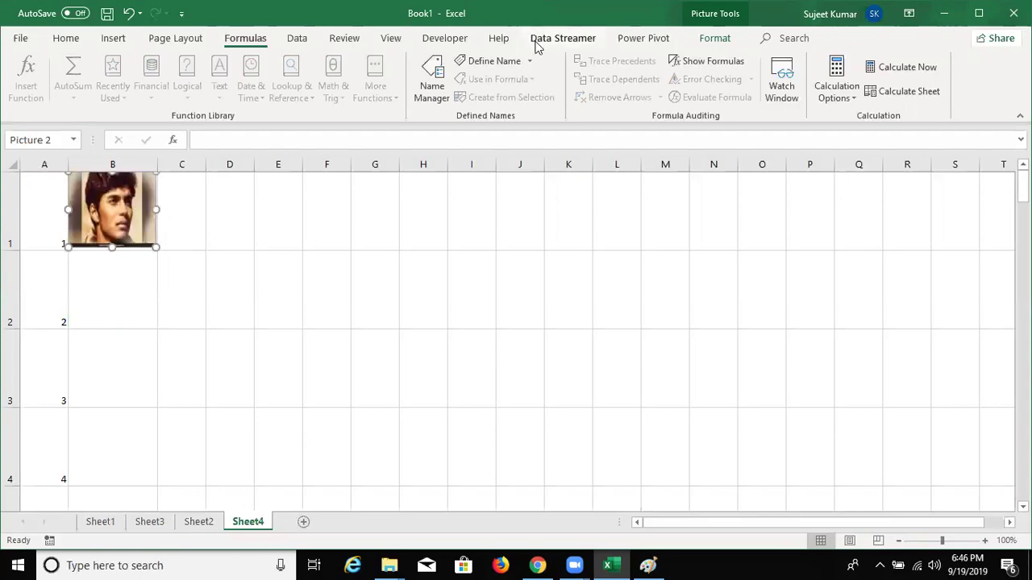
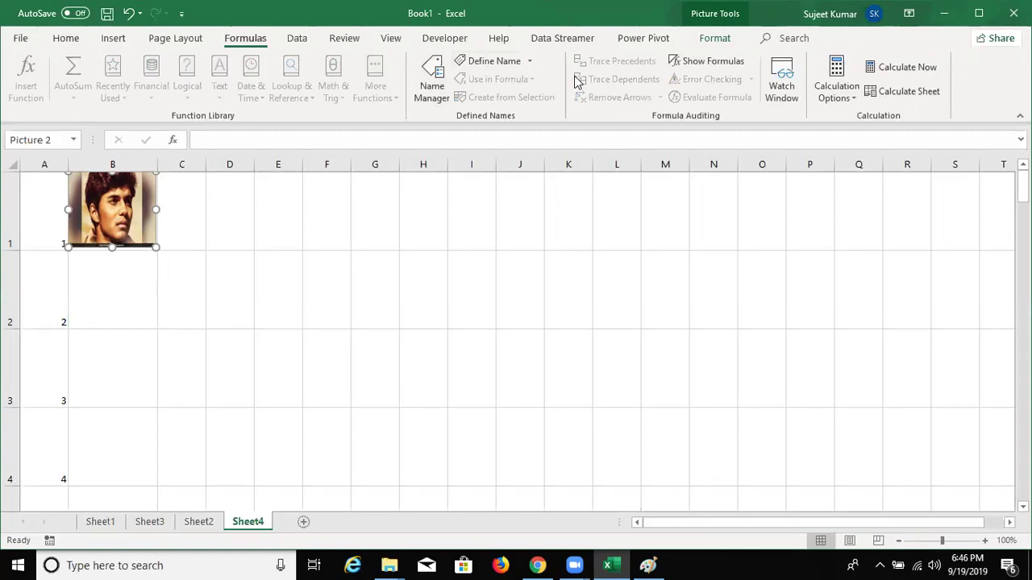
Bring up the Picture Tools Format options for the photo in cell B1 of Sheet4
click(711, 41)
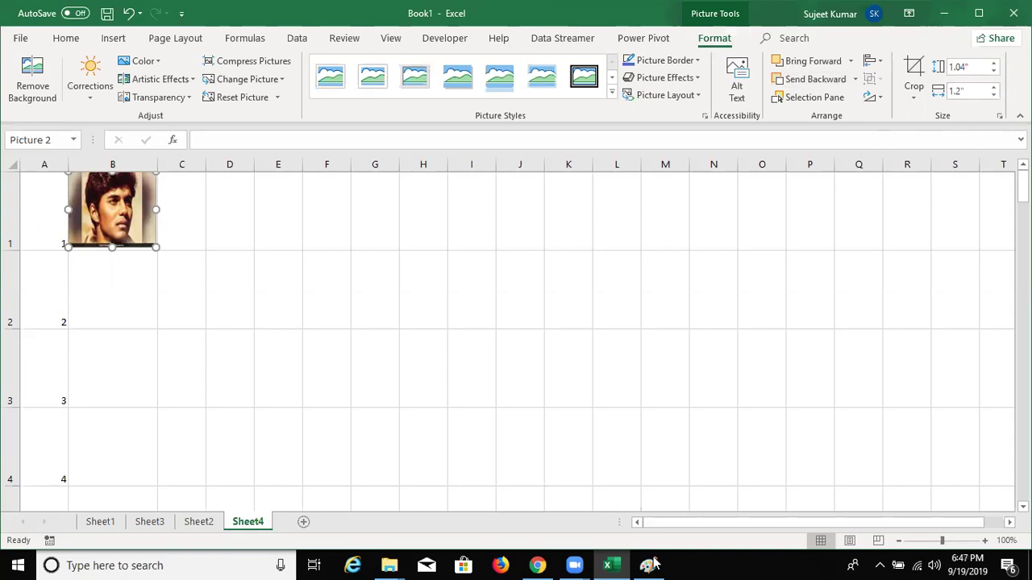
Copy the white-shirt man's photo from the kumar image results in Chrome
click(538, 565)
scroll(407, 318, down, 3)
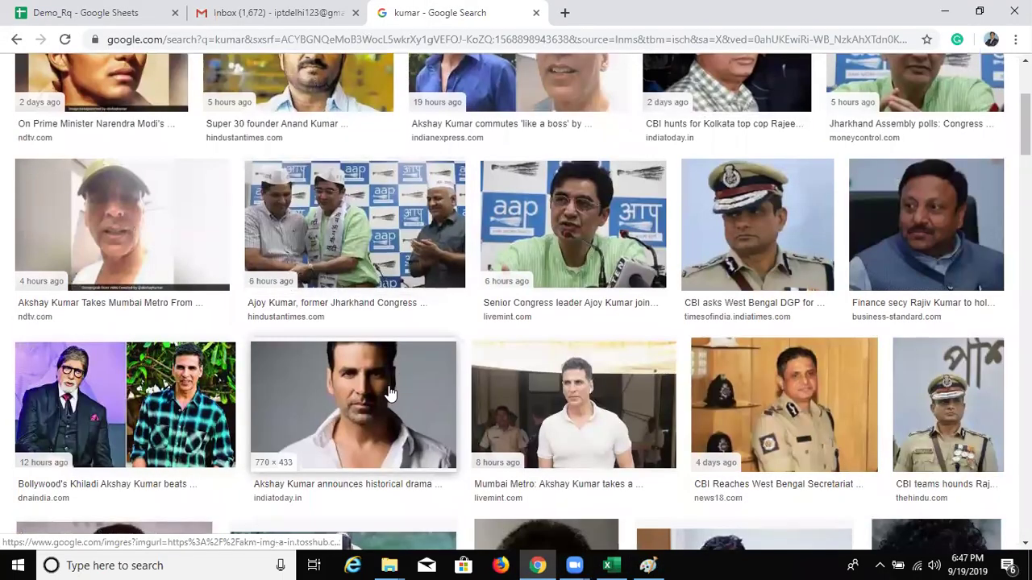
scroll(379, 379, down, 1)
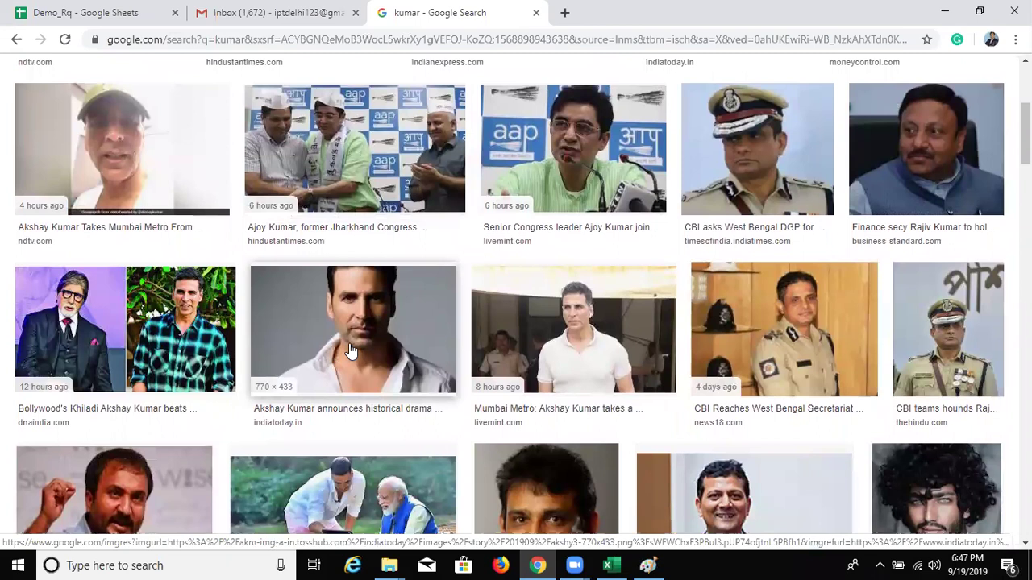
right_click(352, 351)
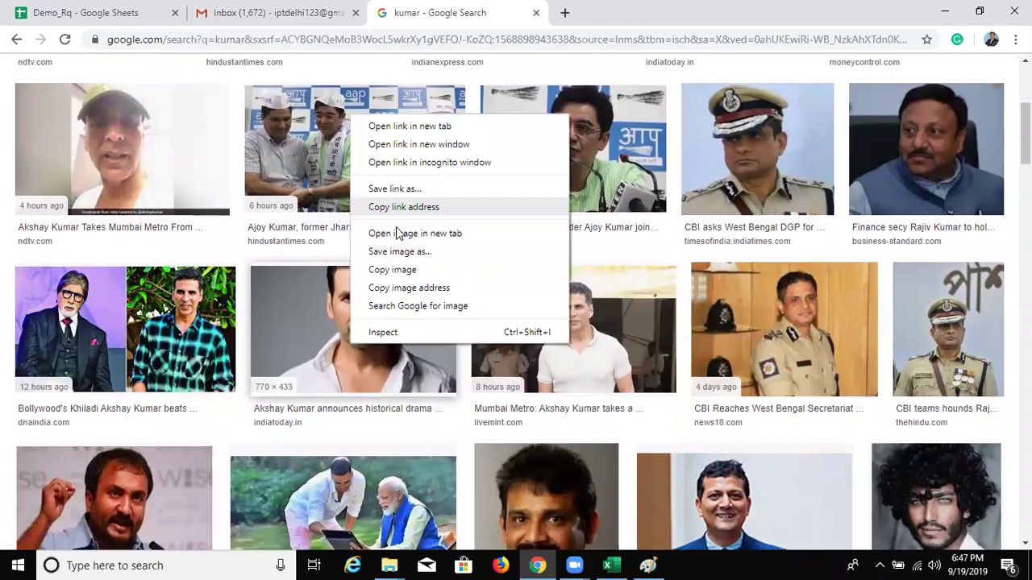
click(395, 273)
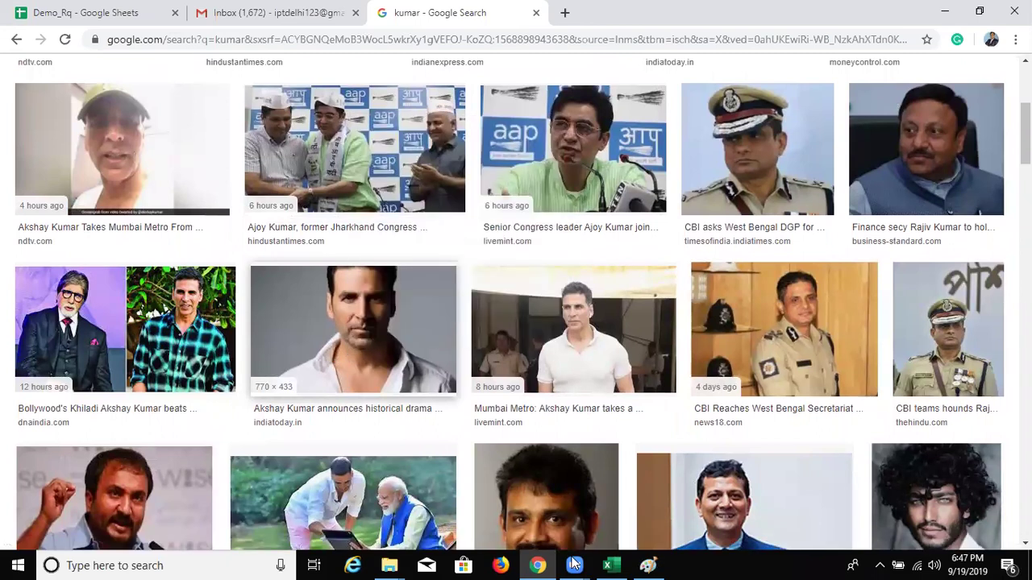
Paste the white-shirt photo into Paint and switch back to the Excel workbook
click(647, 565)
key(ctrl+v)
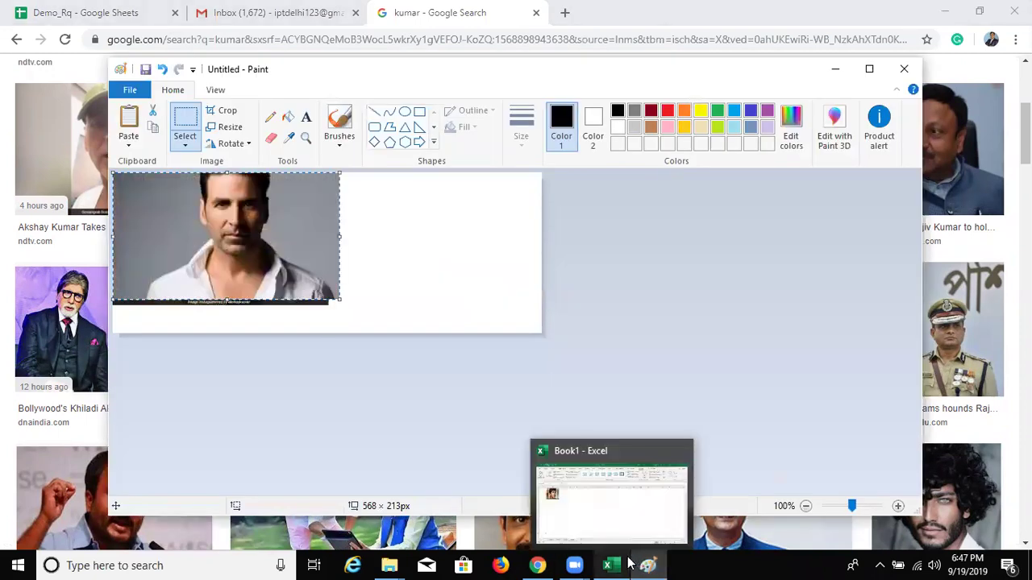
click(536, 565)
key(alt+Tab)
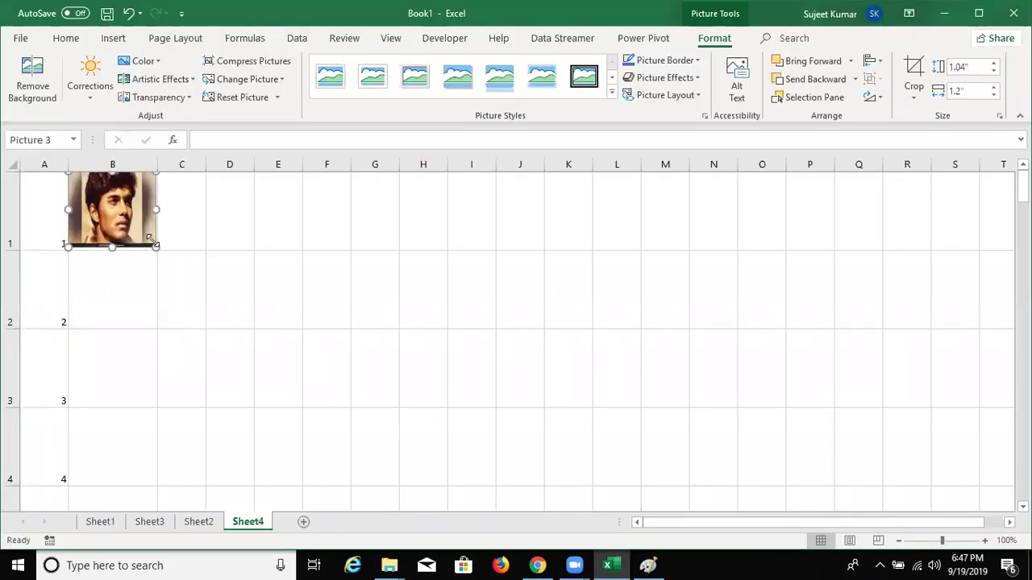
Paste the white-shirt photo into Sheet4, set its height to 1.04" and narrow it to 1.18" wide
key(ctrl+v)
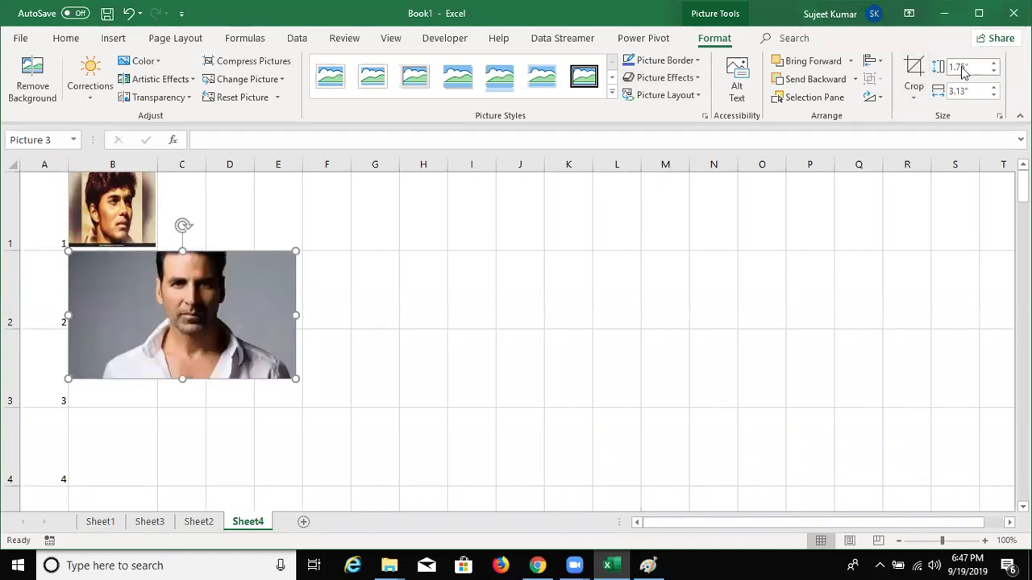
drag(950, 68, 981, 74)
text(1.04)
key(Return)
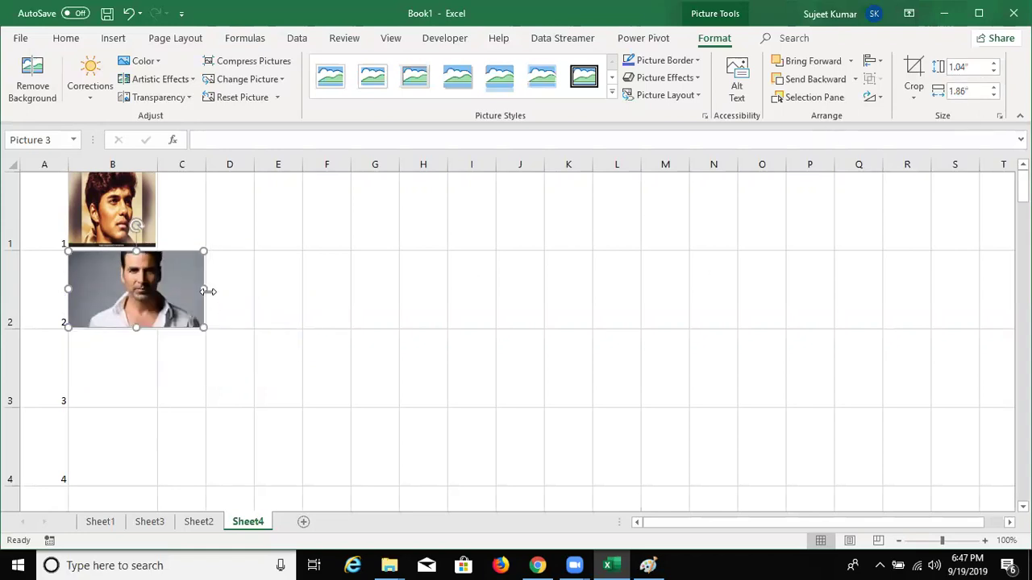
drag(206, 289, 152, 288)
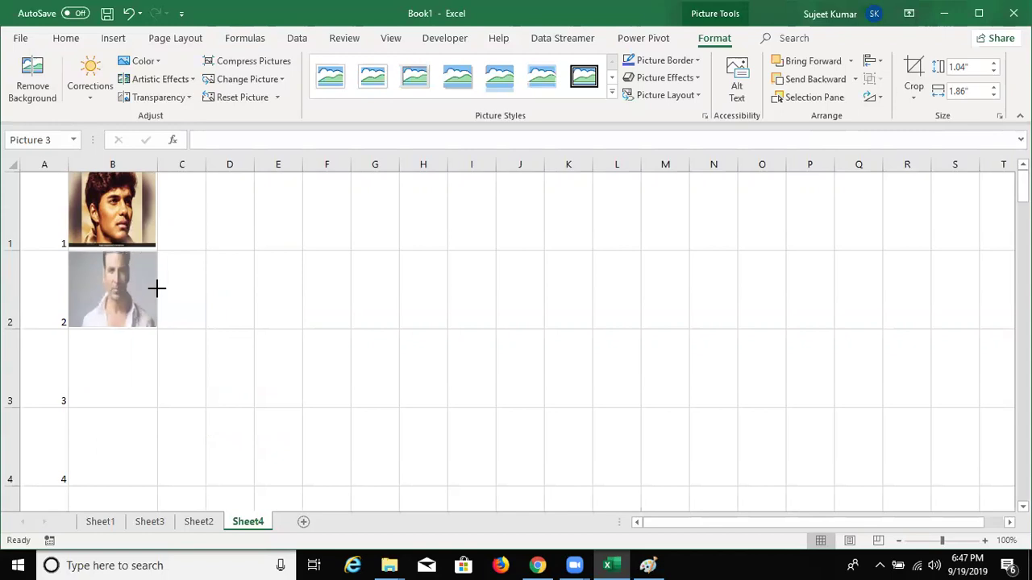
drag(153, 289, 154, 289)
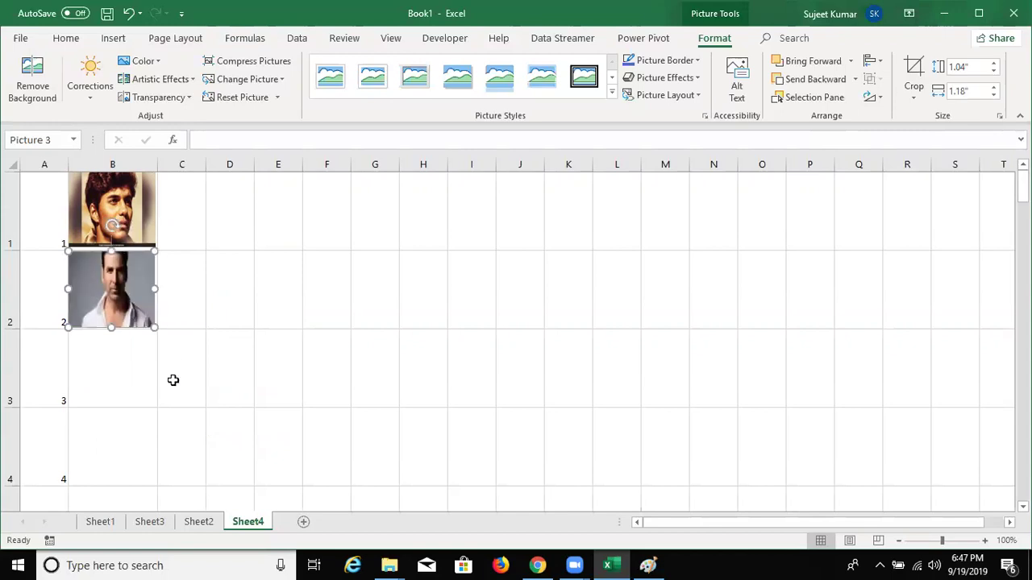
click(134, 379)
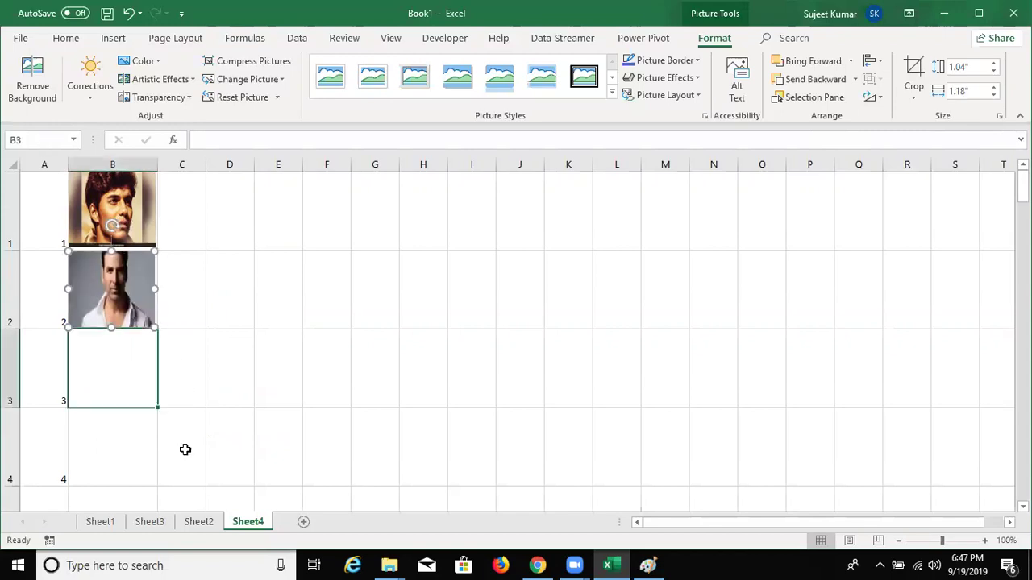
Scroll further down the kumar image results and copy the cream-blazer man's photo
key(alt+Tab)
scroll(532, 362, down, 2)
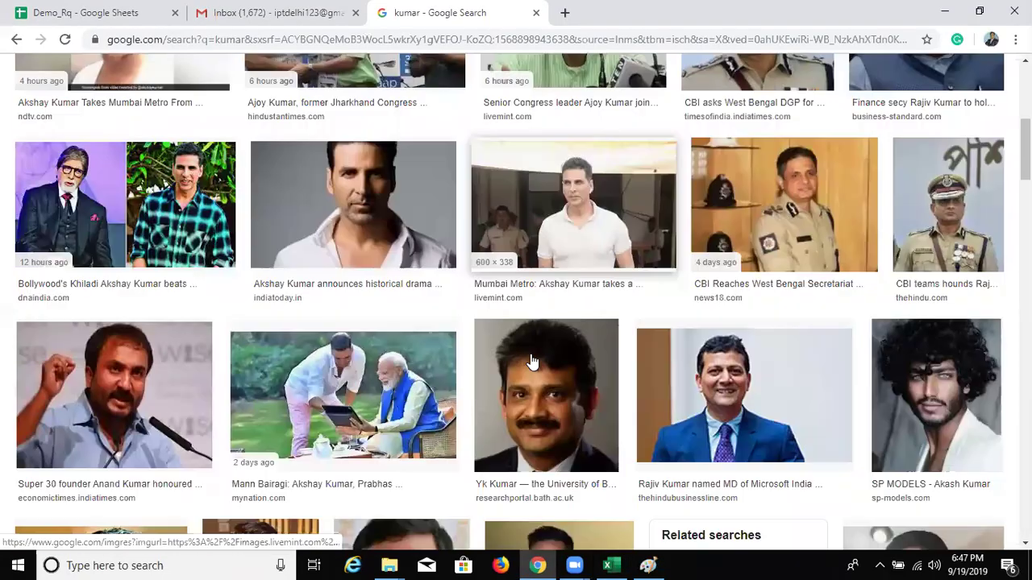
scroll(986, 346, down, 1)
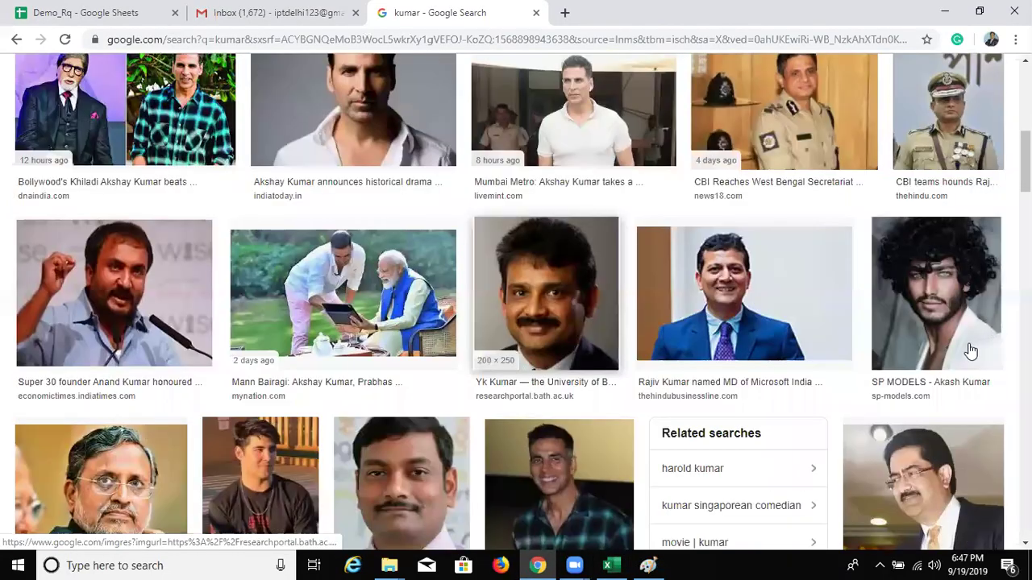
scroll(971, 352, down, 2)
scroll(935, 363, down, 2)
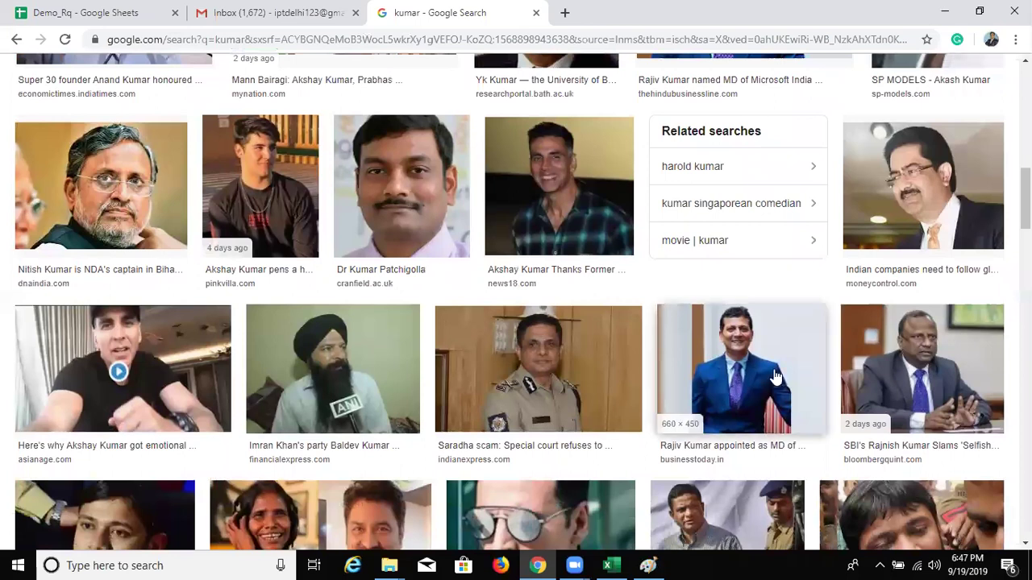
scroll(416, 410, down, 1)
scroll(417, 406, down, 1)
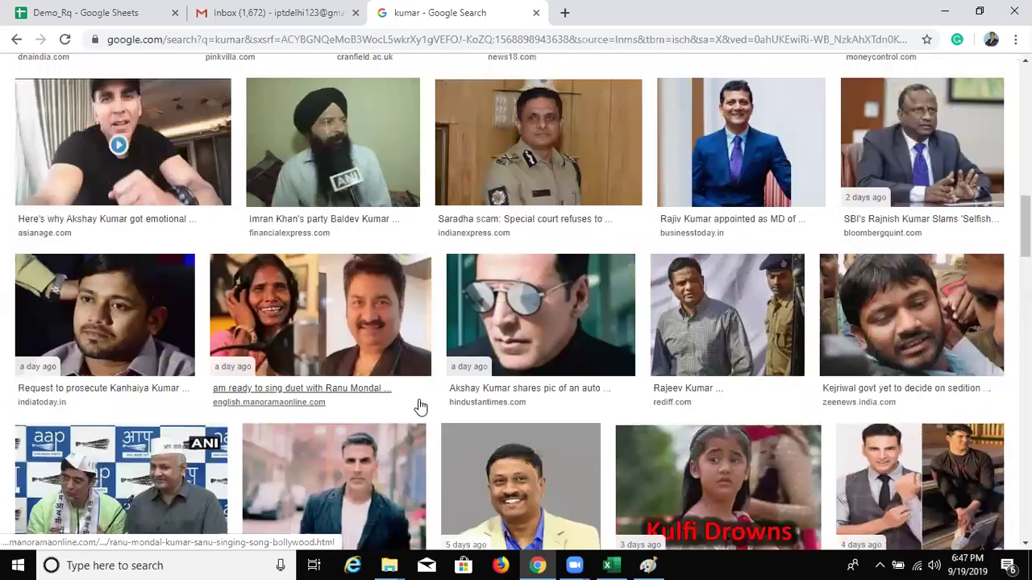
scroll(419, 397, down, 2)
scroll(510, 304, down, 1)
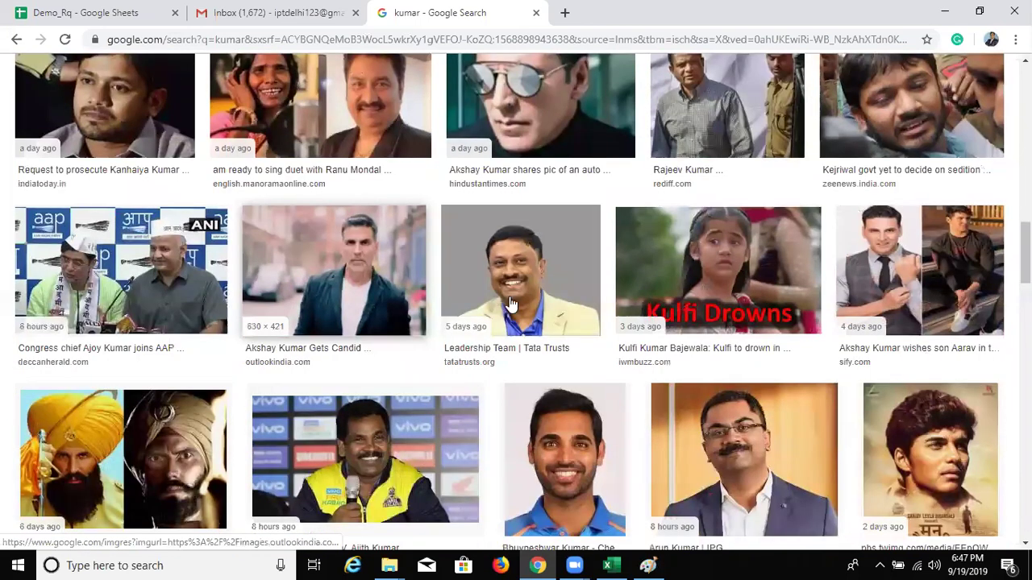
right_click(521, 295)
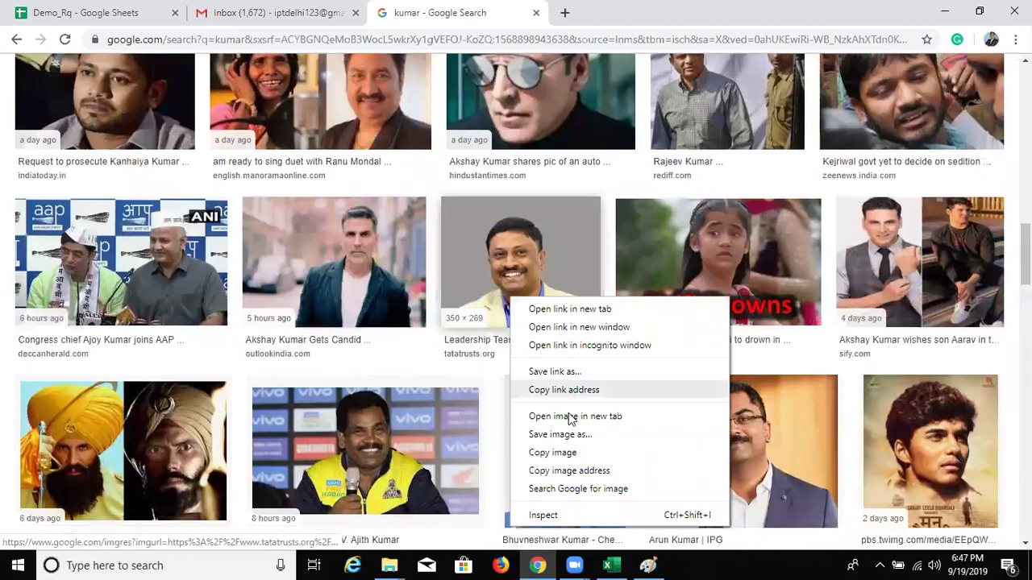
click(562, 453)
Paste the cream-blazer photo into Paint and switch back to the Excel workbook
click(641, 564)
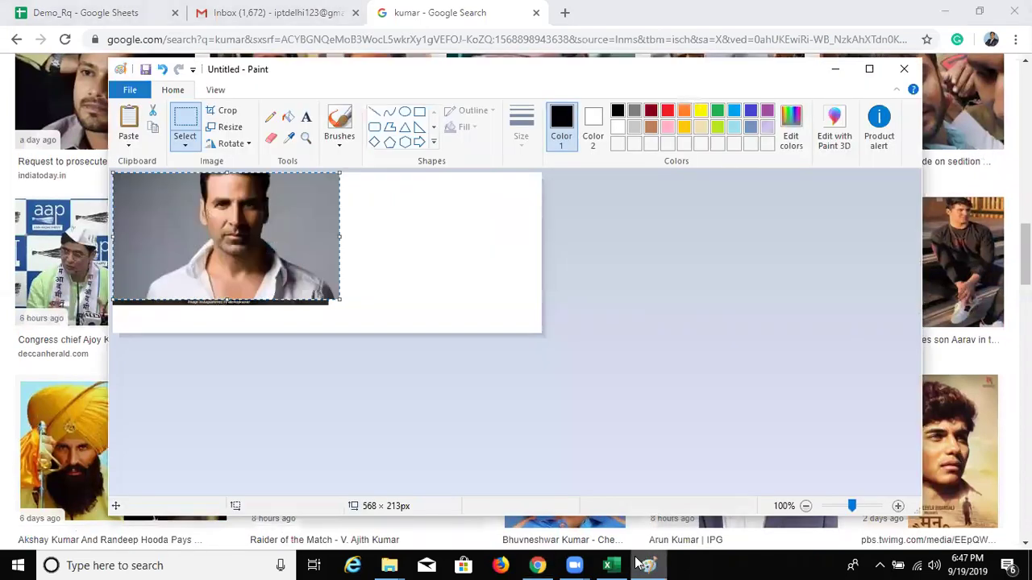
key(ctrl+v)
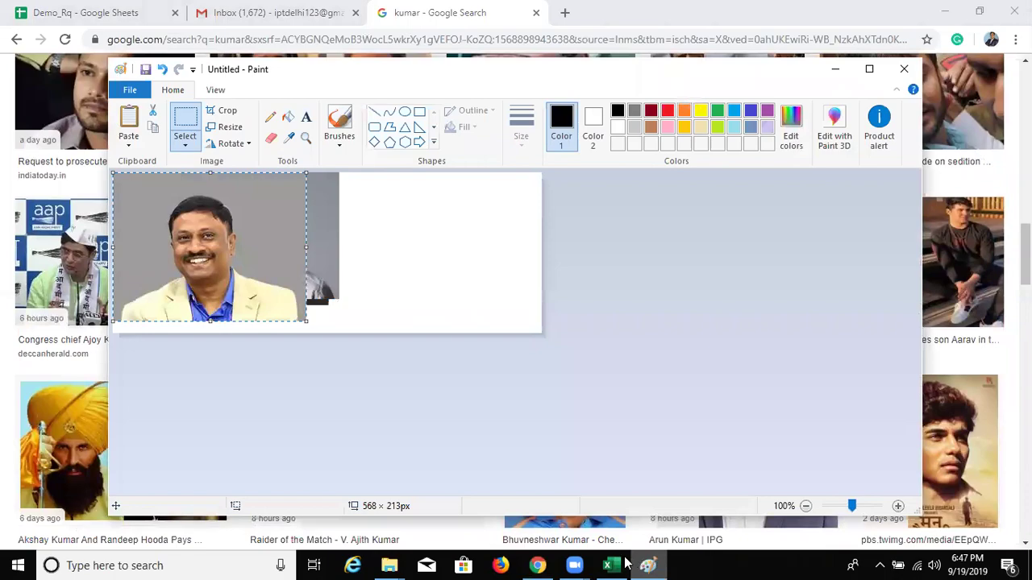
key(alt+Tab)
key(alt+Tab)
key(Tab)
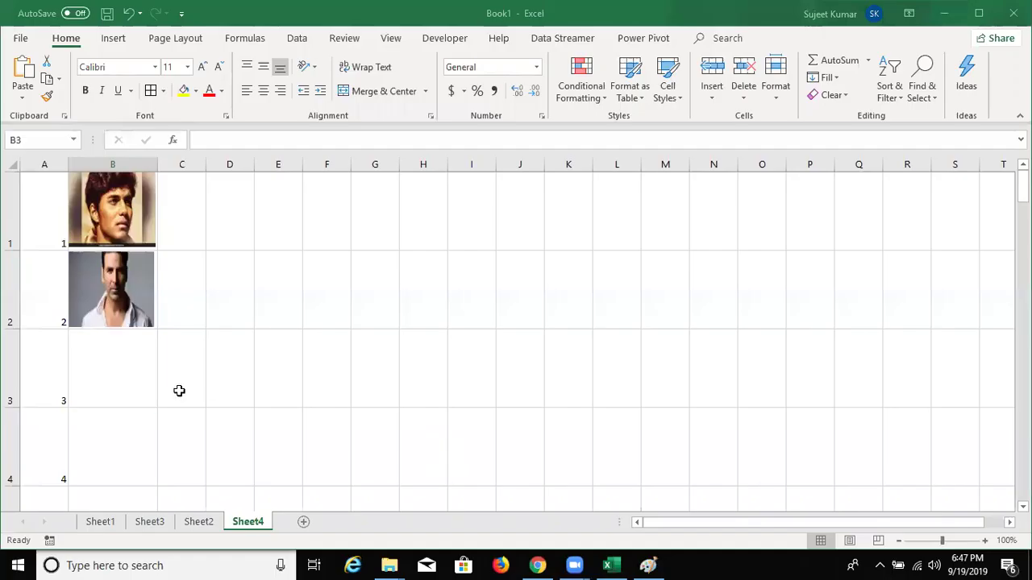
Paste the cream-blazer photo into cell B3 and size it to 0.99" by 1.18"
key(ctrl+v)
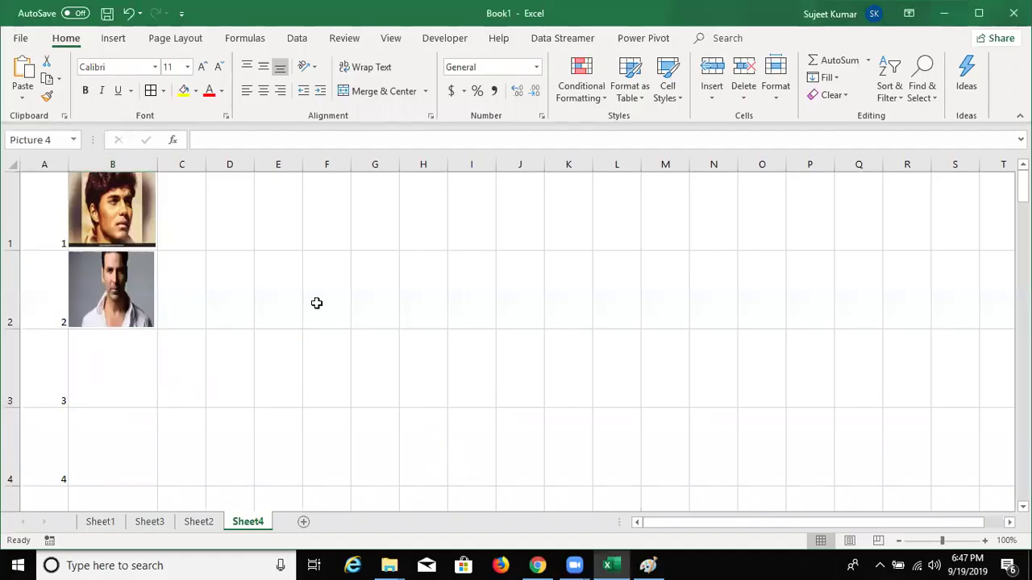
drag(146, 278, 191, 429)
click(714, 38)
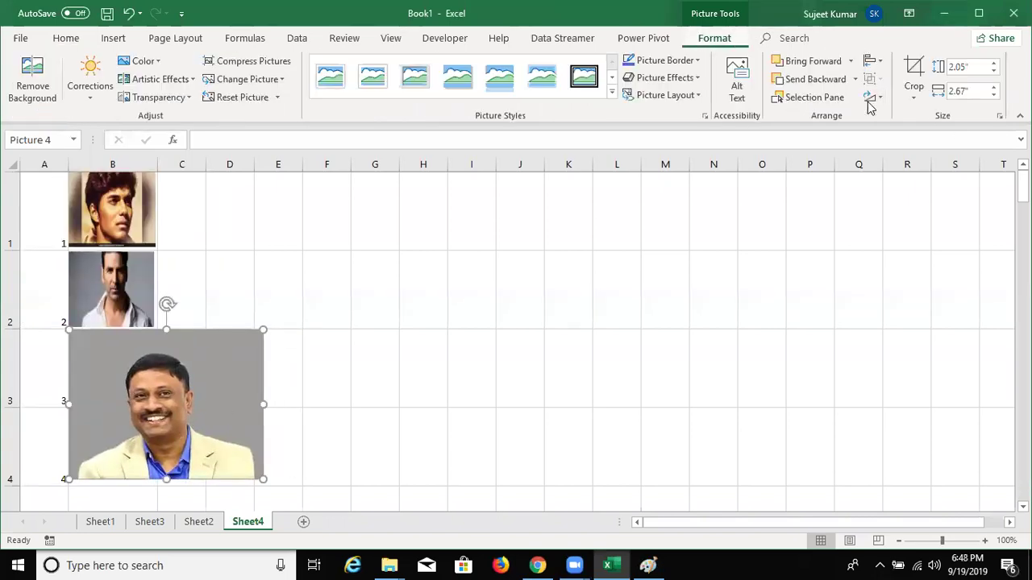
click(953, 68)
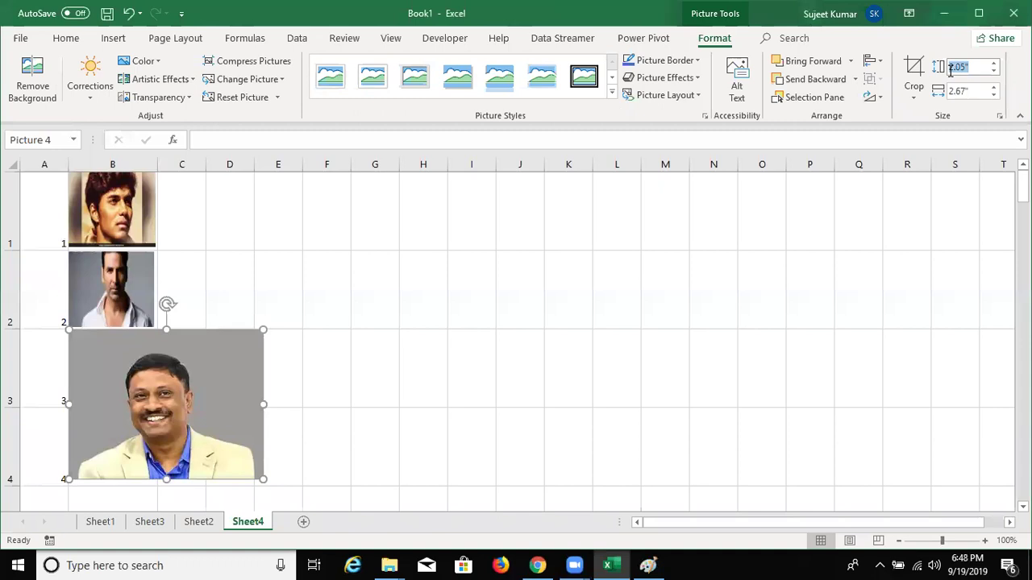
text(1)
key(Return)
click(953, 92)
text(18)
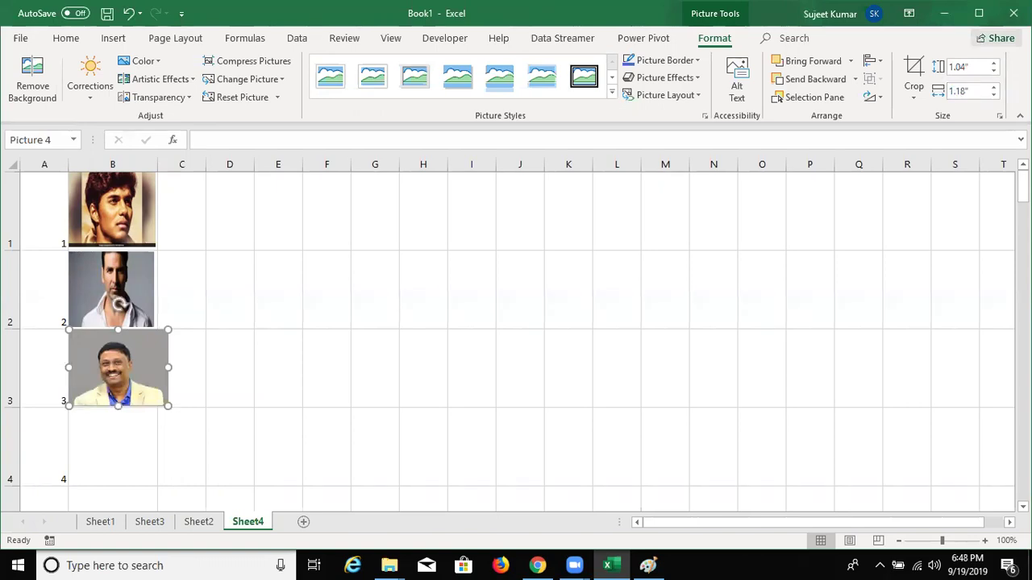
key(Return)
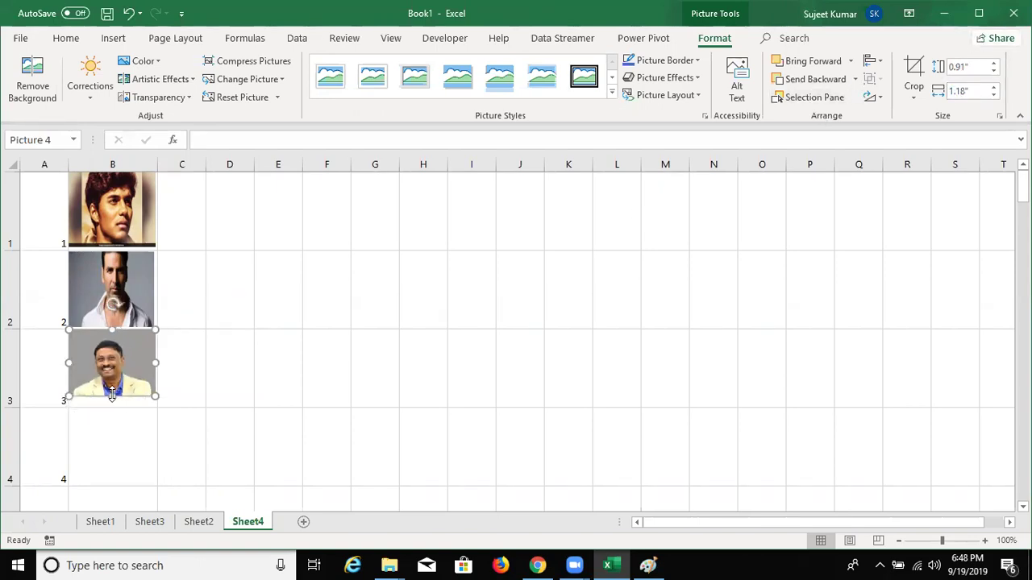
drag(112, 395, 113, 402)
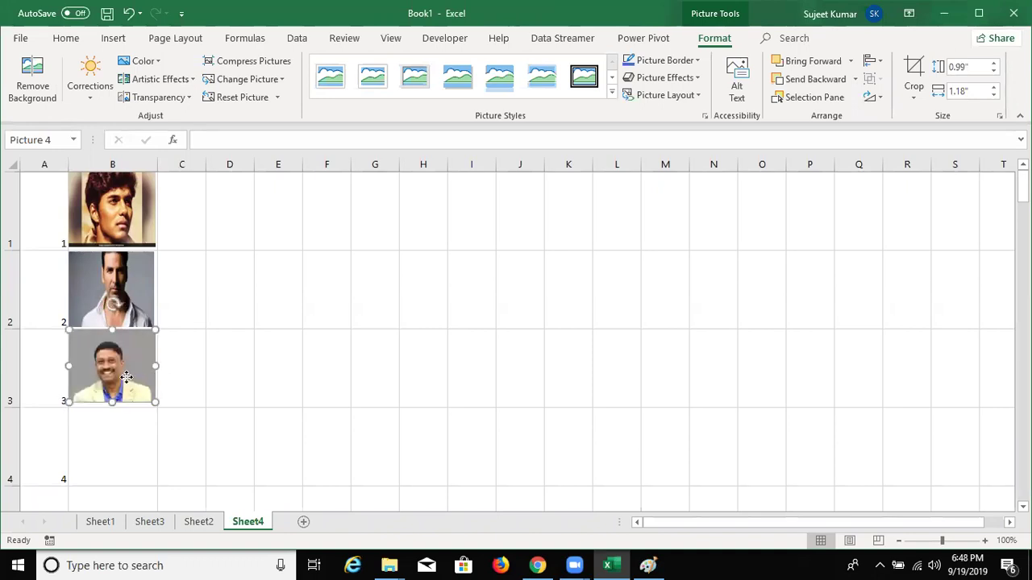
Deselect the photo and move to cell A4 for roll number 4
click(237, 367)
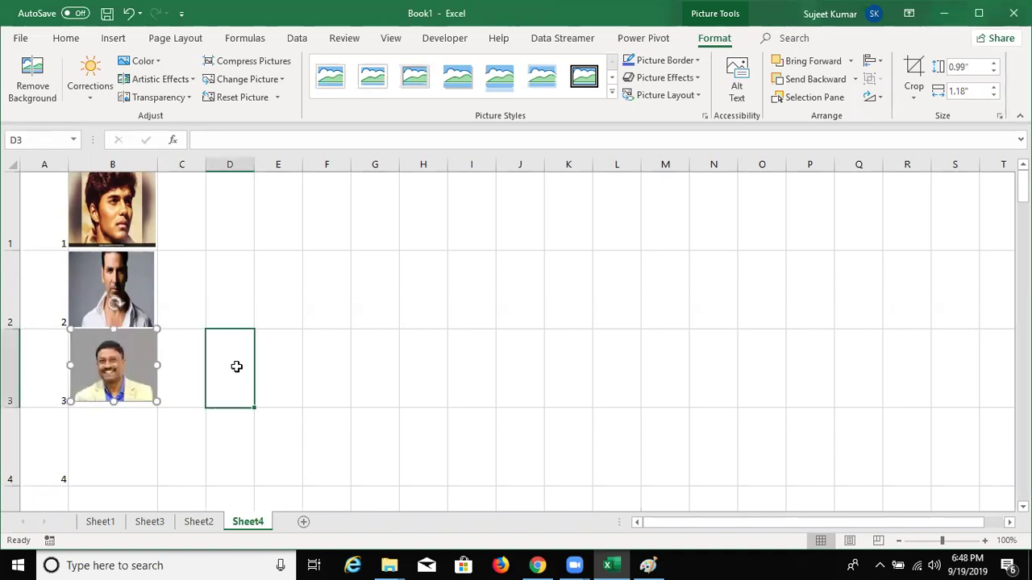
key(Home)
key(Down)
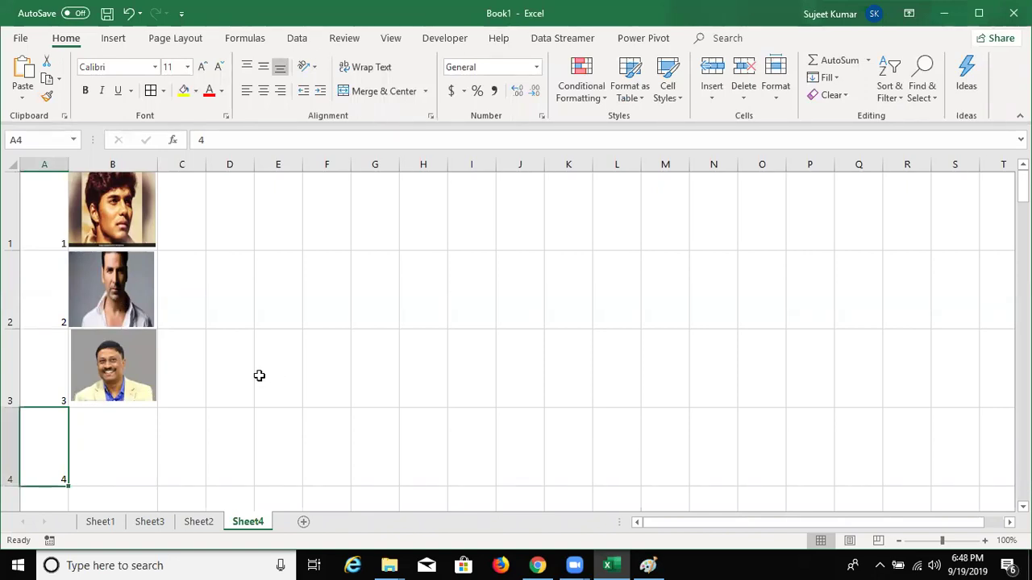
Copy the cricketer's photo from the kumar image results in Chrome
scroll(256, 376, down, 1)
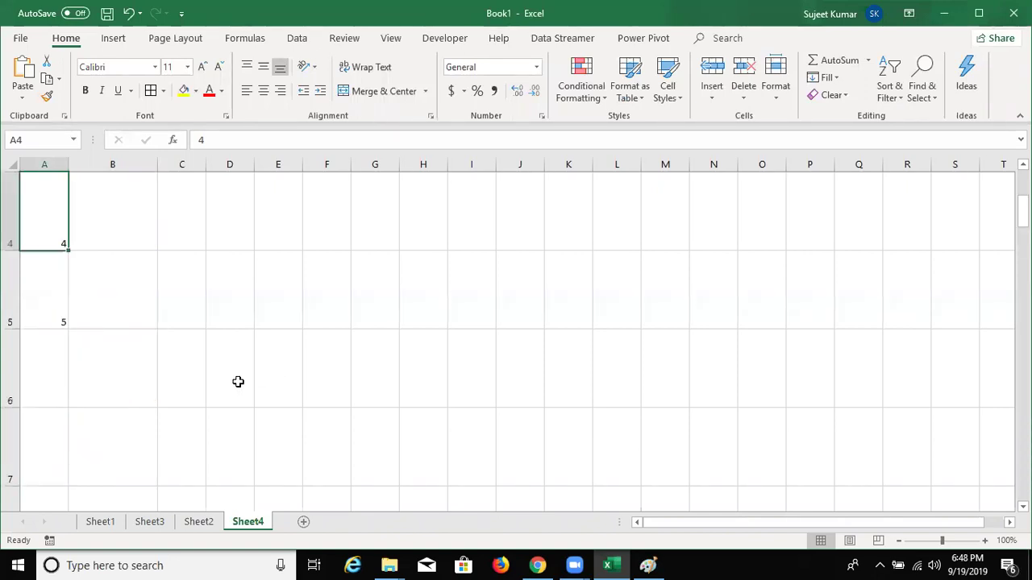
key(alt+Tab)
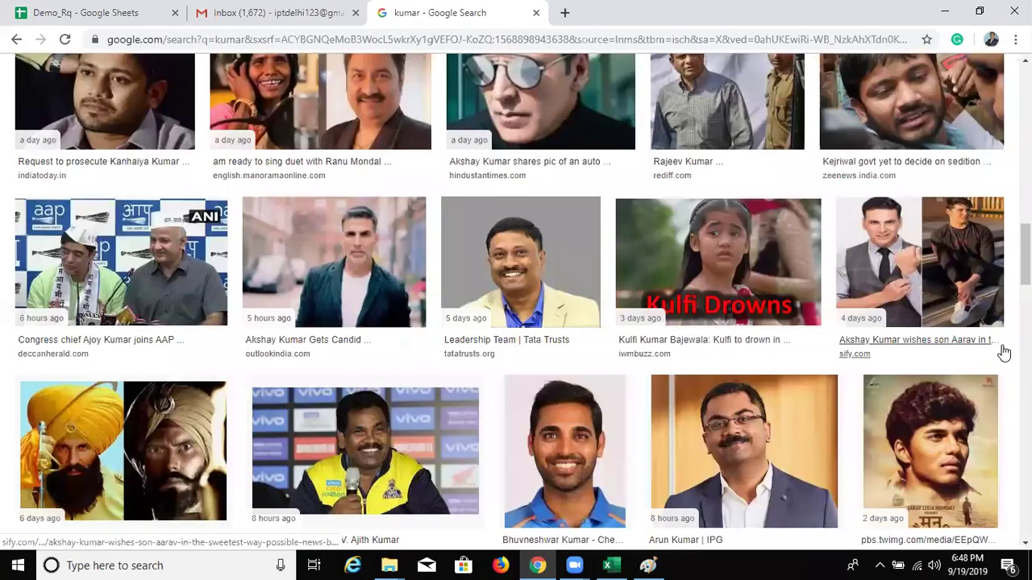
scroll(589, 254, down, 1)
right_click(570, 154)
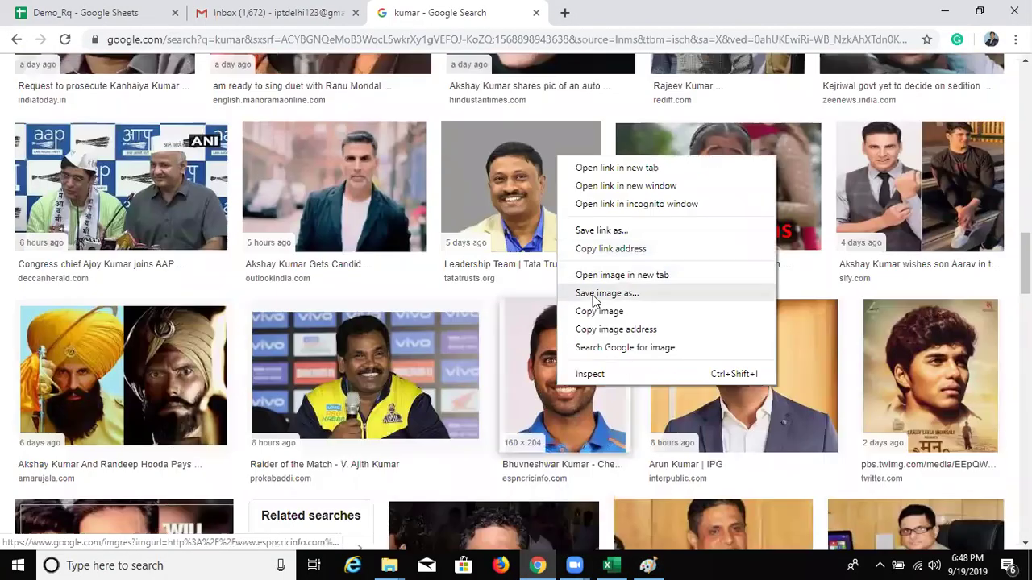
click(593, 309)
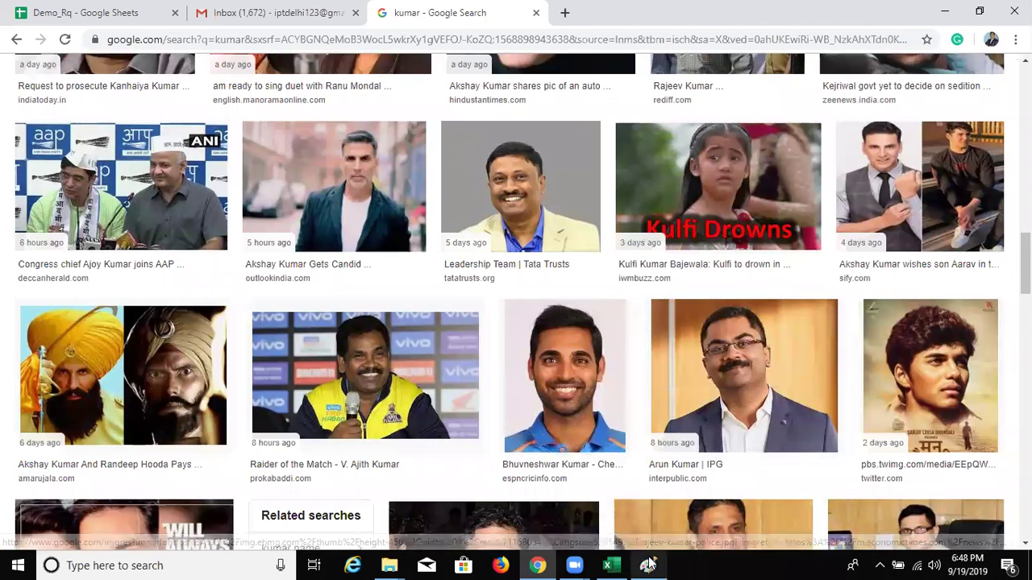
Paste the cricketer's photo into Paint and bring the Excel workbook back to the front
click(645, 565)
key(ctrl+v)
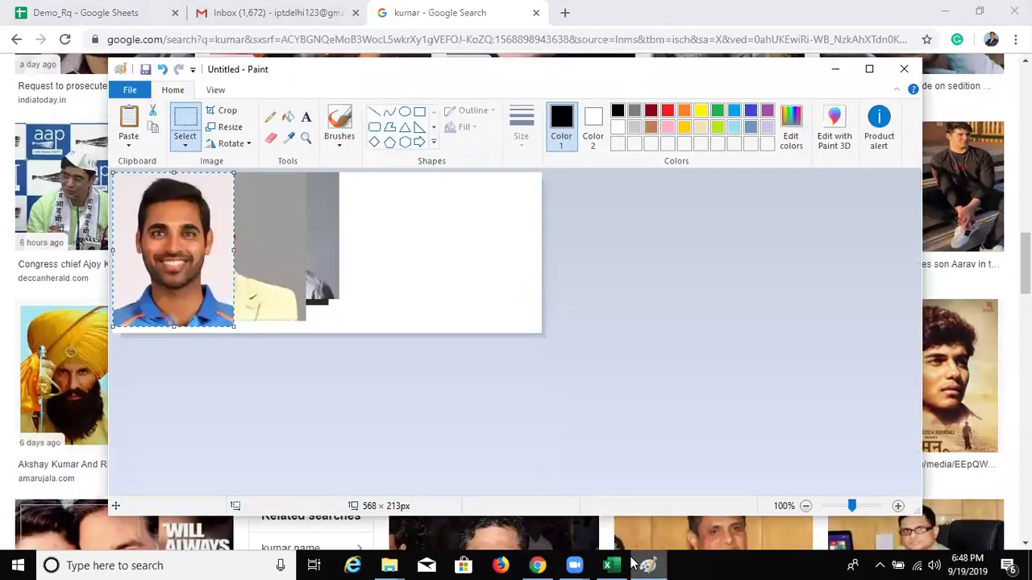
click(633, 562)
click(613, 556)
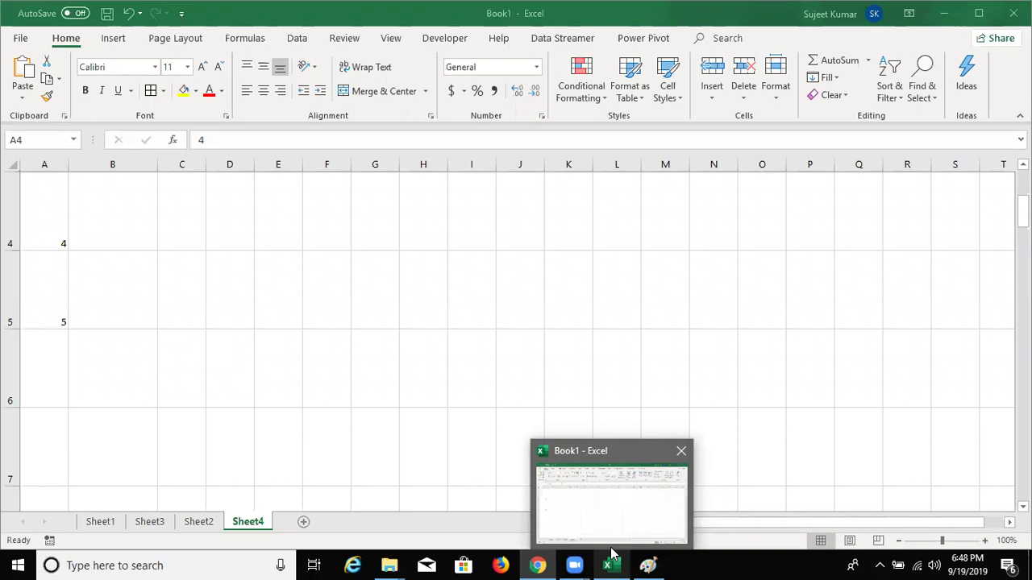
click(613, 556)
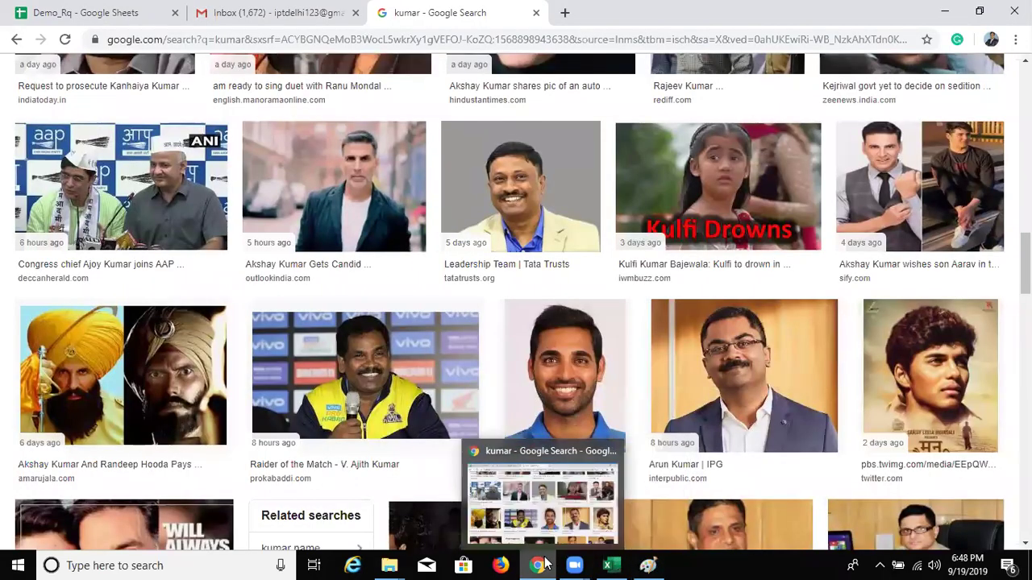
click(614, 565)
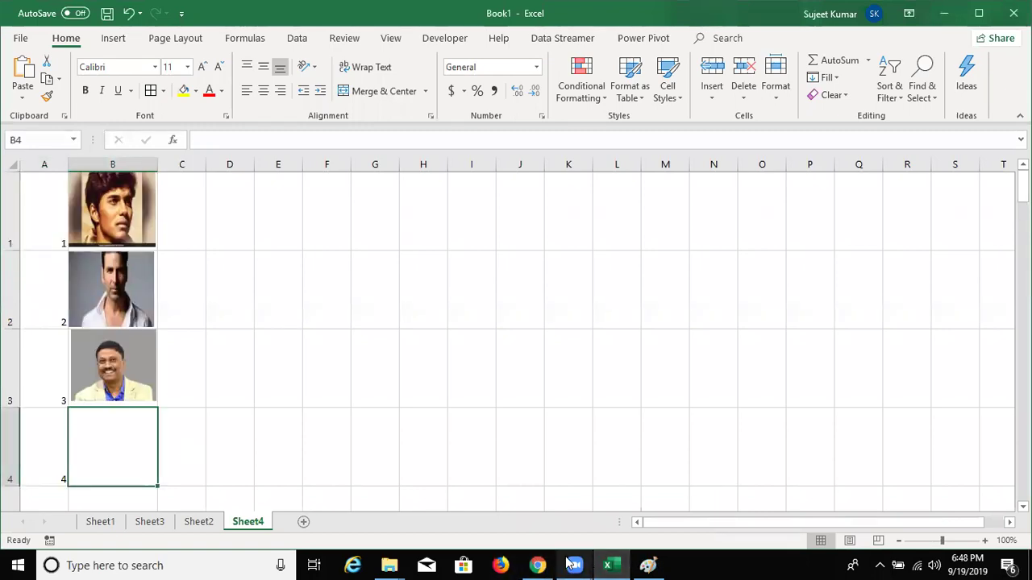
Paste the cricketer's photo into Sheet4 and drag it into cell B4
click(648, 565)
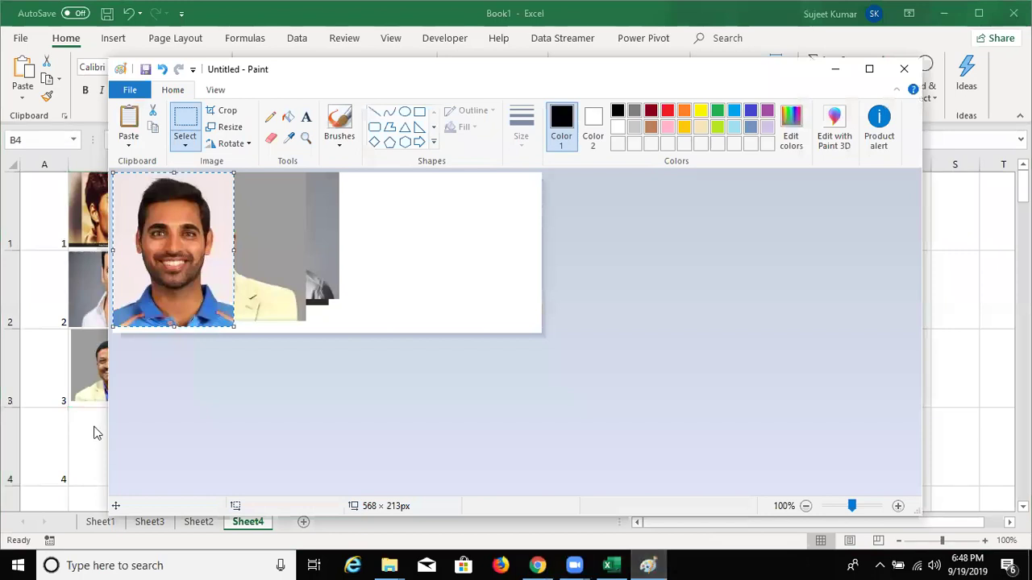
click(93, 433)
key(ctrl+v)
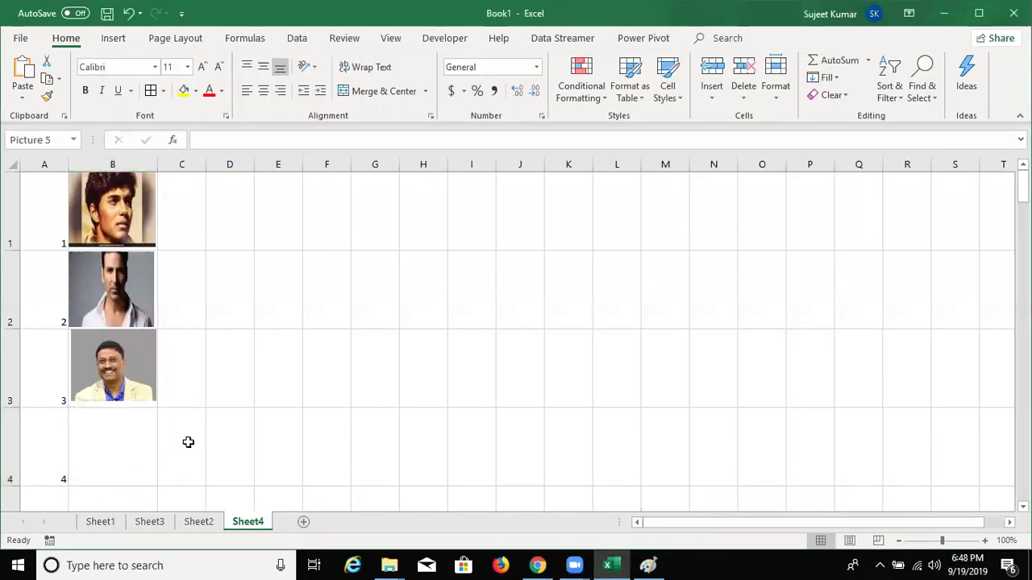
scroll(189, 438, down, 1)
scroll(159, 374, up, 1)
mouse_move(115, 252)
mouse_down()
mouse_move(165, 392)
mouse_move(164, 333)
mouse_up()
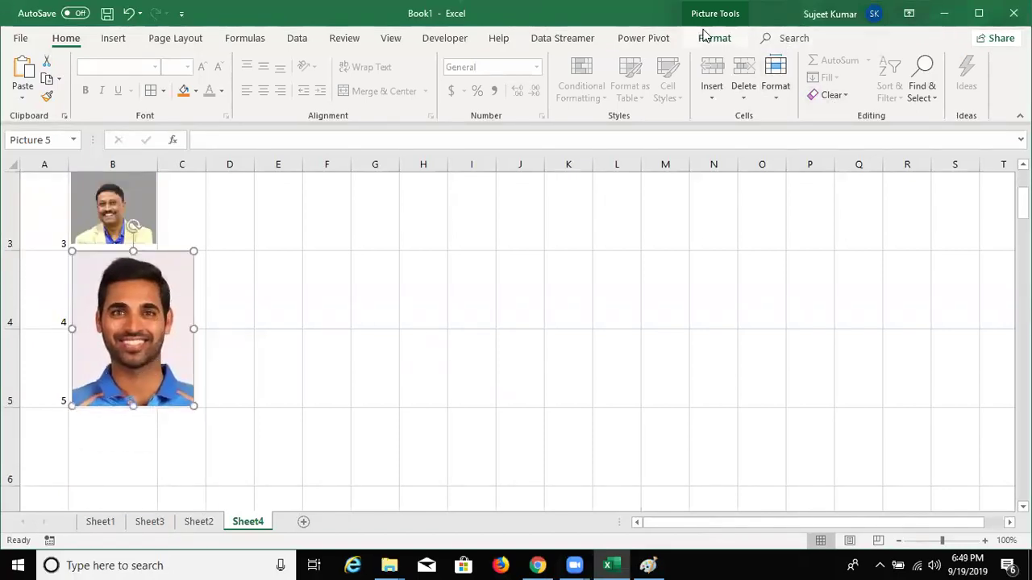
Set the cricketer's photo height to 1" so it fits B4 at 1.04" by 1.14"
click(719, 40)
click(968, 67)
text(1.04)
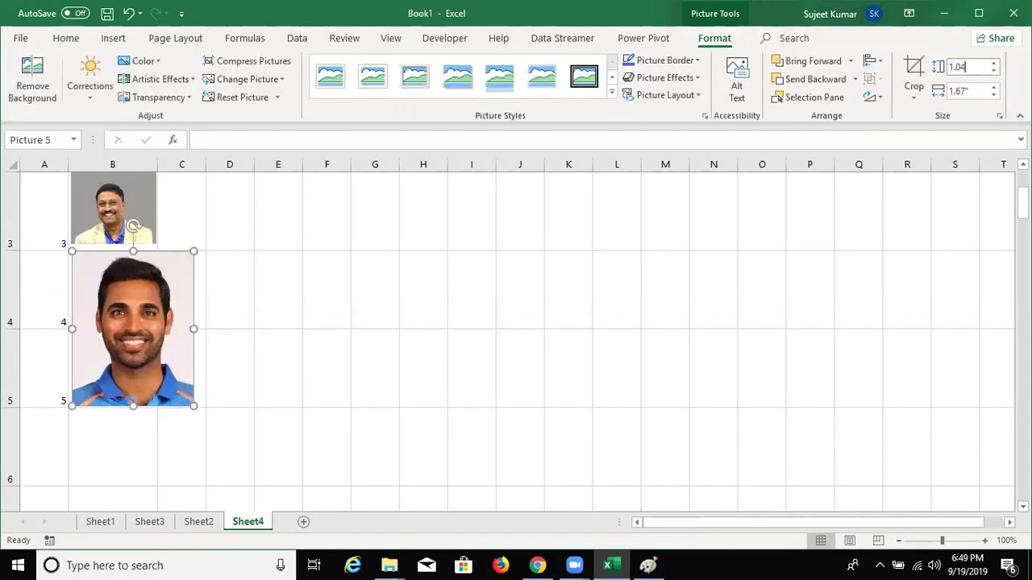
key(Return)
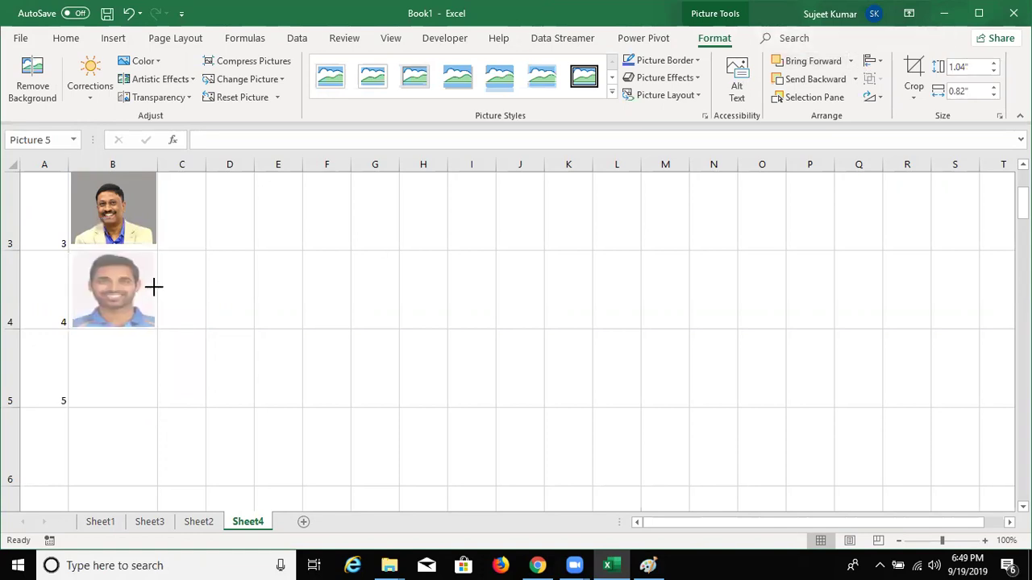
click(138, 357)
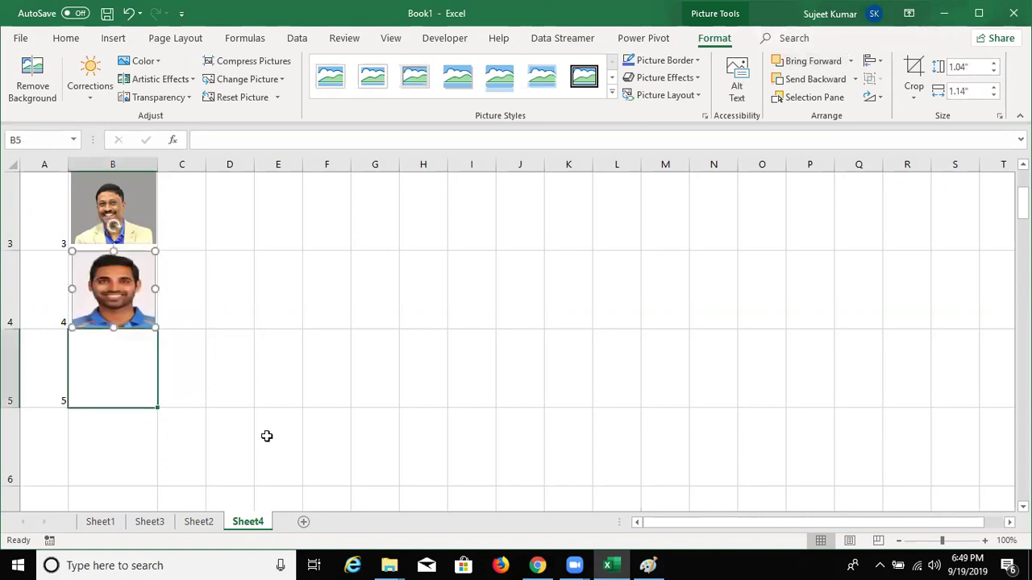
Scroll further down the kumar image results in Chrome and copy the grey-jacket man's photo
key(alt+Tab)
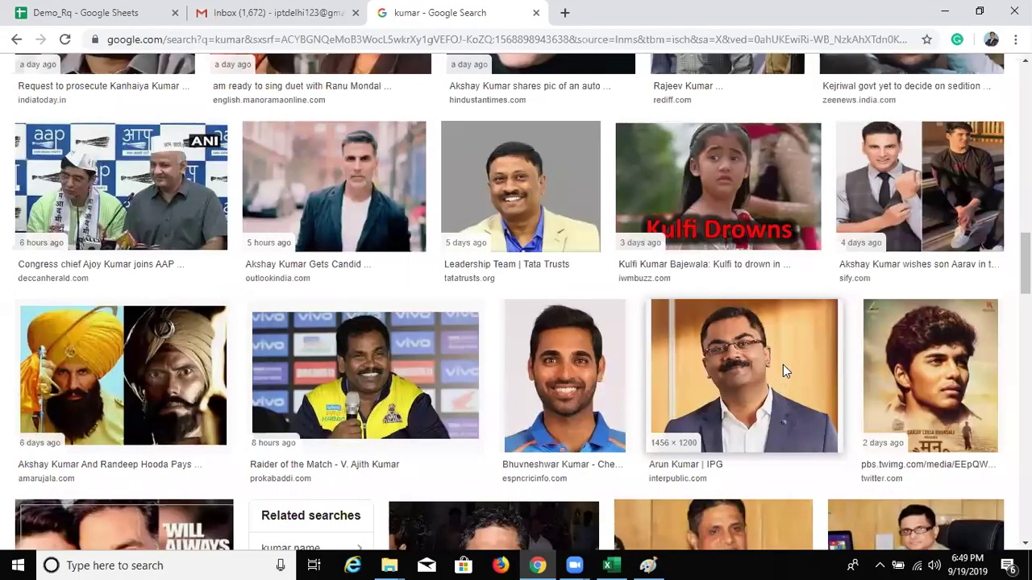
scroll(783, 373, down, 5)
scroll(954, 442, down, 2)
scroll(954, 442, down, 2)
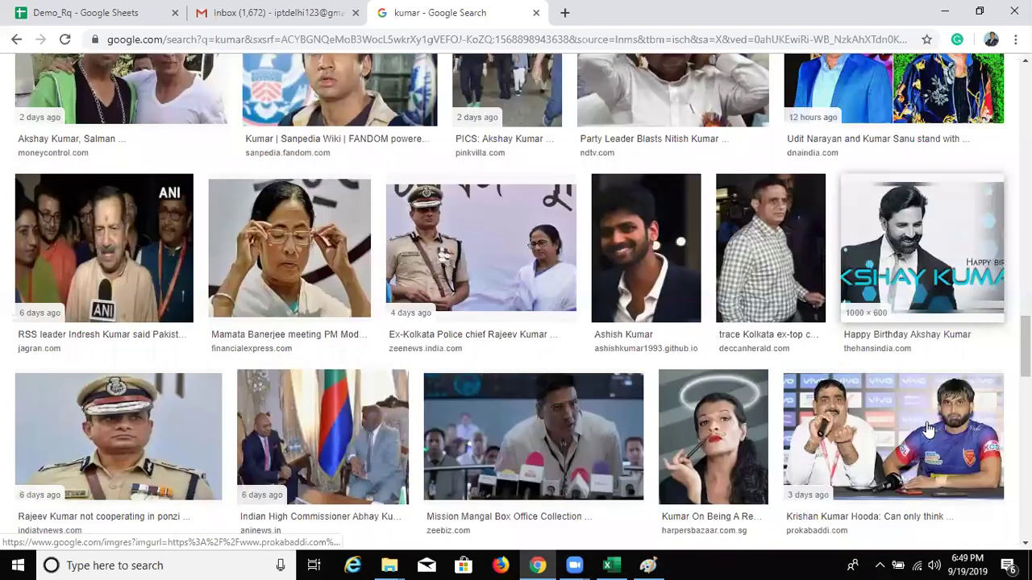
scroll(722, 416, down, 2)
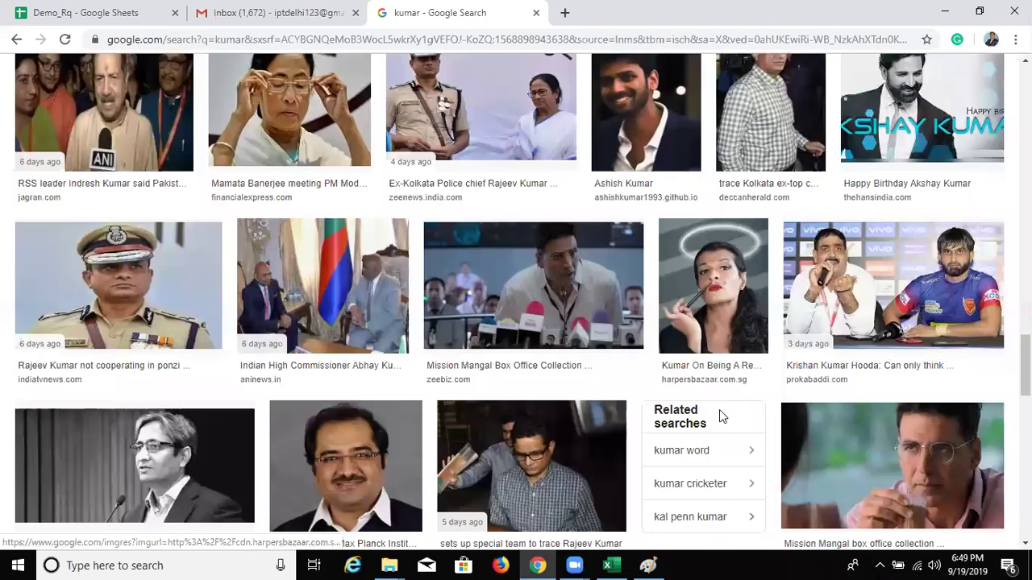
scroll(721, 416, down, 4)
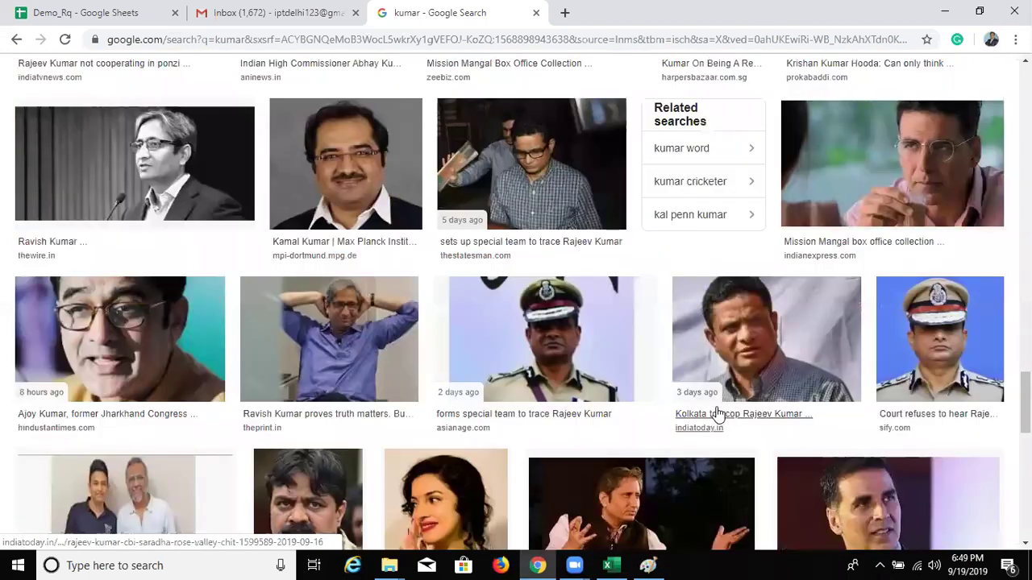
scroll(640, 420, down, 2)
scroll(370, 436, down, 3)
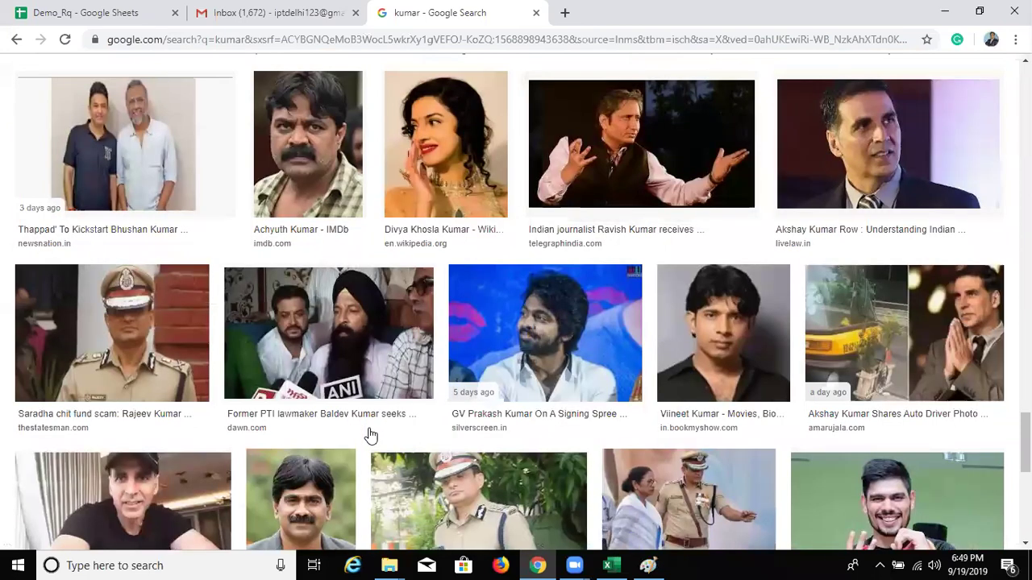
scroll(303, 469, down, 1)
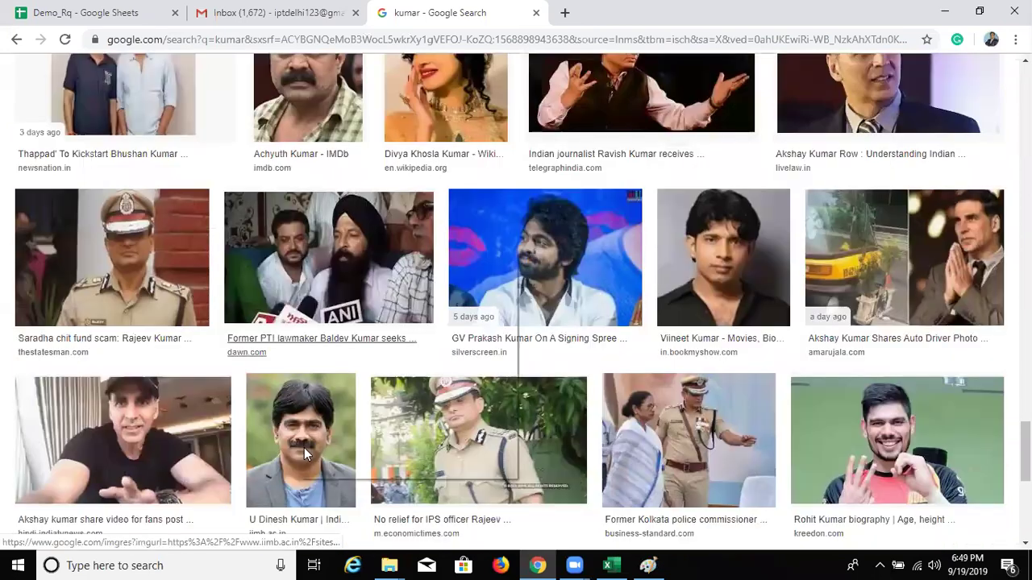
right_click(304, 447)
click(445, 499)
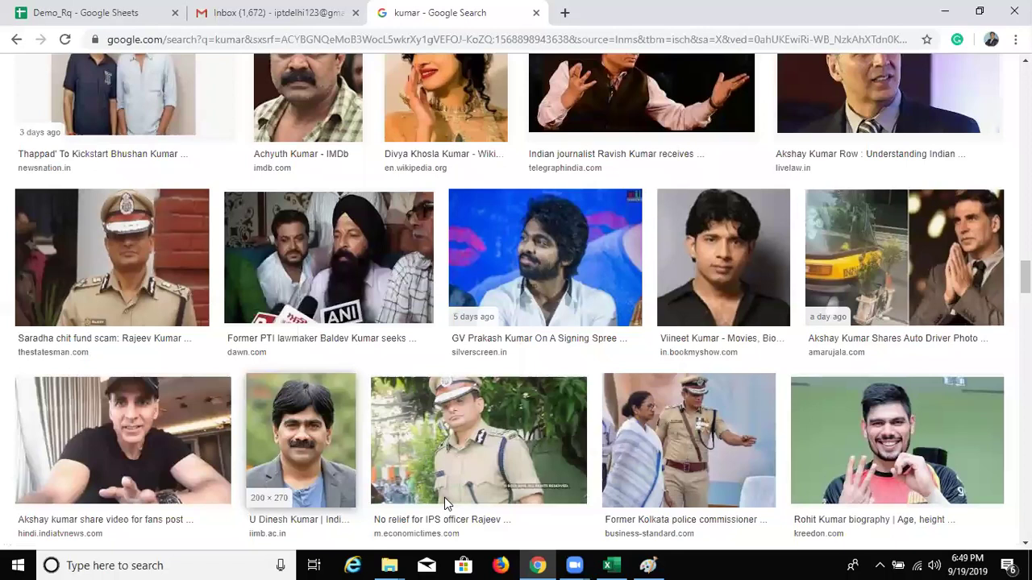
Paste the grey-jacket man's photo onto the Paint canvas, then return to Excel's Sheet4
click(653, 564)
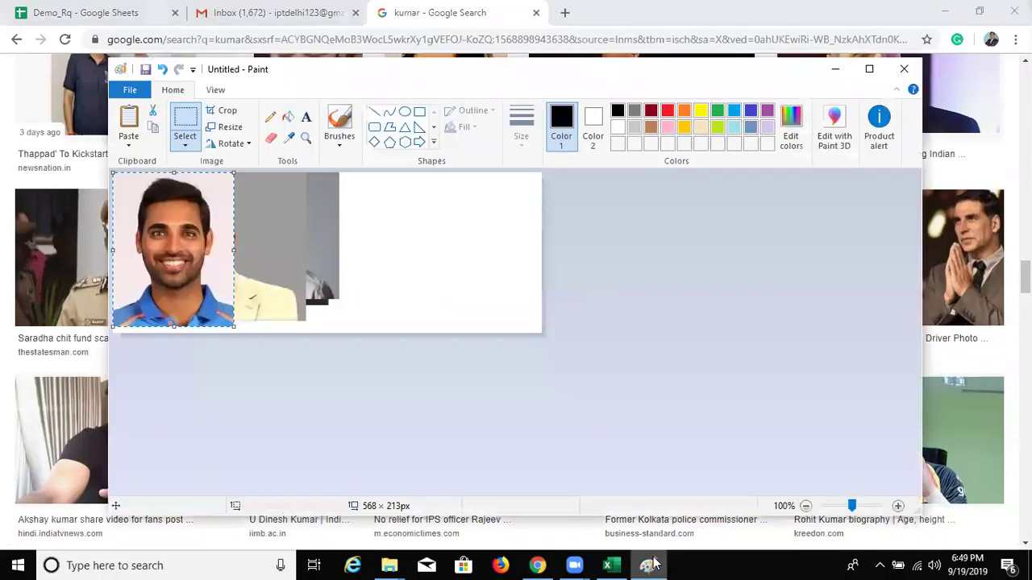
key(ctrl+v)
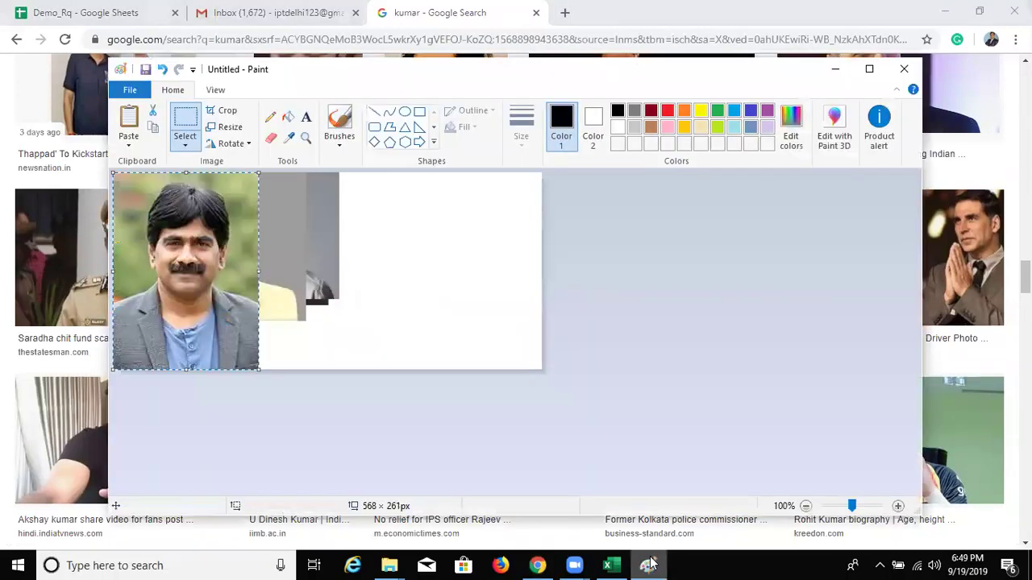
click(574, 565)
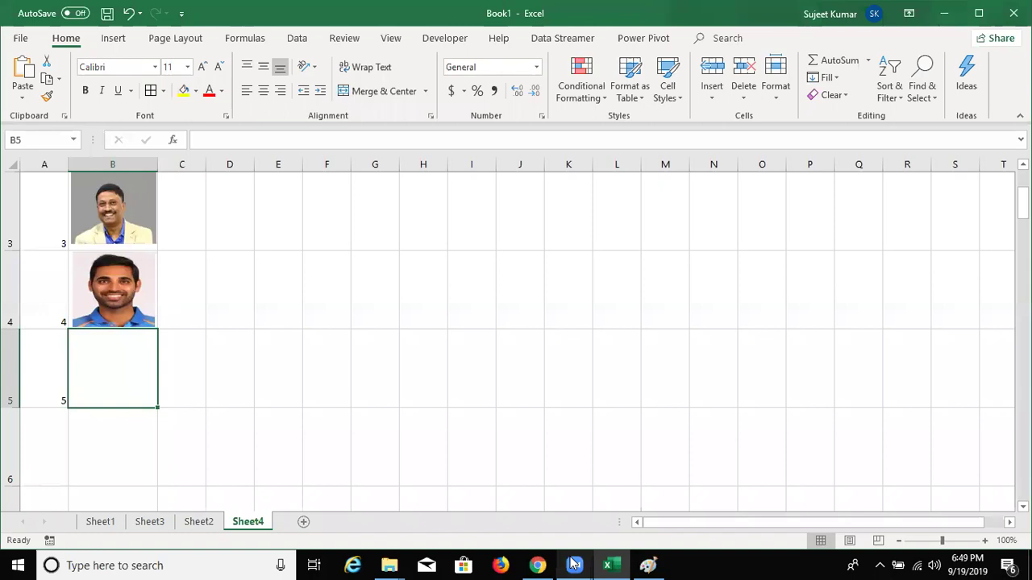
Paste the grey-jacket photo into Sheet4 and move it beside roll number 5
key(ctrl+v)
drag(158, 482, 174, 411)
scroll(165, 324, down, 2)
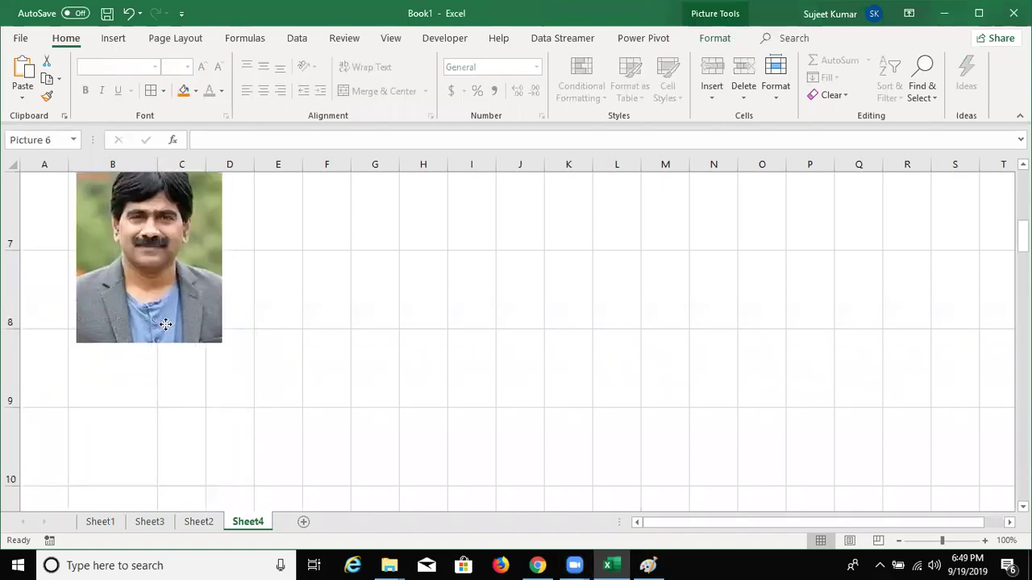
scroll(161, 419, up, 2)
scroll(161, 422, down, 2)
scroll(157, 417, up, 1)
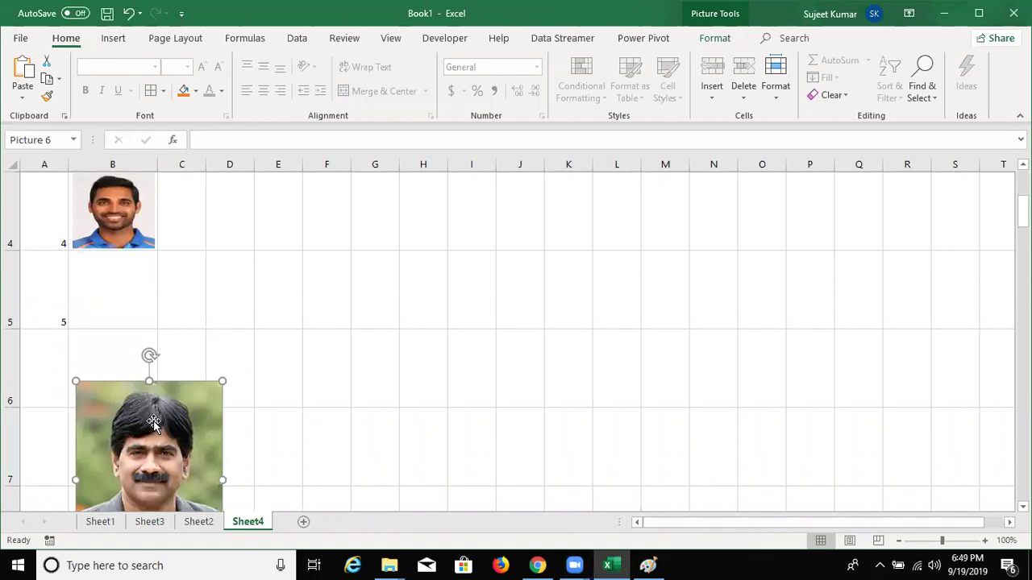
drag(153, 421, 154, 290)
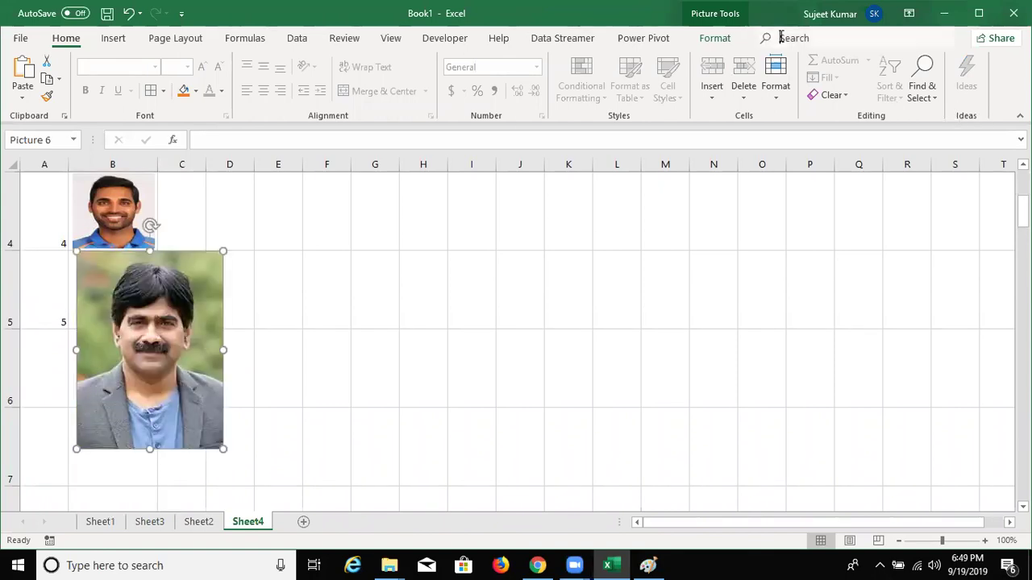
Size the grey-jacket photo to 1.04" by 1.05" to fill cell B5, then go to Sheet1
click(714, 38)
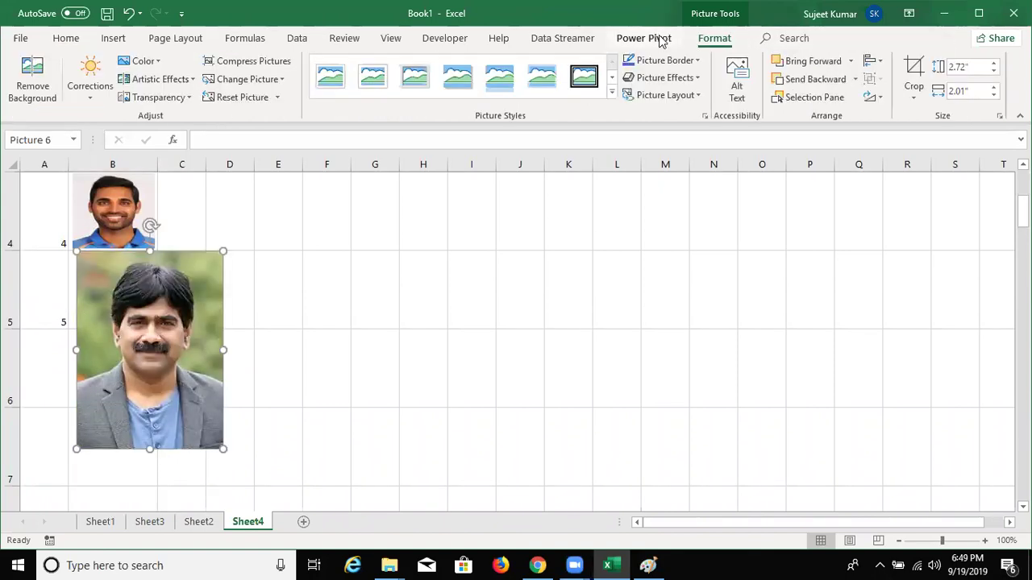
click(659, 38)
click(714, 39)
click(958, 68)
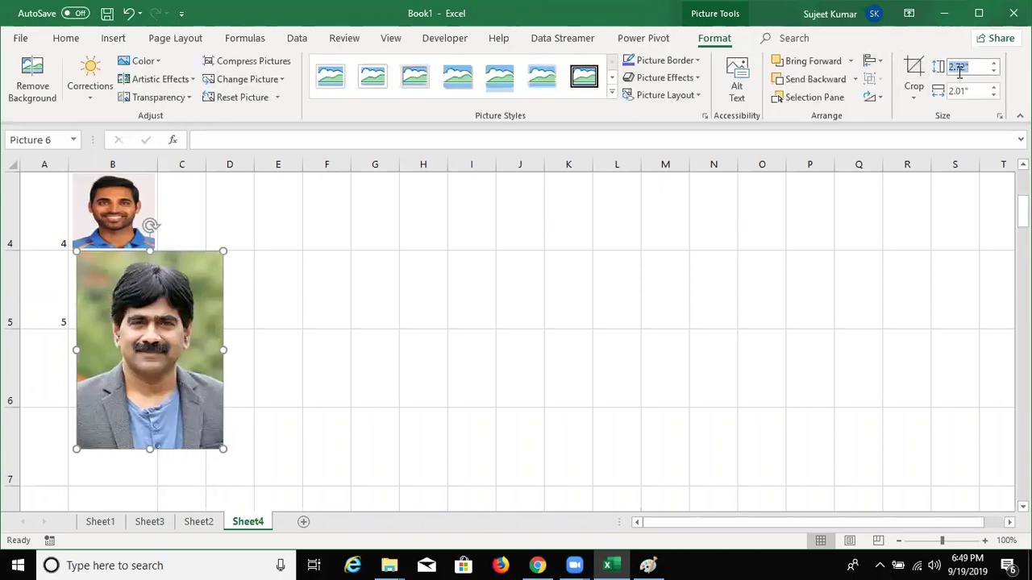
text(1.04)
key(Return)
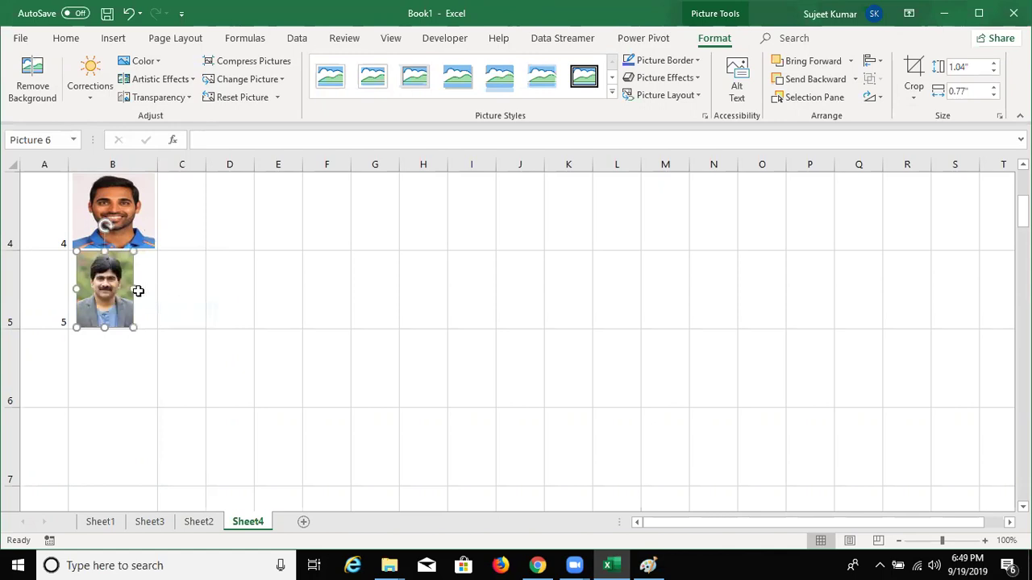
drag(133, 288, 156, 288)
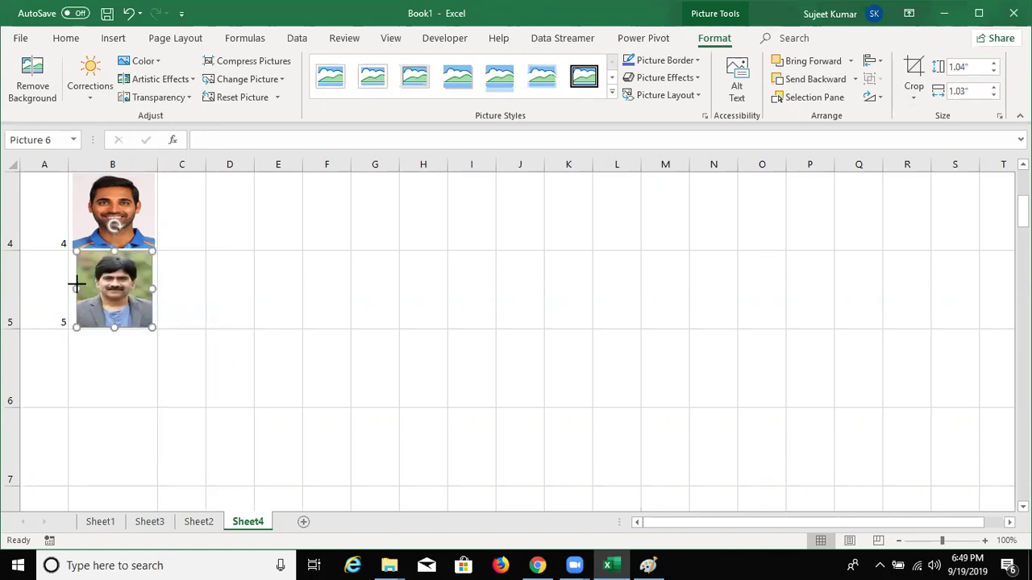
click(89, 524)
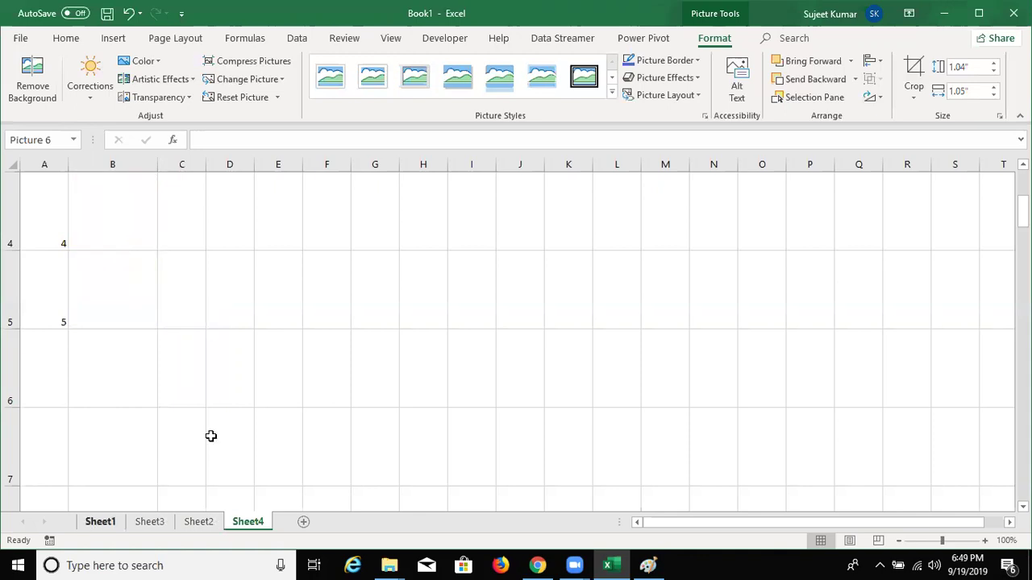
Enter the Roll label in B20 with roll number 1 in C20
scroll(162, 357, down, 3)
scroll(104, 311, down, 1)
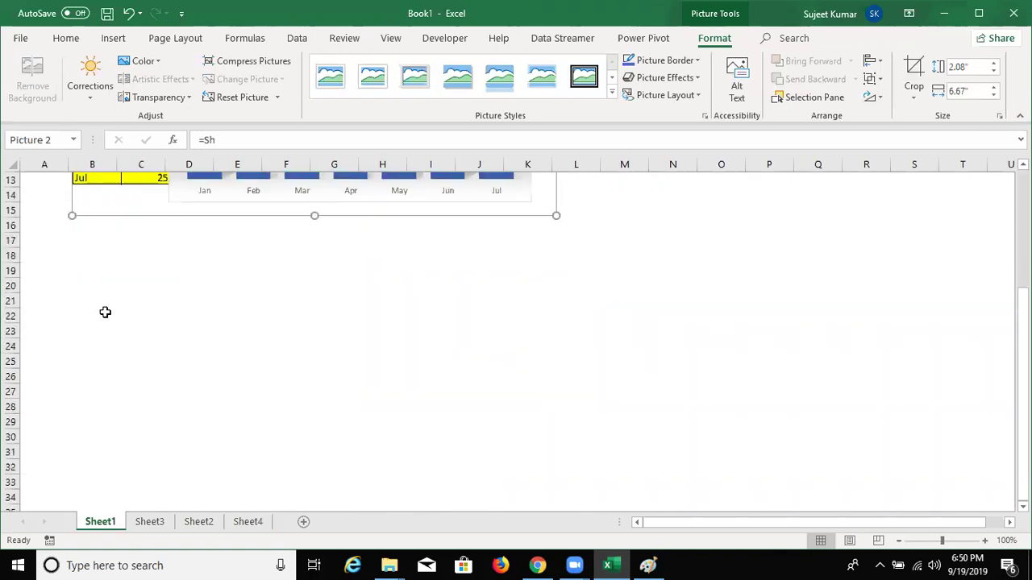
click(72, 285)
text(Roll)
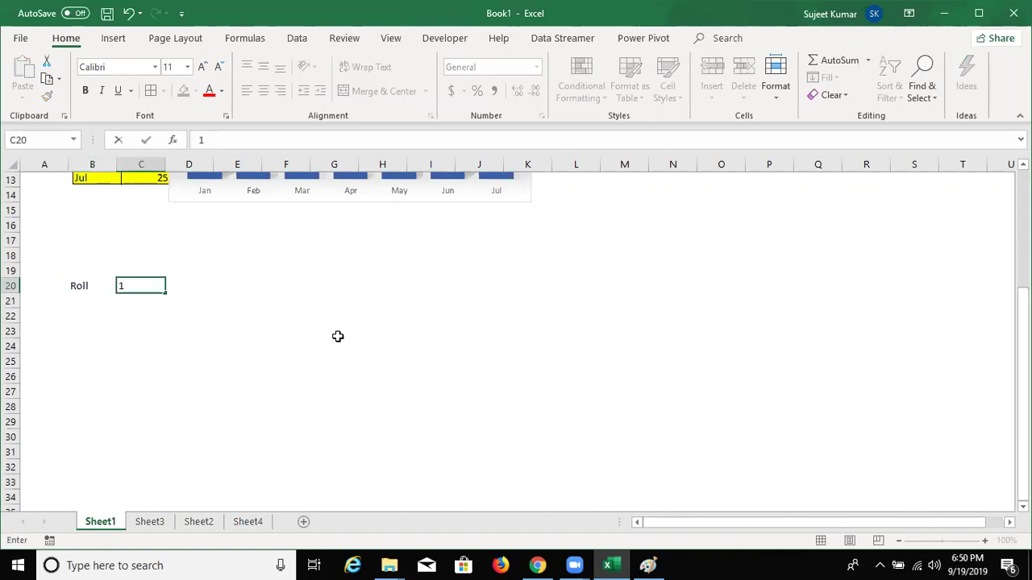
key(Tab)
text(1)
key(Return)
Give E22:F27 an outside border as the photo box, then return to Sheet4
click(249, 315)
drag(250, 315, 300, 390)
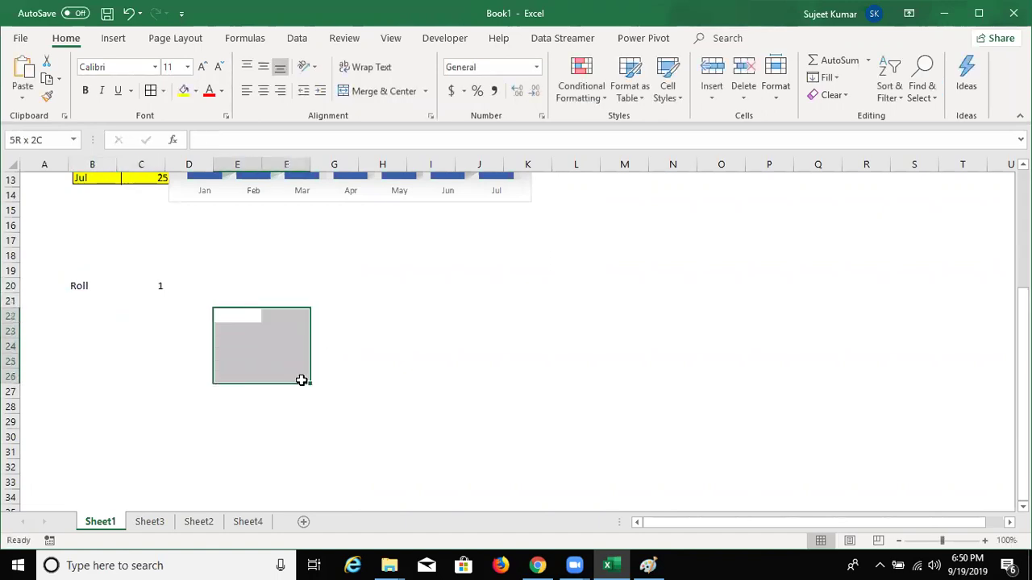
click(163, 91)
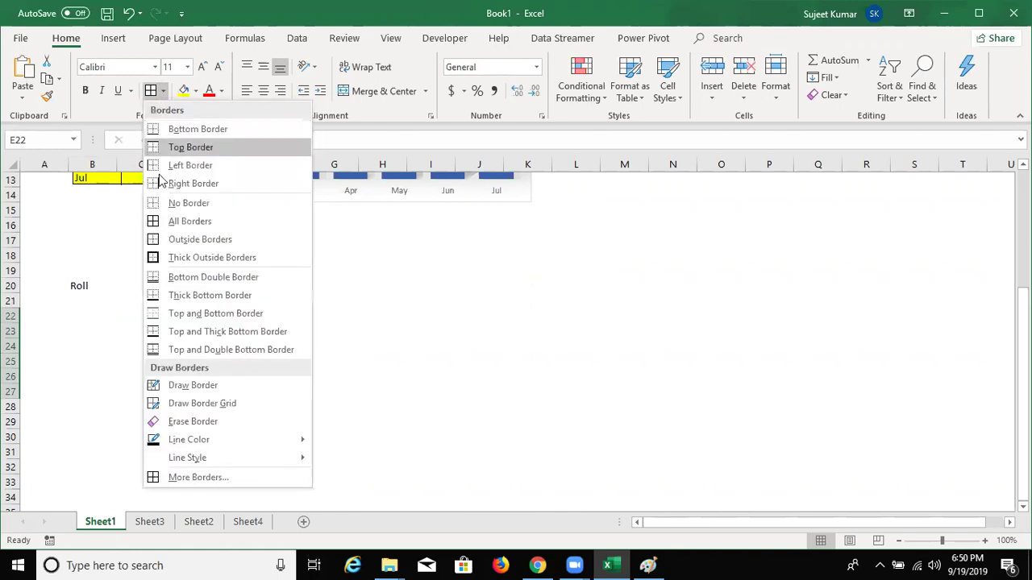
click(164, 240)
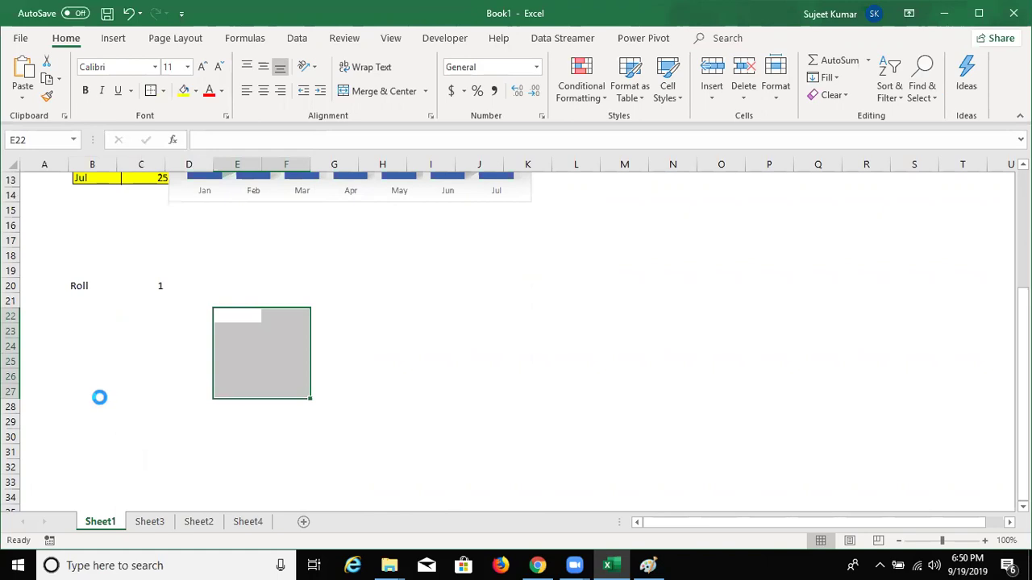
click(98, 395)
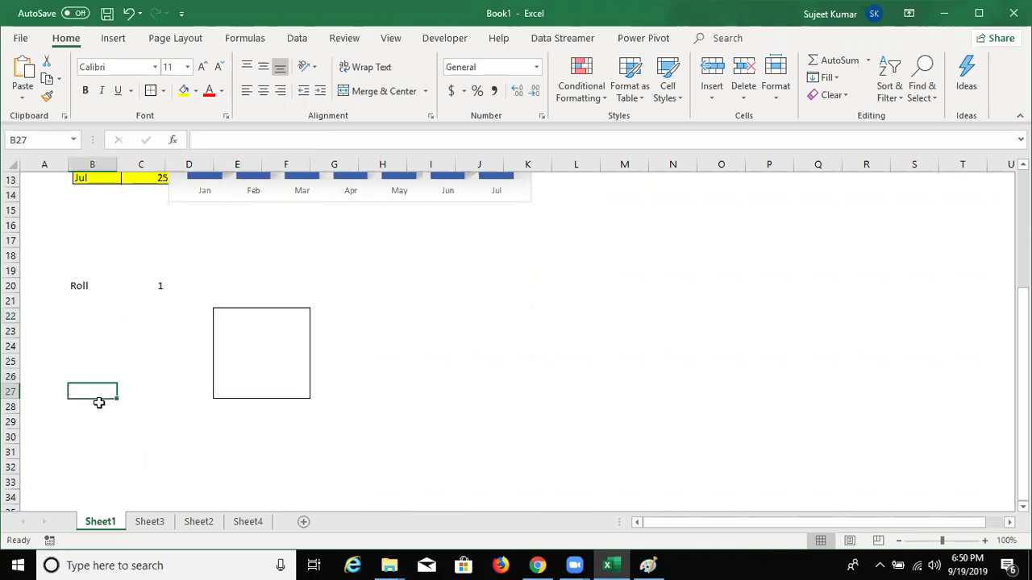
click(251, 522)
click(190, 311)
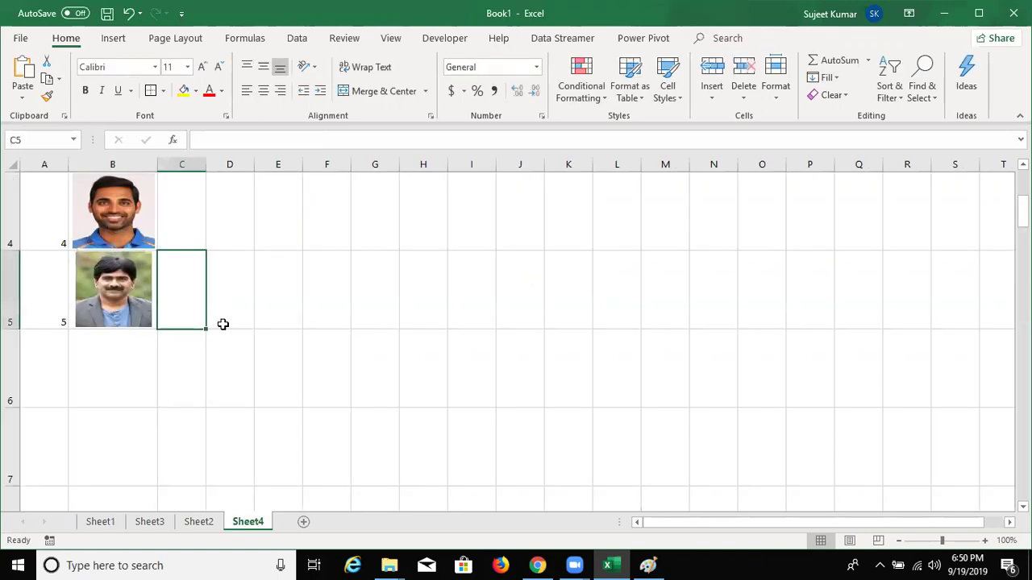
Copy Sheet4's B5 photo cell and paste it as a Linked Picture into Sheet1's E22 box
key(Left)
key(ctrl+c)
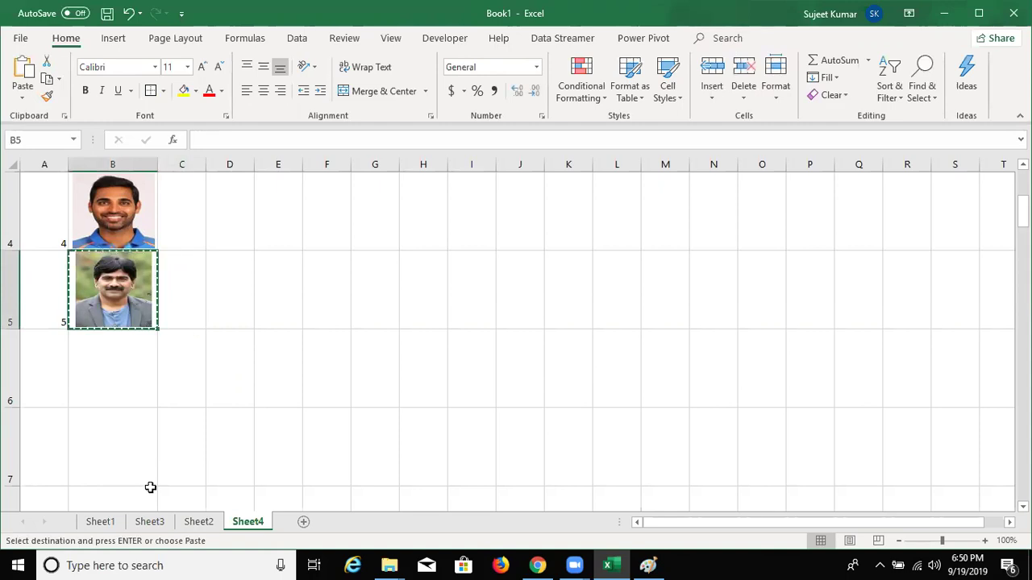
click(106, 521)
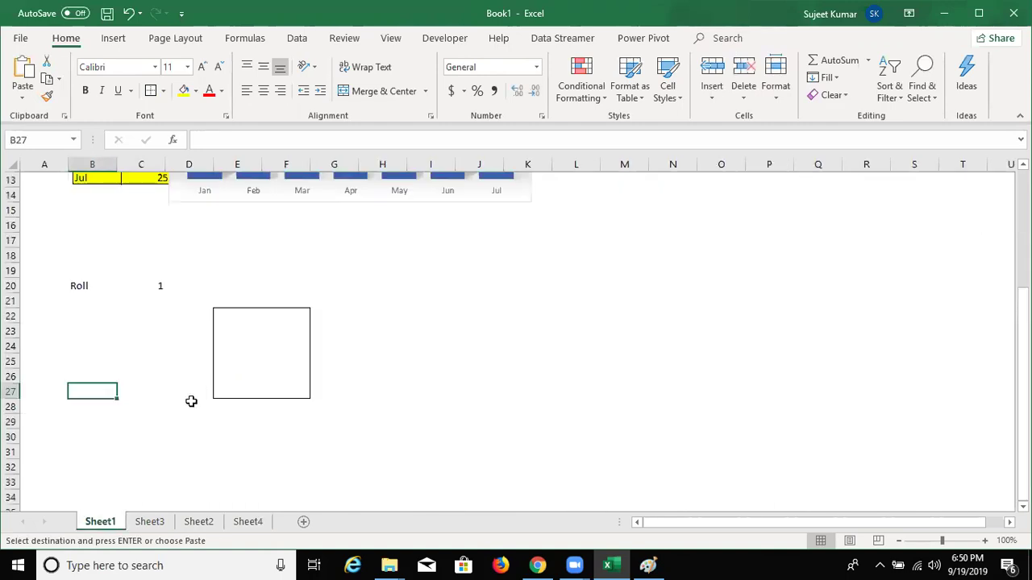
click(232, 318)
click(22, 97)
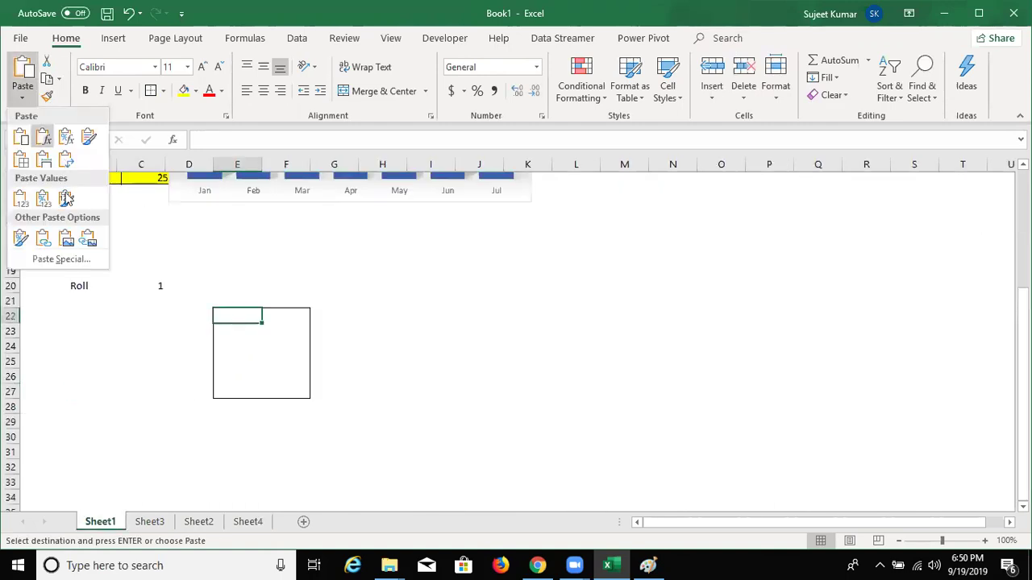
click(88, 240)
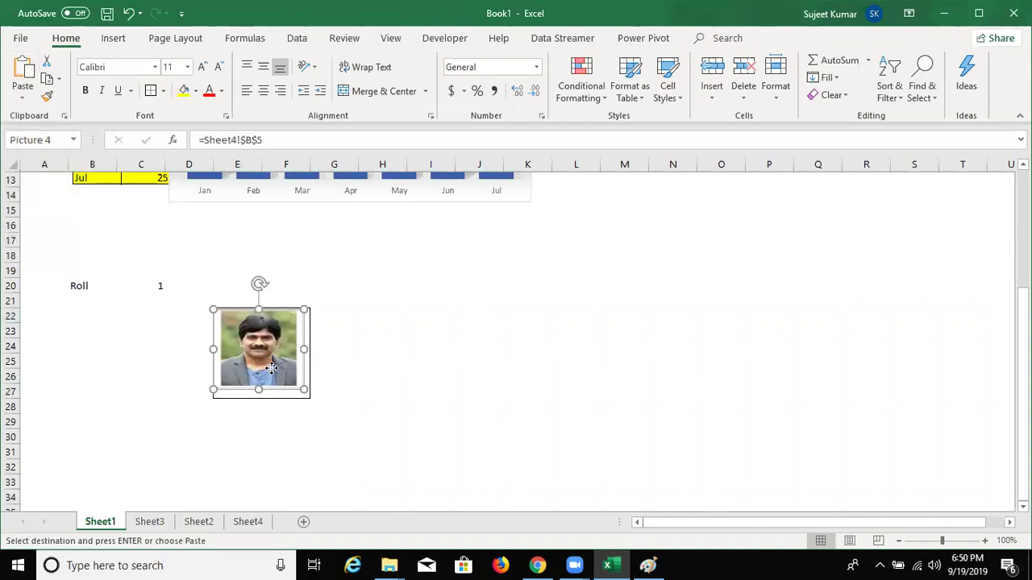
drag(262, 362, 250, 354)
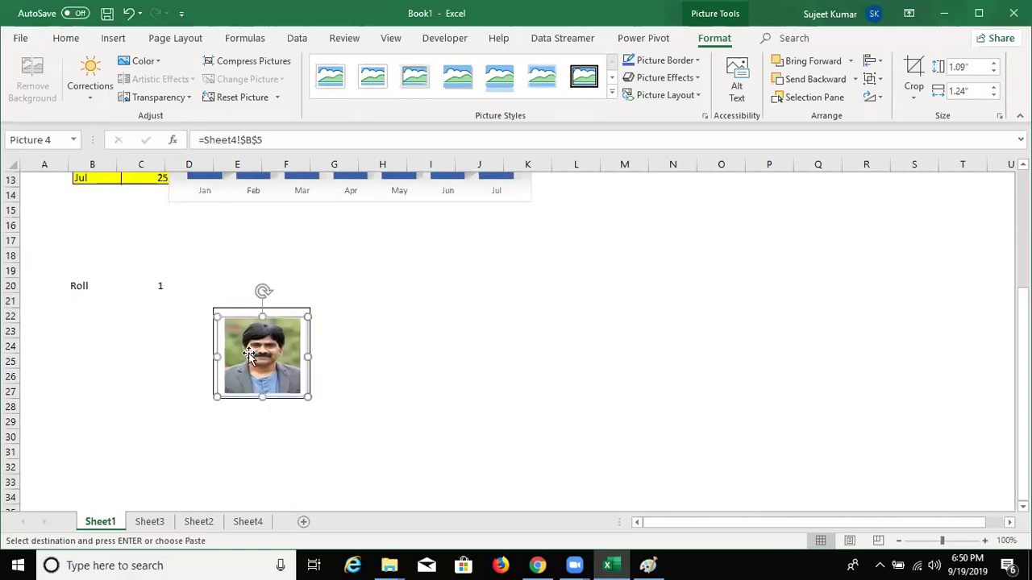
key(Up)
key(Up)
key(Up)
Enter =MATCH(C20,Sheet4!A:A,0) in D20 to find the roll's position in Sheet4 column A
click(113, 403)
click(155, 288)
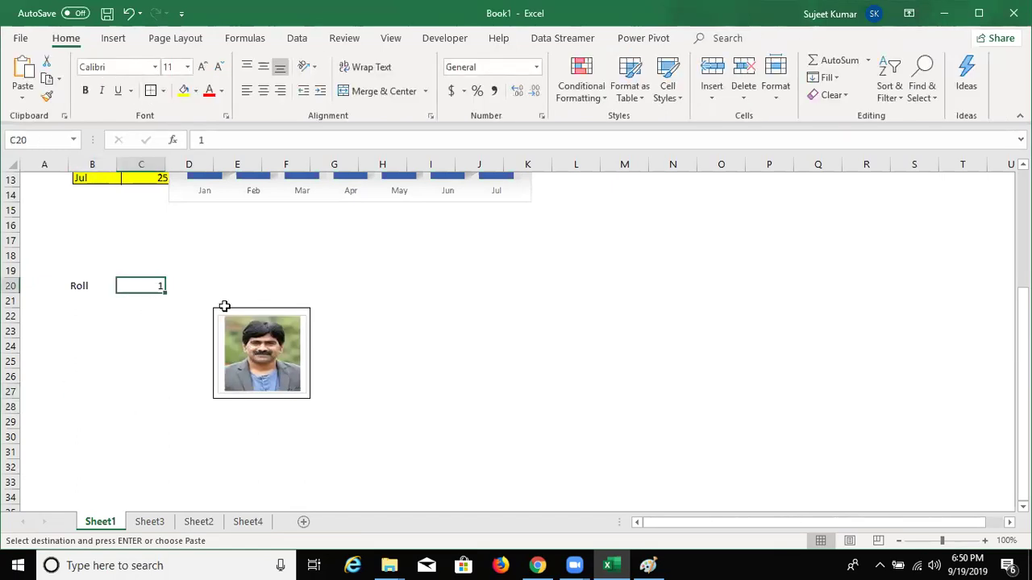
click(209, 286)
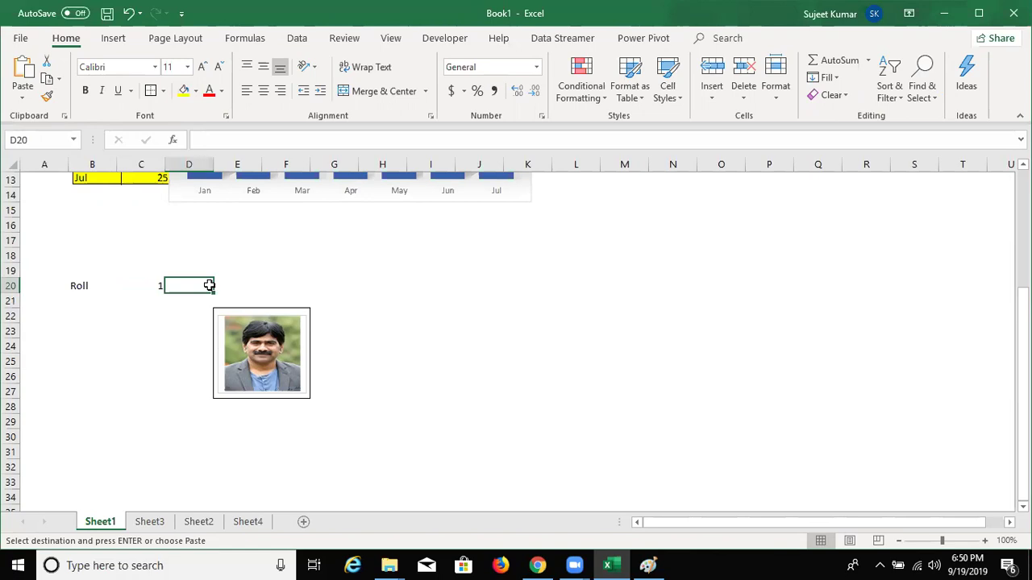
text(=mat)
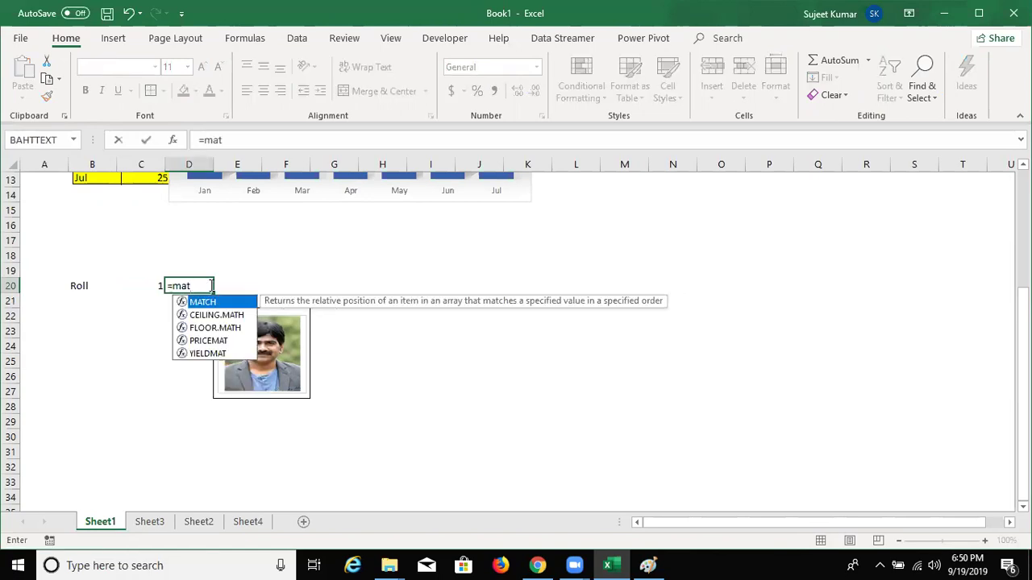
key(Tab)
key(Left)
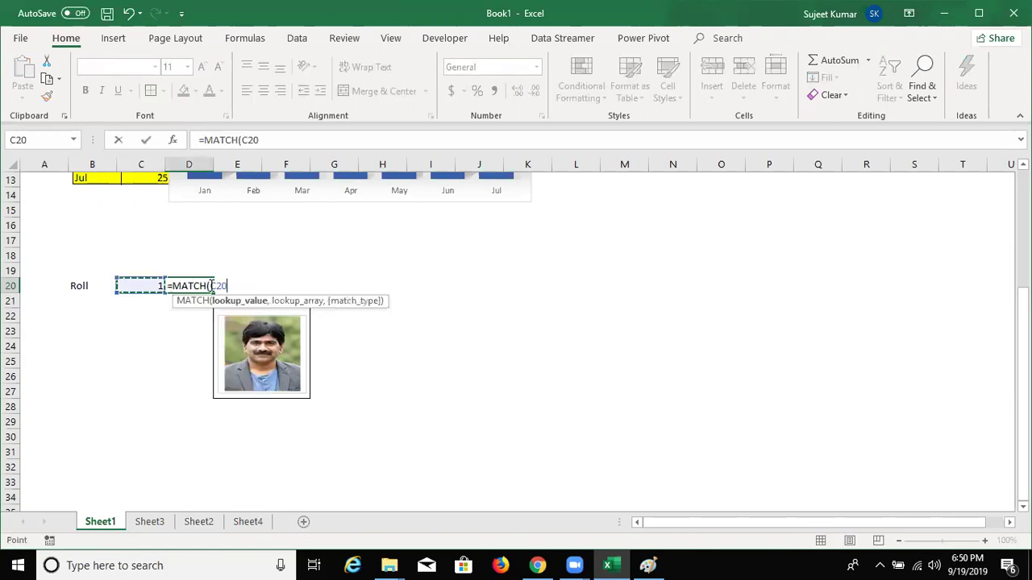
text(,)
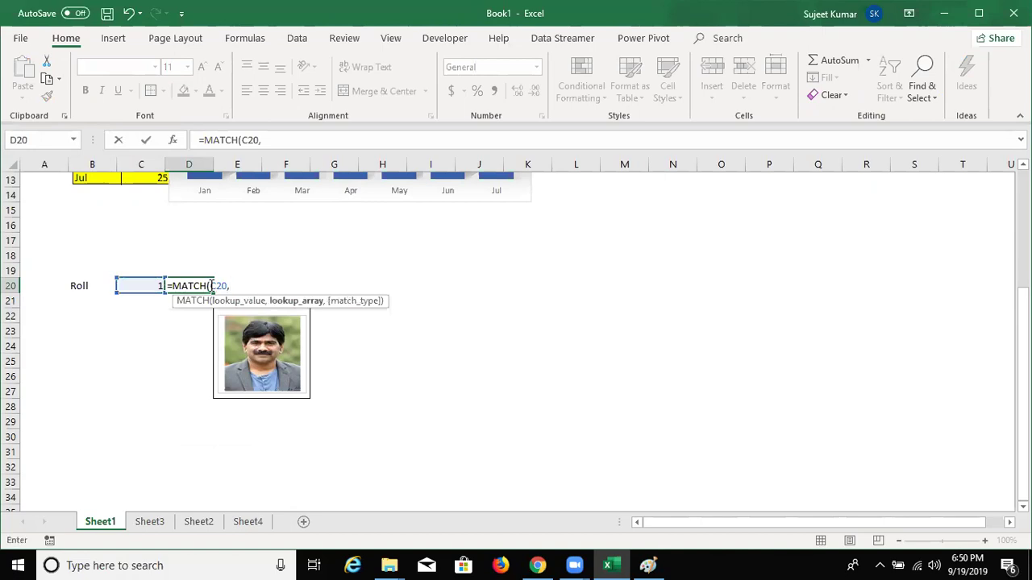
click(252, 522)
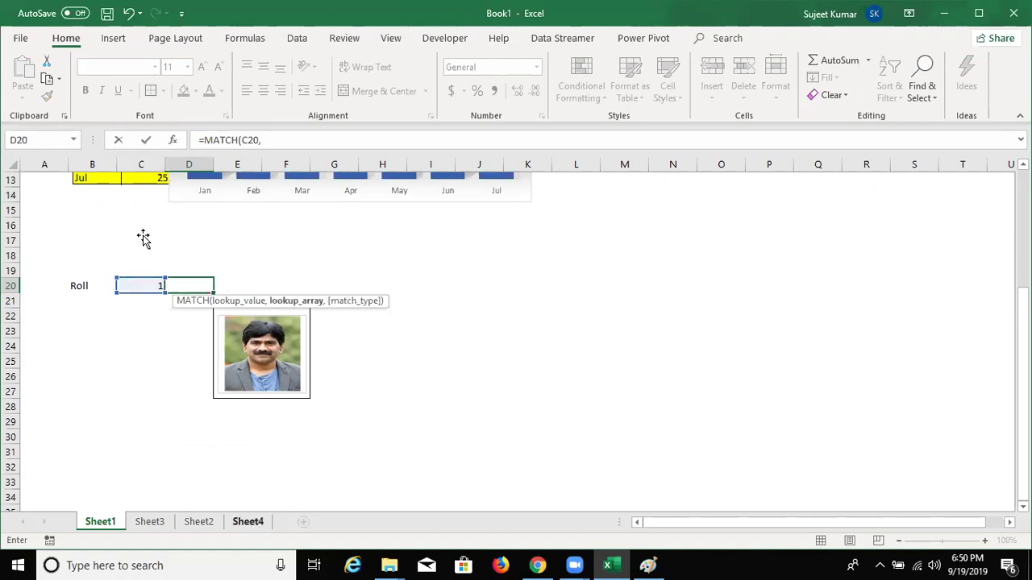
click(44, 165)
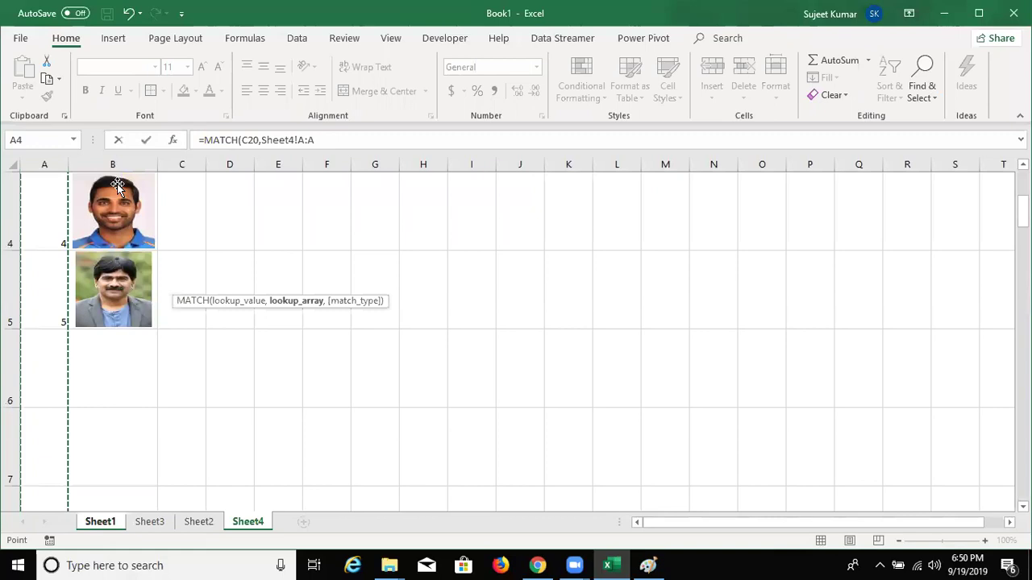
text(,0)
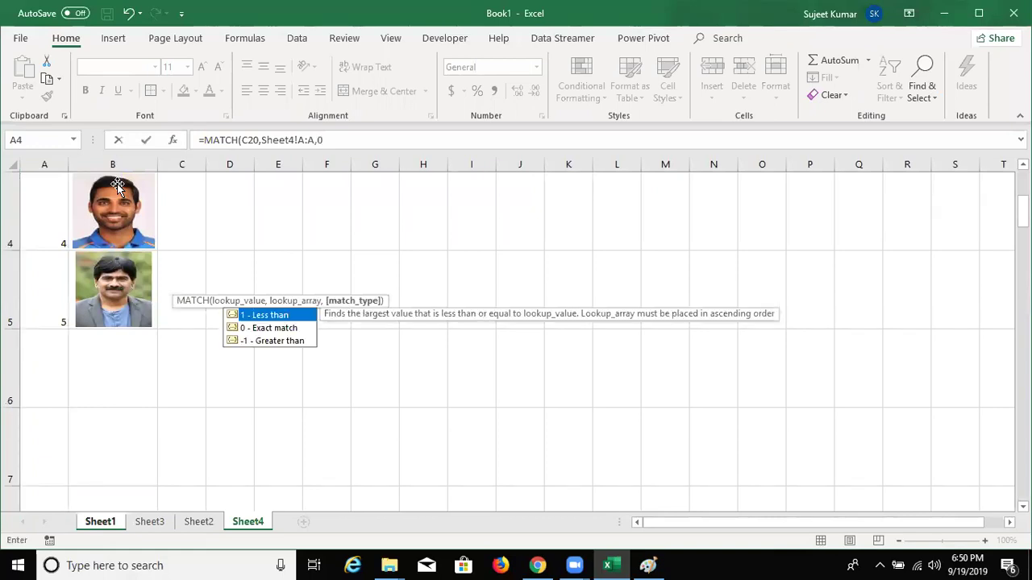
key(Return)
key(Up)
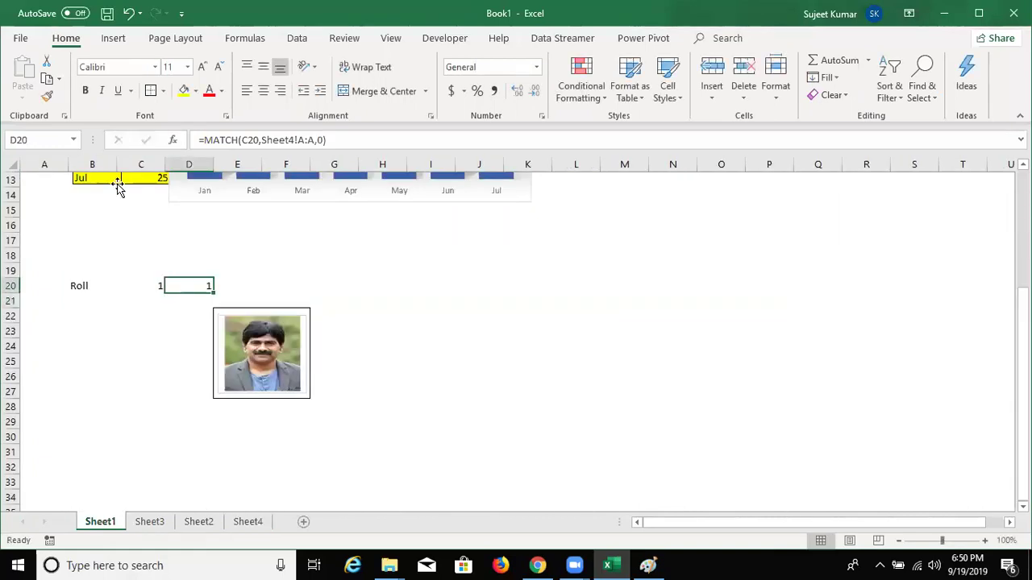
Try roll numbers 2 and 3 in C20
key(Left)
text(2)
key(Return)
key(Up)
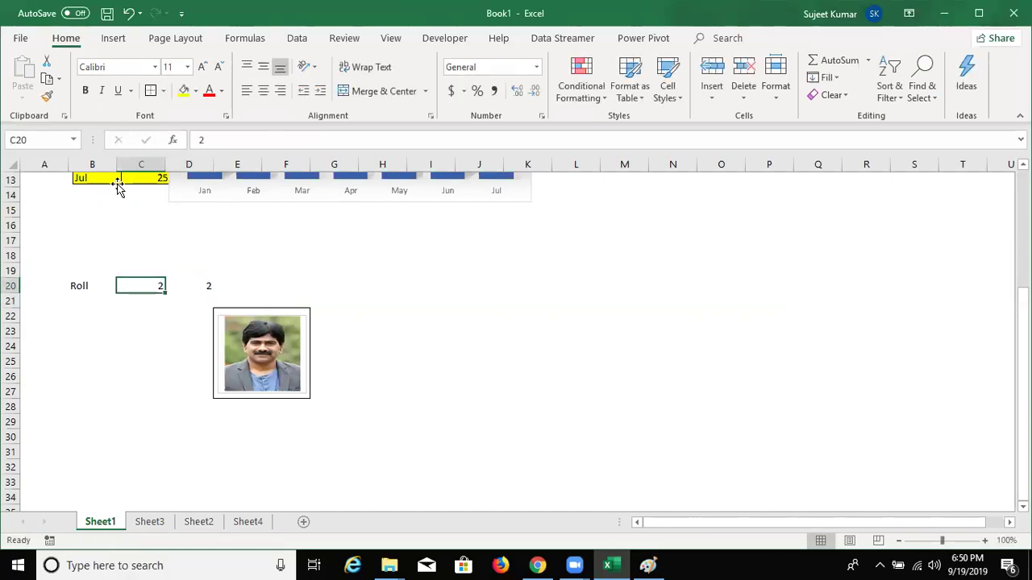
text(3)
key(Return)
key(Up)
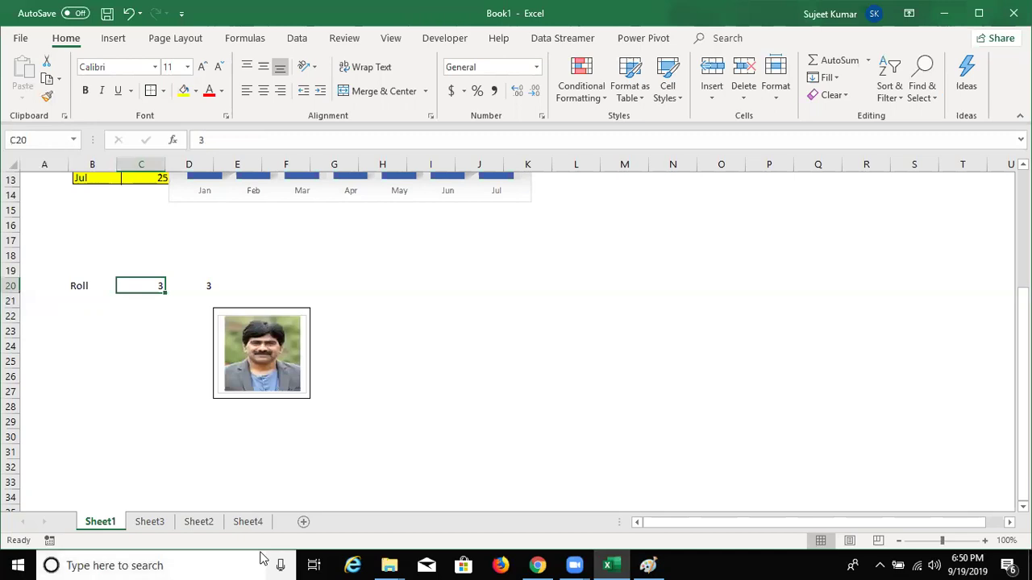
Change Sheet4's first roll number in A1 to 101
click(247, 521)
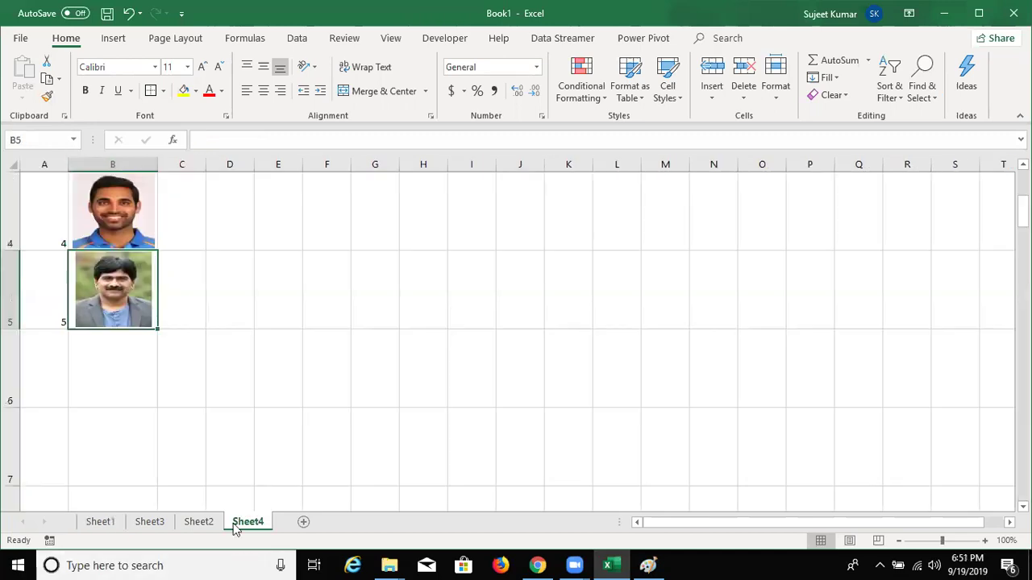
scroll(234, 525, up, 1)
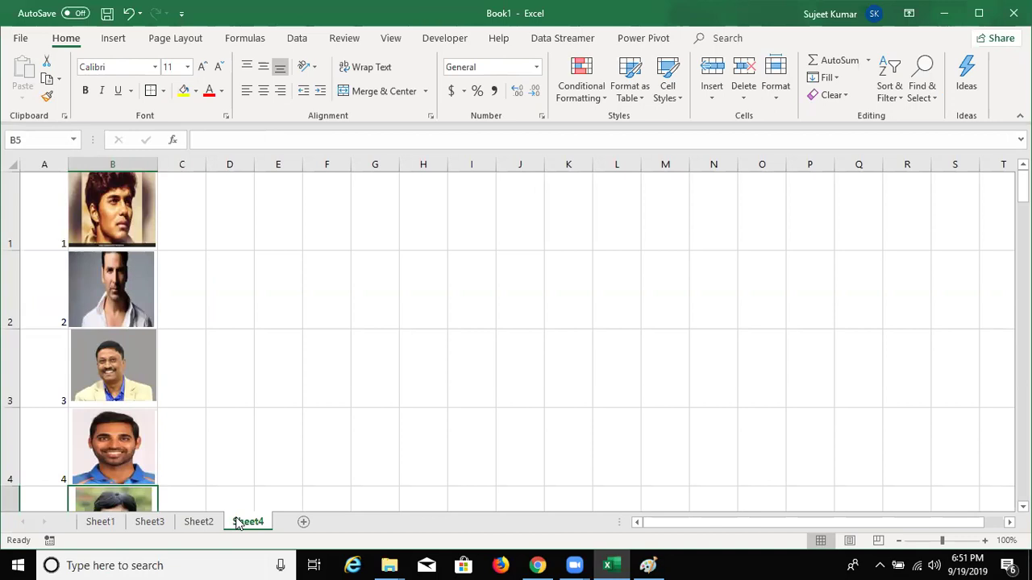
click(44, 228)
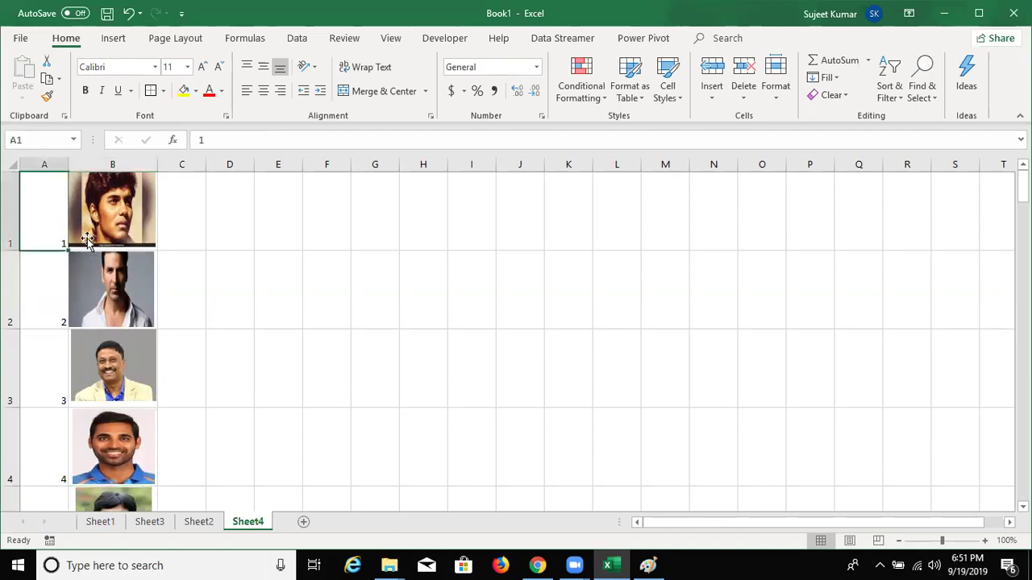
text(101)
key(Return)
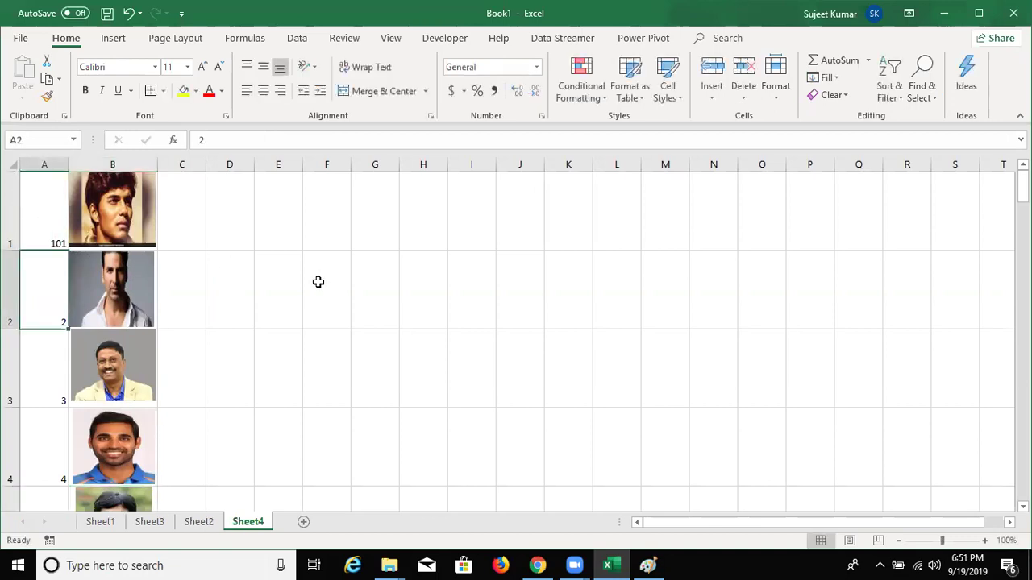
Enter roll 101 in Sheet1's C20 and check D20's lookup result
click(207, 524)
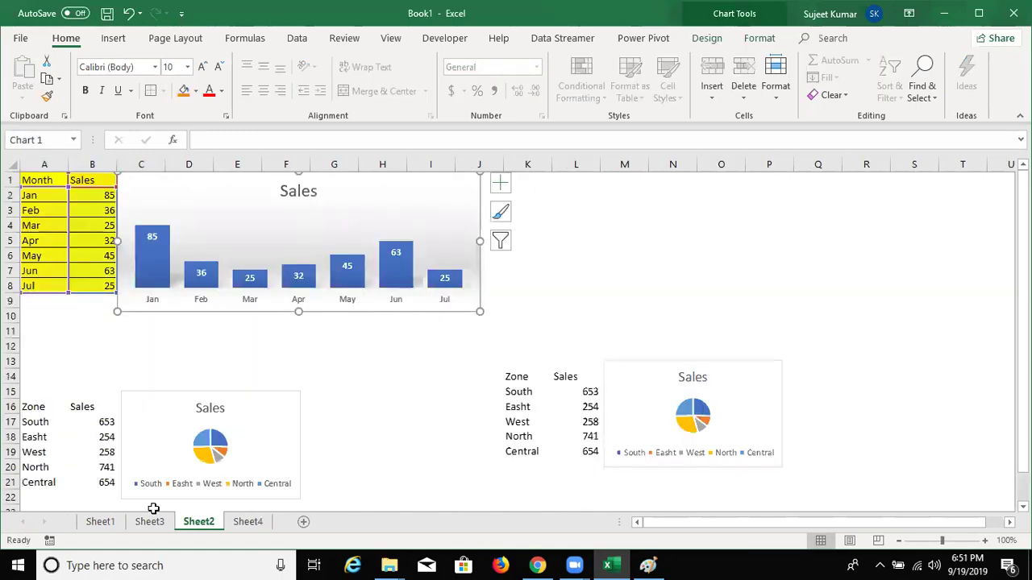
click(118, 525)
text(1)
key(Return)
key(Up)
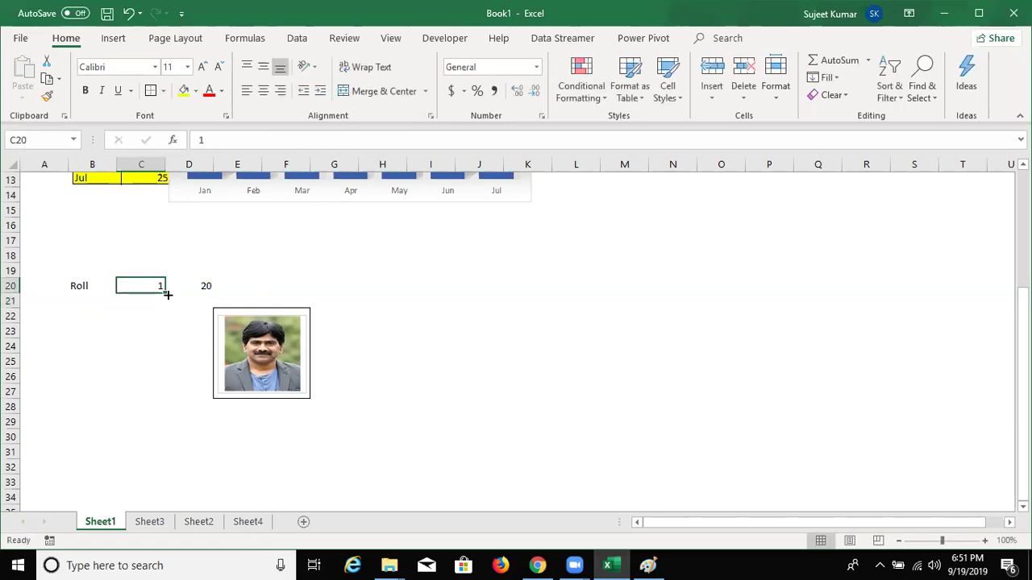
text(101)
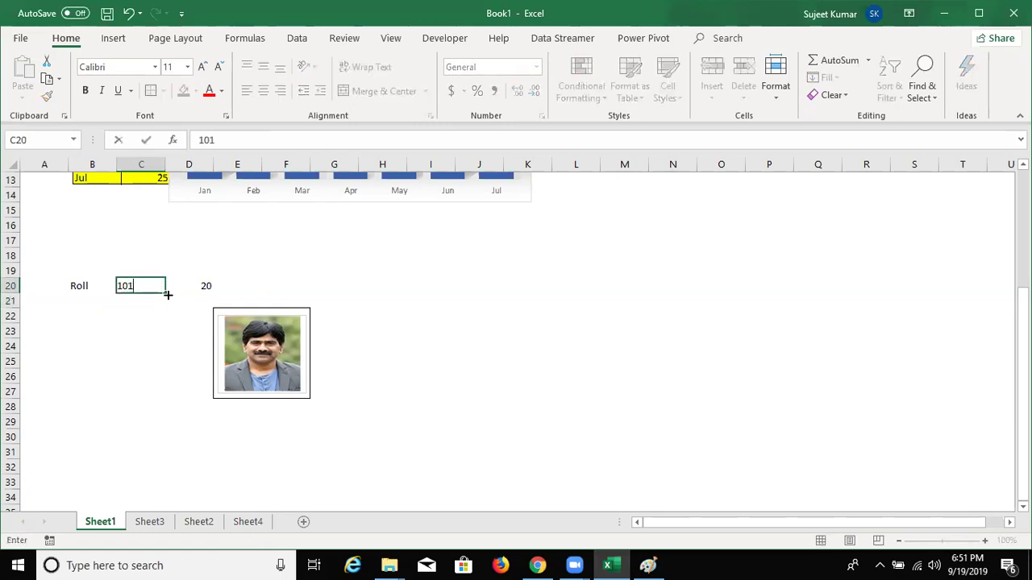
key(Return)
key(Right)
key(Up)
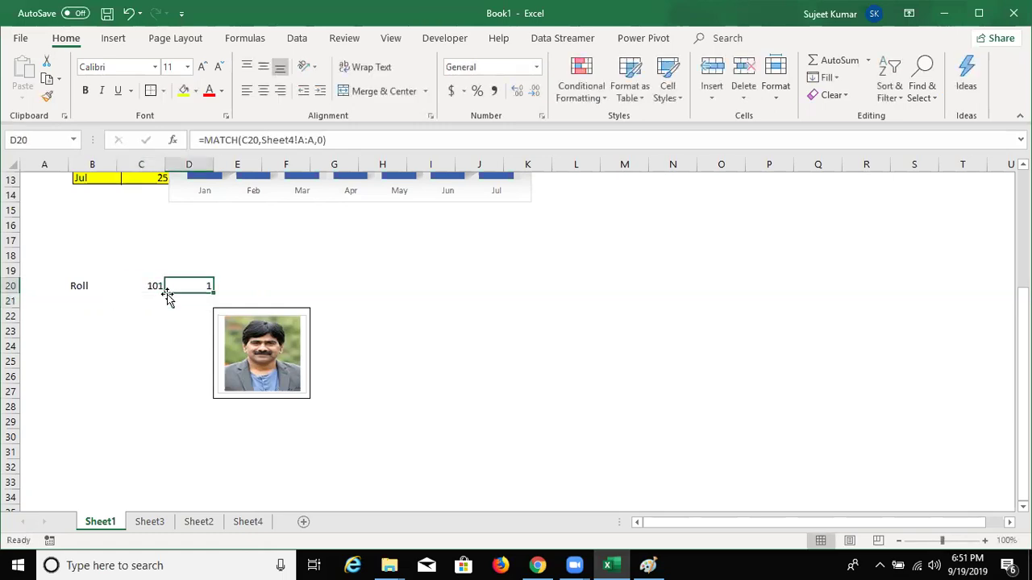
click(164, 292)
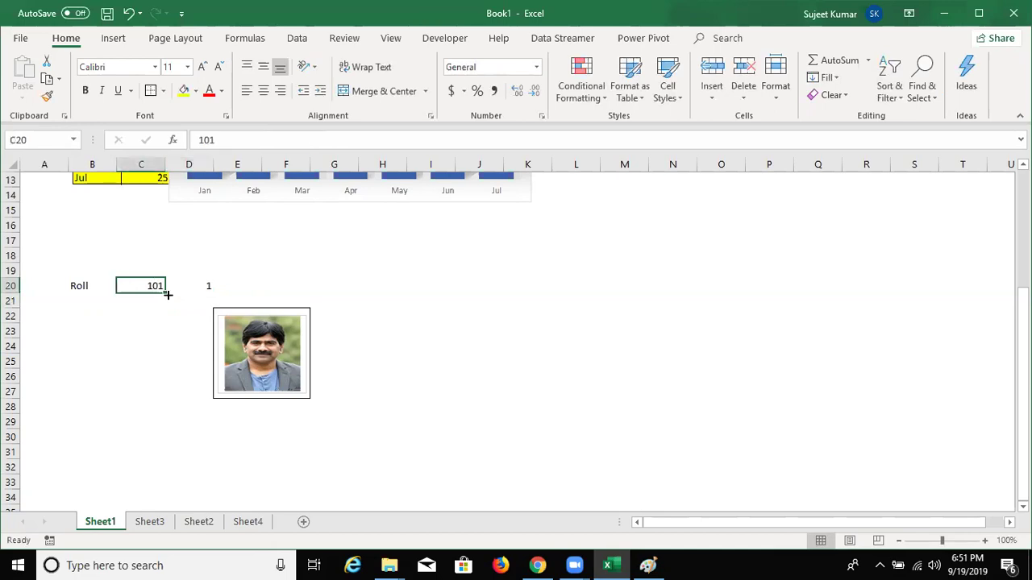
Reset Sheet4's A1 roll number back to 1
click(238, 522)
click(44, 240)
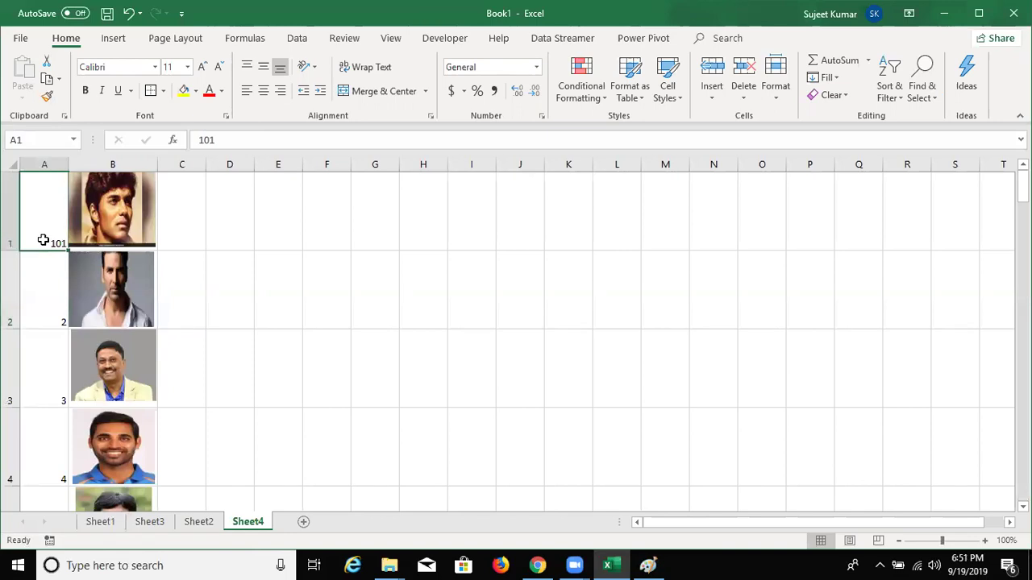
text(1)
key(Return)
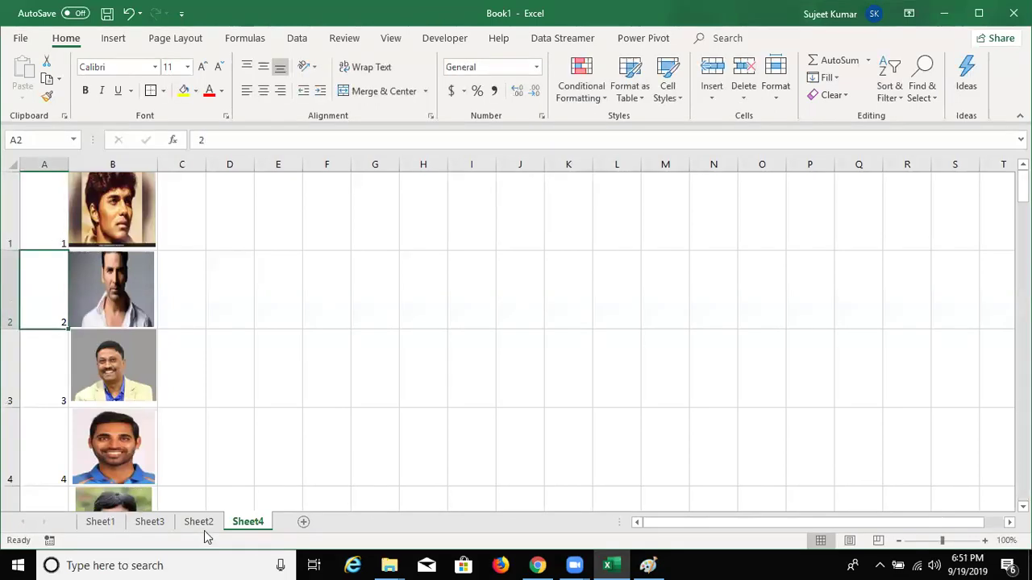
click(112, 525)
Re-enter roll number 1 in C20 so D20 returns 1
click(187, 285)
click(132, 285)
text(1)
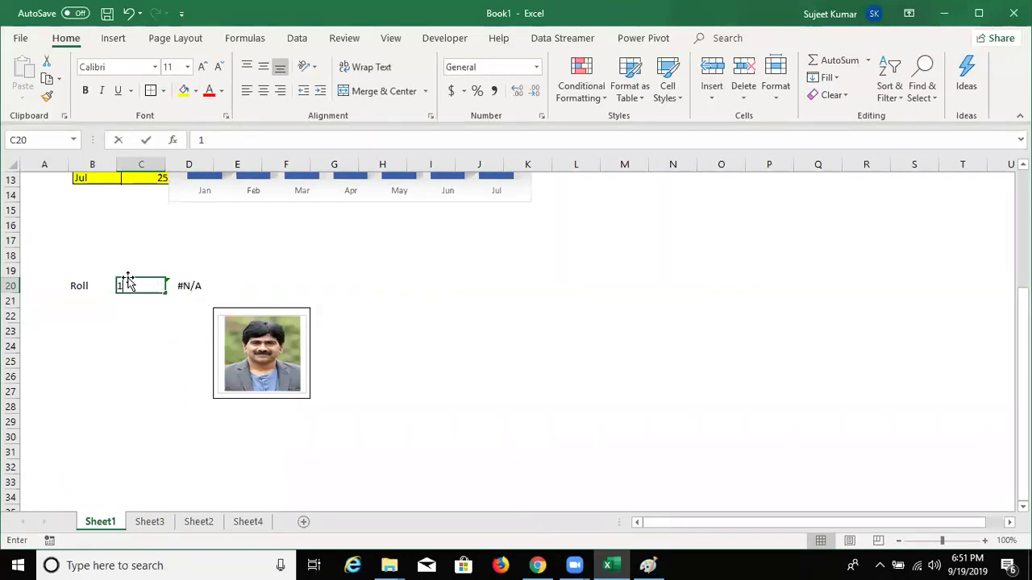
key(Return)
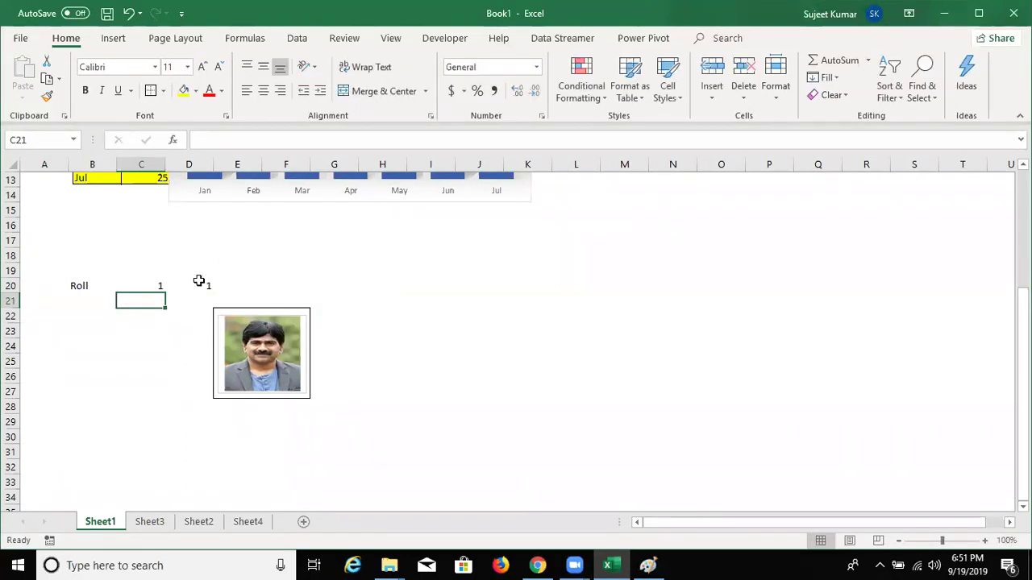
Inspect D20's MATCH formula and the linked picture's reference, then select E20 on Sheet1
click(198, 283)
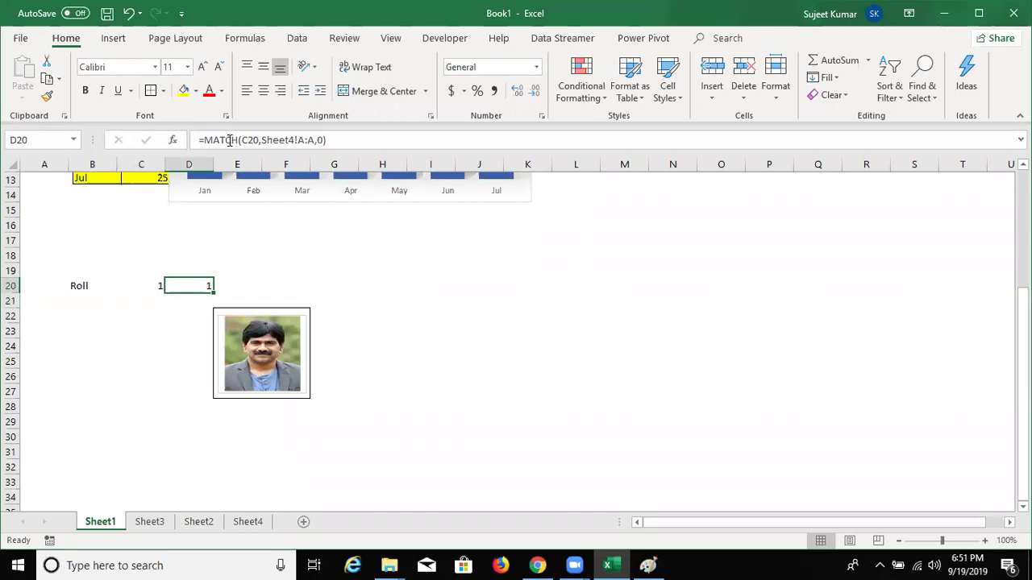
click(219, 314)
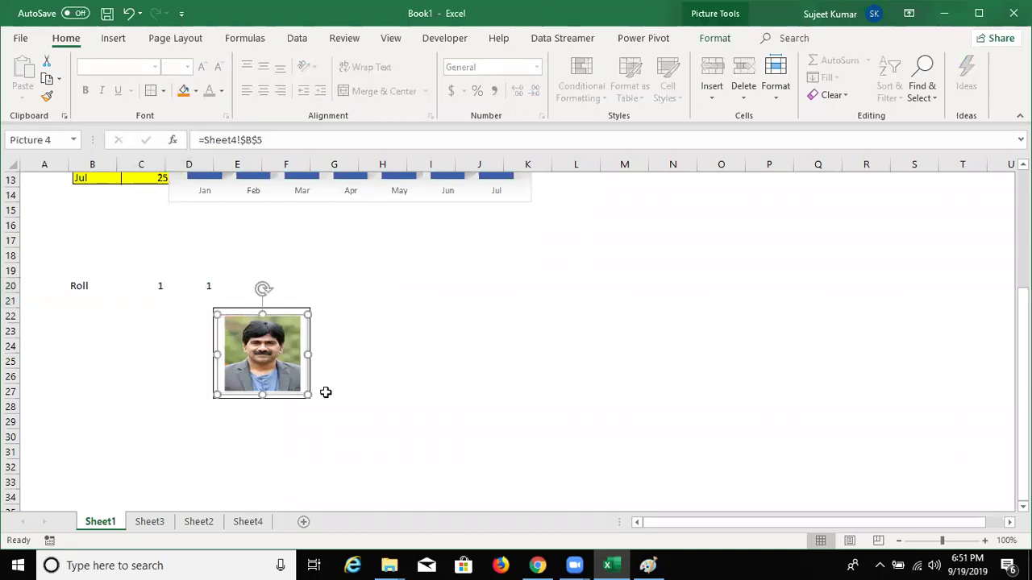
click(281, 403)
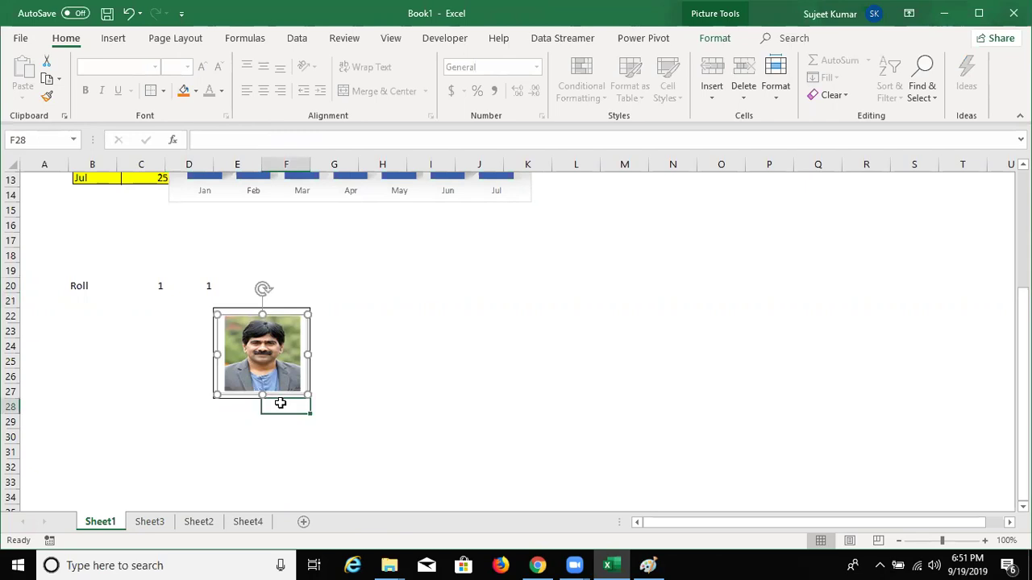
click(217, 403)
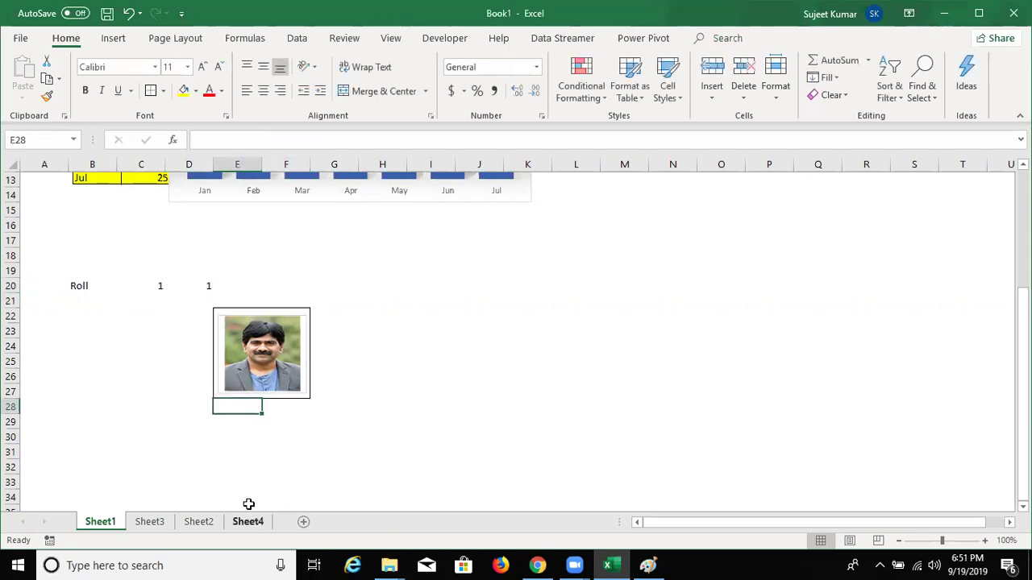
click(247, 522)
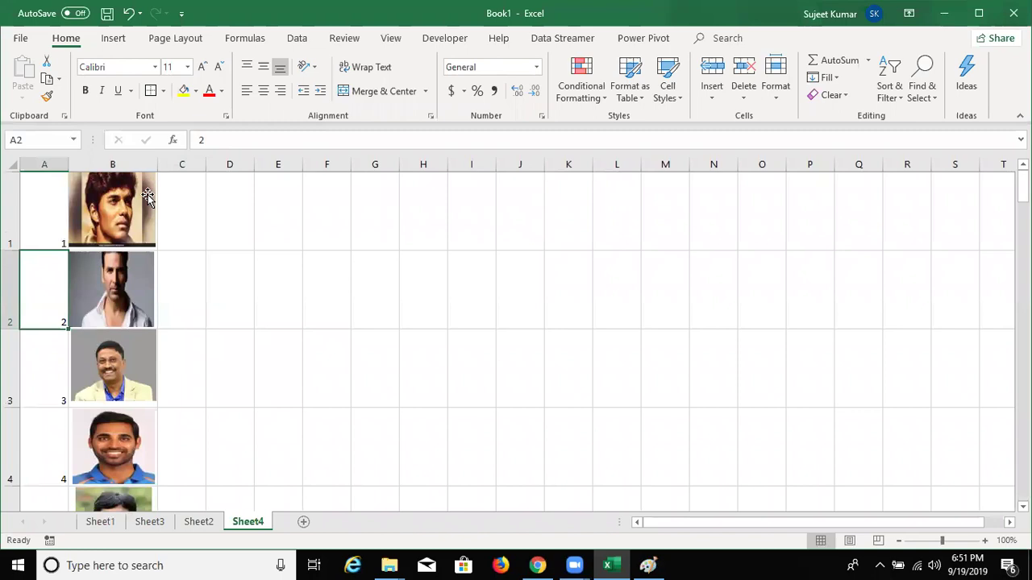
click(105, 522)
click(246, 284)
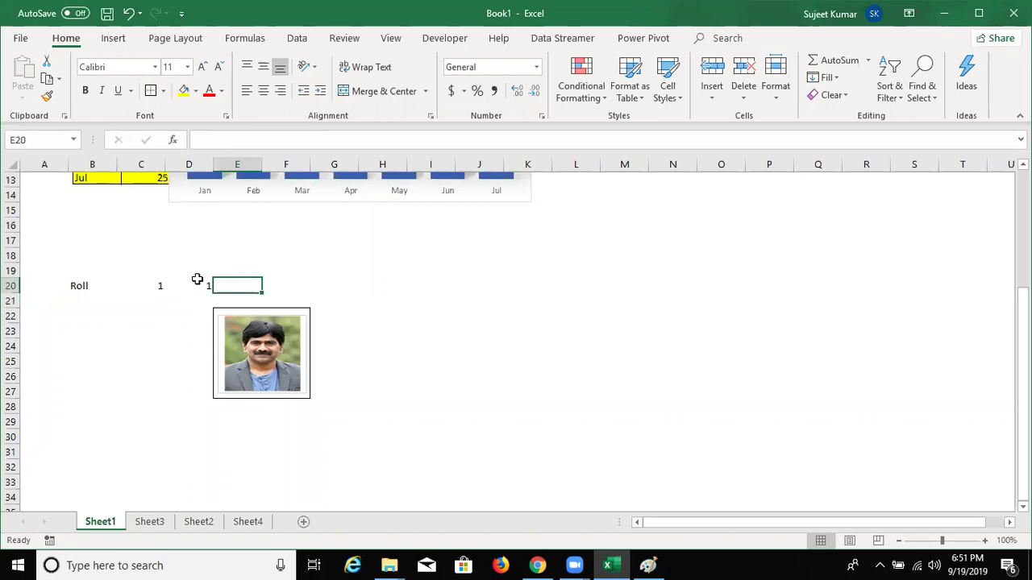
Enter a reference to Sheet4!B1 in E20
text(=)
click(252, 521)
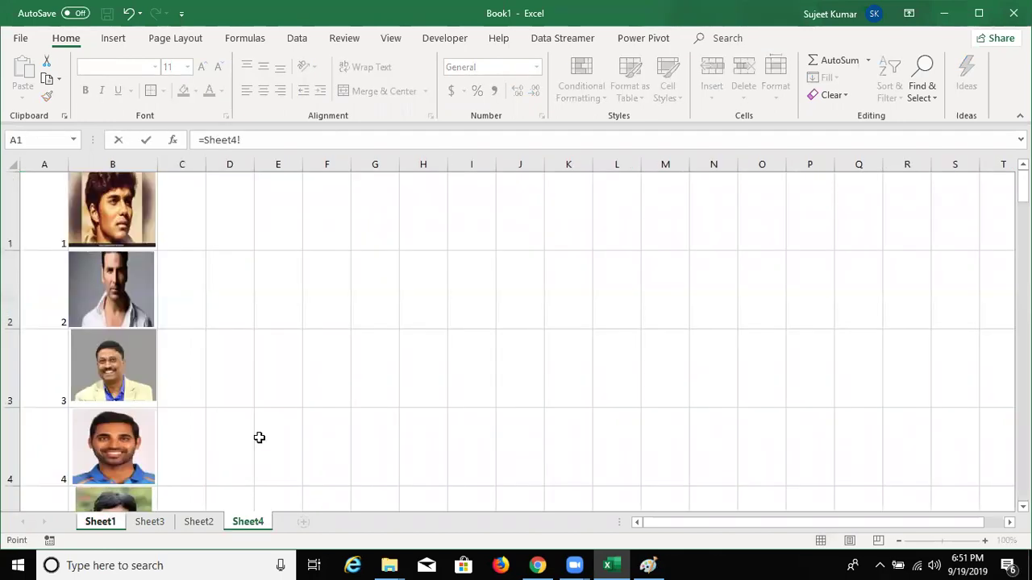
click(34, 200)
key(Right)
key(Return)
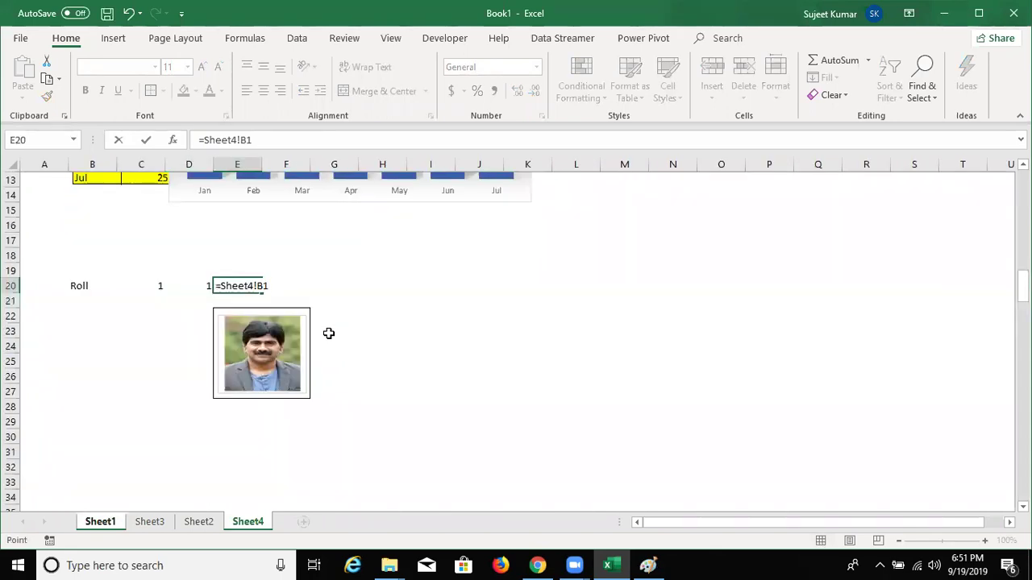
Convert E20's reference to the plain text 'Sheet4!B1
click(203, 140)
key(BackSpace)
text(')
key(Return)
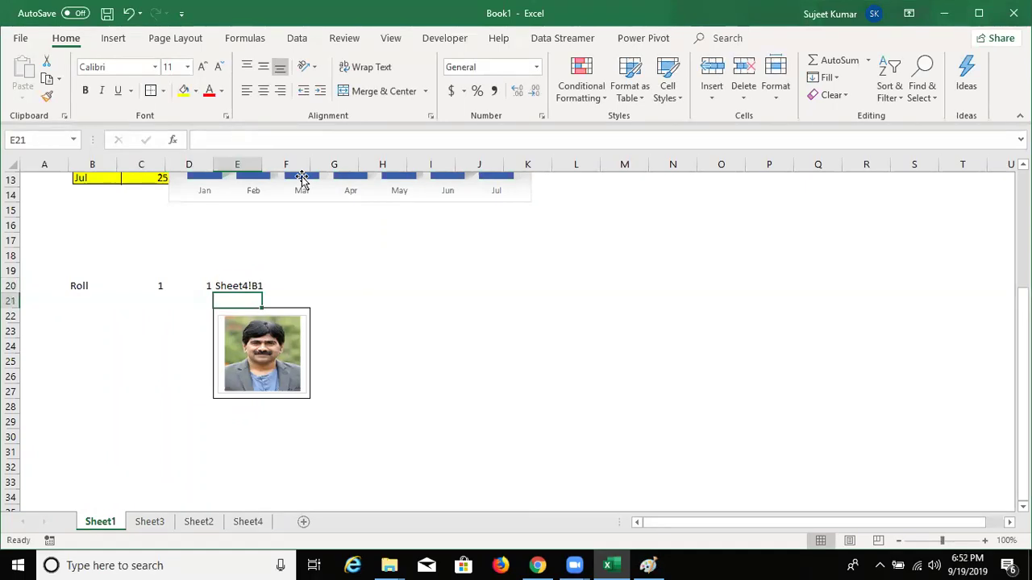
key(Up)
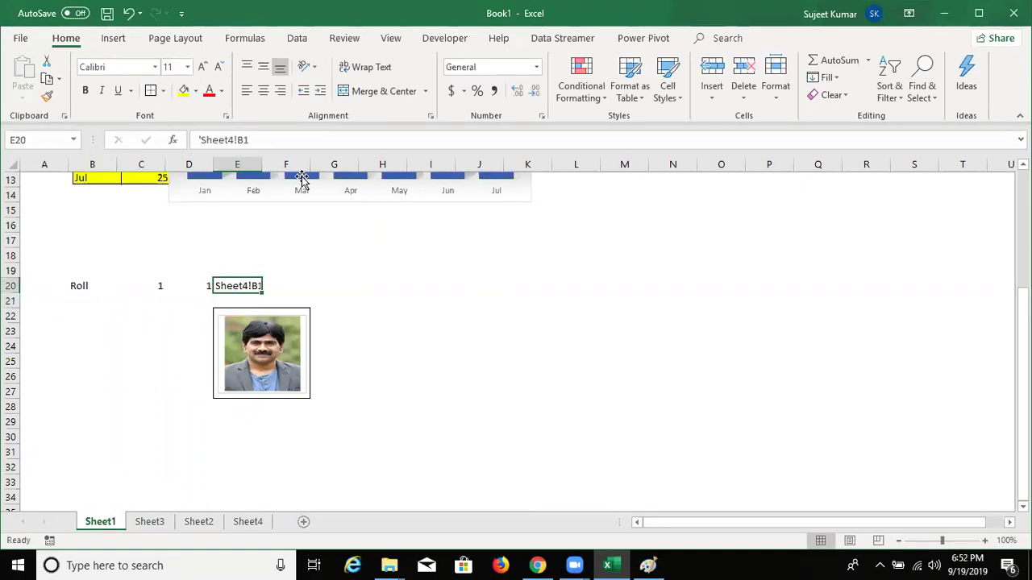
click(246, 139)
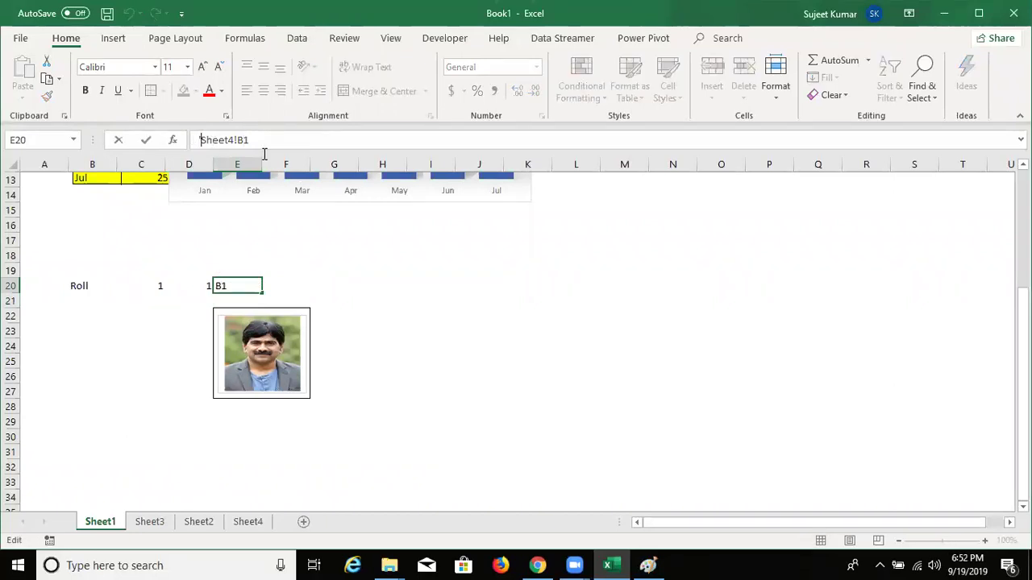
Review D20's MATCH formula, then delete the trailing 1 from E20's text
click(177, 285)
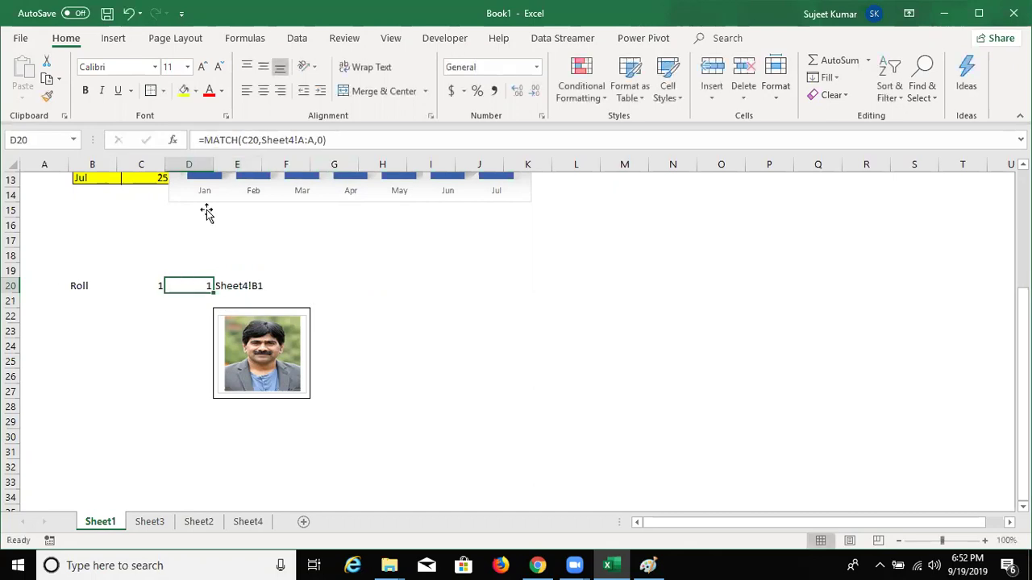
double_click(291, 143)
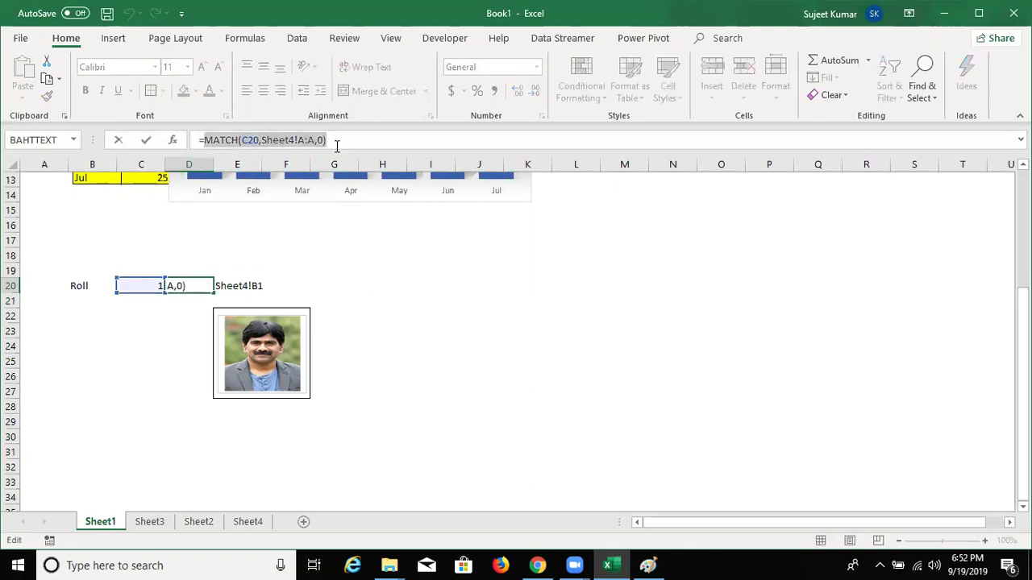
key(Escape)
click(260, 288)
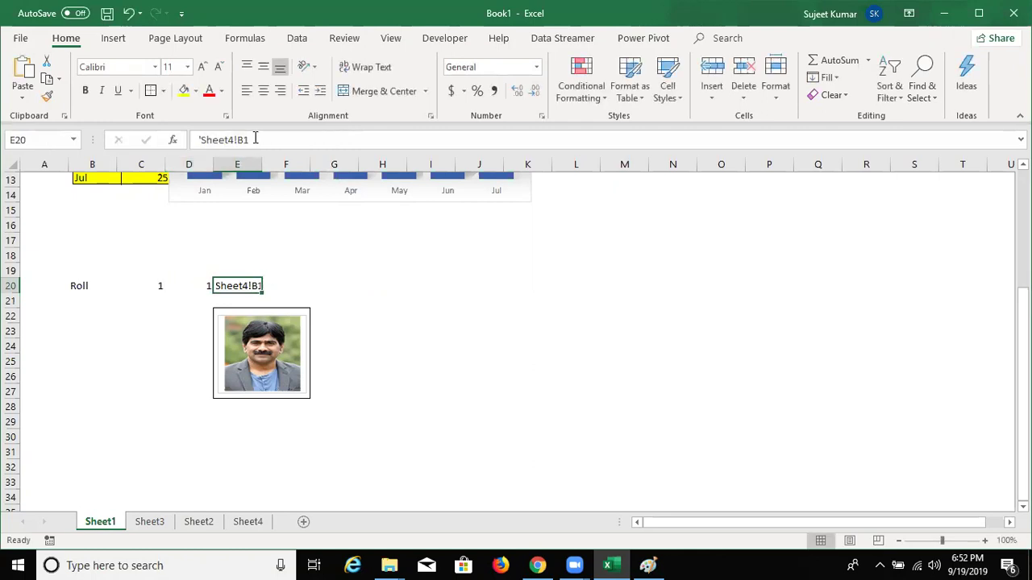
key(F2)
key(BackSpace)
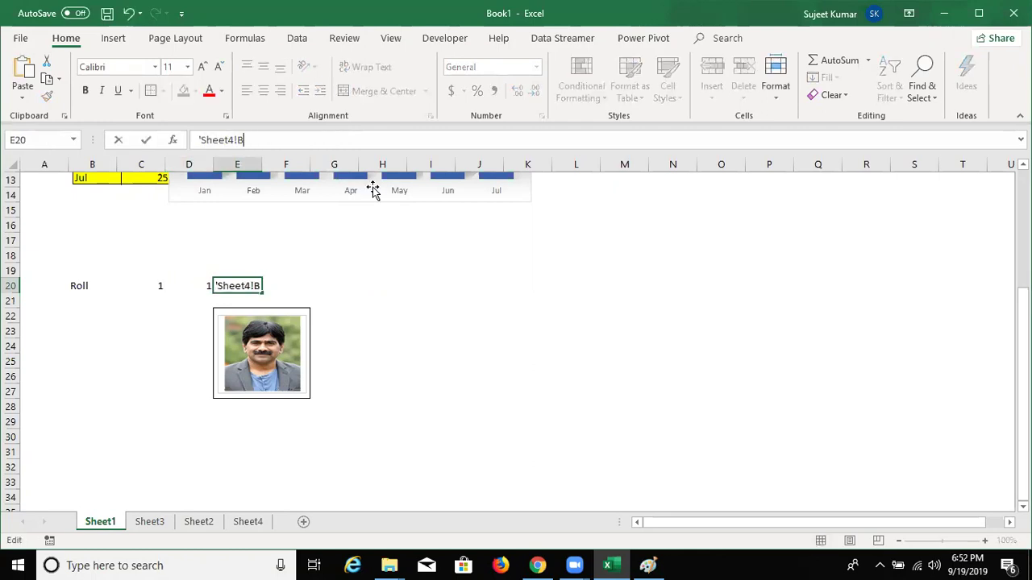
Turn E20 into the formula ="Sheet4!B"&MATCH(C20,Sheet4!A:A,0)
click(196, 139)
text(=)
key(Delete)
text("&)
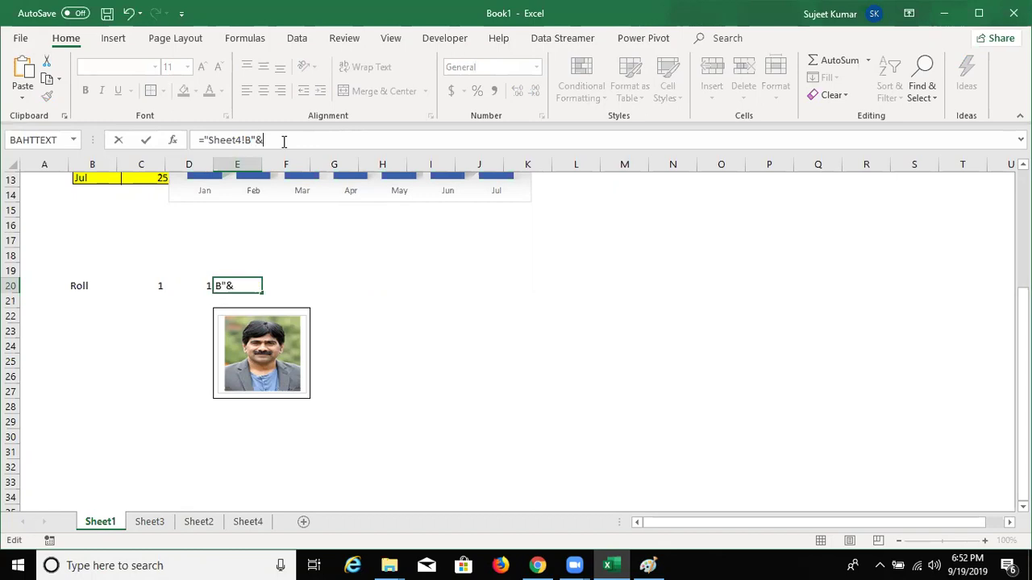
text(MATCH(C20,Sheet4!A:A,0))
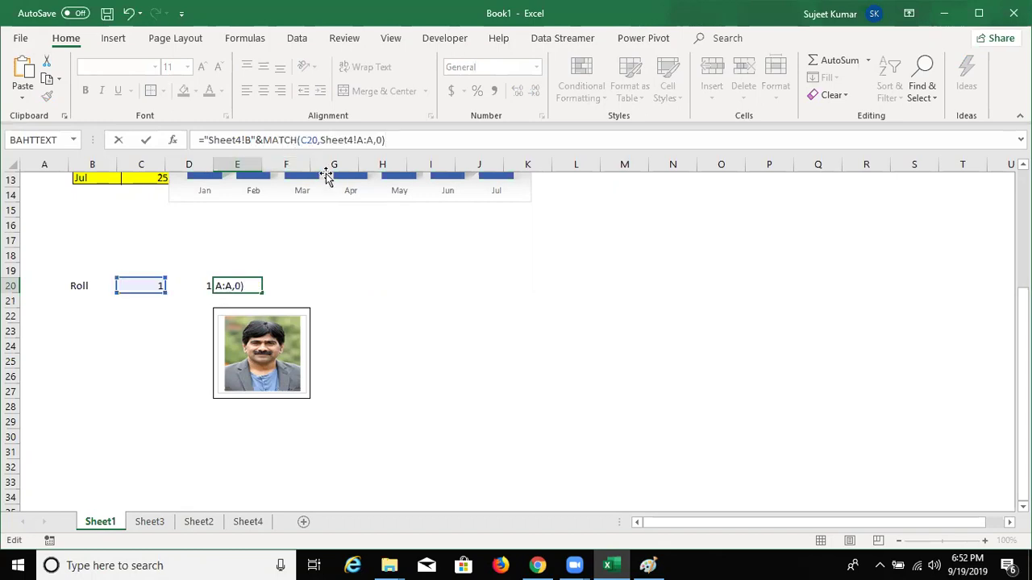
key(Return)
Test roll numbers 2, 3 and 4 in C20 to check E20's address
key(Left)
key(Left)
key(Up)
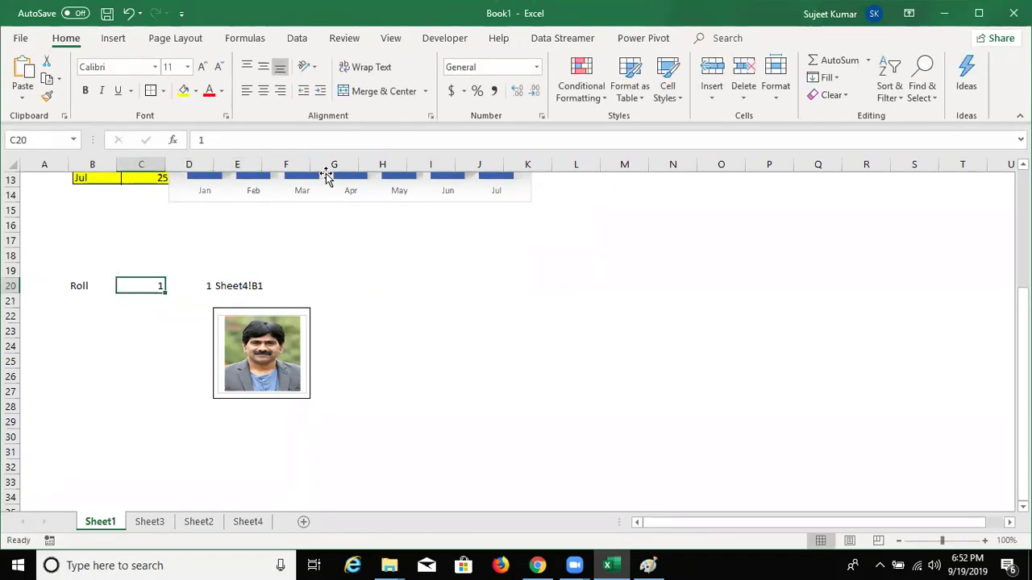
key(BackSpace)
text(2)
key(Return)
key(Up)
text(3)
key(Return)
key(Up)
text(4)
key(Return)
key(Up)
Copy E20's formula text from the formula bar, leaving the cell unchanged
key(Right)
key(Right)
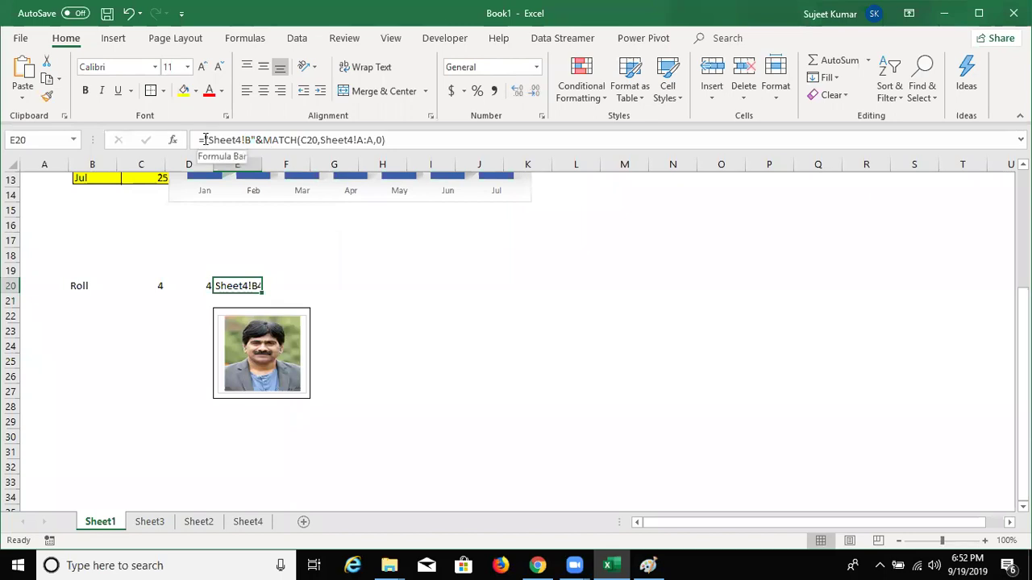
drag(206, 139, 399, 138)
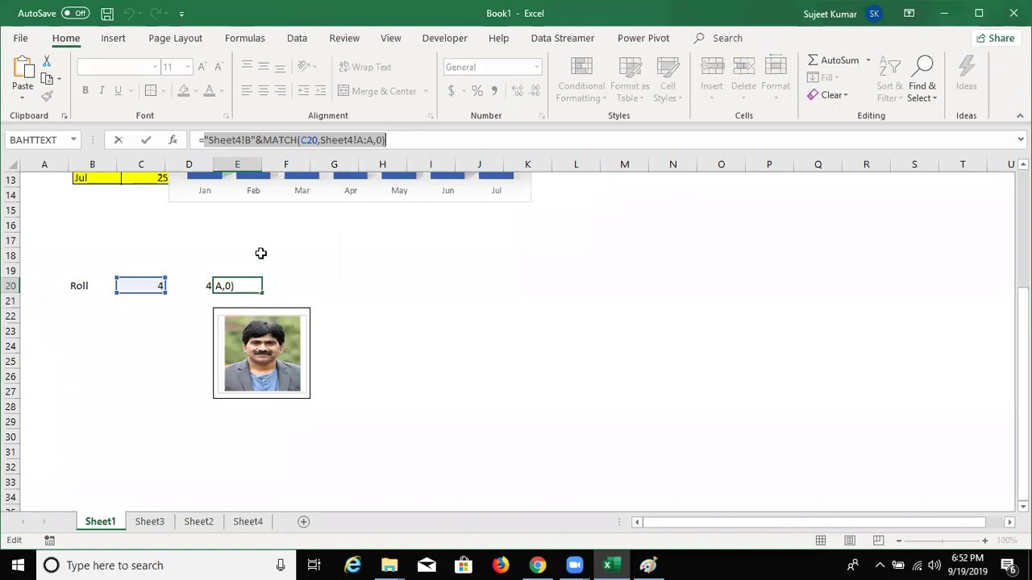
key(Escape)
click(135, 288)
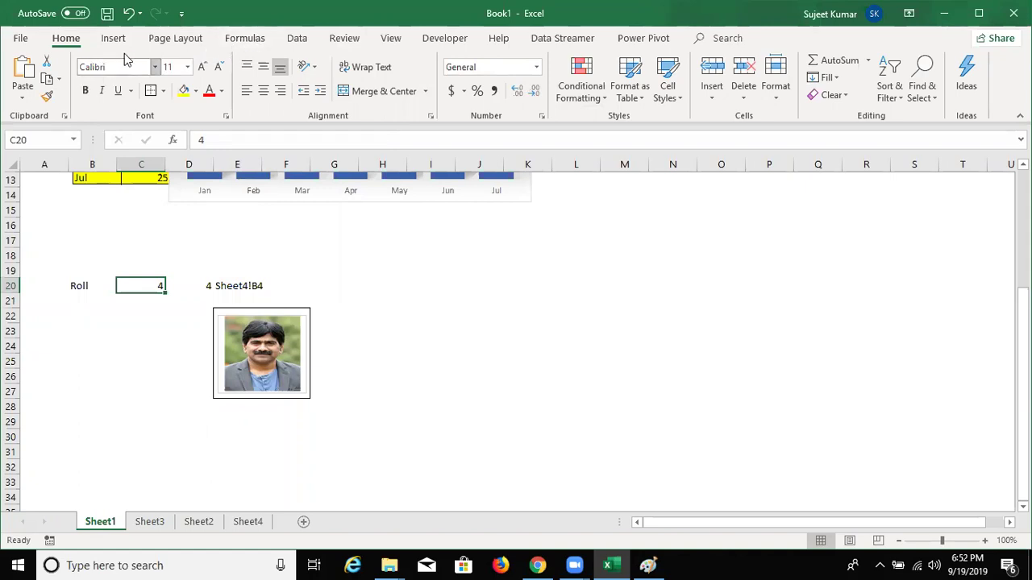
Define the workbook name PIC referring to =INDIRECT("Sheet4!B"&MATCH(C20,Sheet4!A:A,0))
click(236, 40)
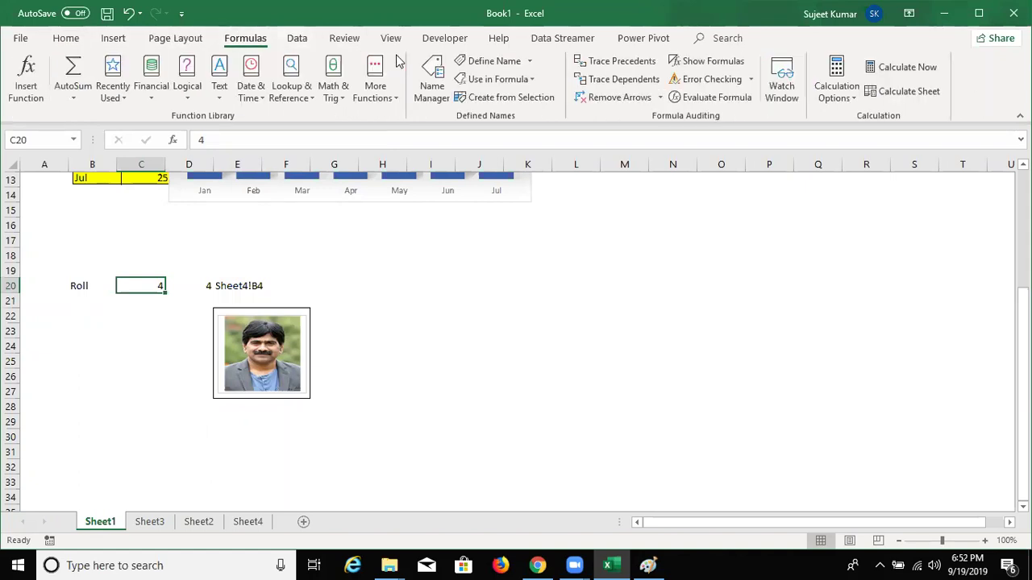
click(486, 62)
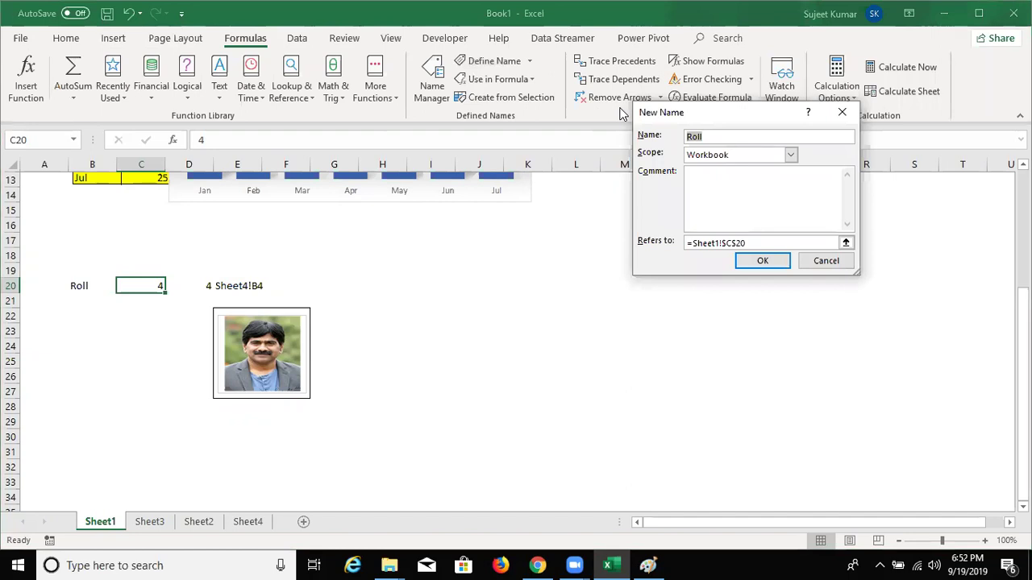
text(PIC)
click(757, 242)
double_click(706, 244)
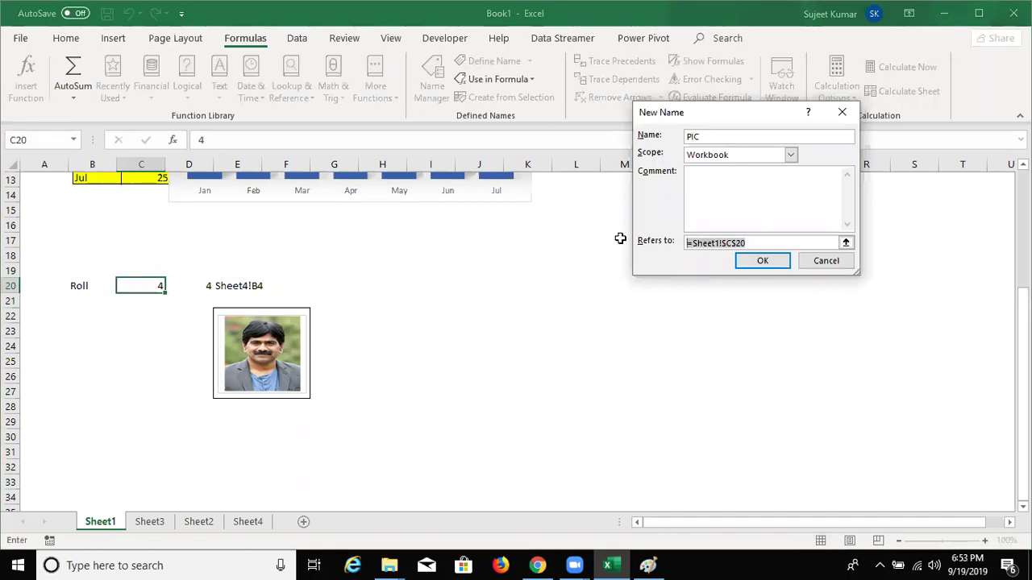
text(=indirect()
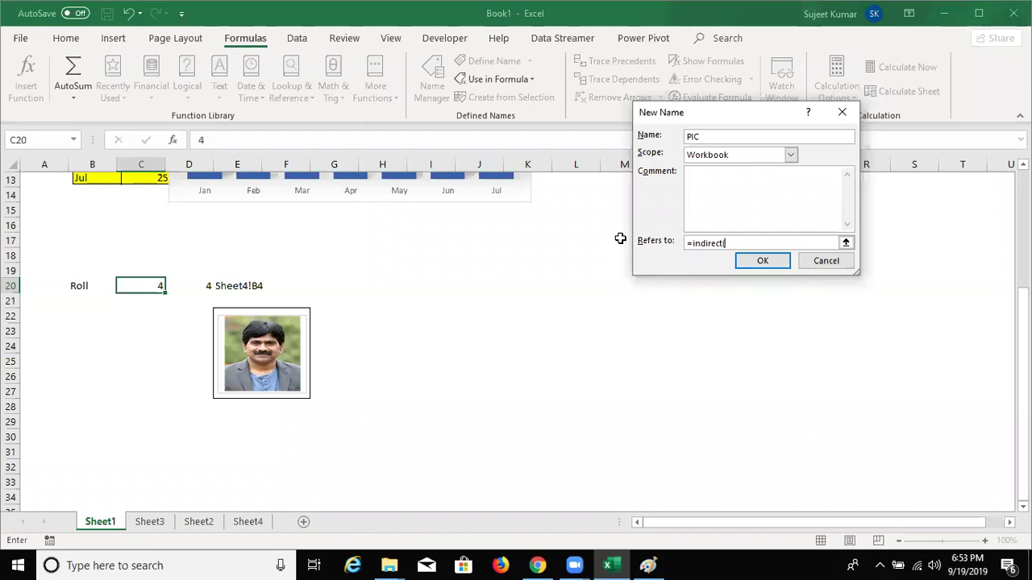
key(ctrl+v)
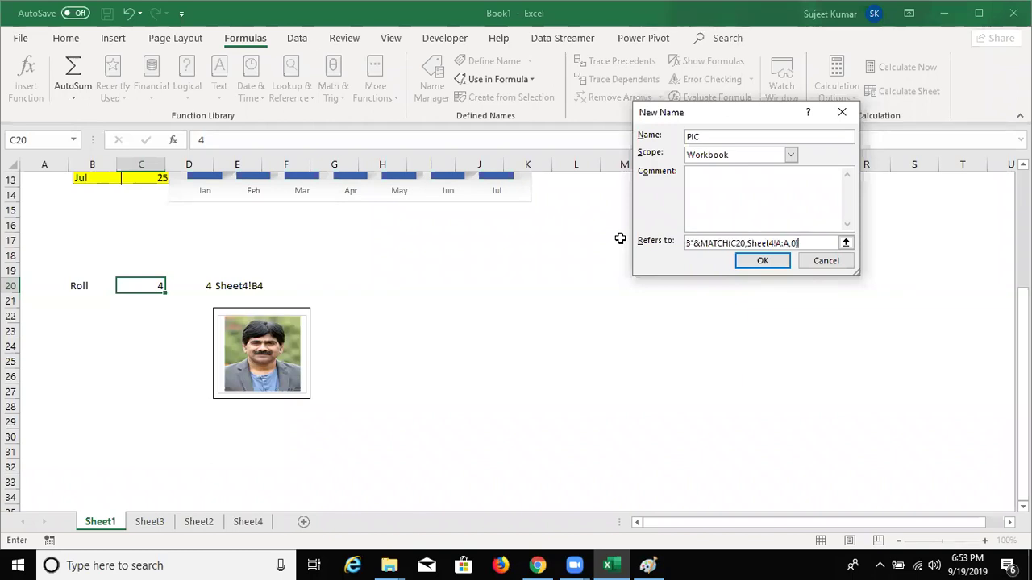
click(751, 263)
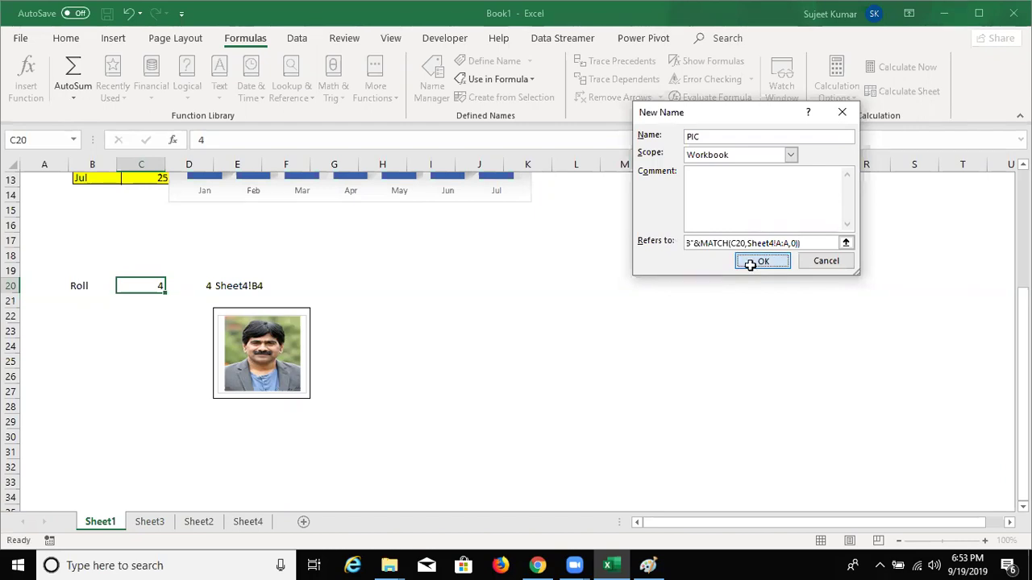
click(432, 77)
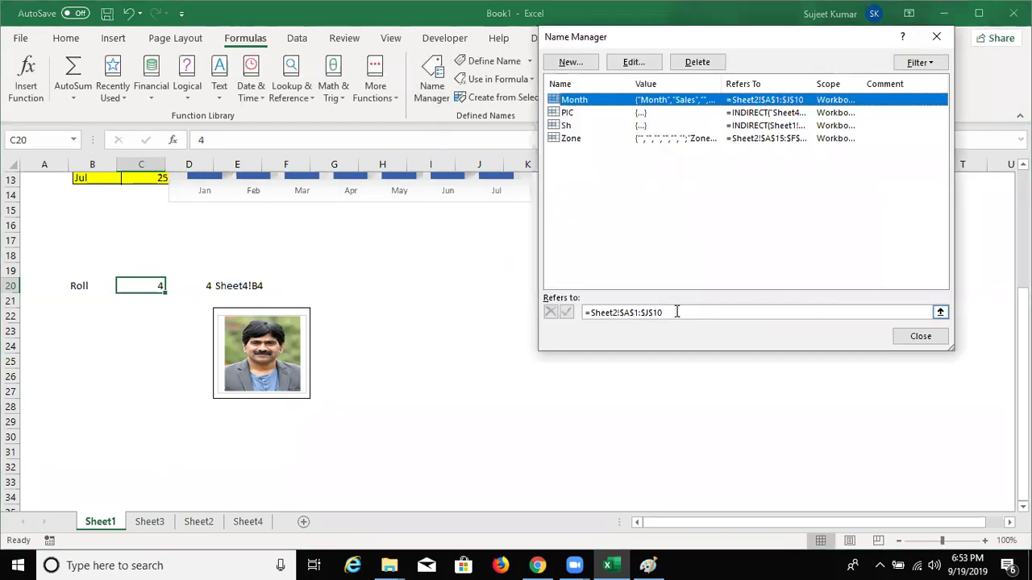
click(572, 114)
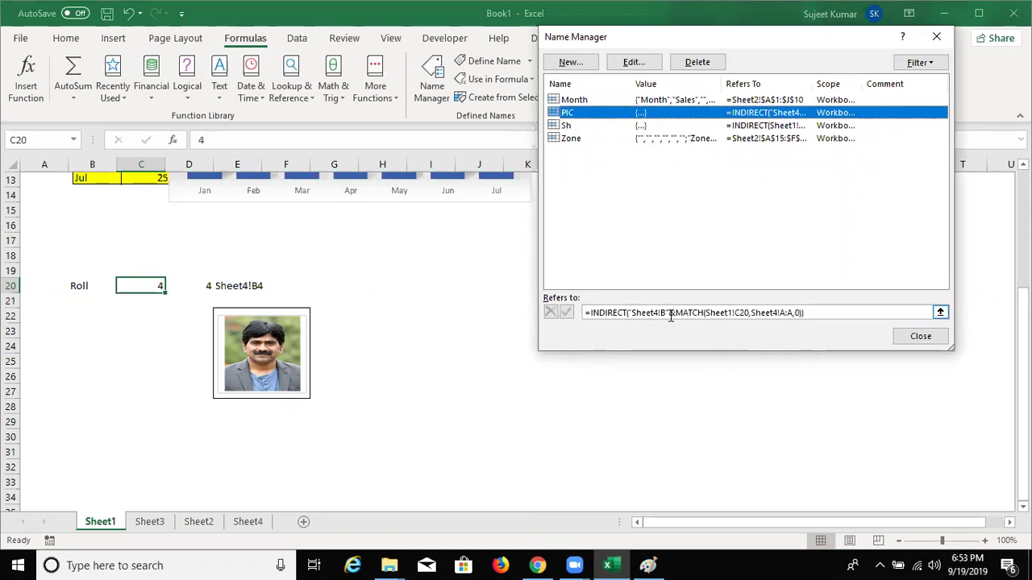
click(744, 313)
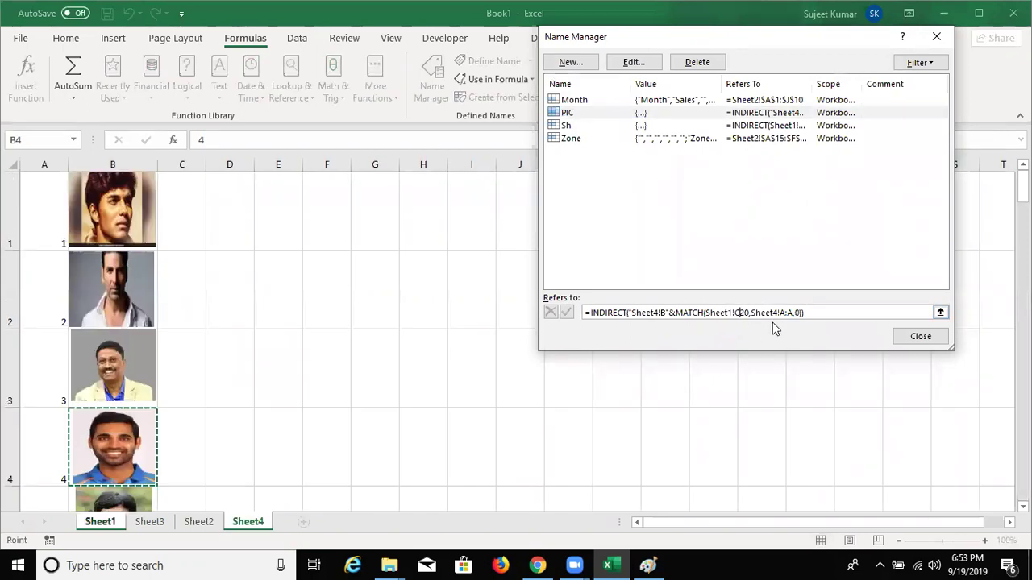
click(770, 321)
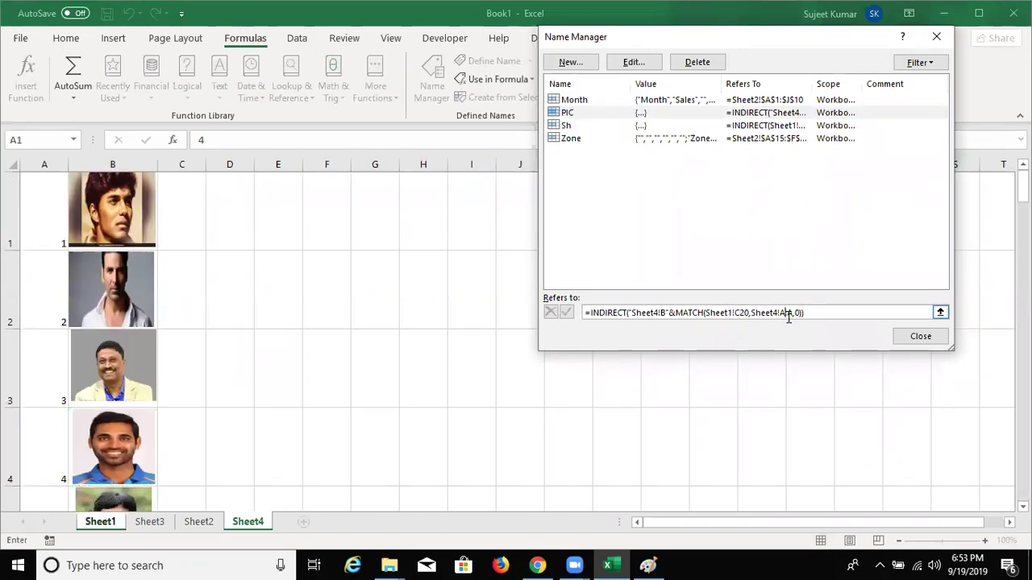
click(911, 337)
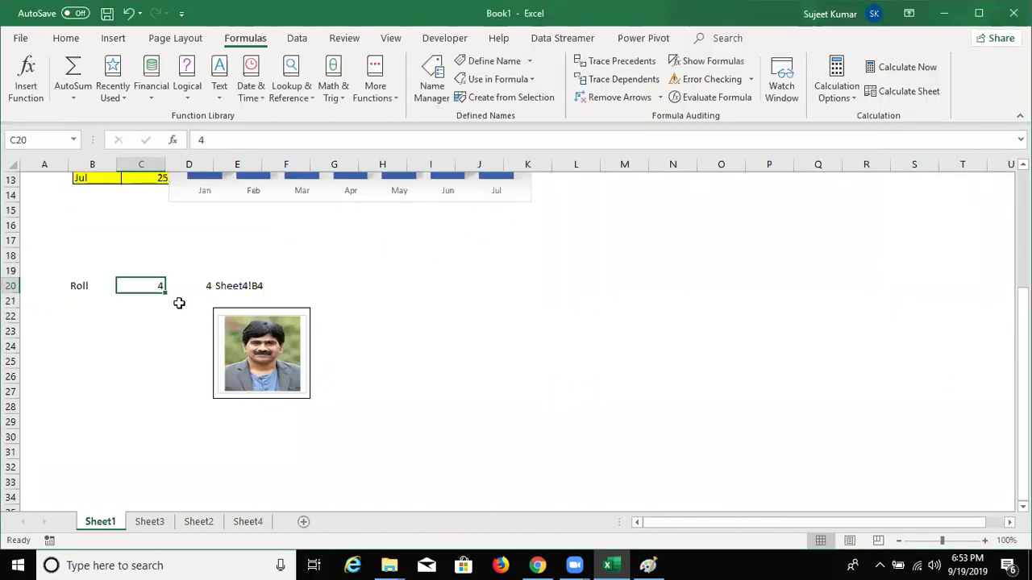
Try linking the picture to =pic, dismiss the invalid reference error, and open Name Manager
click(222, 333)
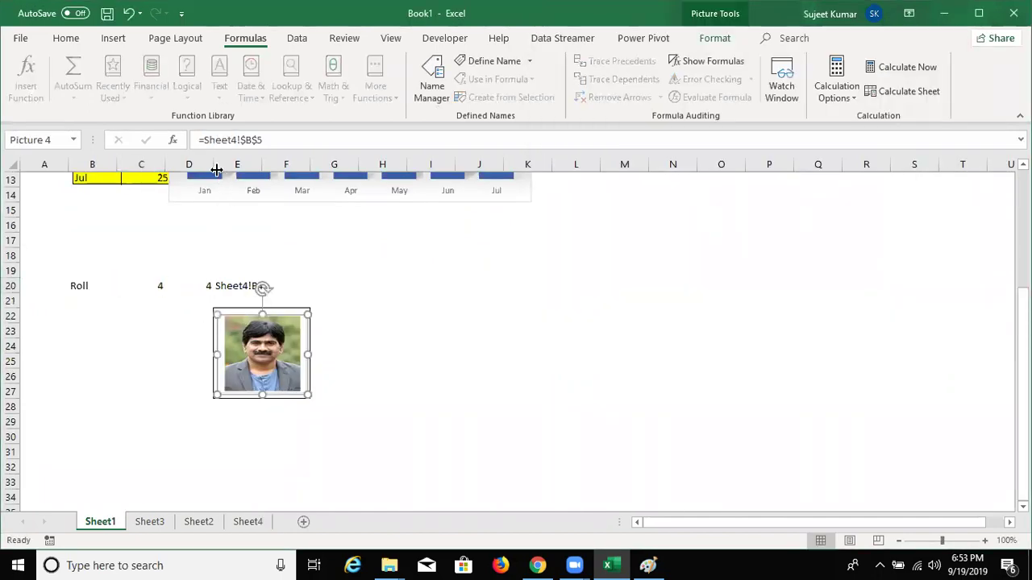
drag(206, 138, 325, 141)
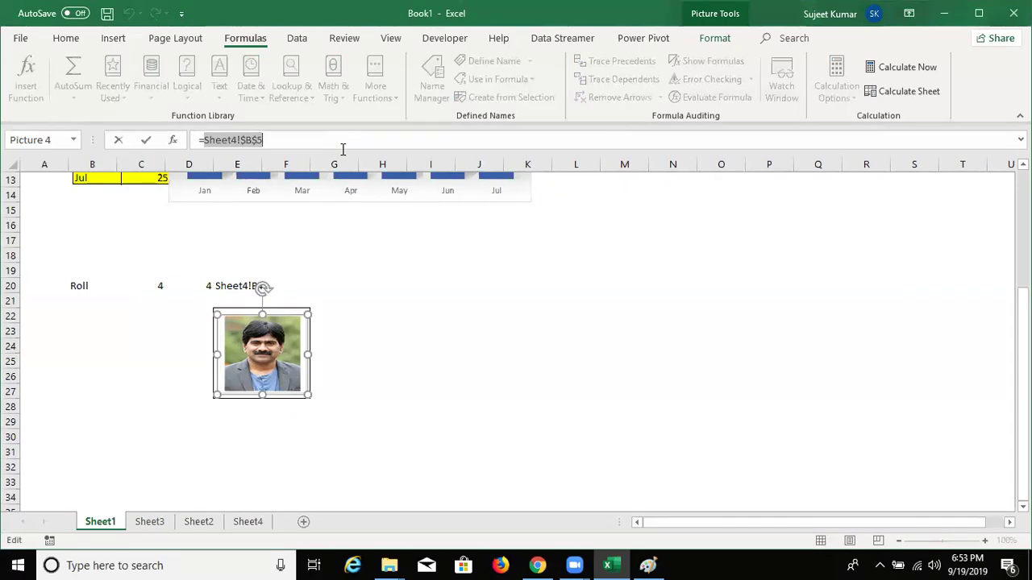
text(pic)
key(Return)
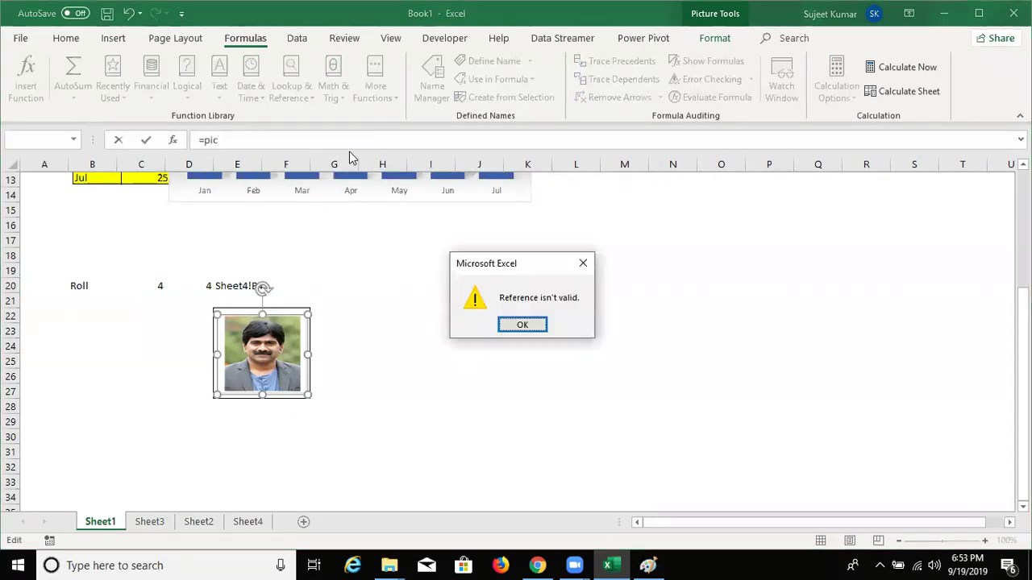
click(540, 329)
key(Return)
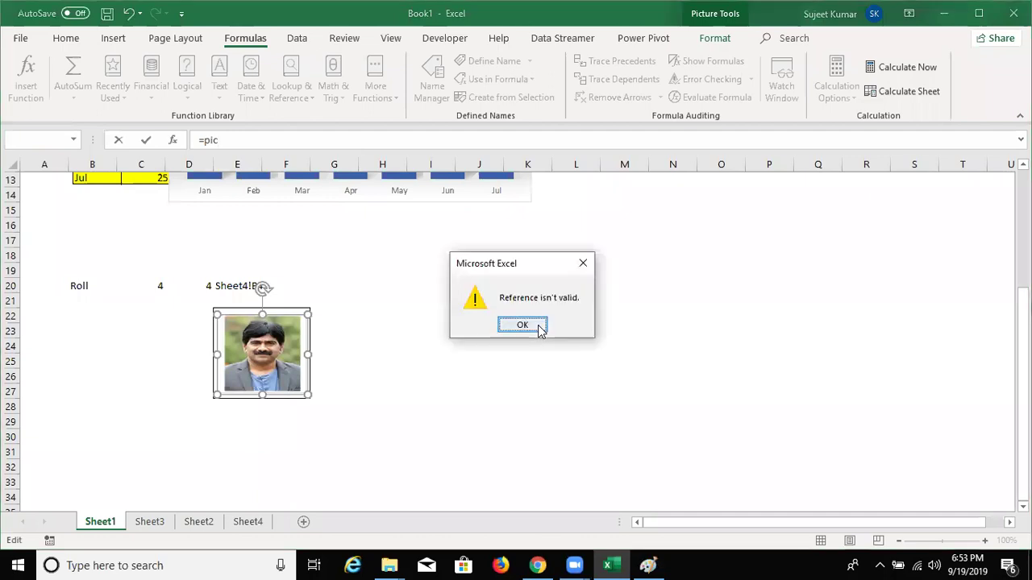
click(539, 325)
key(Escape)
click(430, 90)
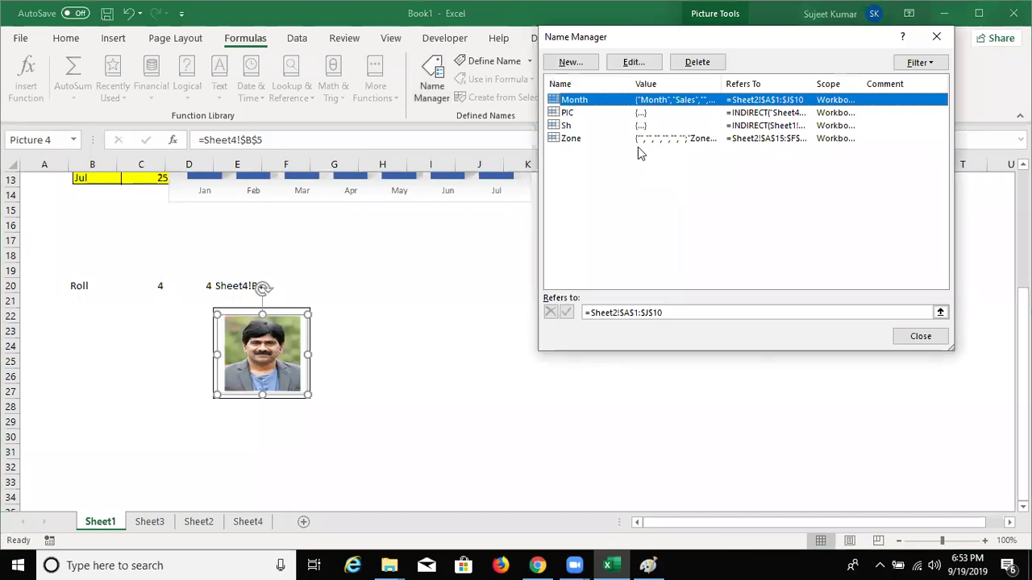
Select PIC and try editing its Refers to formula, then discard the stray pasted text
click(603, 112)
click(737, 313)
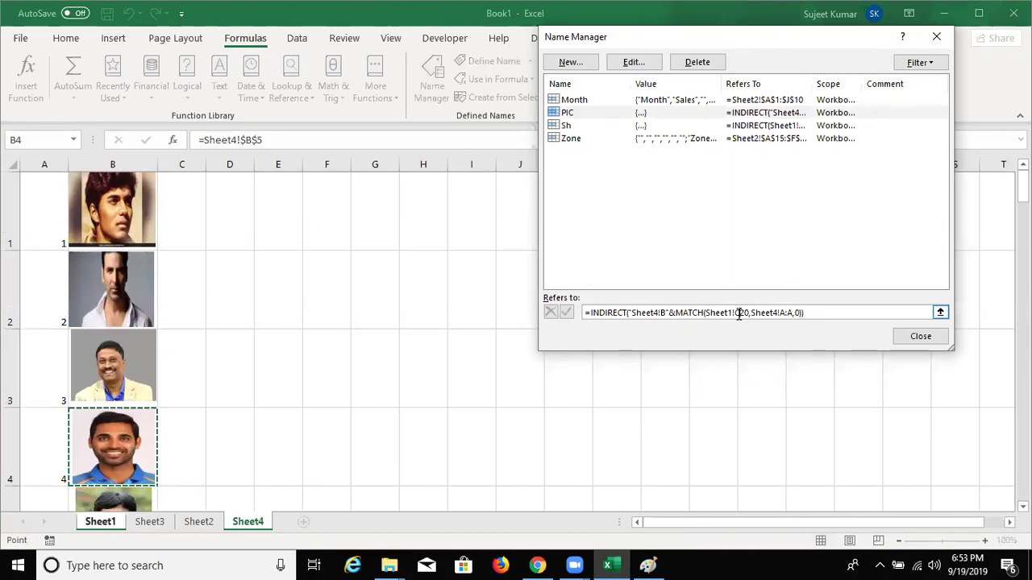
key(shift+Home)
key(ctrl+v)
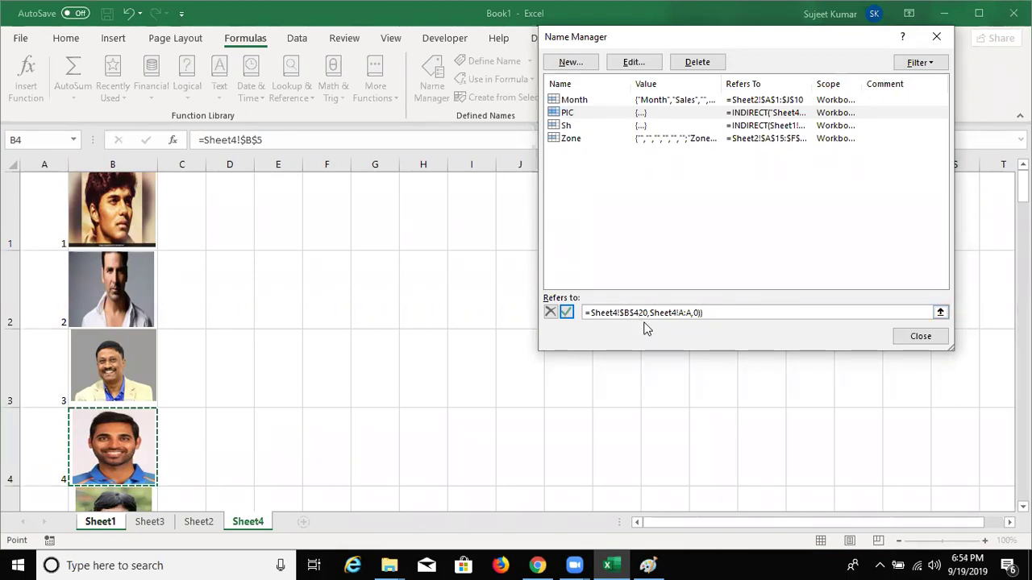
click(611, 313)
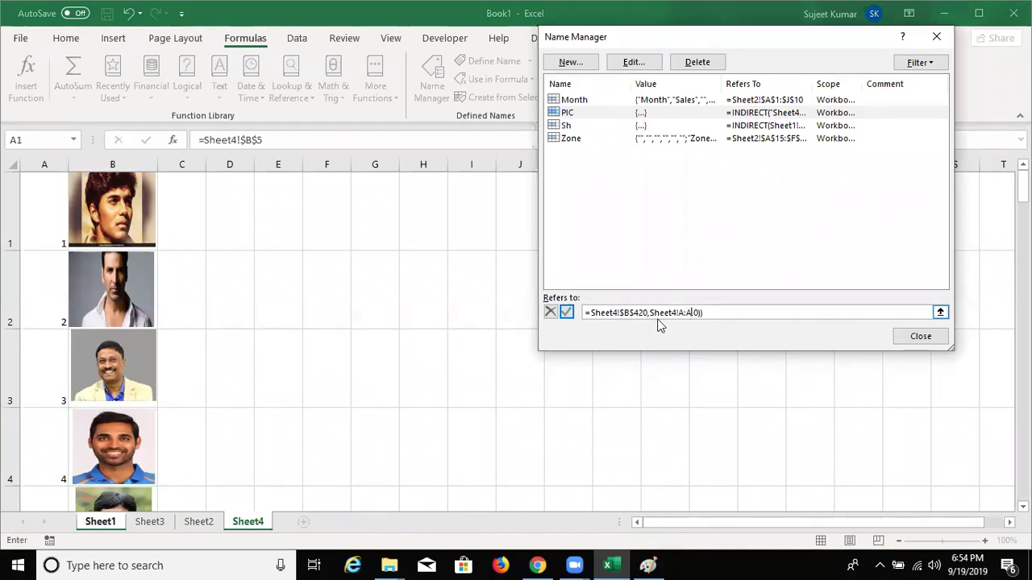
drag(648, 313, 622, 312)
click(645, 314)
key(Escape)
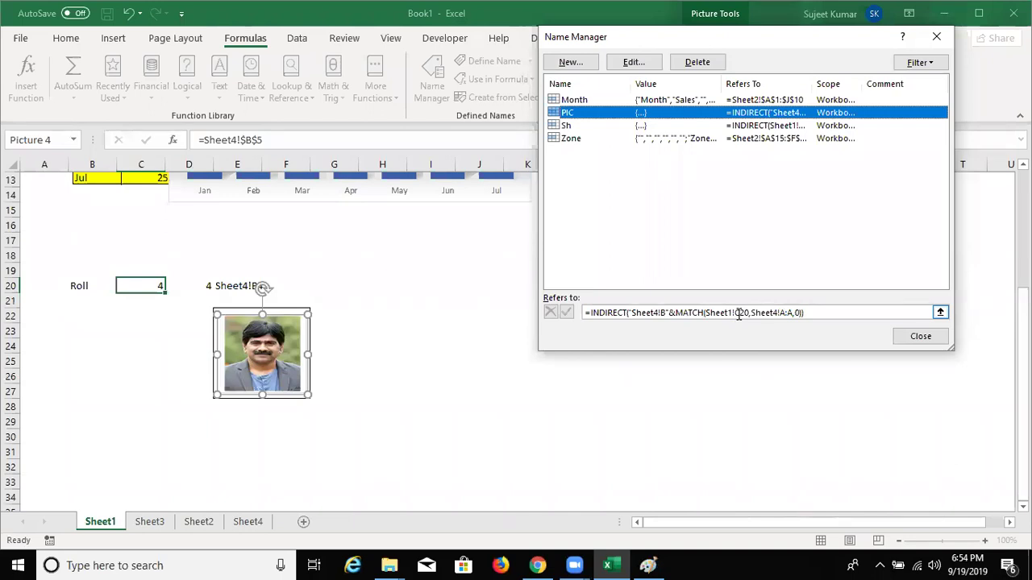
Try making A:A absolute in PIC's formula, cancel after the error, and close Name Manager
click(739, 312)
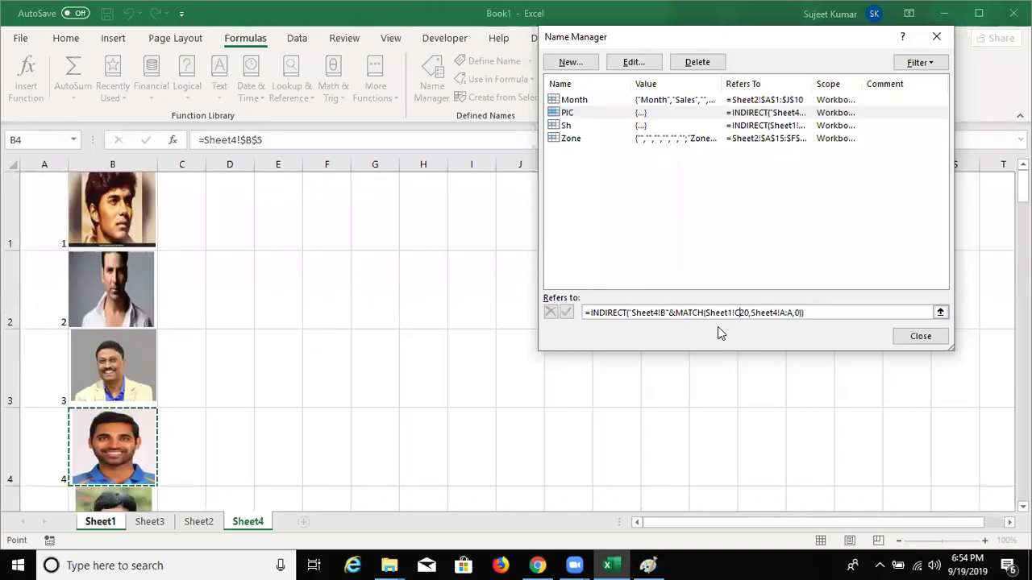
key(Left)
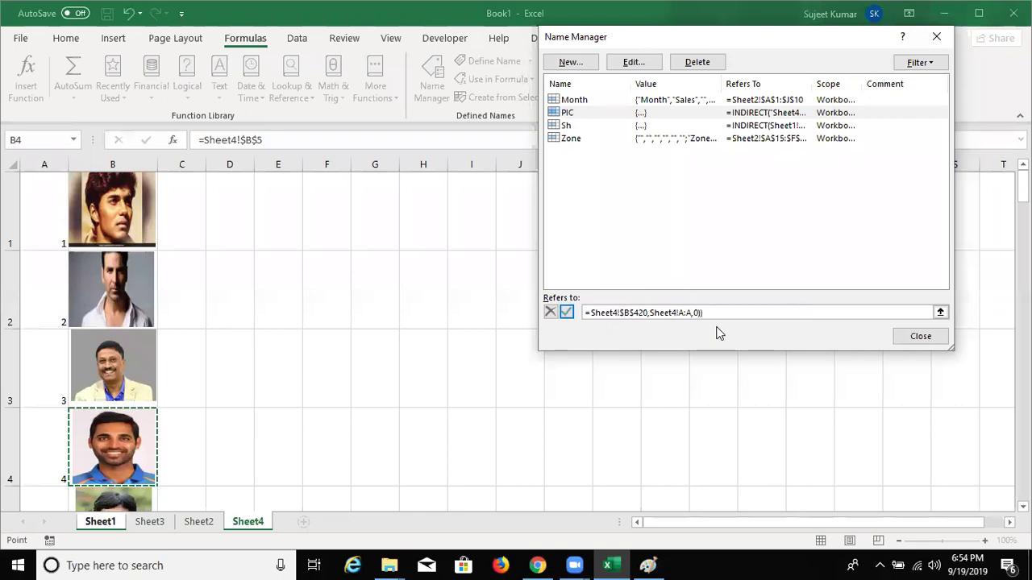
click(681, 313)
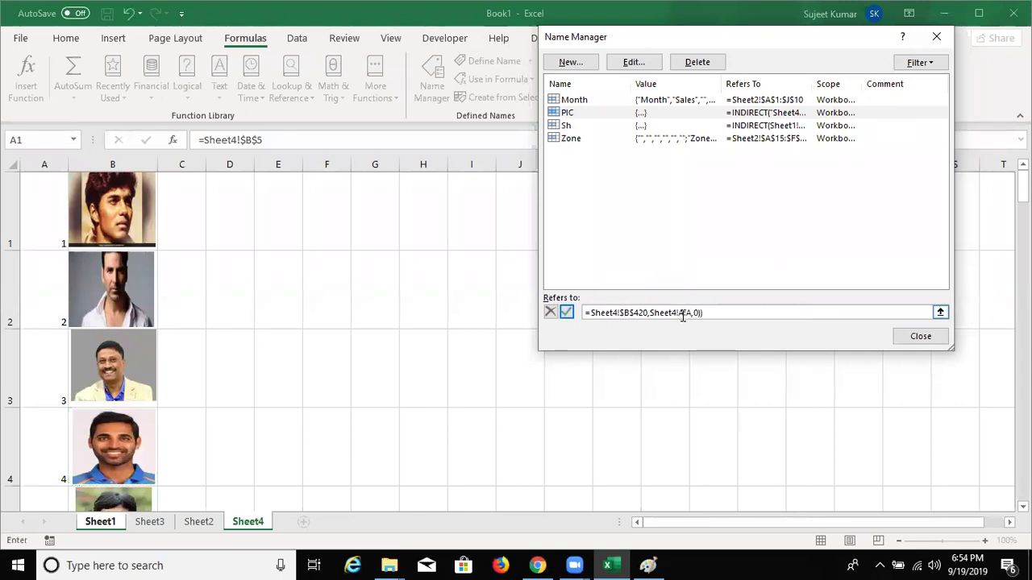
key(F4)
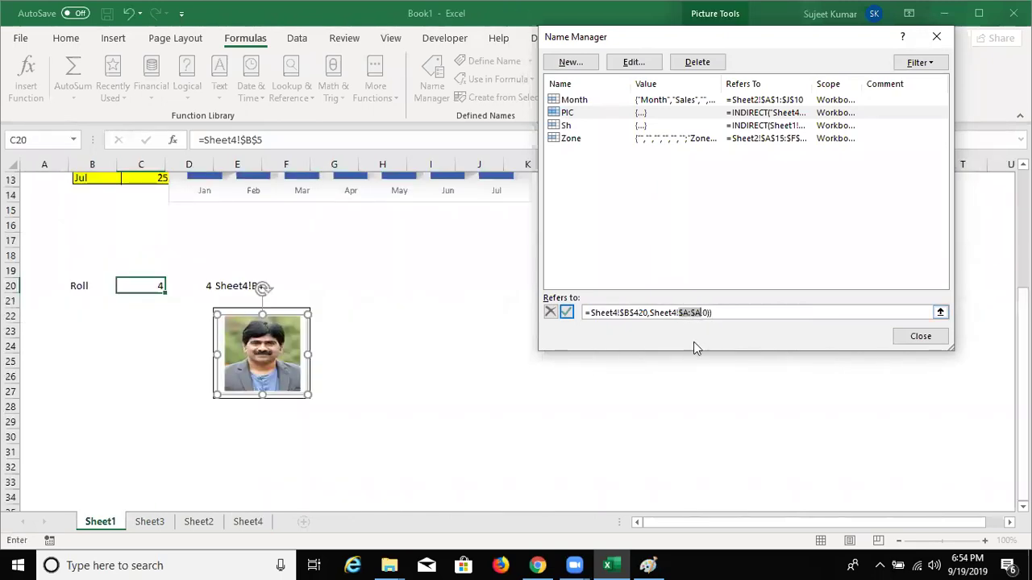
click(566, 312)
click(490, 361)
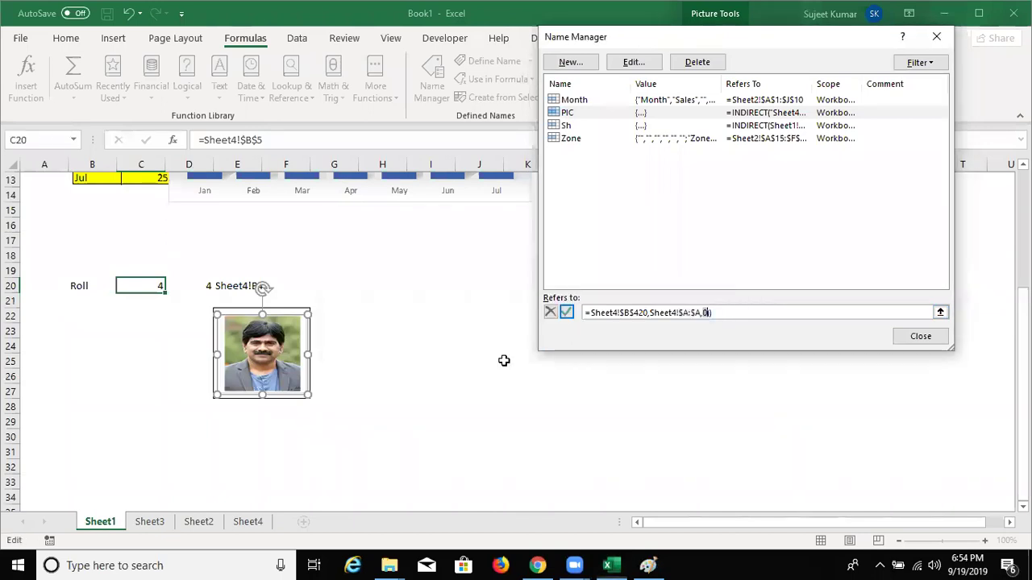
key(Escape)
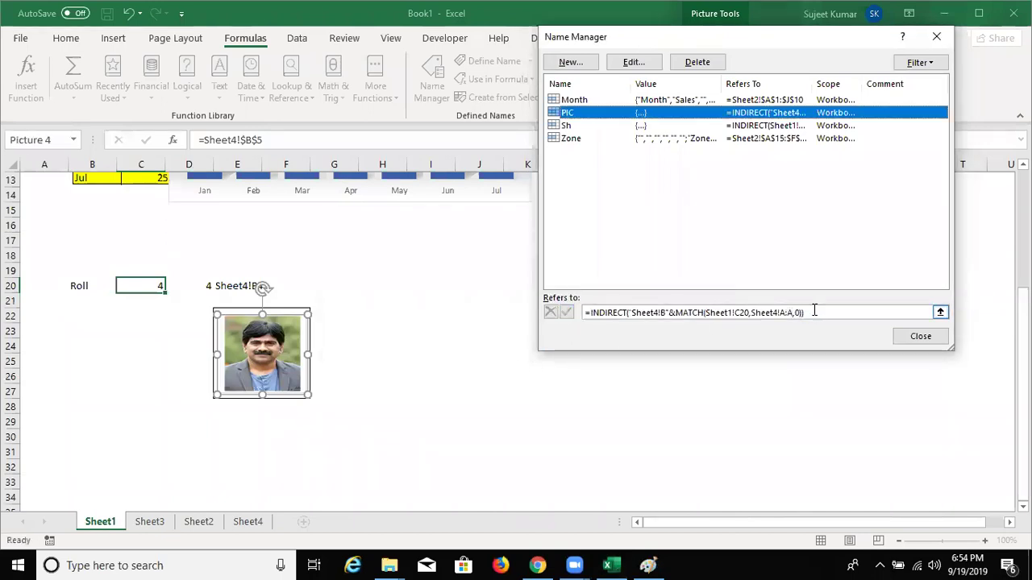
click(814, 310)
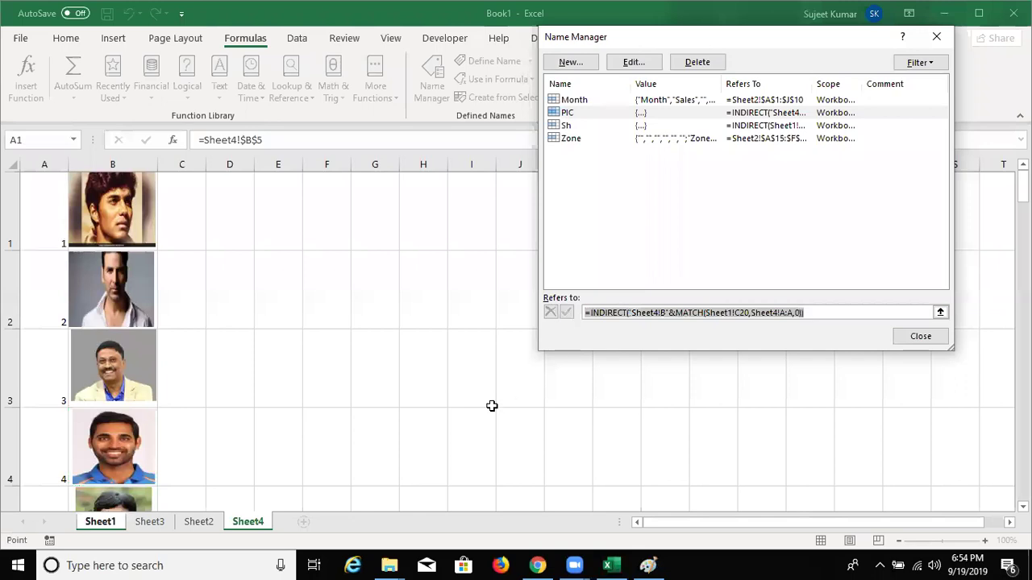
key(Escape)
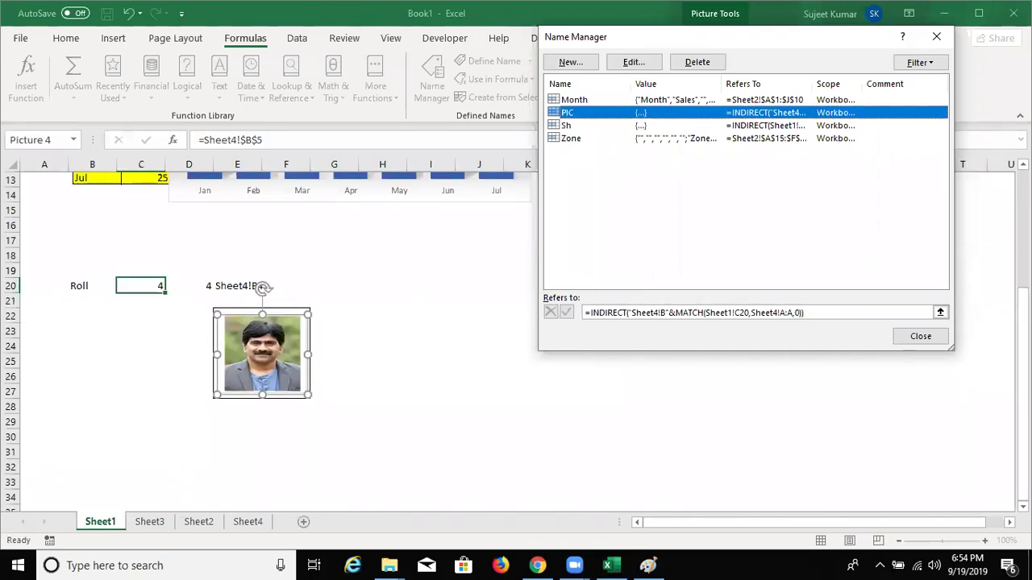
click(936, 338)
Paste the INDIRECT/MATCH formula into E29 with C20 and A:A made absolute
click(235, 419)
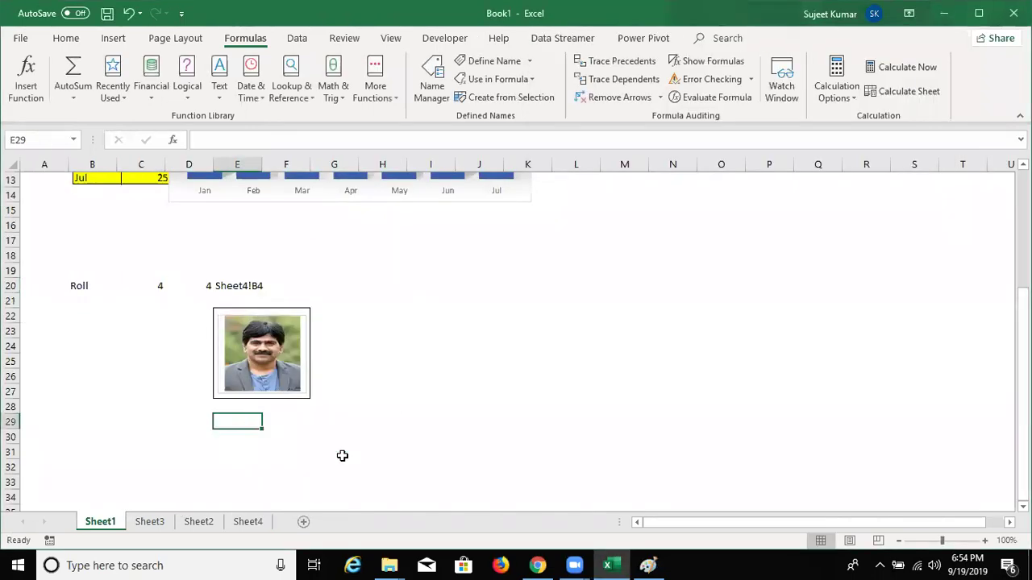
text(=)
key(ctrl+v)
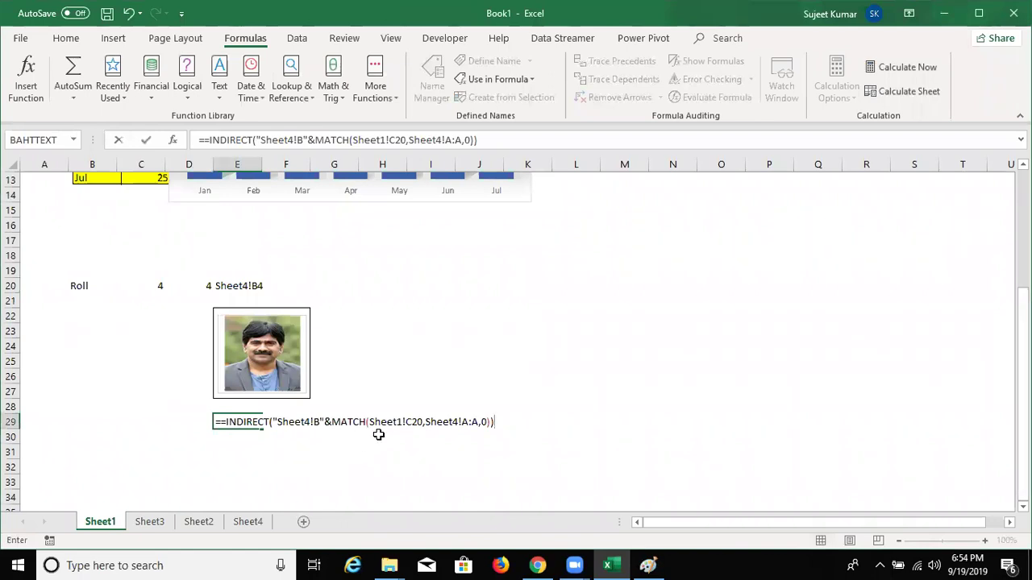
click(409, 423)
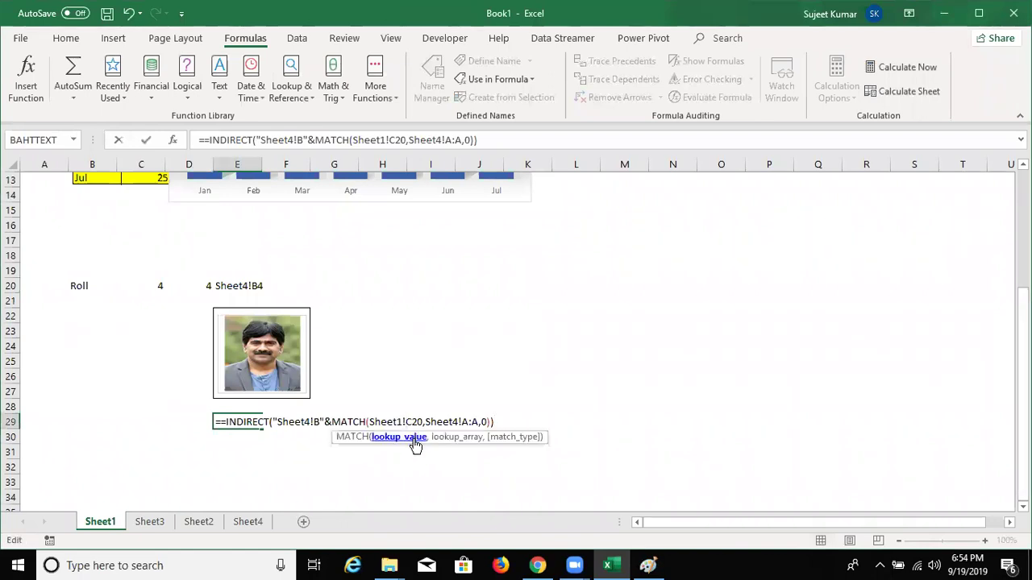
key(F4)
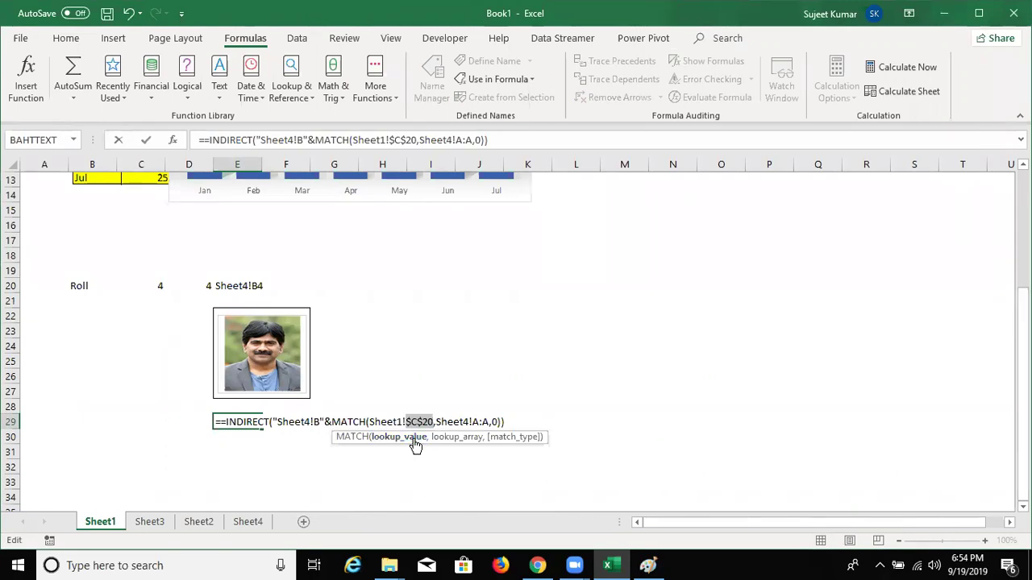
click(479, 421)
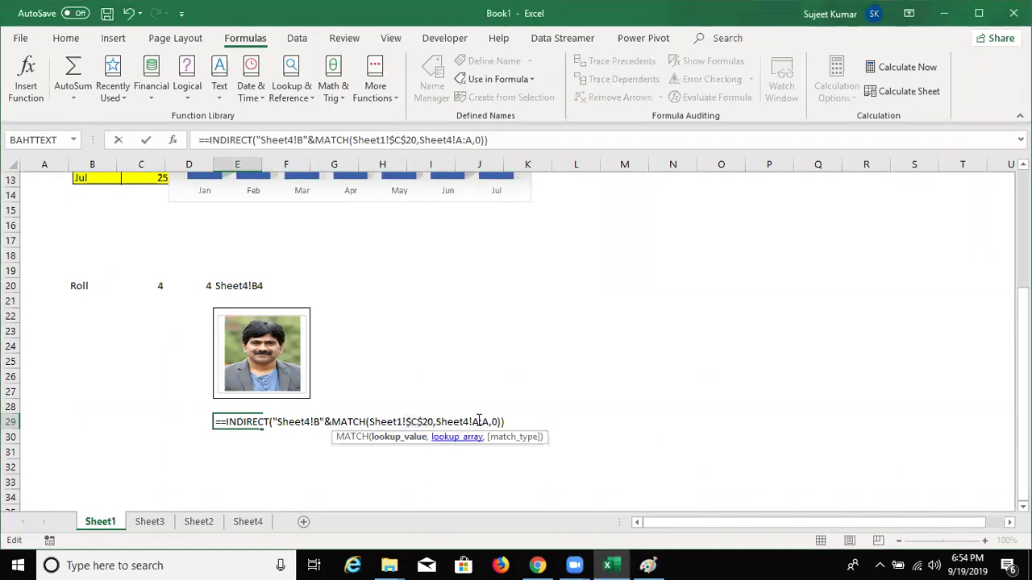
key(F4)
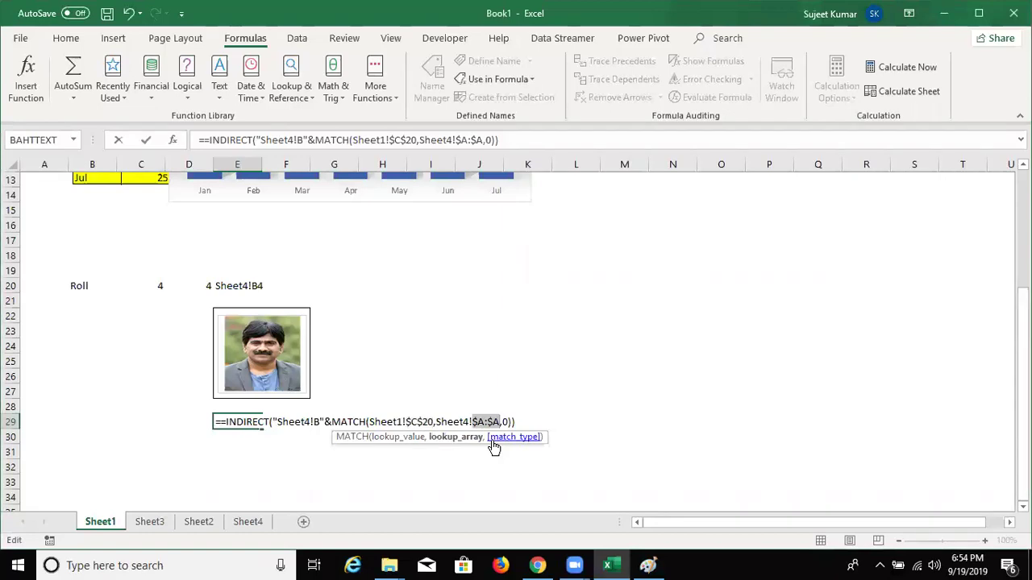
Enter the E29 formula, declining Excel's correction, and confirm it displays 0
key(Return)
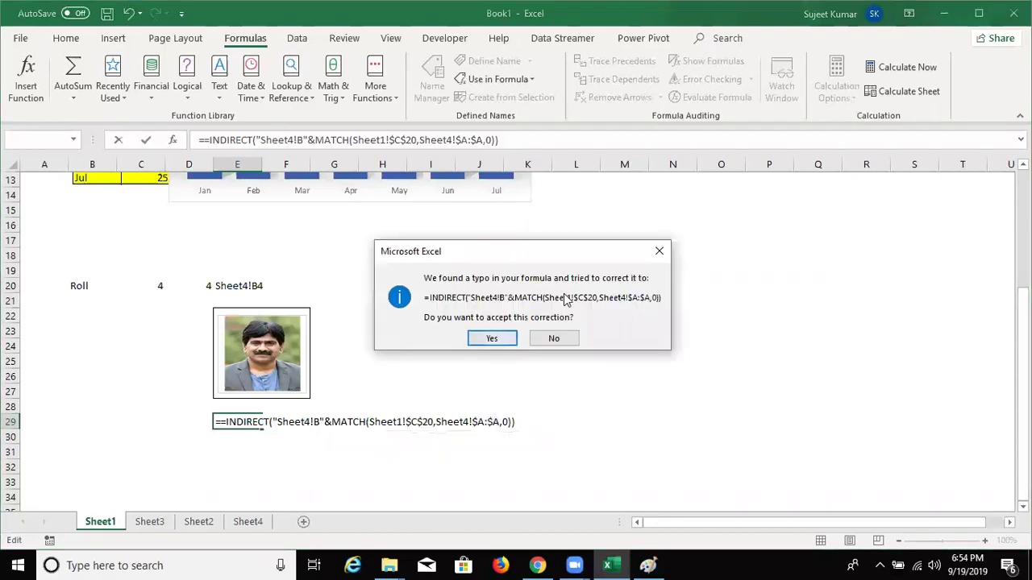
key(Escape)
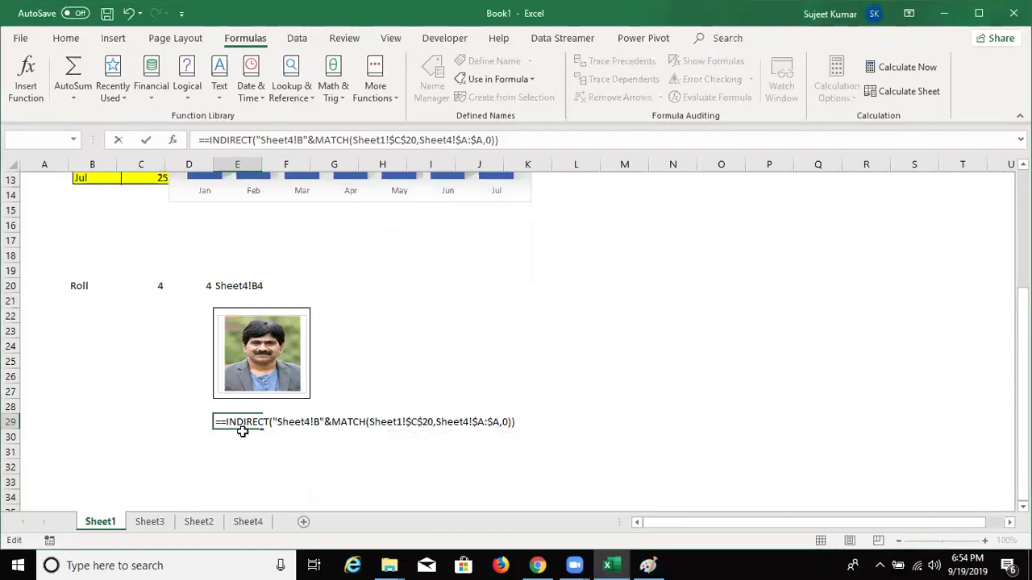
key(Escape)
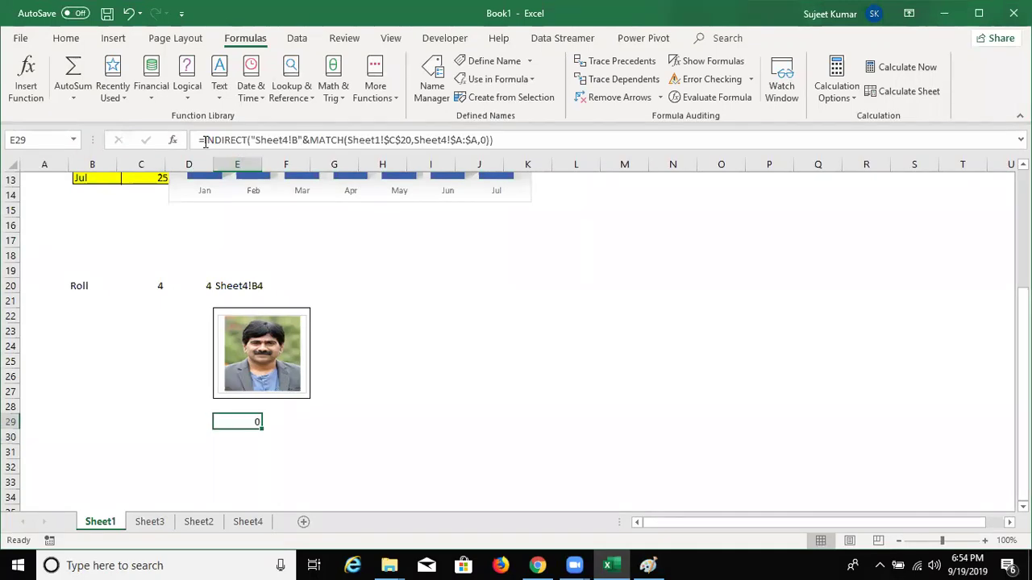
click(205, 141)
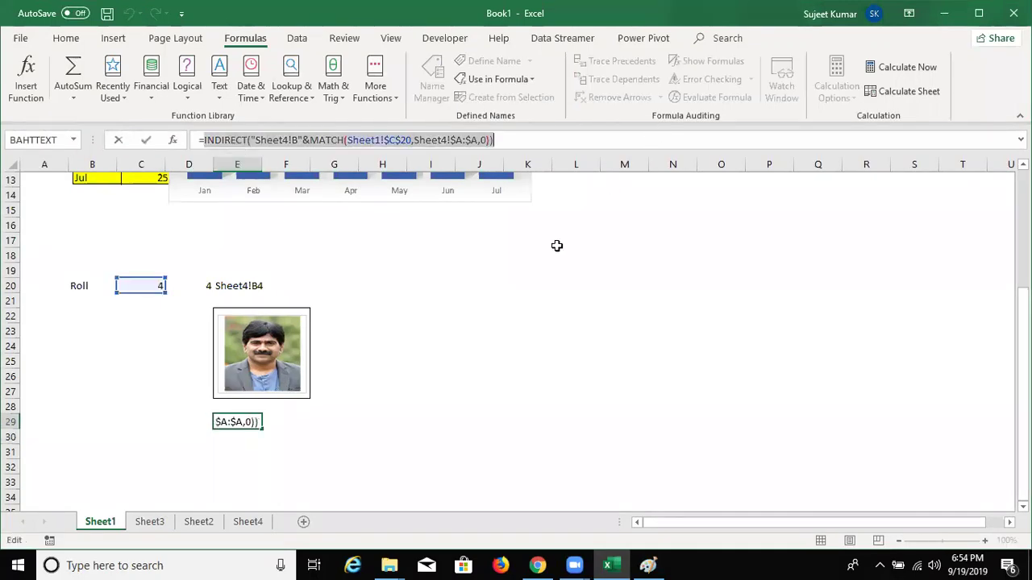
key(Escape)
click(156, 288)
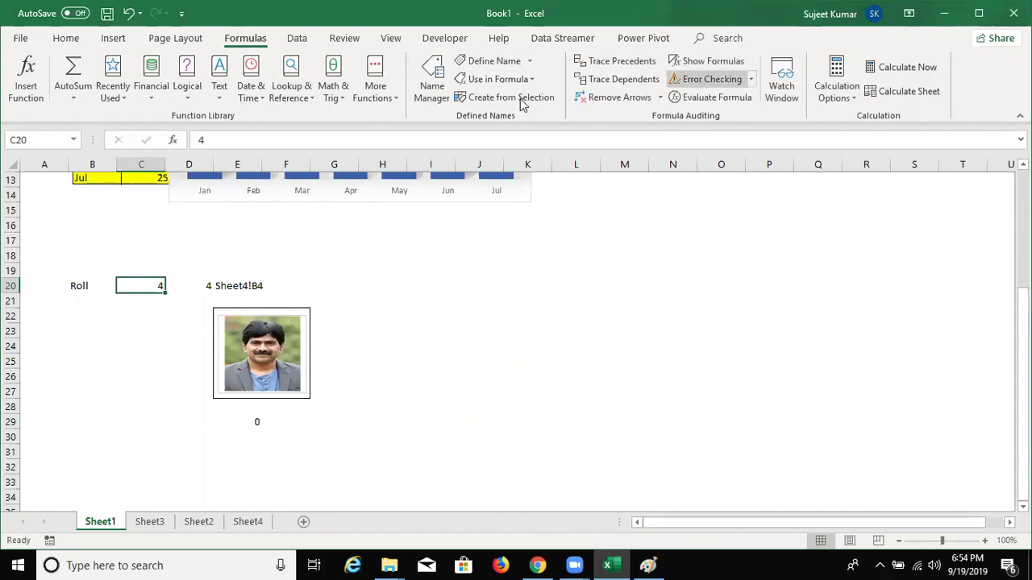
In Name Manager, add the missing = before INDIRECT in PIC's Refers to formula
click(421, 103)
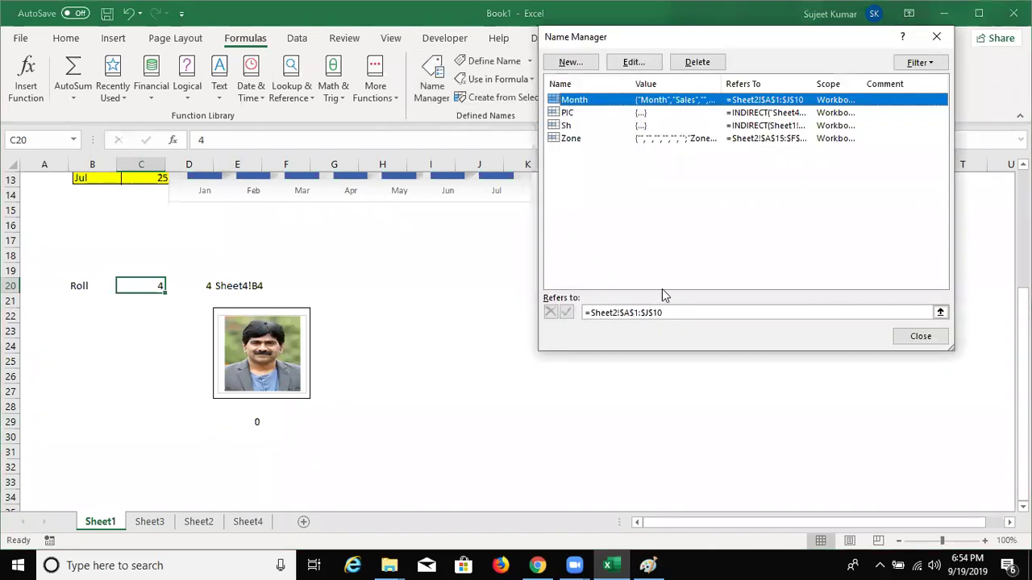
click(569, 112)
click(827, 311)
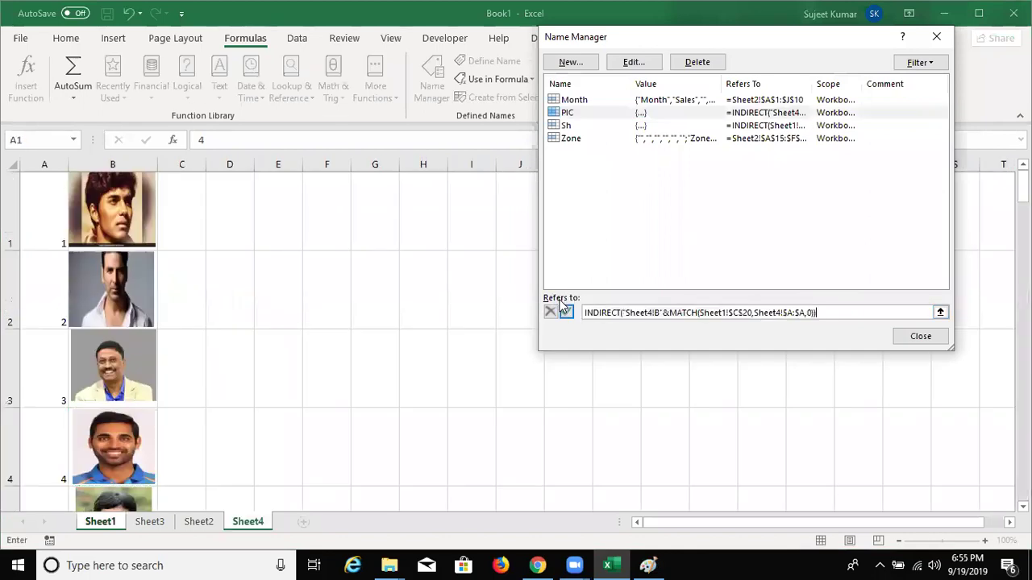
click(586, 315)
text(=)
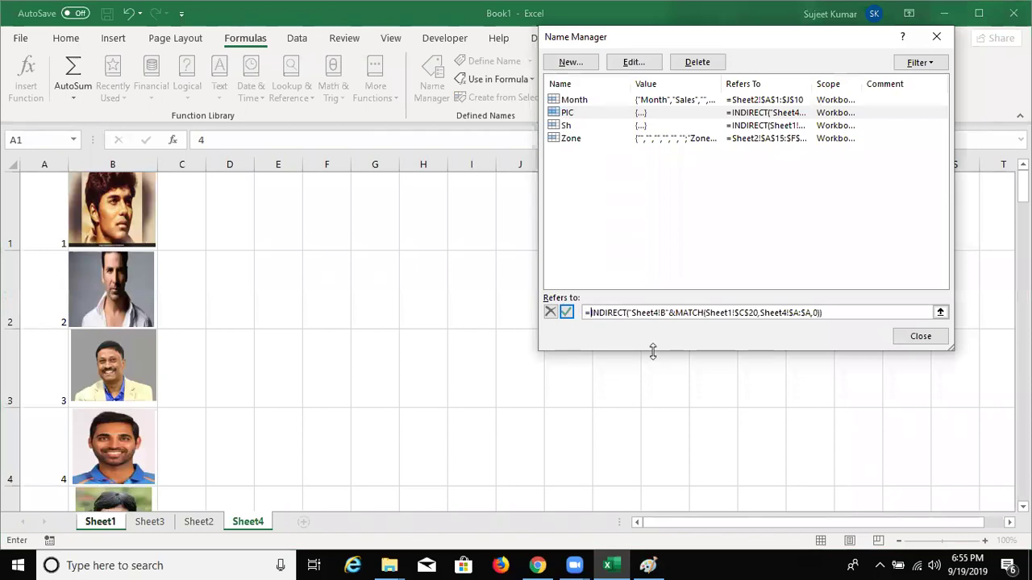
Save PIC's corrected formula and relink the picture from Sheet4!$B$5 to PIC
click(566, 312)
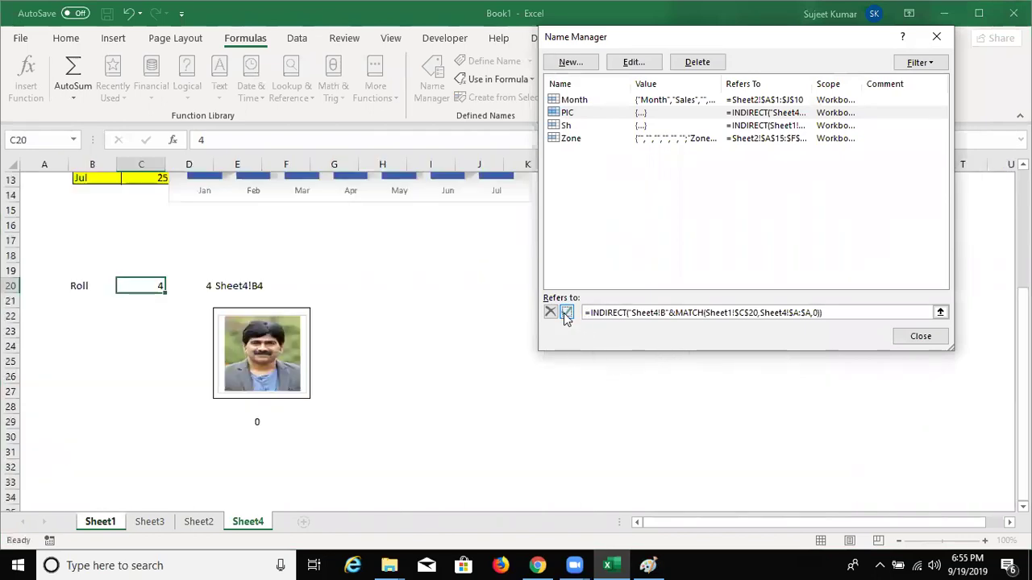
click(909, 337)
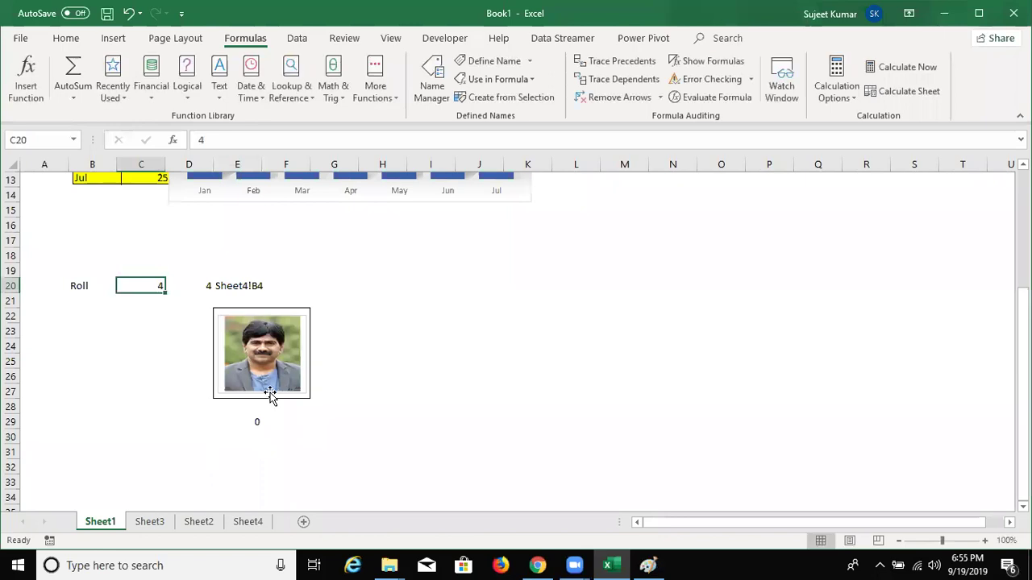
click(270, 393)
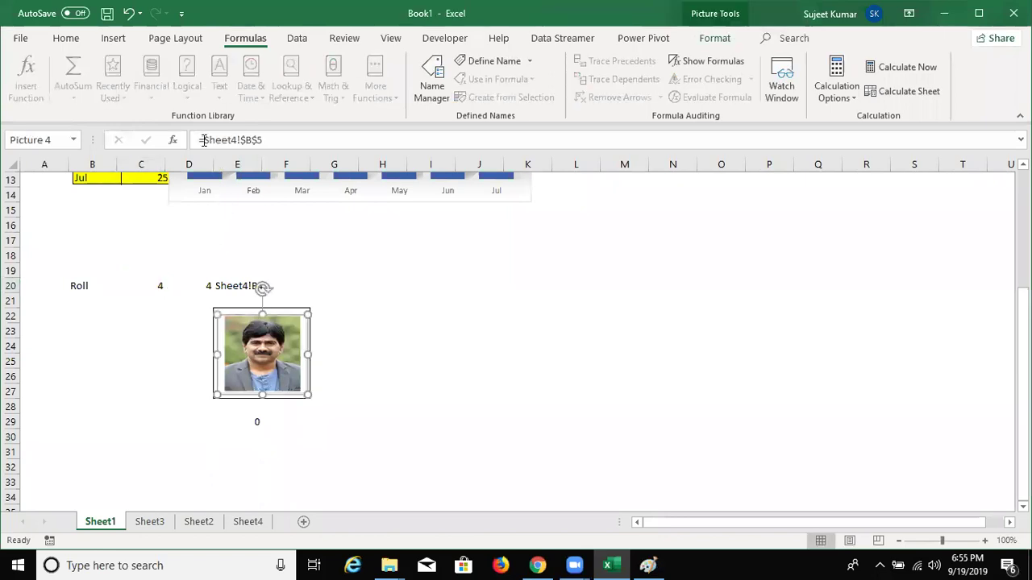
drag(204, 140, 263, 141)
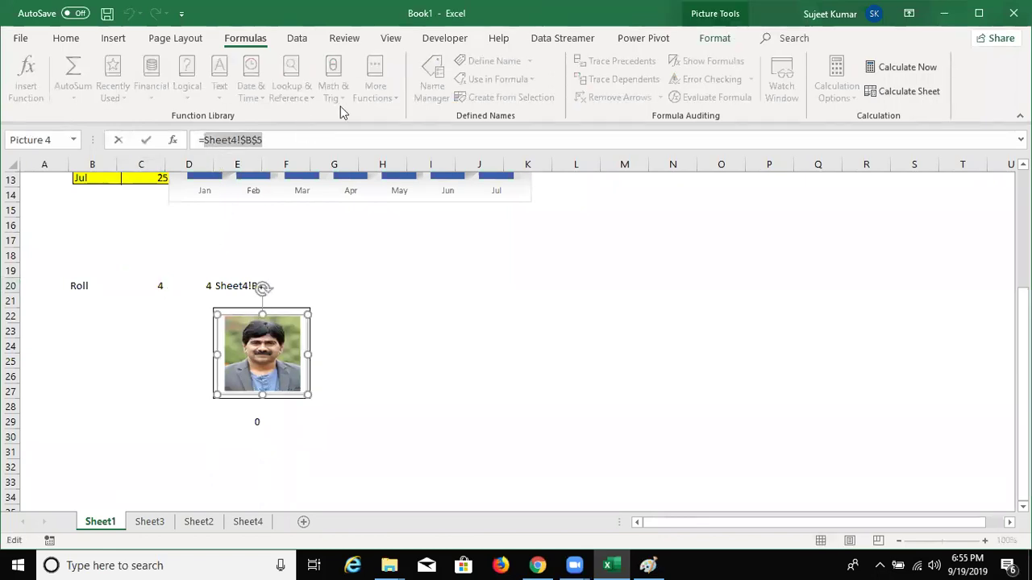
text(PIC)
key(Return)
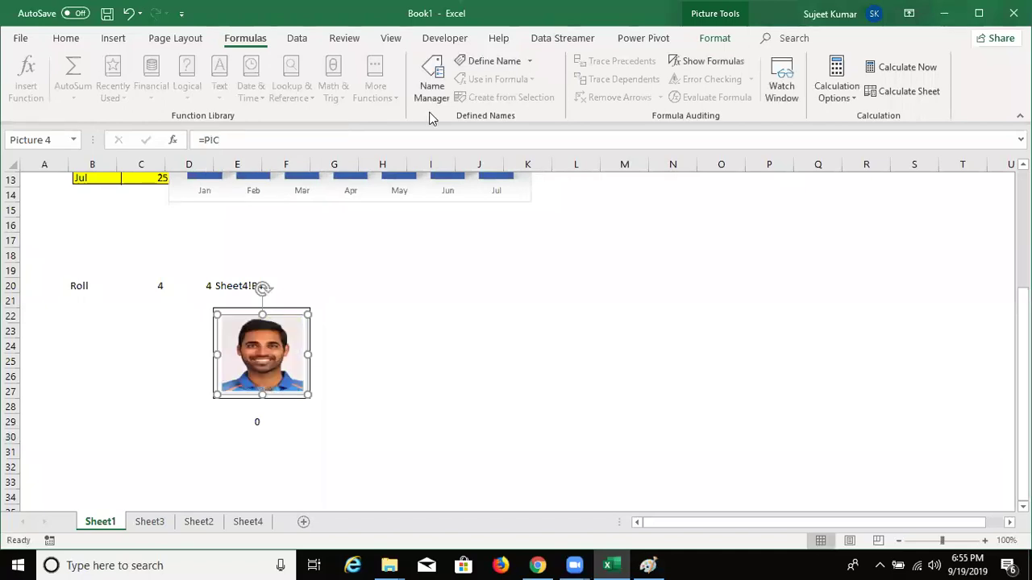
click(153, 288)
Enter roll numbers 1, 2, 3 and 4 in C20, watching the photo change each time
text(1)
key(Return)
key(Up)
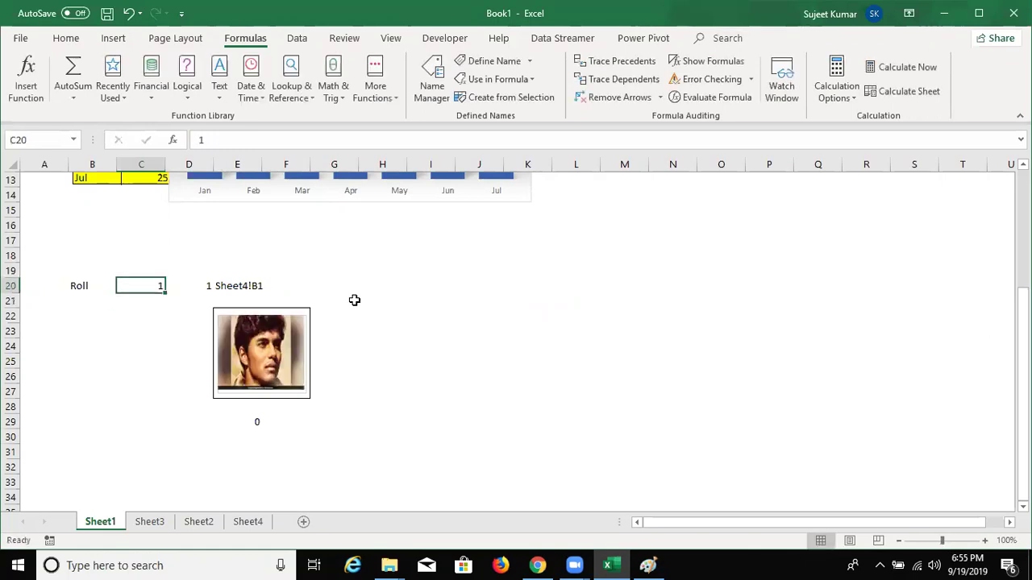
text(2)
key(Return)
key(Up)
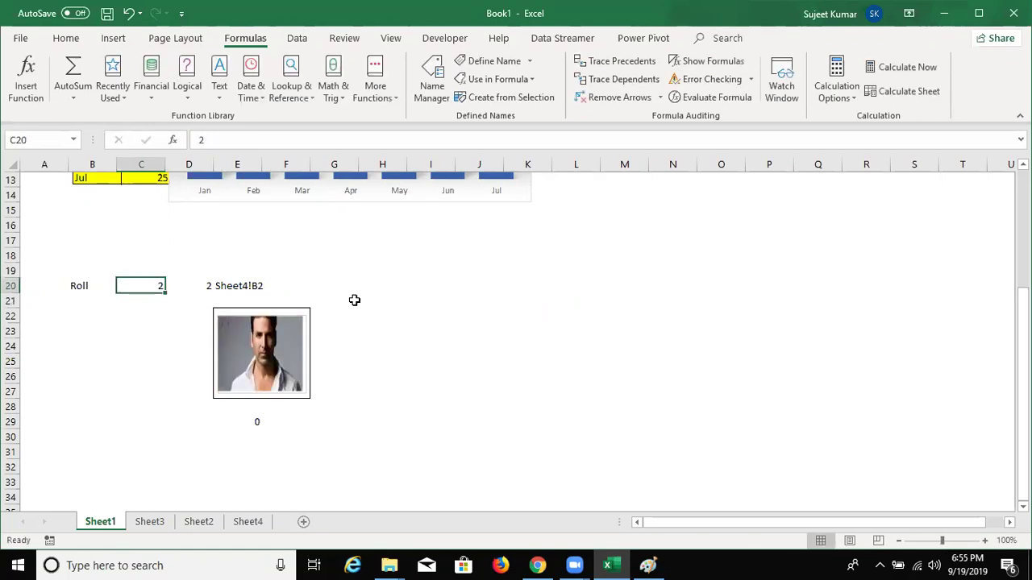
text(3)
key(Return)
key(Up)
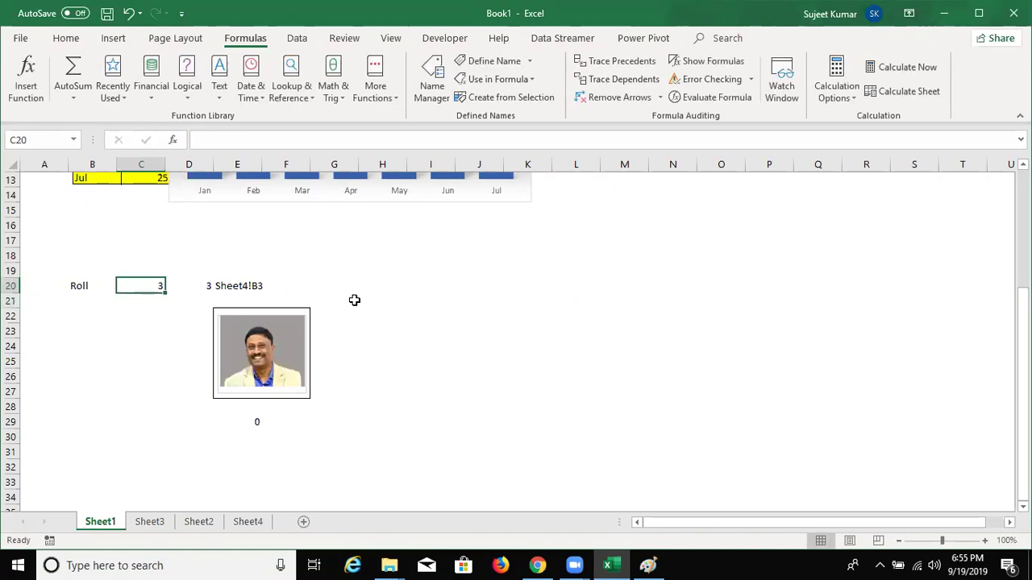
text(4)
key(Return)
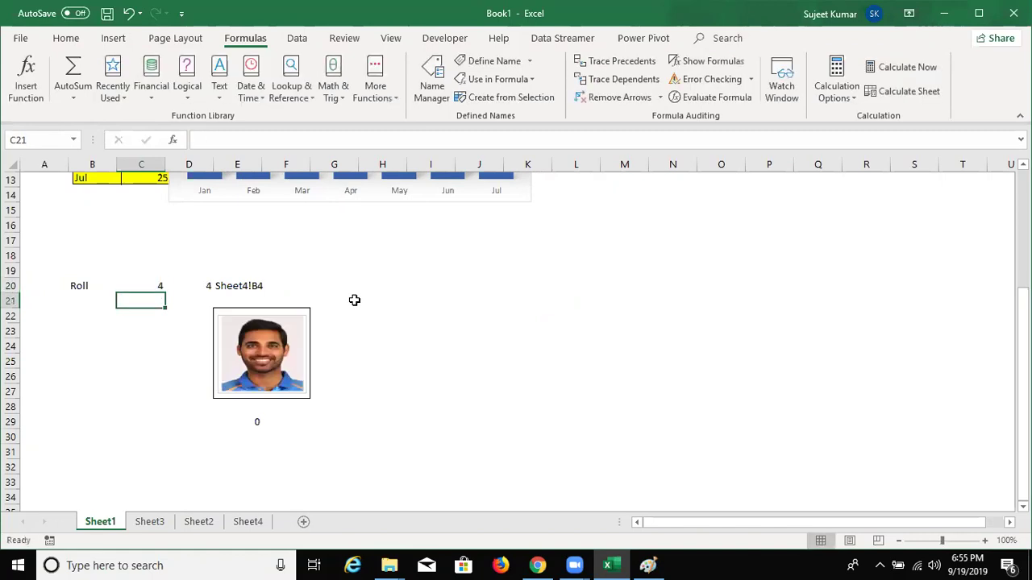
Try roll numbers 5 and then 1 in C20
key(Up)
text(5)
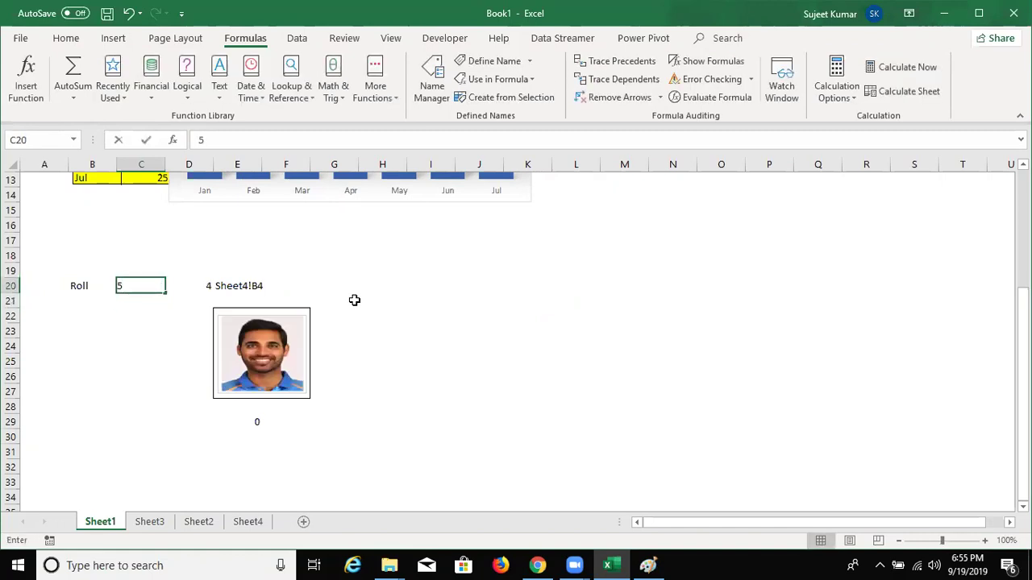
key(Return)
key(Up)
text(1)
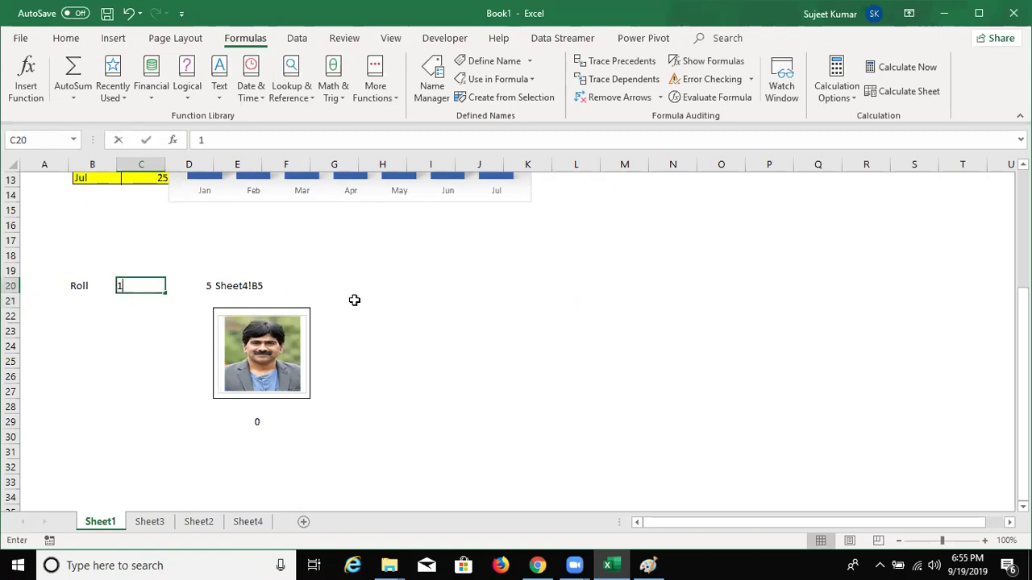
key(Return)
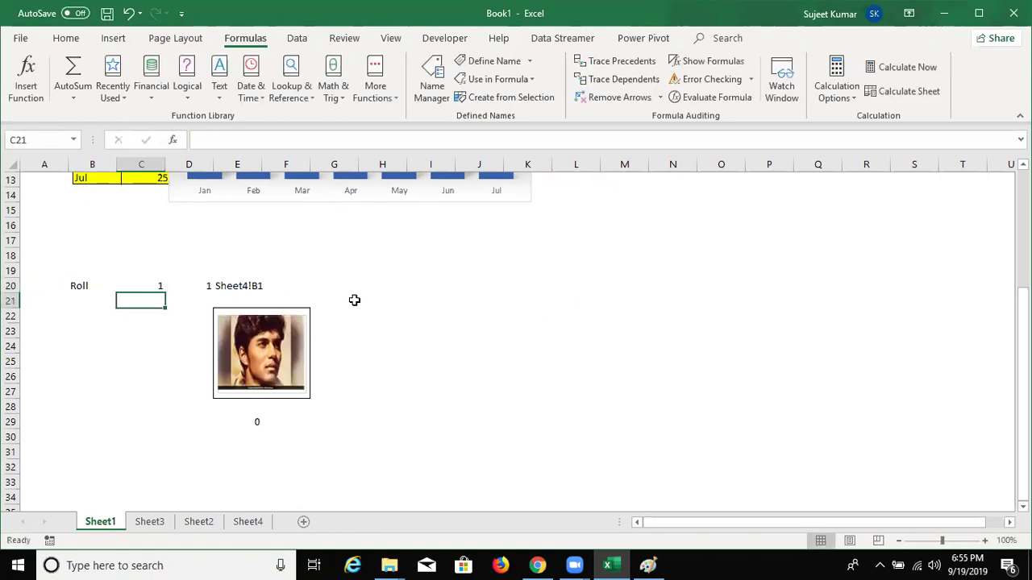
Check D20's MATCH result of 1 and E20's Sheet4!B1 reference
key(Up)
key(Right)
key(Right)
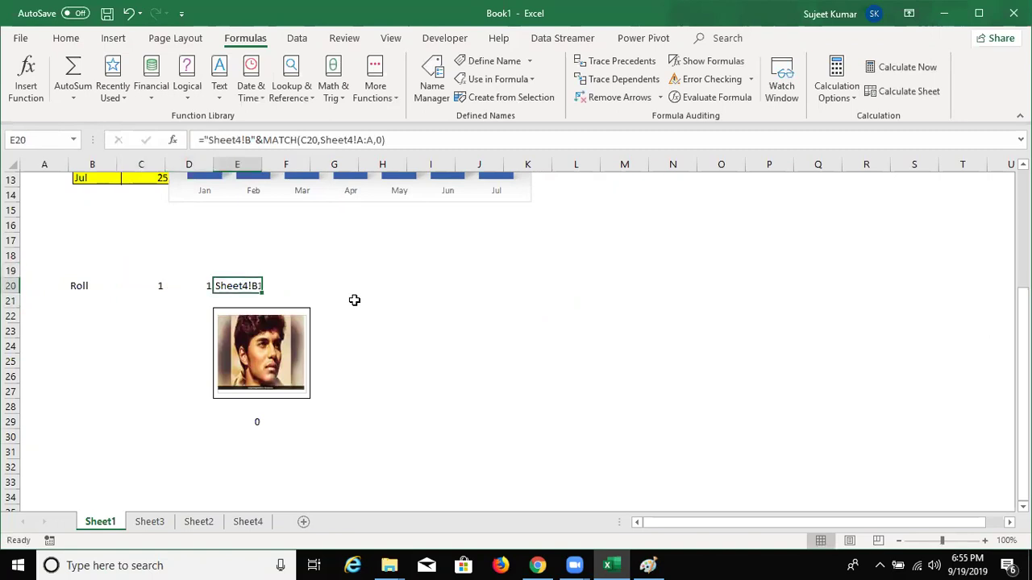
key(Left)
key(Left)
key(Right)
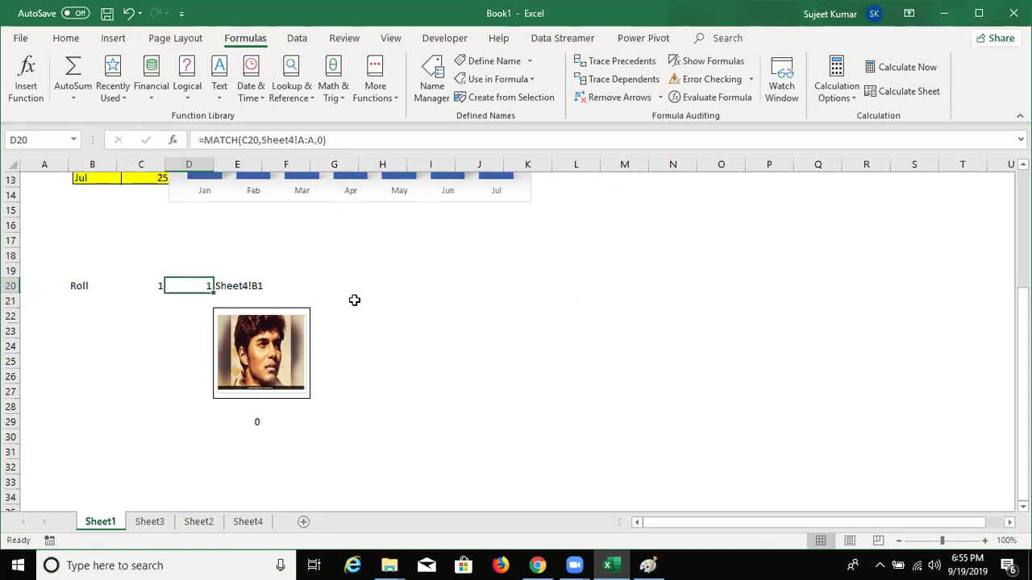
key(Right)
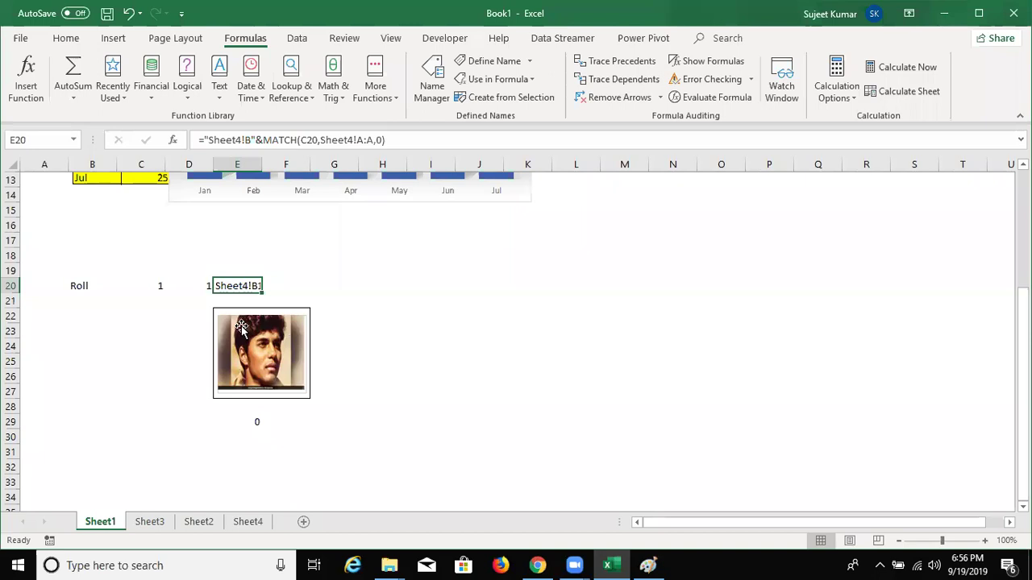
Save the workbook to the Desktop as pic
scroll(242, 329, up, 4)
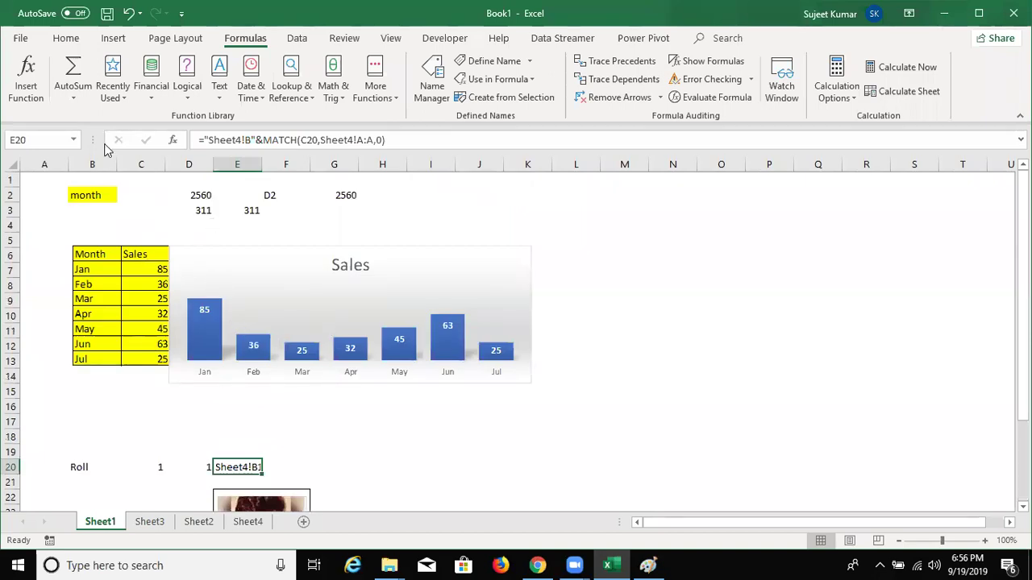
click(18, 40)
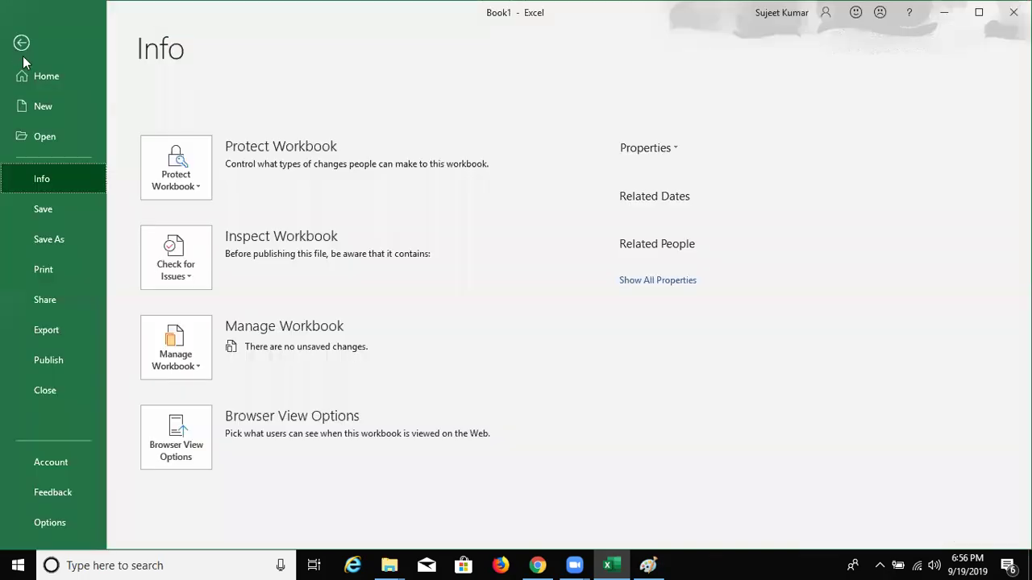
click(61, 211)
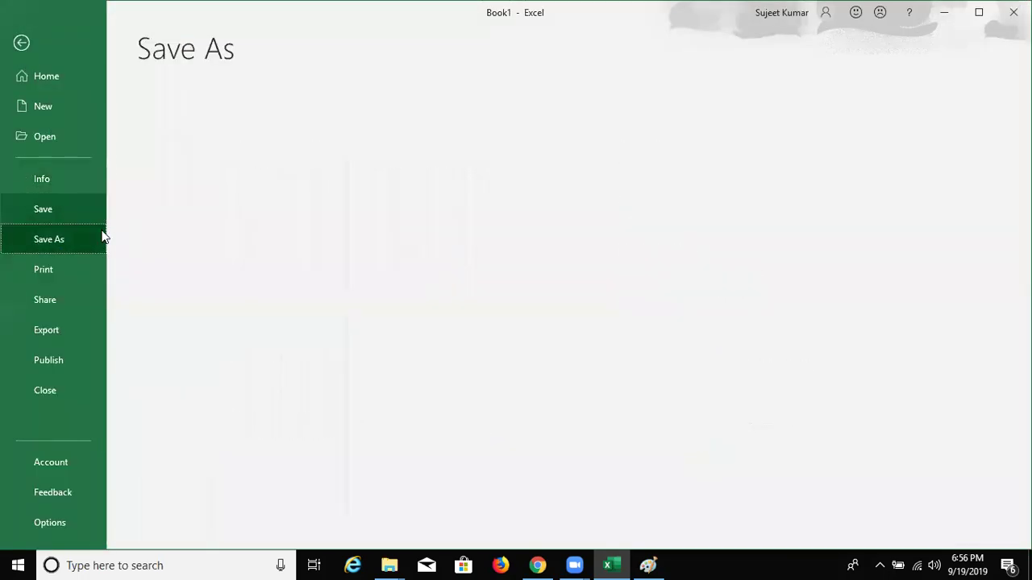
click(229, 312)
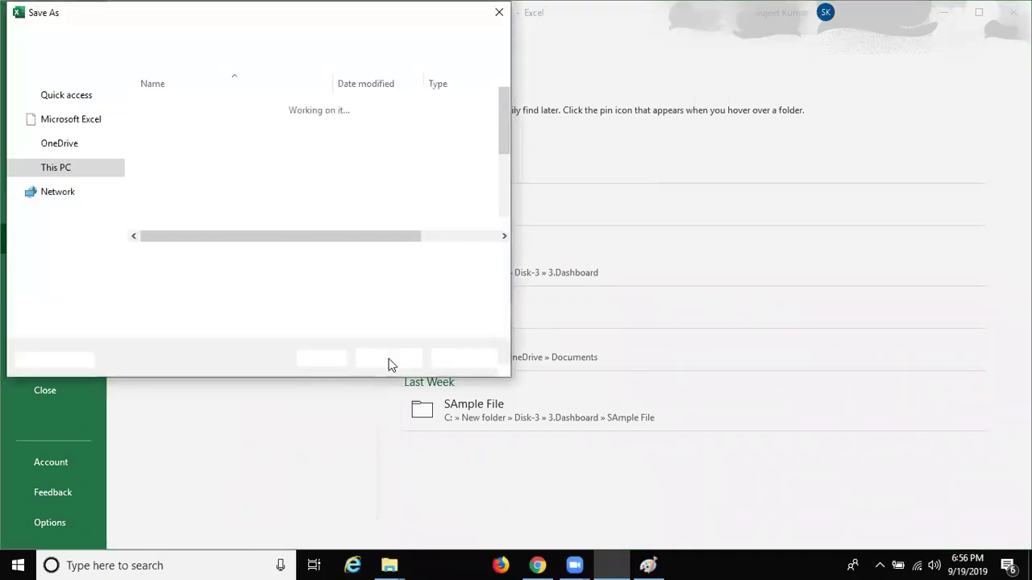
scroll(96, 117, up, 3)
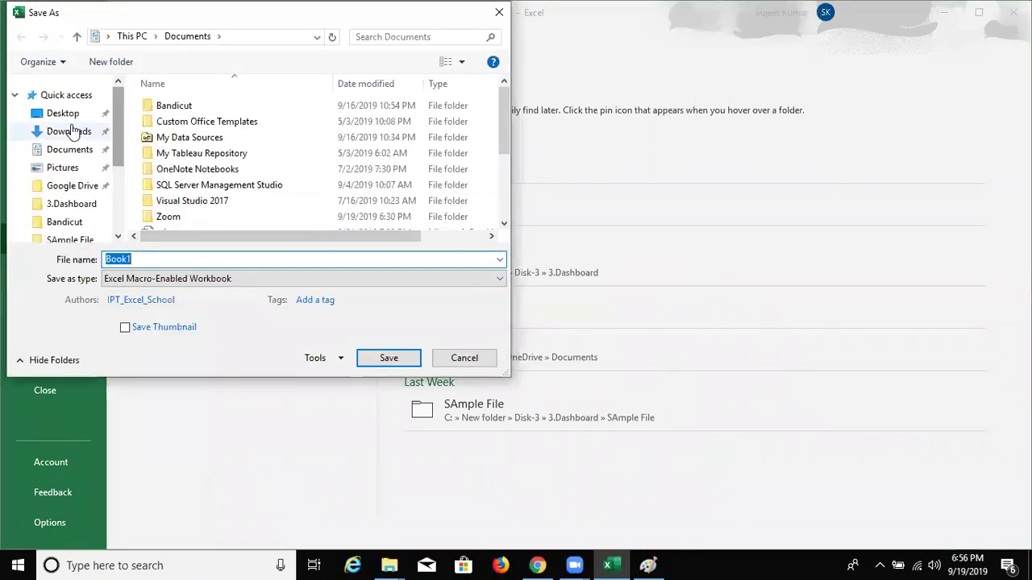
click(65, 114)
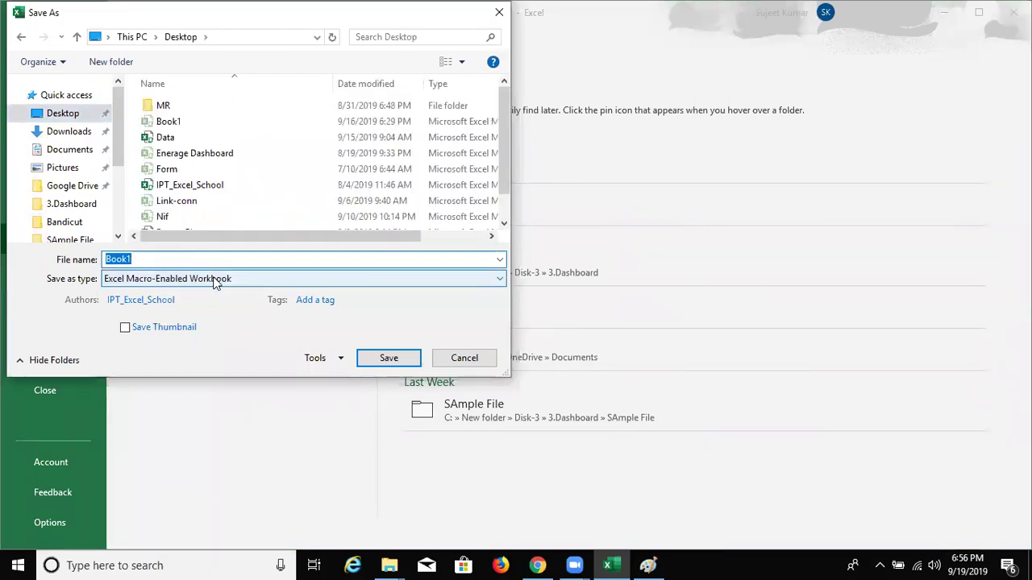
text(pic)
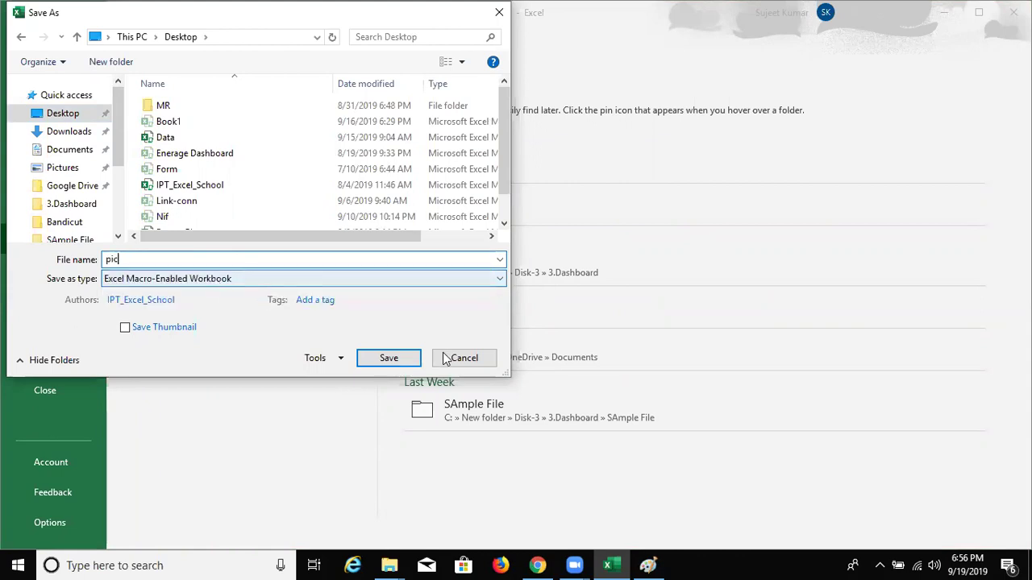
click(399, 359)
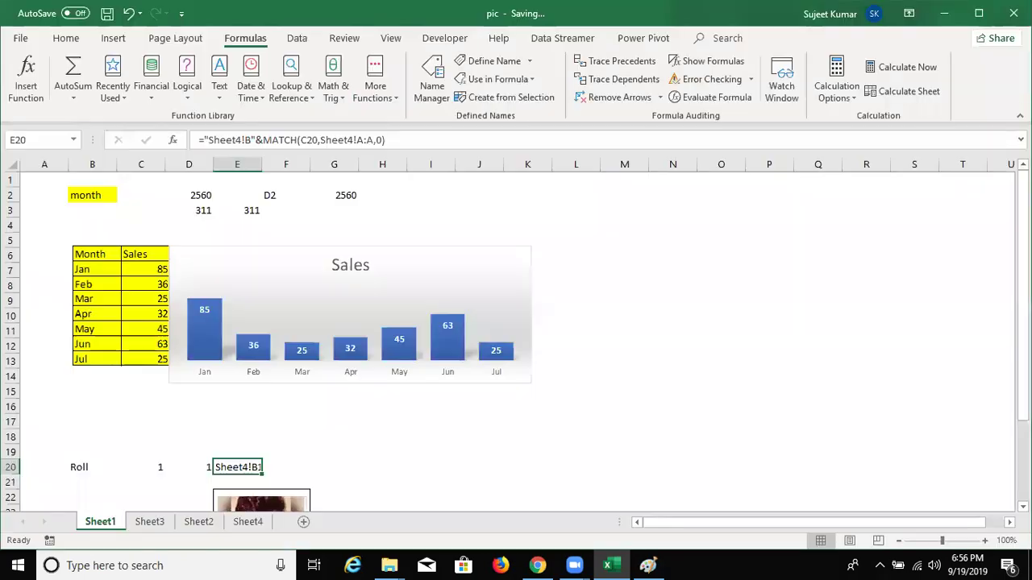
Close Excel, close Paint without saving, and start a new Gmail message
click(1013, 13)
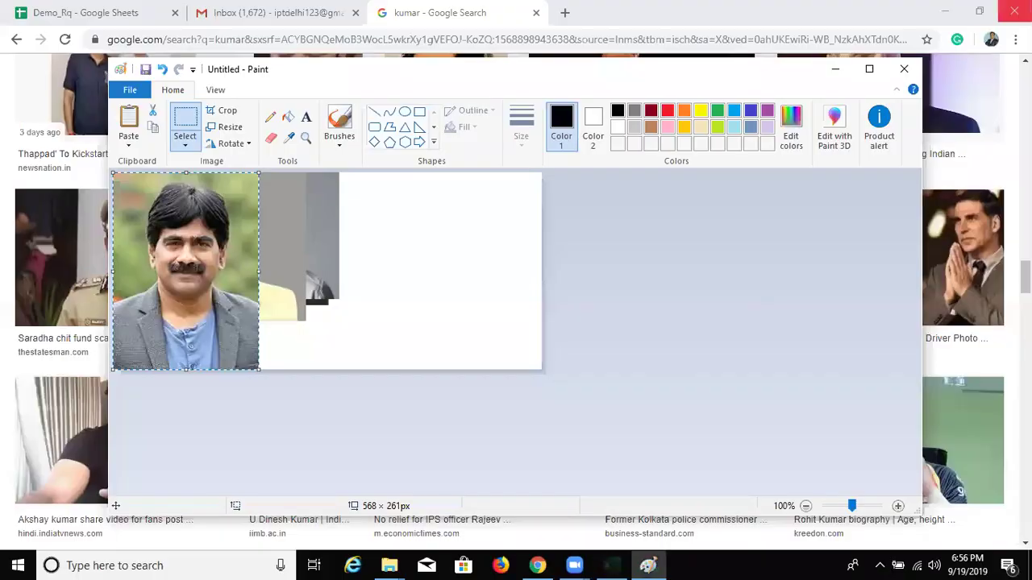
click(904, 68)
click(539, 298)
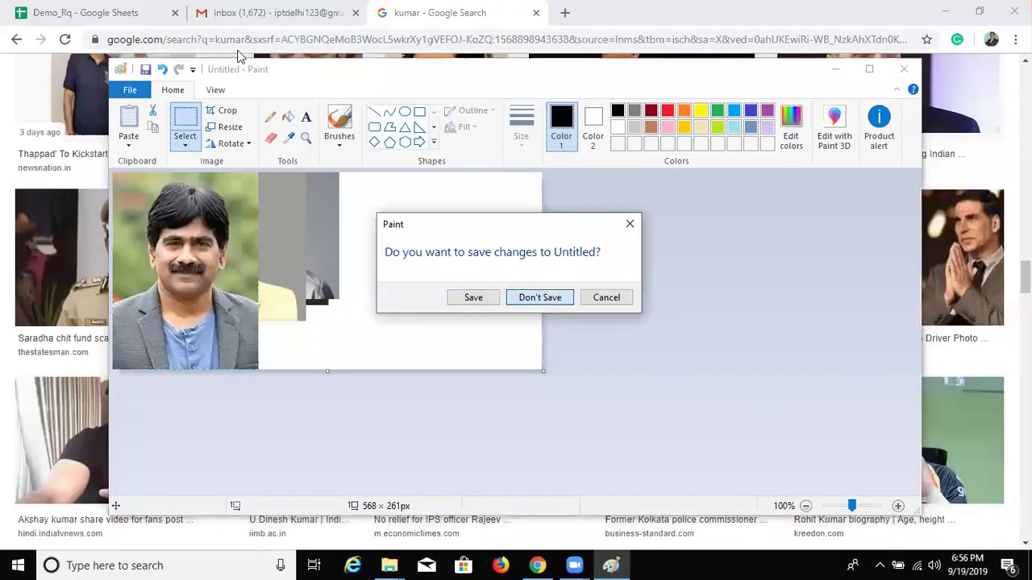
click(234, 13)
click(91, 139)
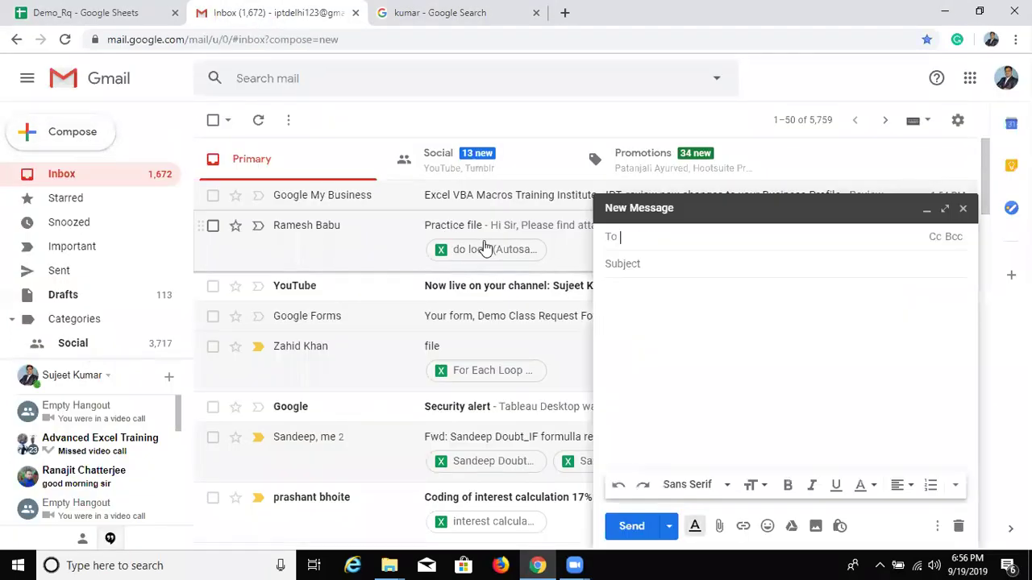
Address the message to the suggested contact and give it the subject File
text(saur)
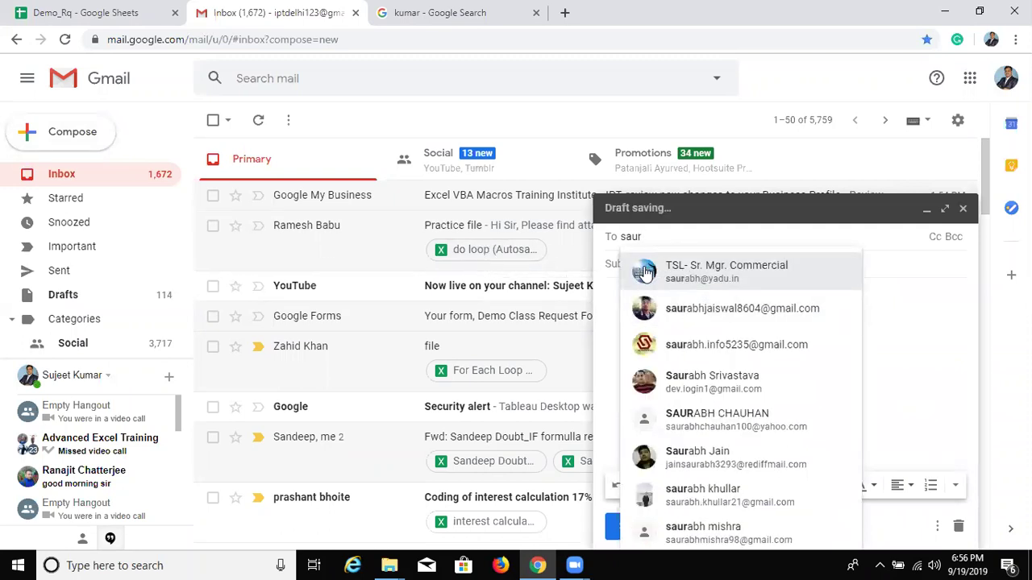
click(695, 267)
click(634, 274)
text(Fl)
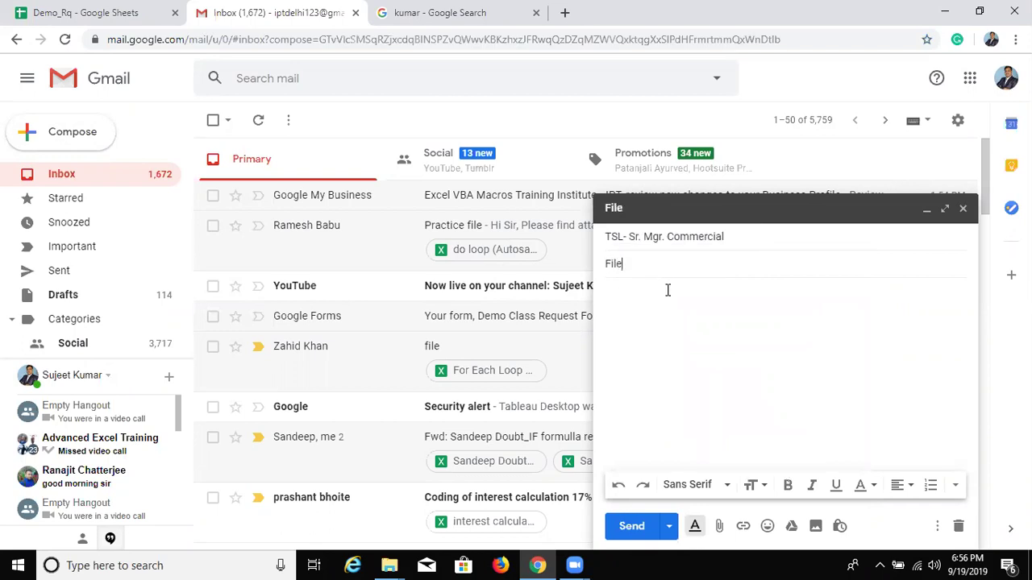
Attach the pic workbook from the Desktop and send the email
click(719, 525)
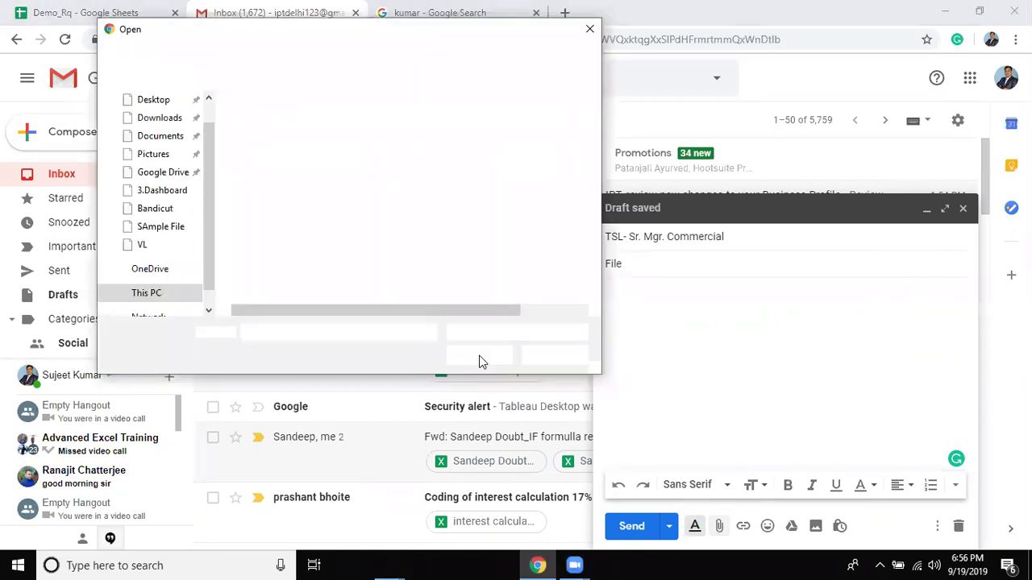
click(191, 121)
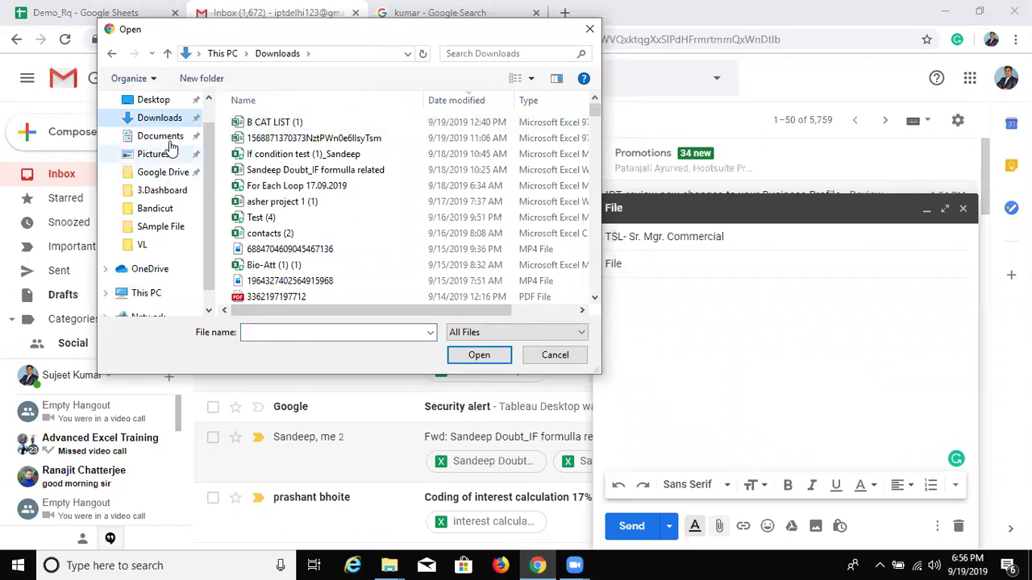
click(168, 103)
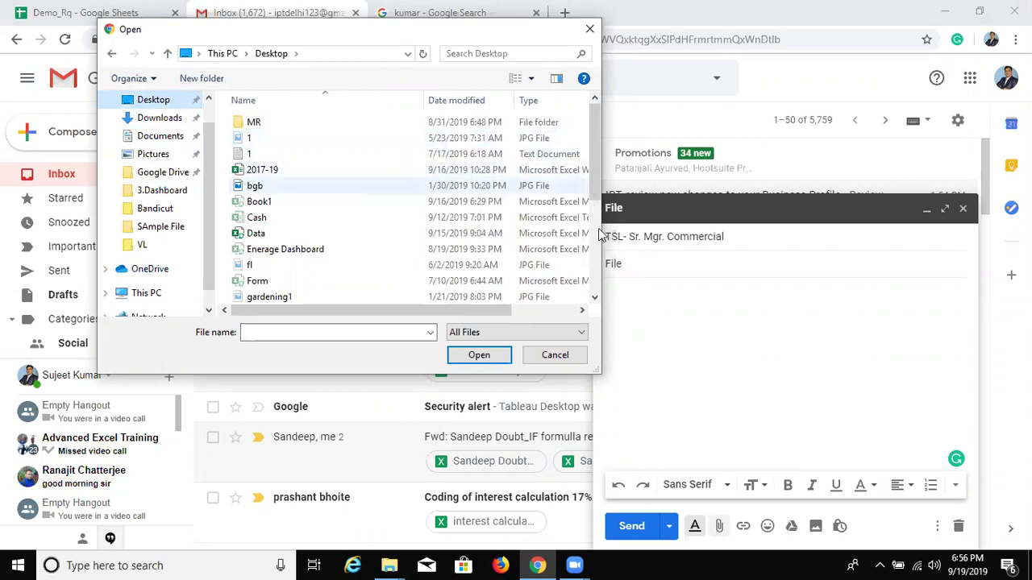
drag(588, 181, 325, 223)
drag(382, 314, 318, 313)
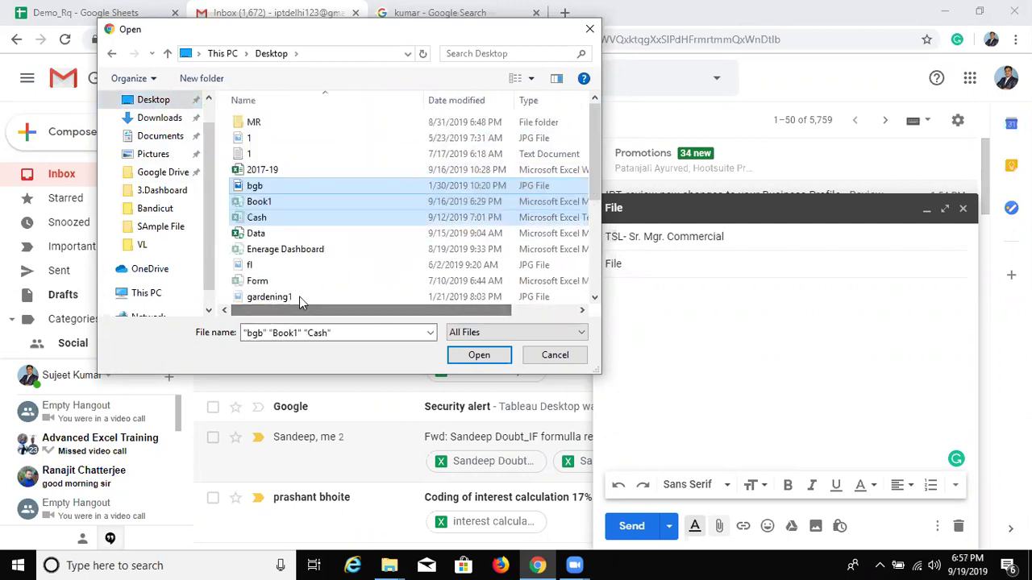
click(481, 200)
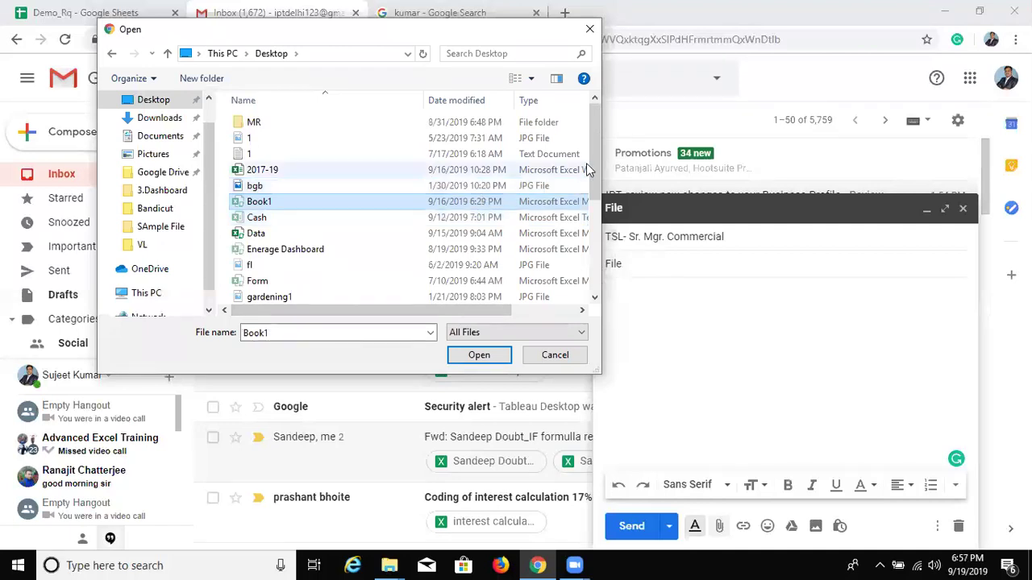
drag(594, 211, 598, 276)
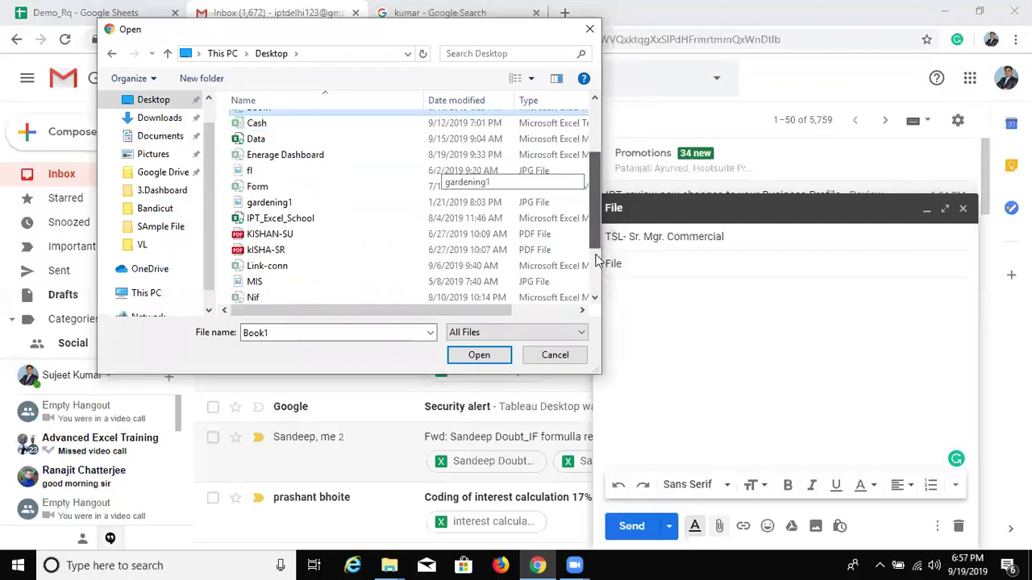
double_click(418, 249)
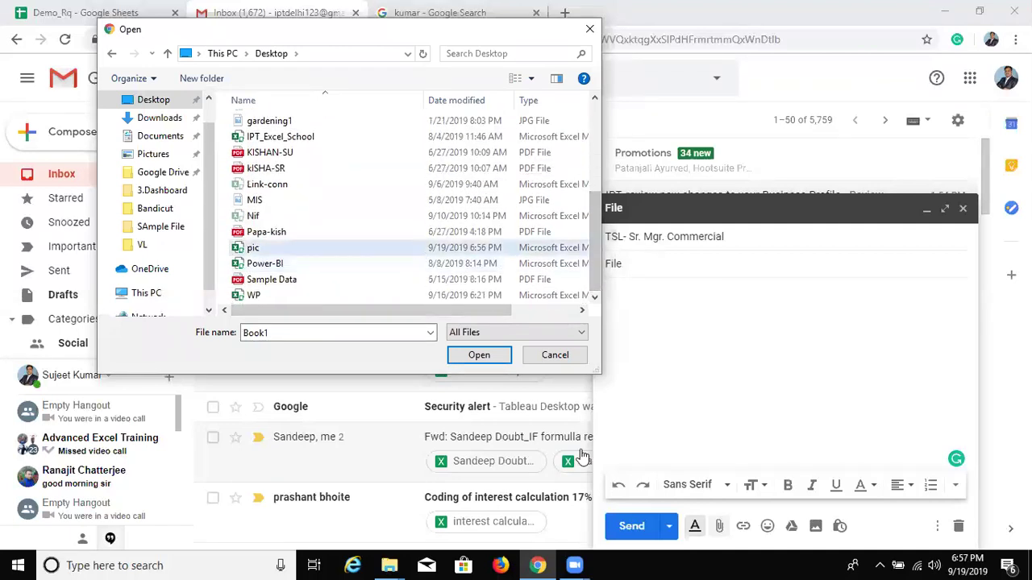
click(630, 522)
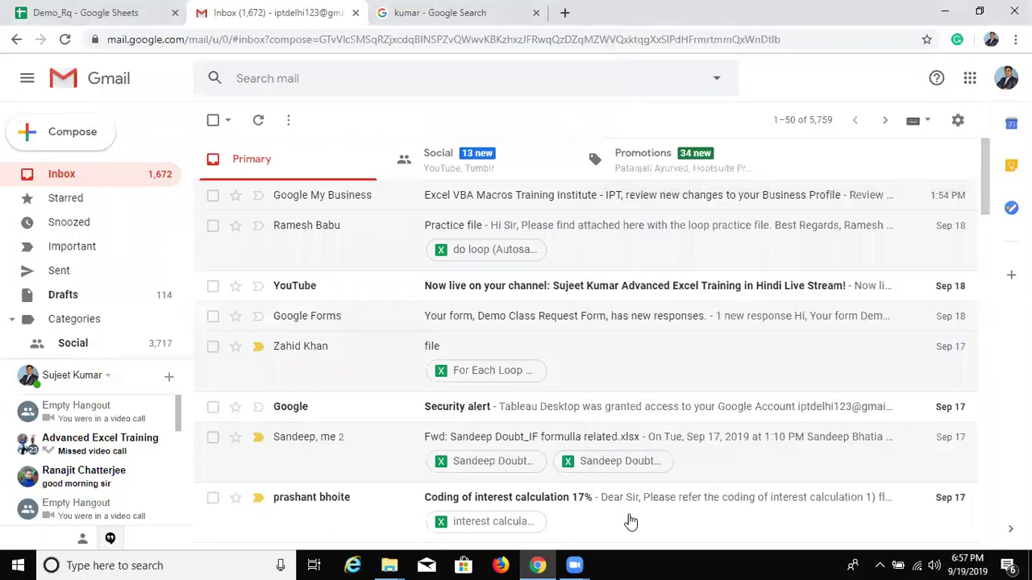